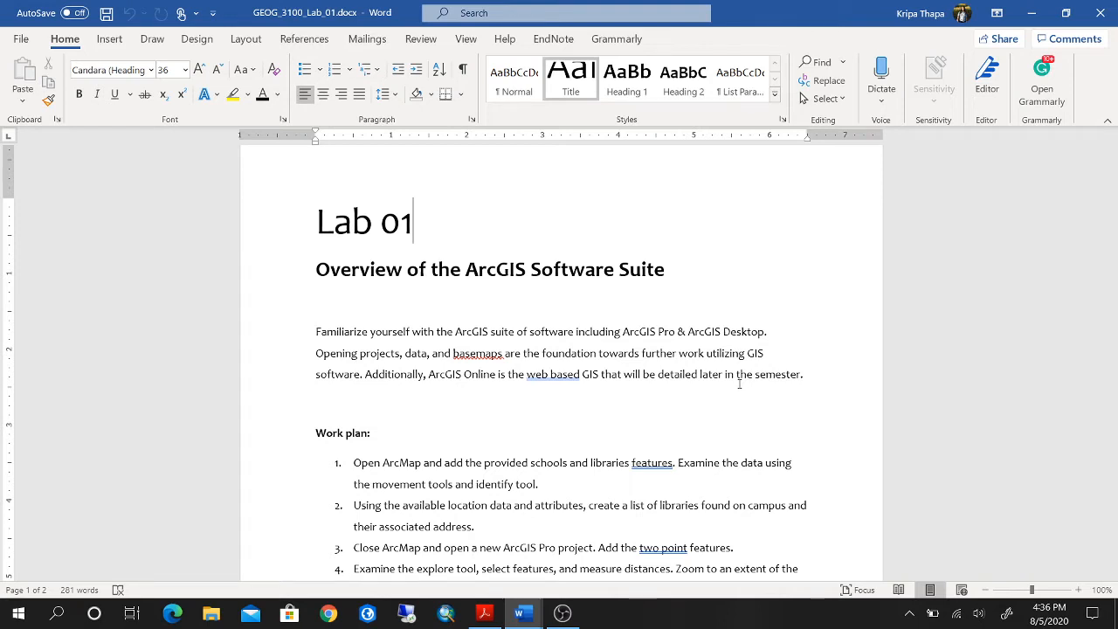
Read through the Lab 01 document's introduction, seven-item work plan and list of deliverables.
scroll(739, 384, down, 2)
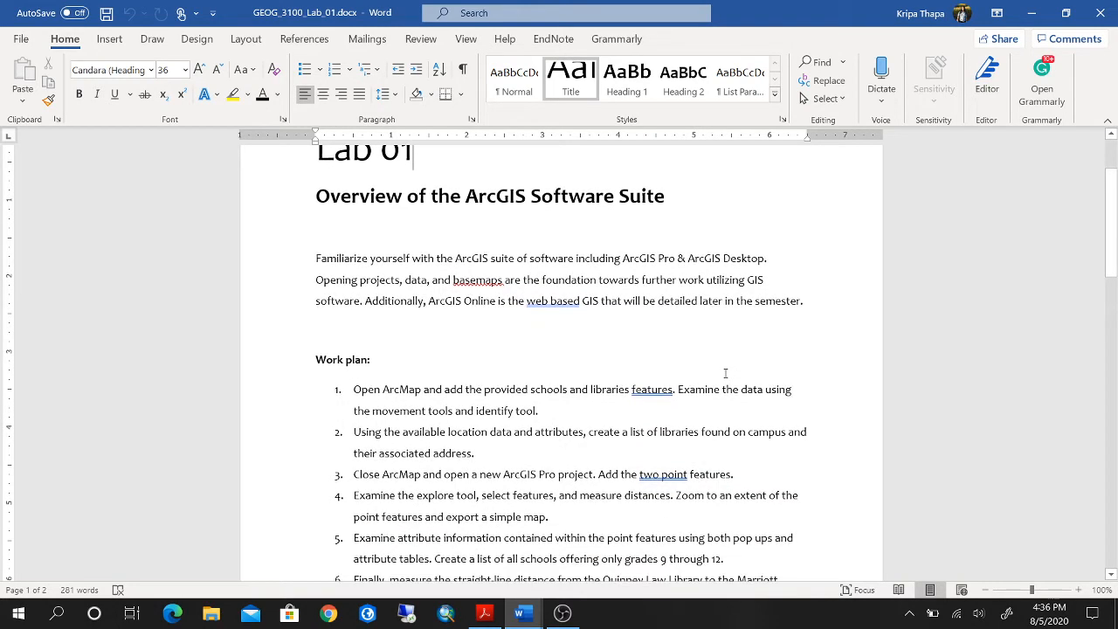
scroll(725, 373, down, 3)
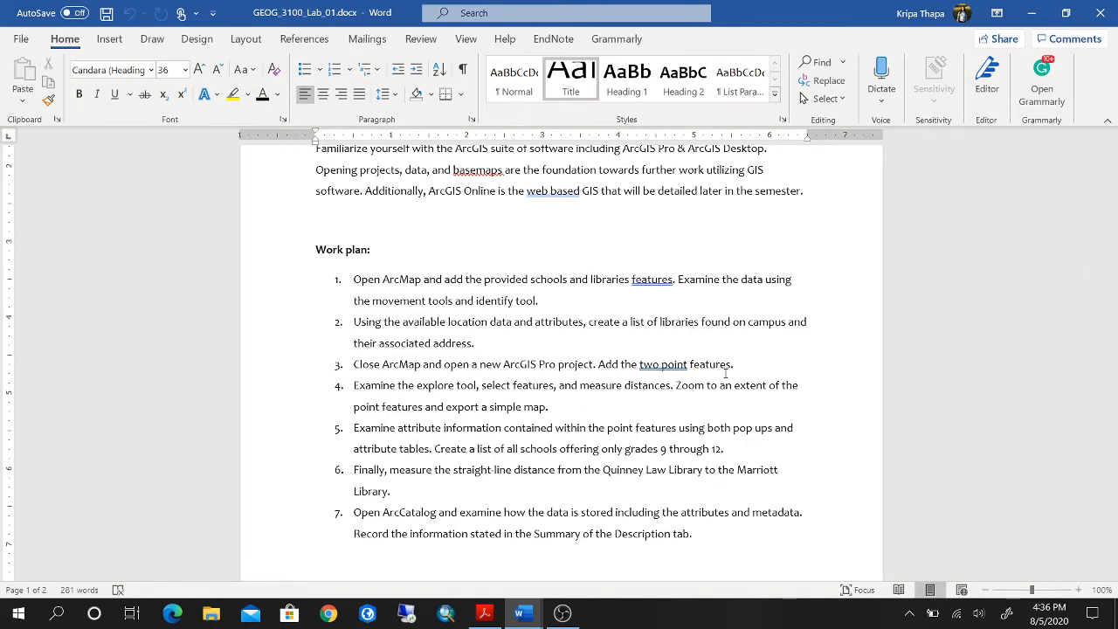
scroll(726, 373, down, 6)
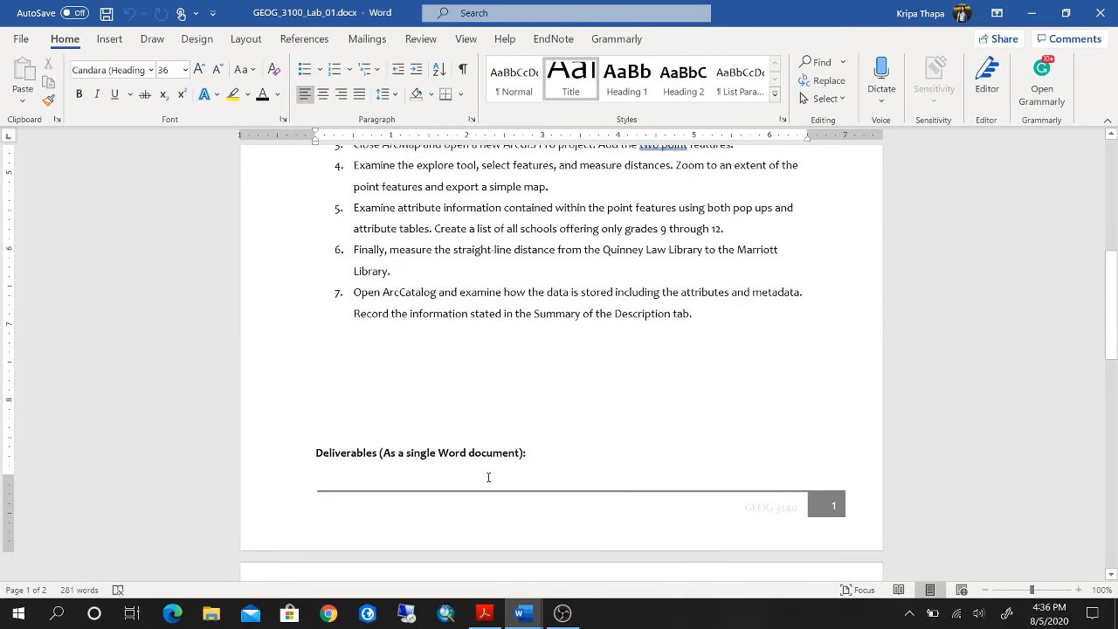
scroll(648, 440, down, 3)
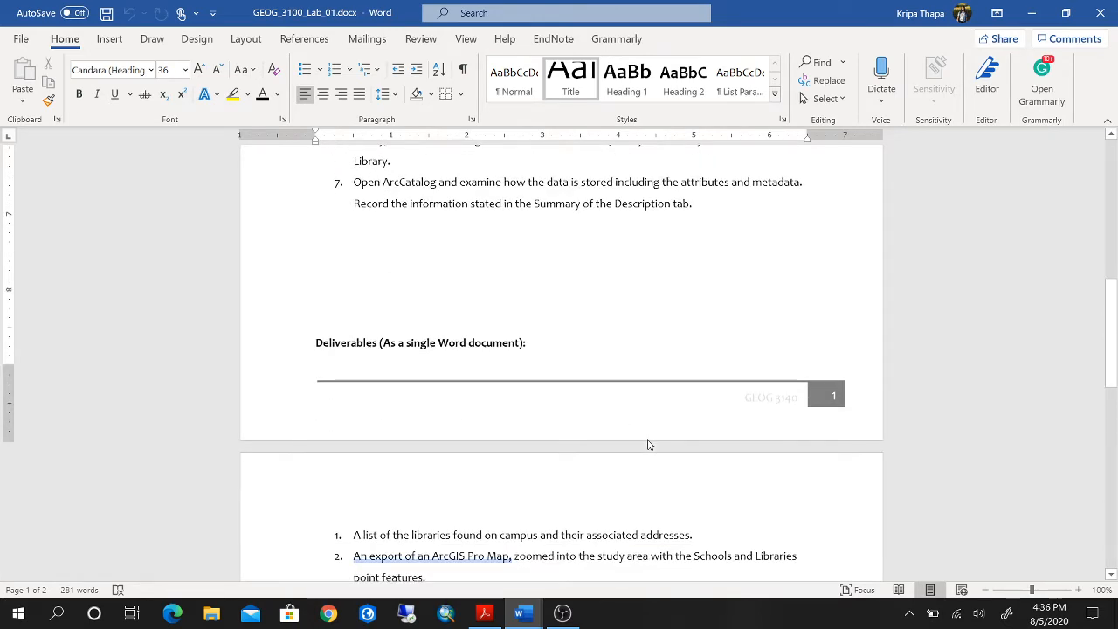
scroll(648, 445, down, 3)
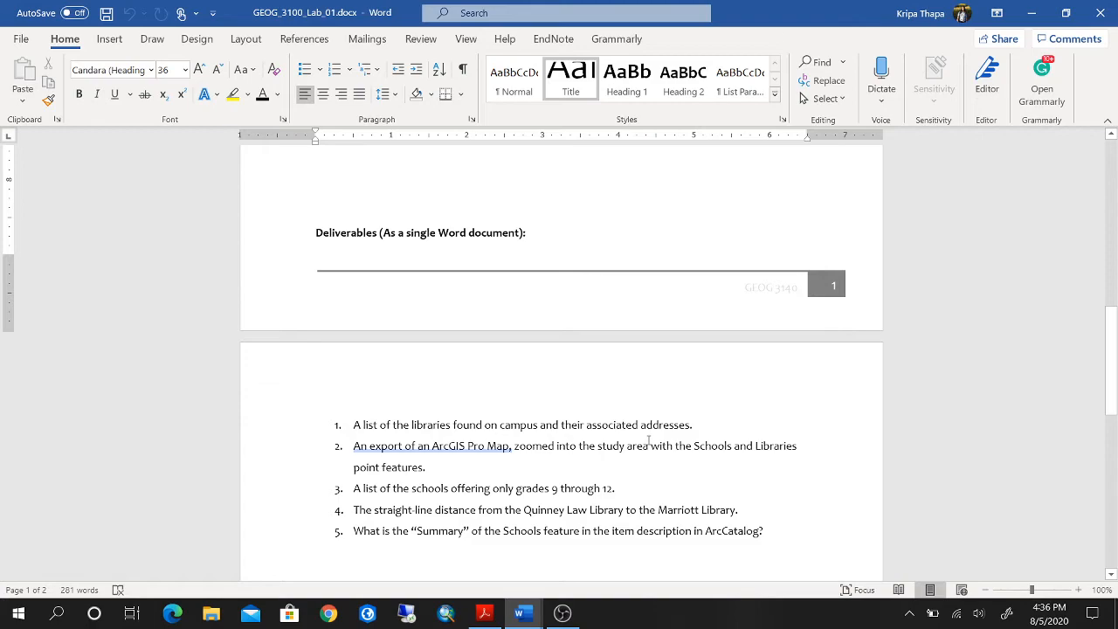
scroll(648, 440, up, 9)
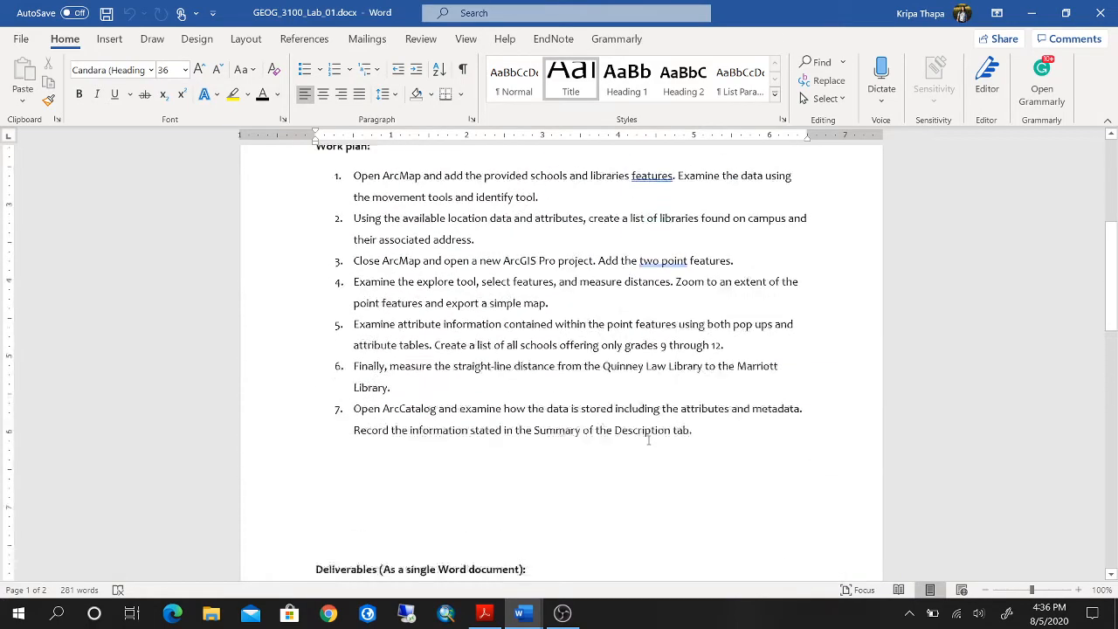
scroll(648, 440, up, 8)
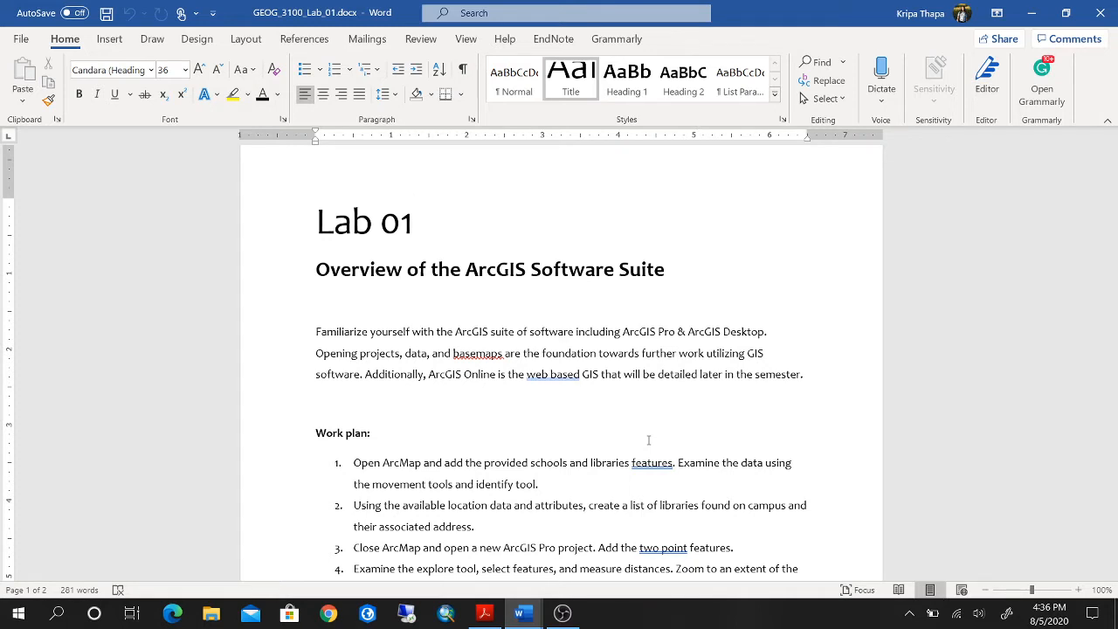
scroll(627, 382, down, 1)
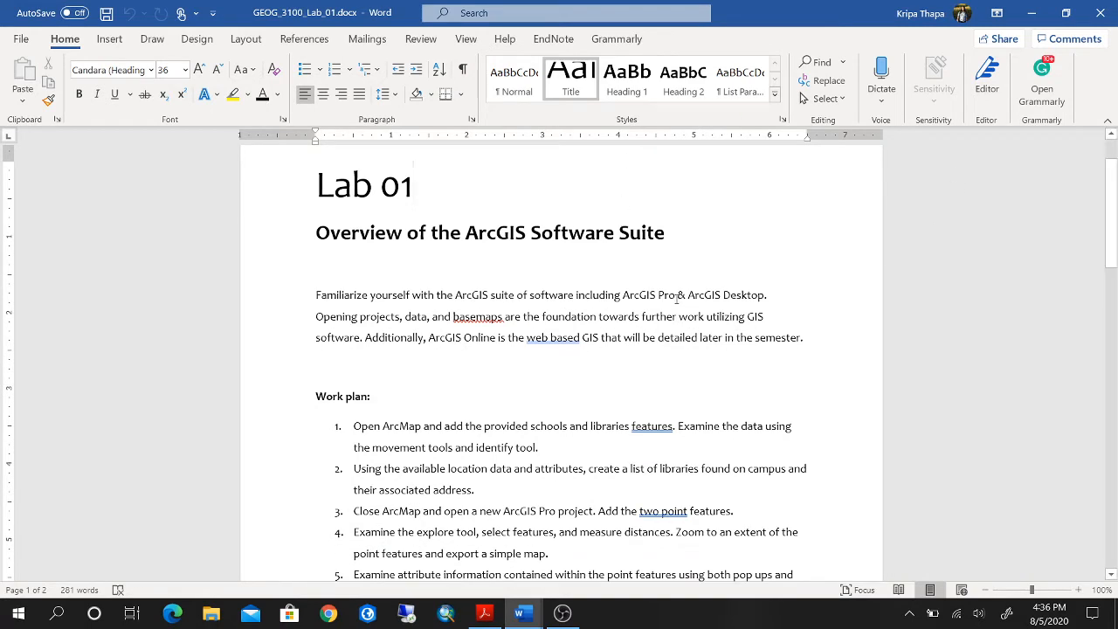
scroll(647, 438, down, 2)
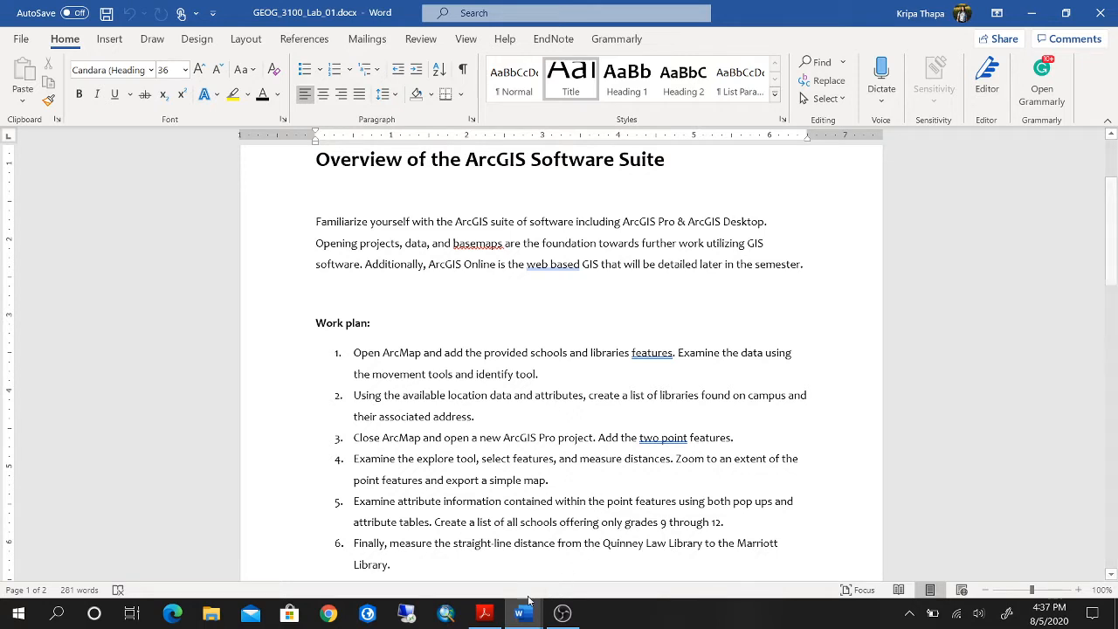
Switch to ArcMap and start a new map from the Blank Map template, keeping Default.gdb as its default geodatabase.
click(445, 615)
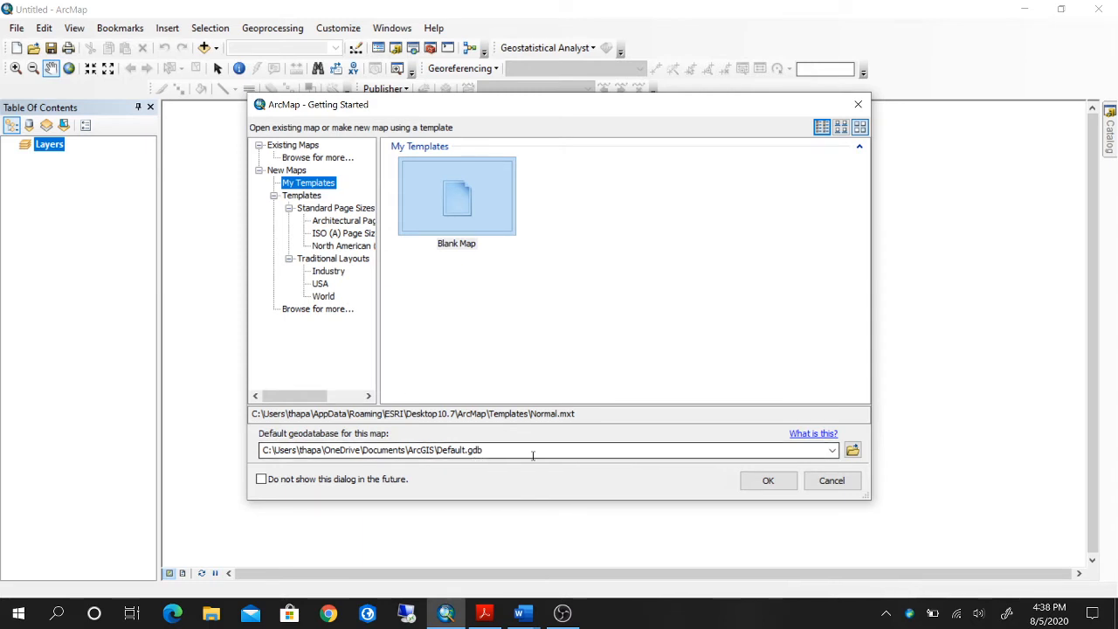
click(853, 451)
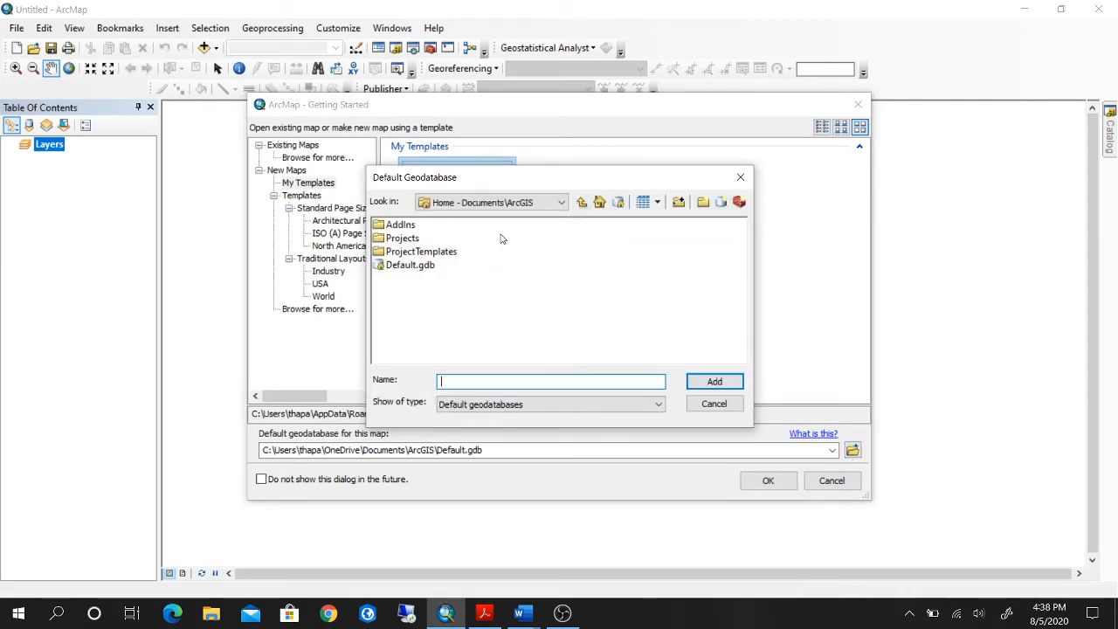
click(740, 178)
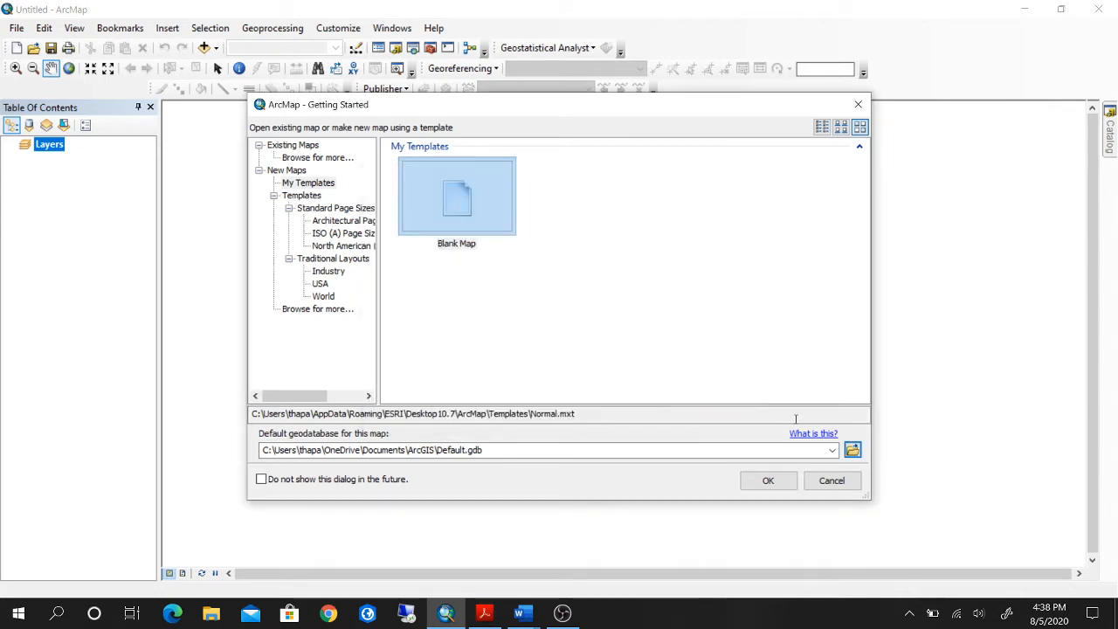
click(768, 481)
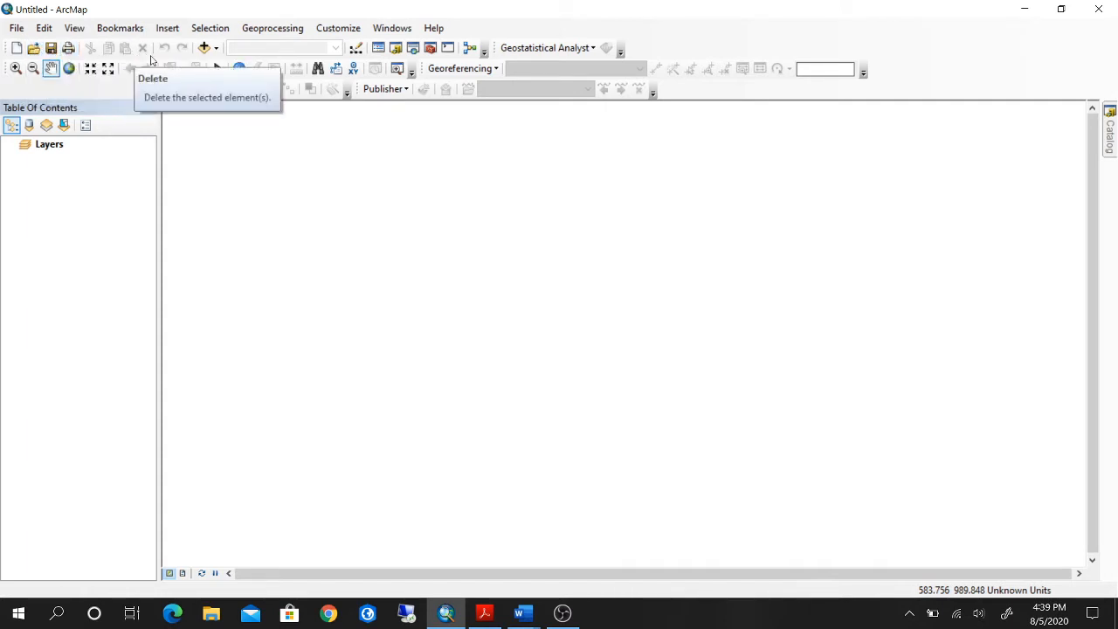
click(218, 49)
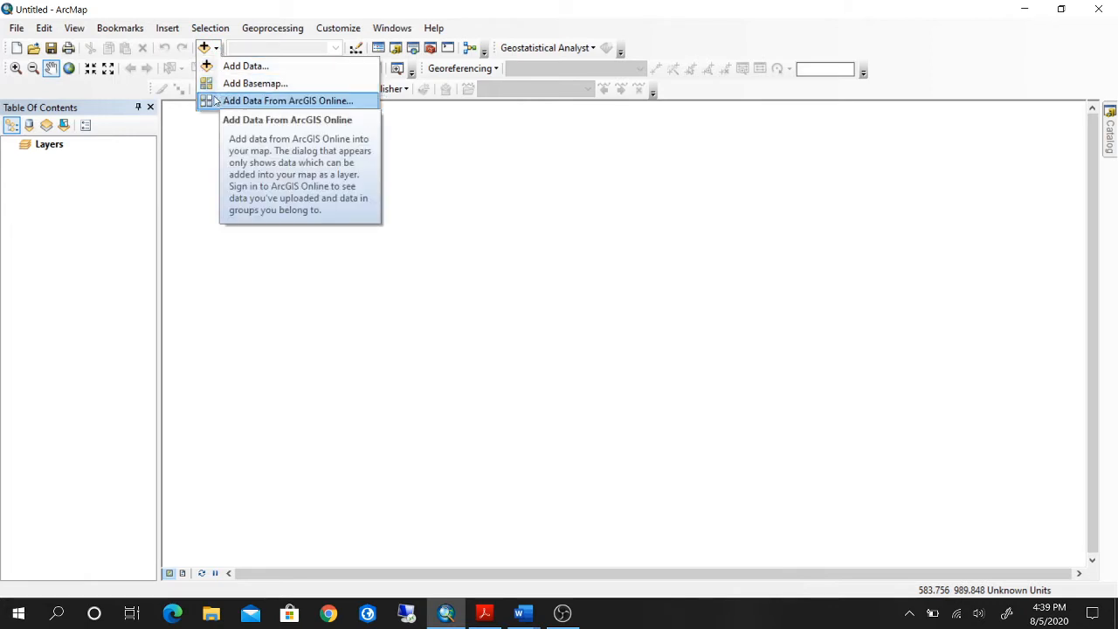
click(411, 47)
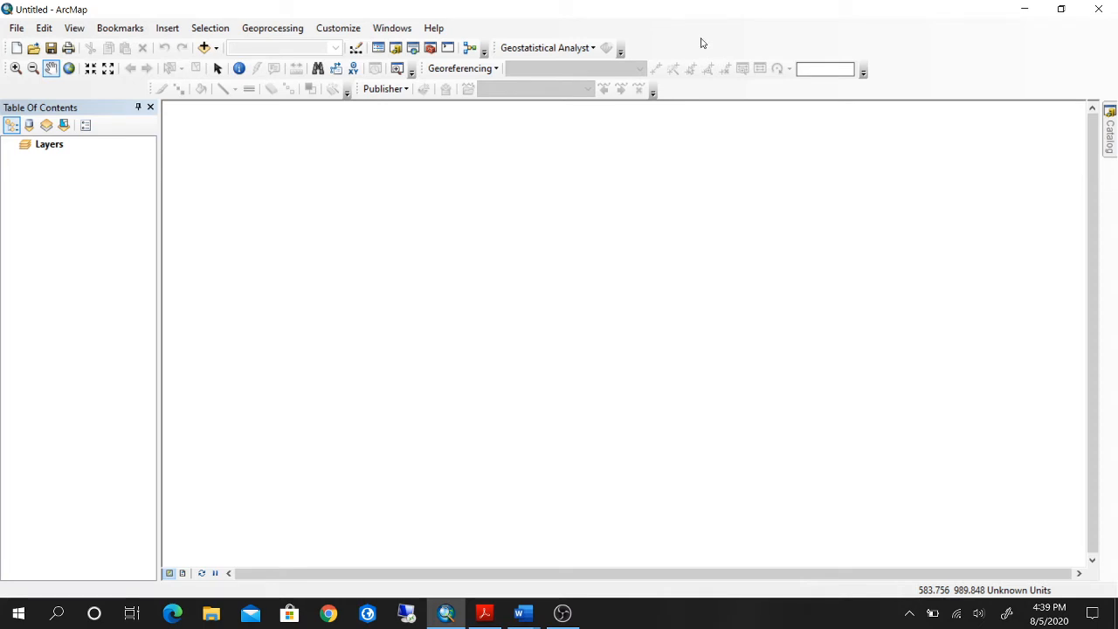
Hide the Georeferencing, Geostatistical Analyst, Publisher and Raster Painting toolbars.
right_click(642, 49)
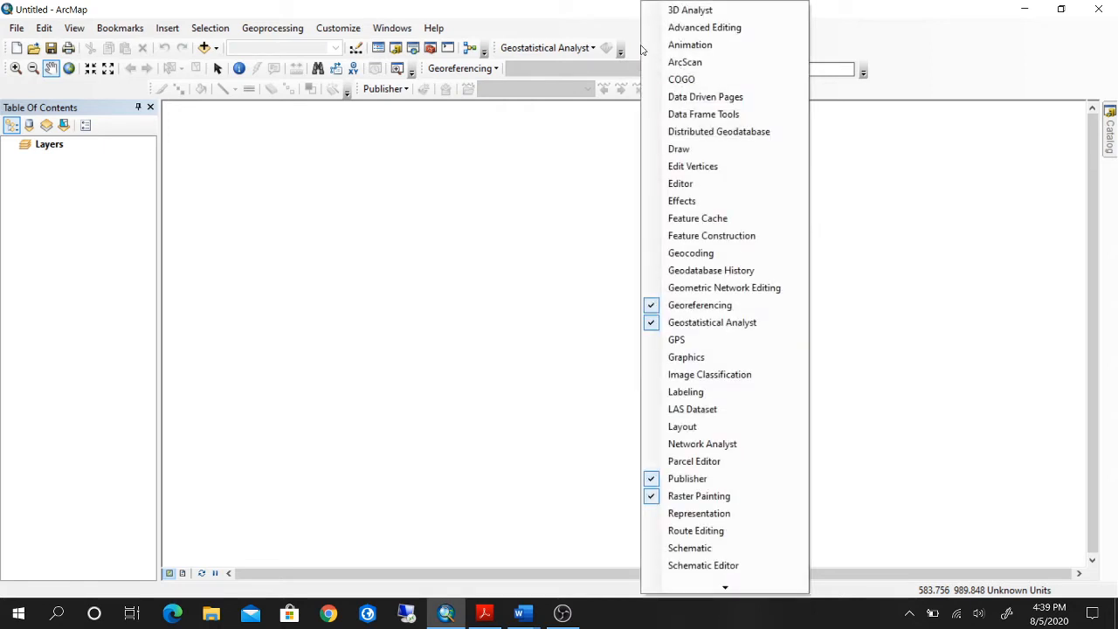
click(699, 305)
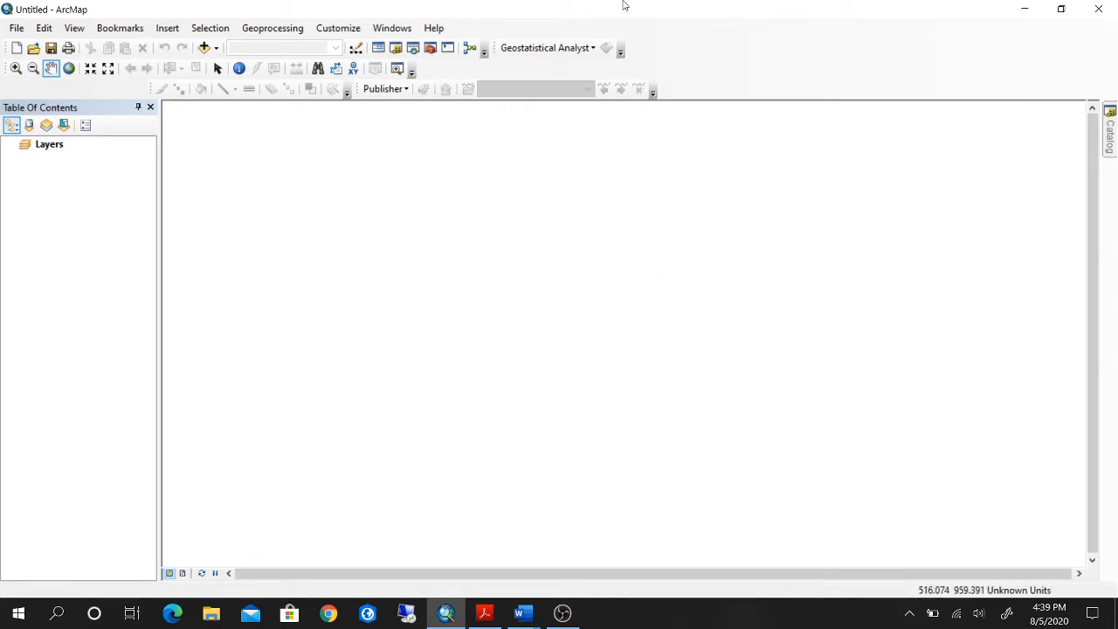
right_click(661, 52)
click(679, 323)
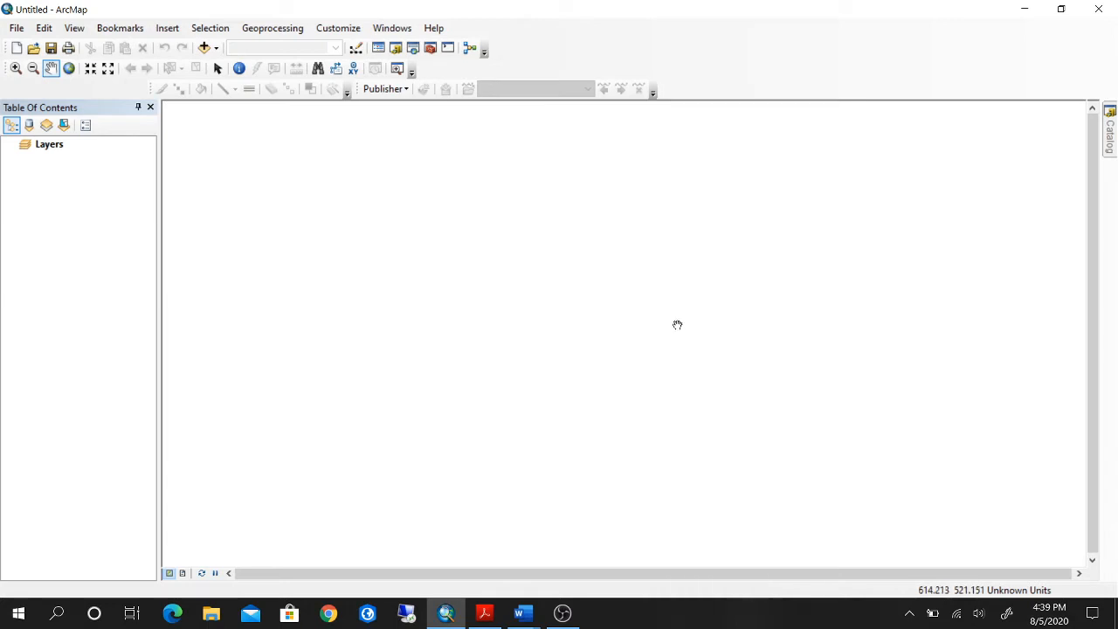
right_click(609, 68)
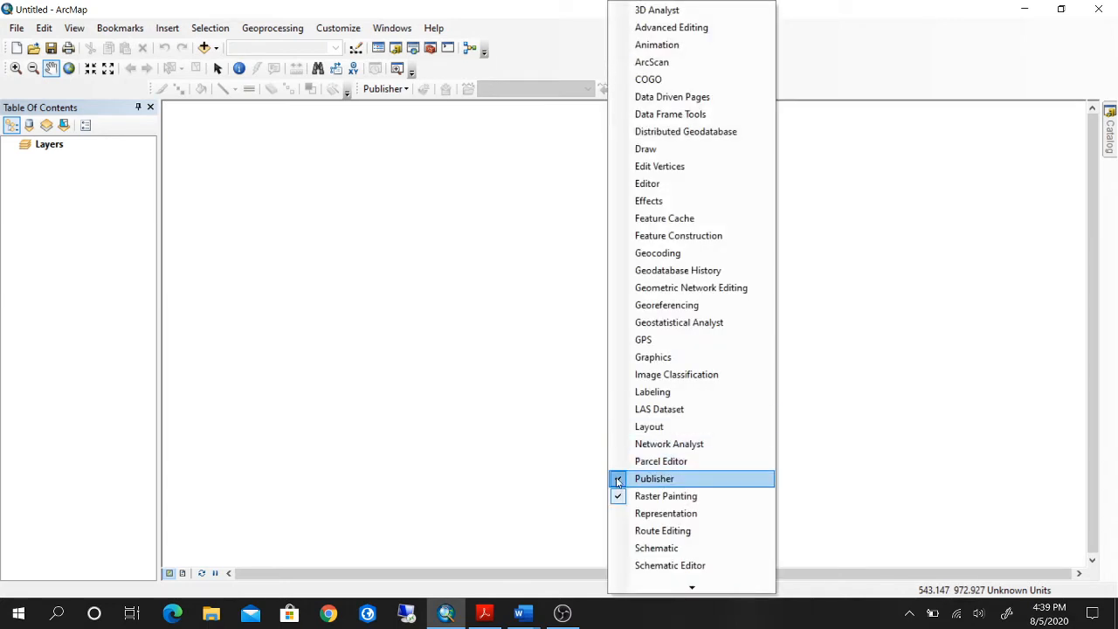
click(617, 479)
right_click(561, 89)
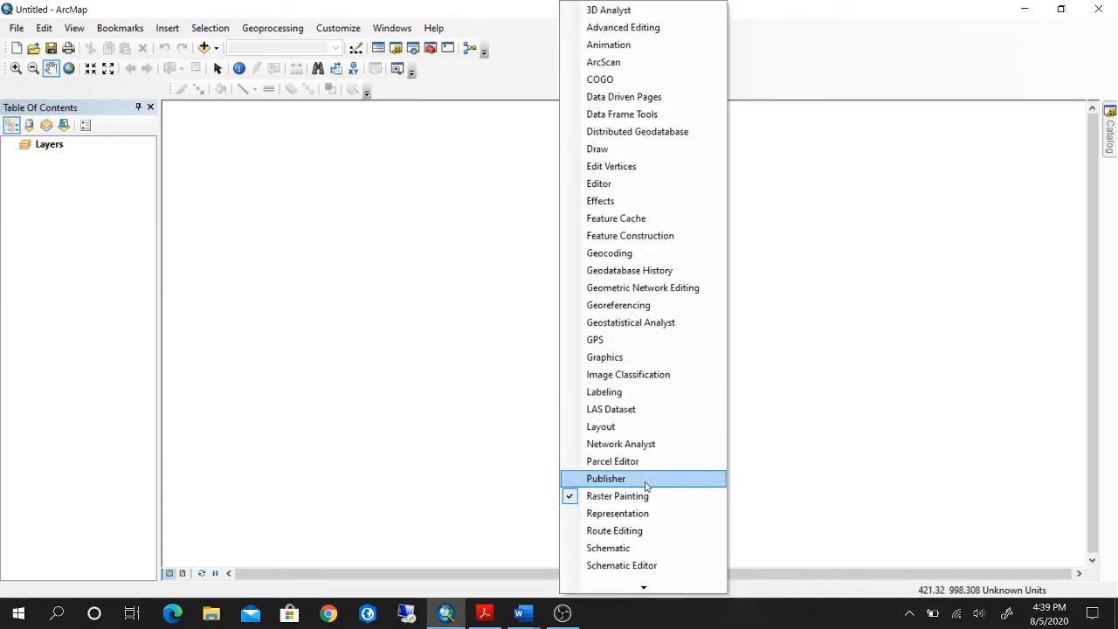
click(573, 496)
Show the 3D Analyst and Draw toolbars, and dock the floating Draw toolbar with the others.
right_click(551, 50)
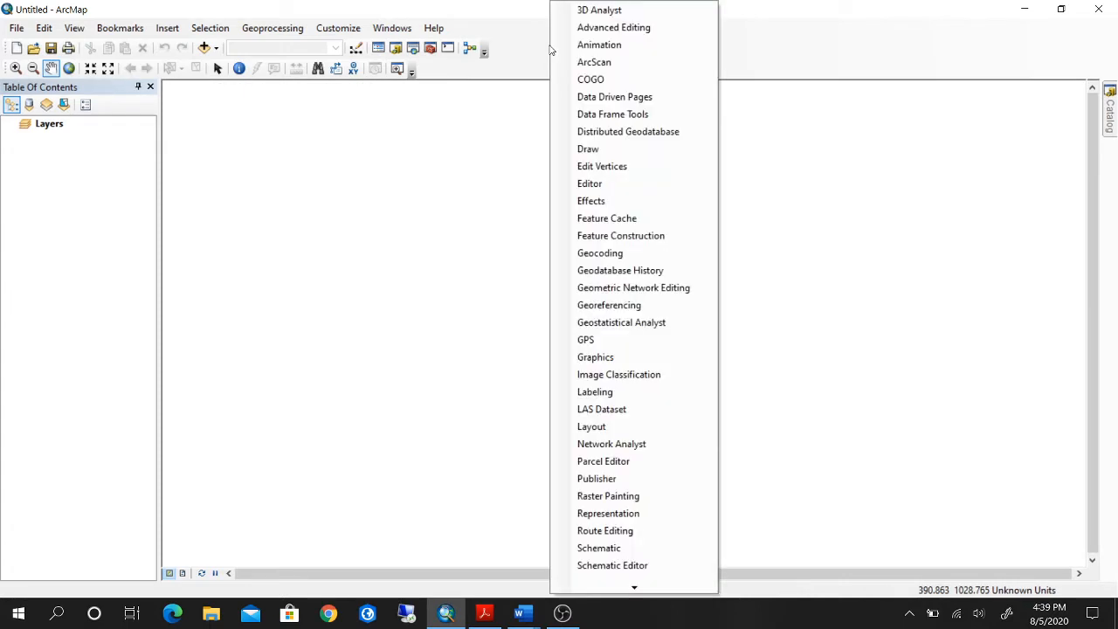
click(587, 11)
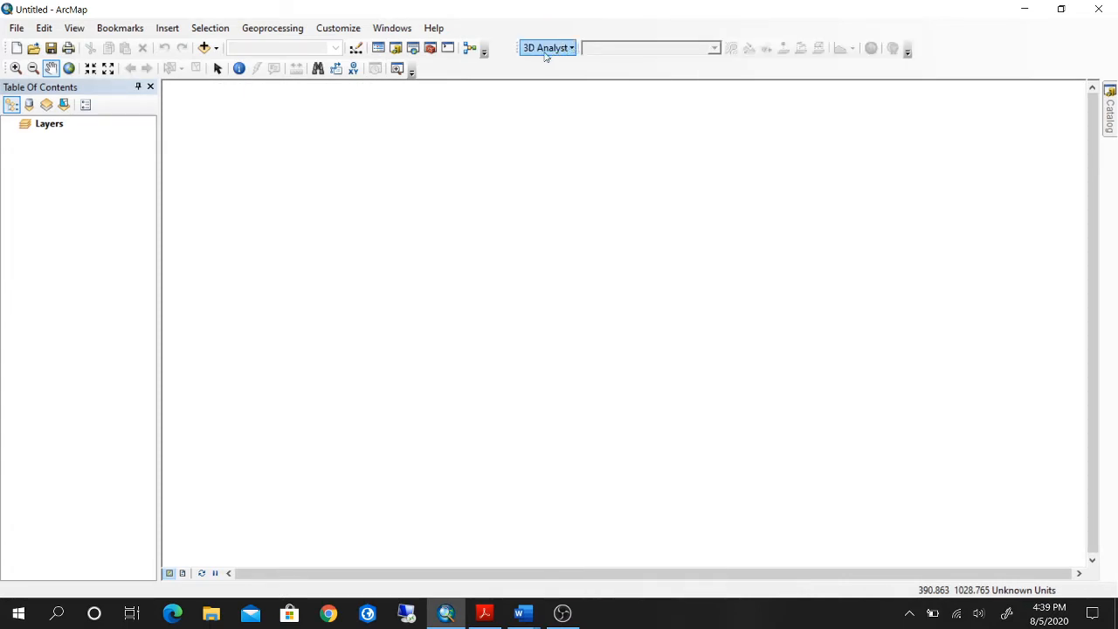
right_click(516, 73)
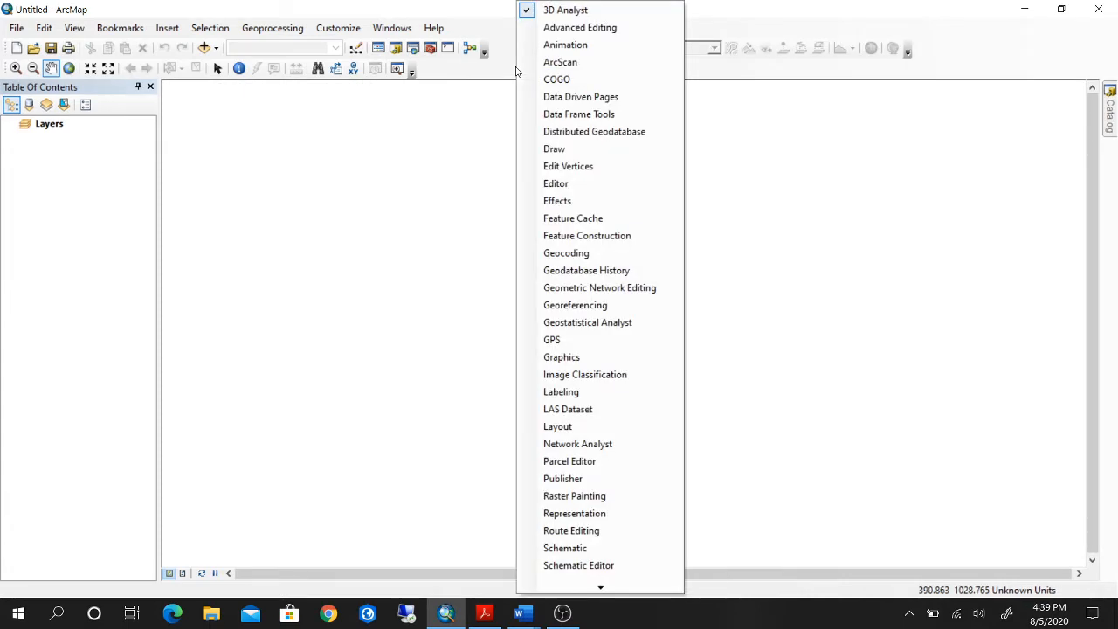
click(561, 150)
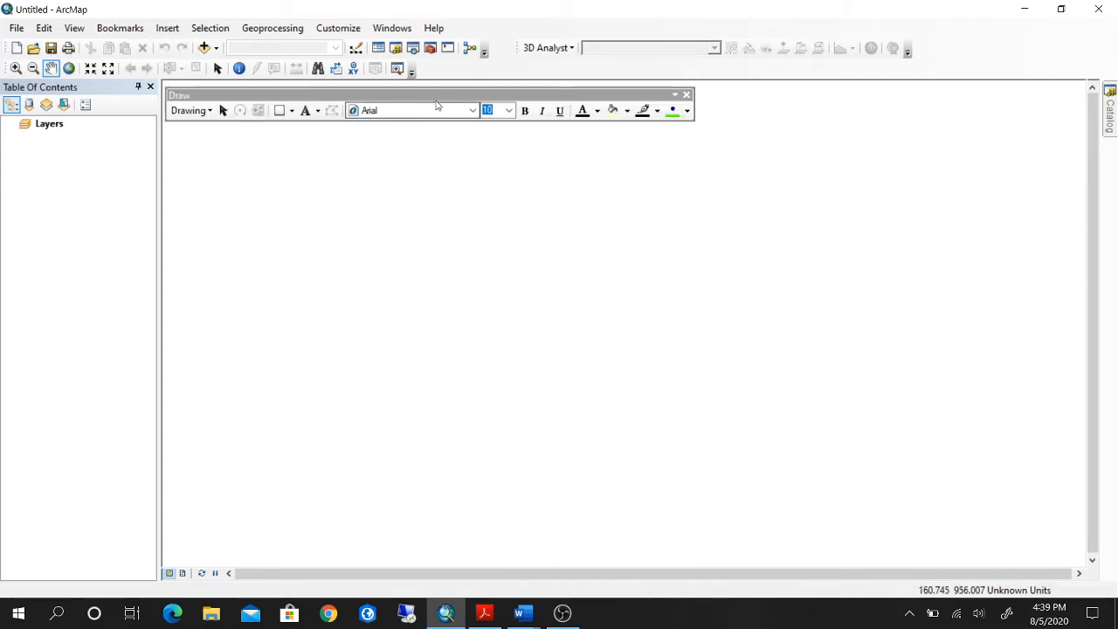
double_click(438, 94)
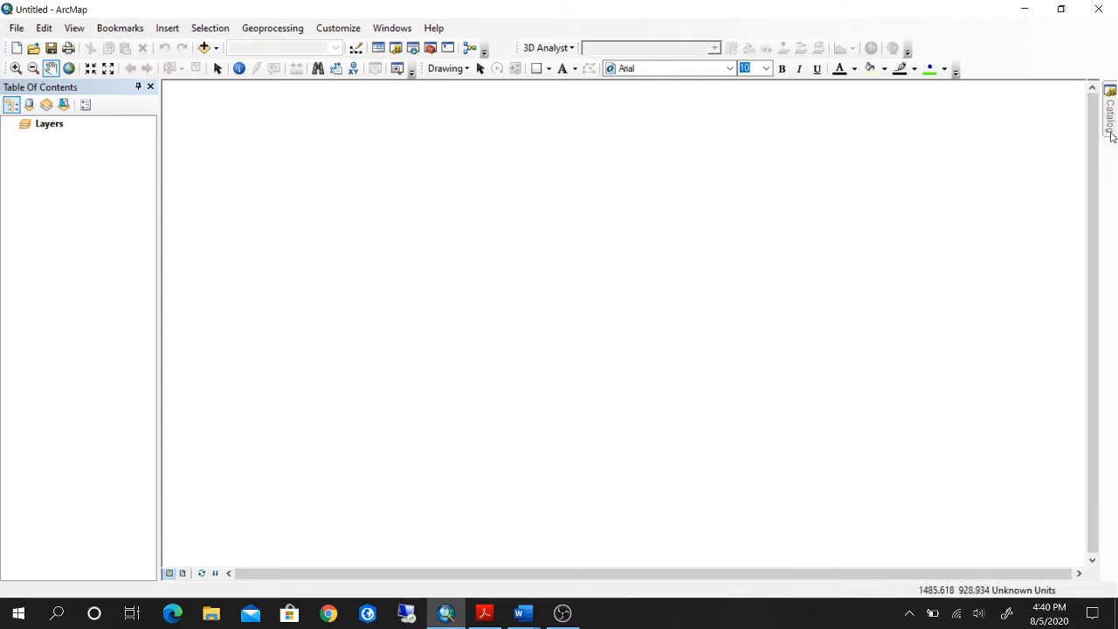
Bring up the Catalog window and collapse Folder Connections in its tree.
mouse_move(1112, 135)
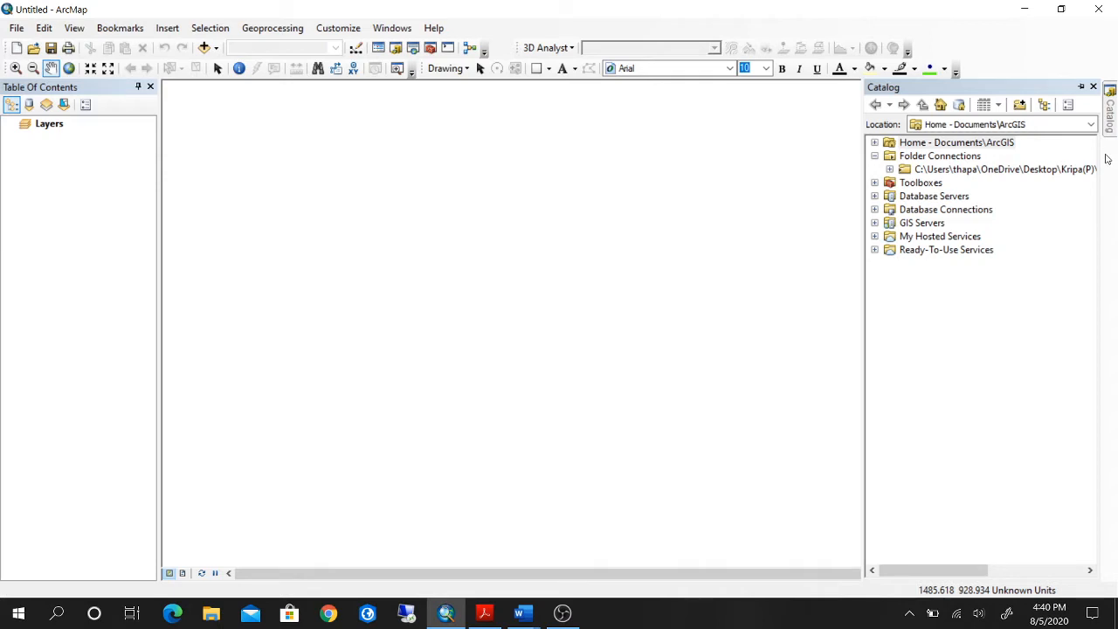
click(875, 156)
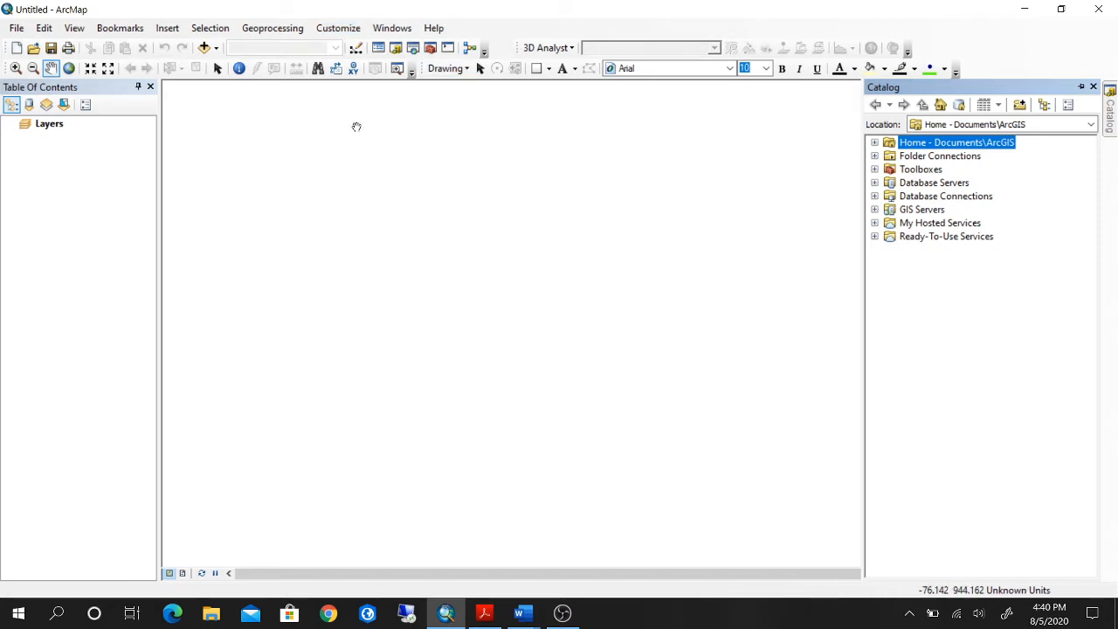
Browse the top-level data locations and the Home - Documents\ArcGIS folder in the Add Data dialog, without adding anything.
click(218, 50)
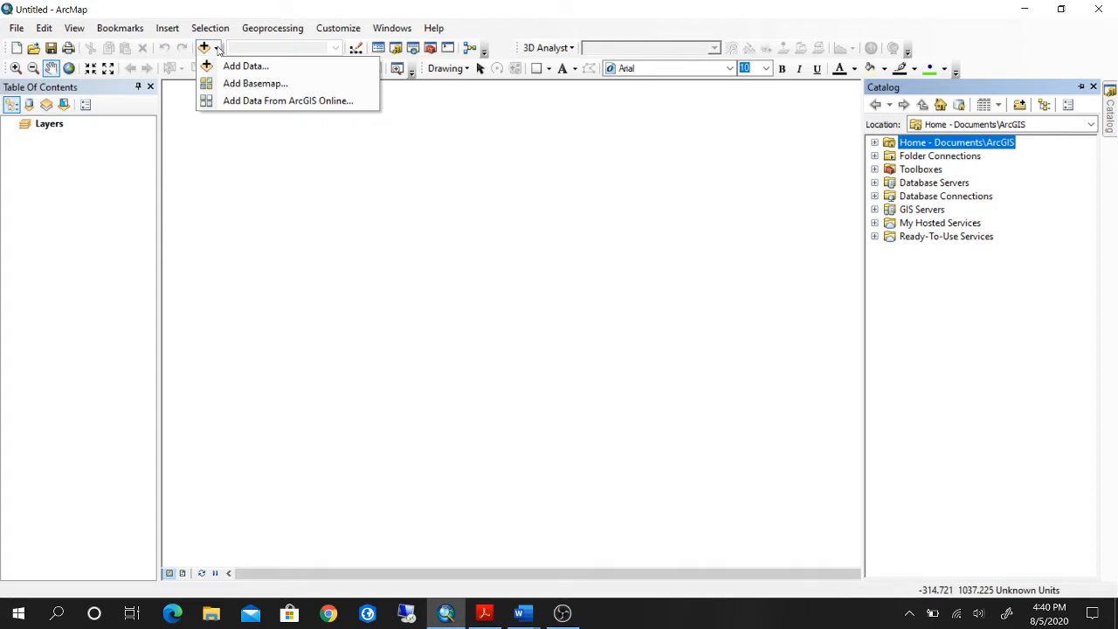
click(228, 55)
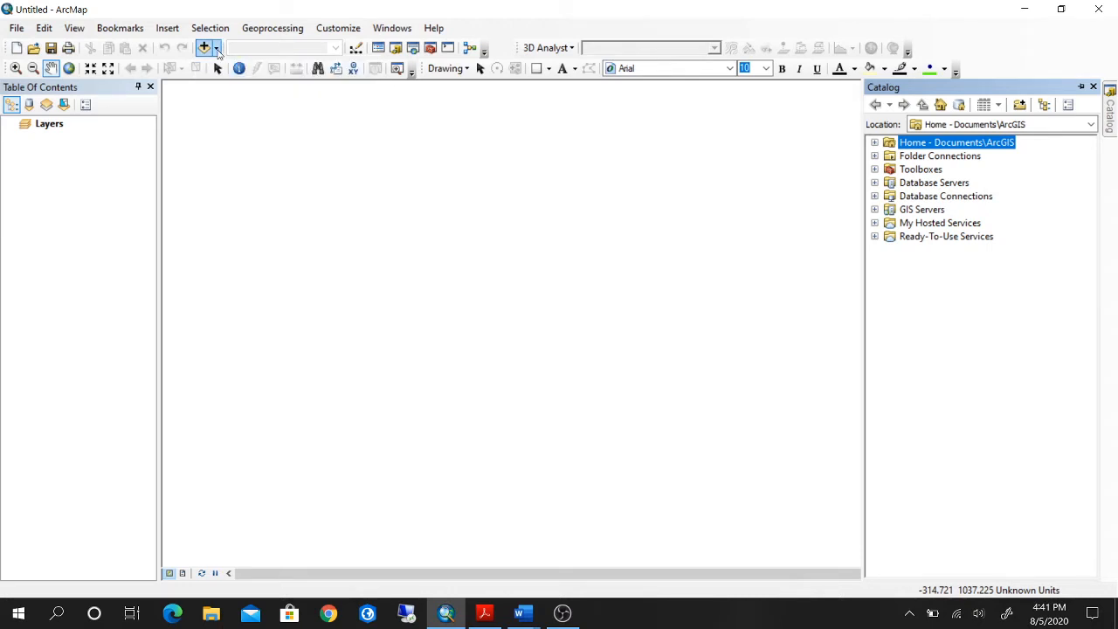
click(218, 49)
click(236, 70)
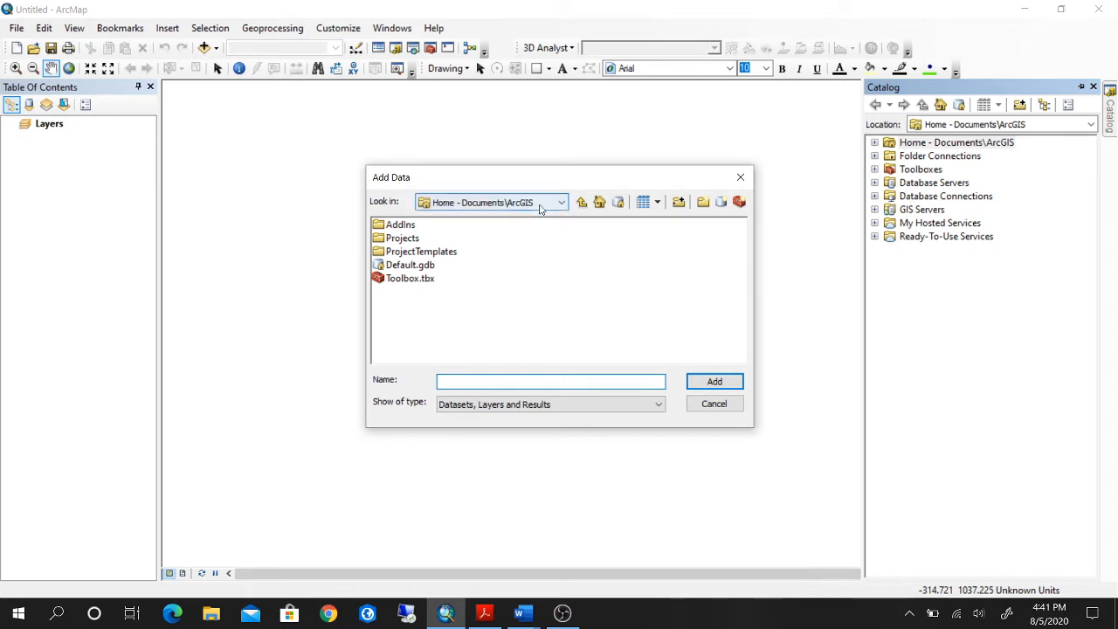
click(582, 203)
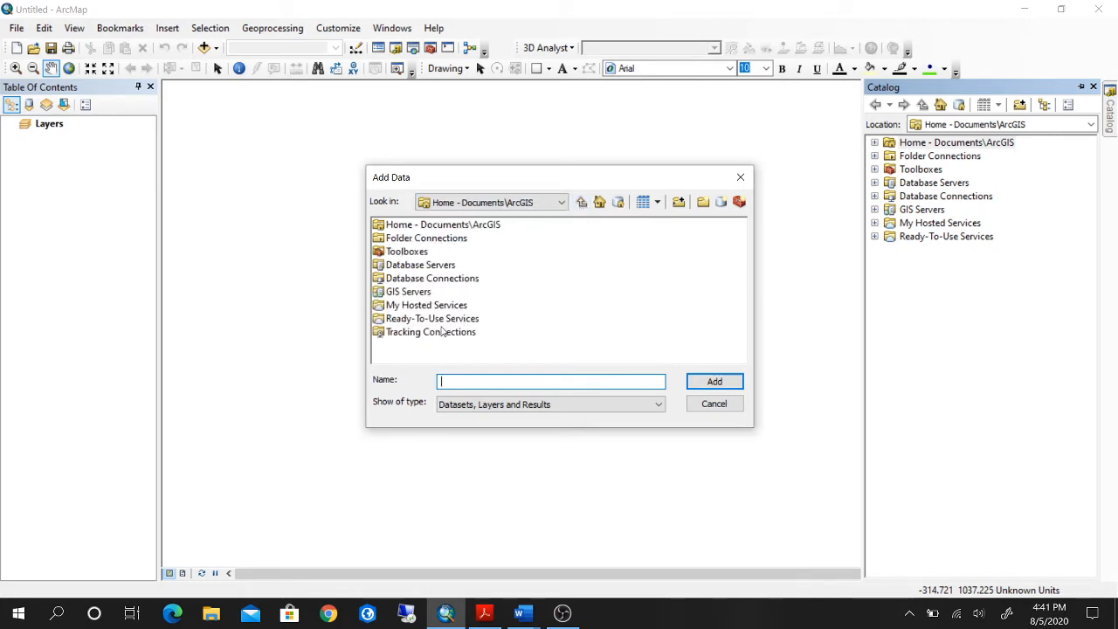
click(423, 225)
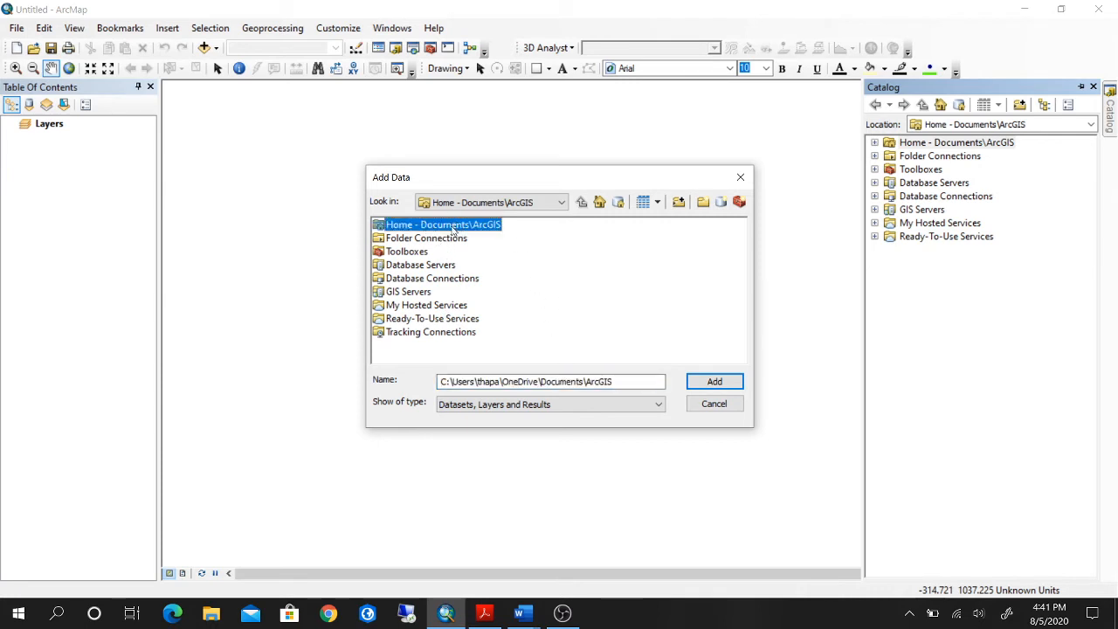
double_click(455, 229)
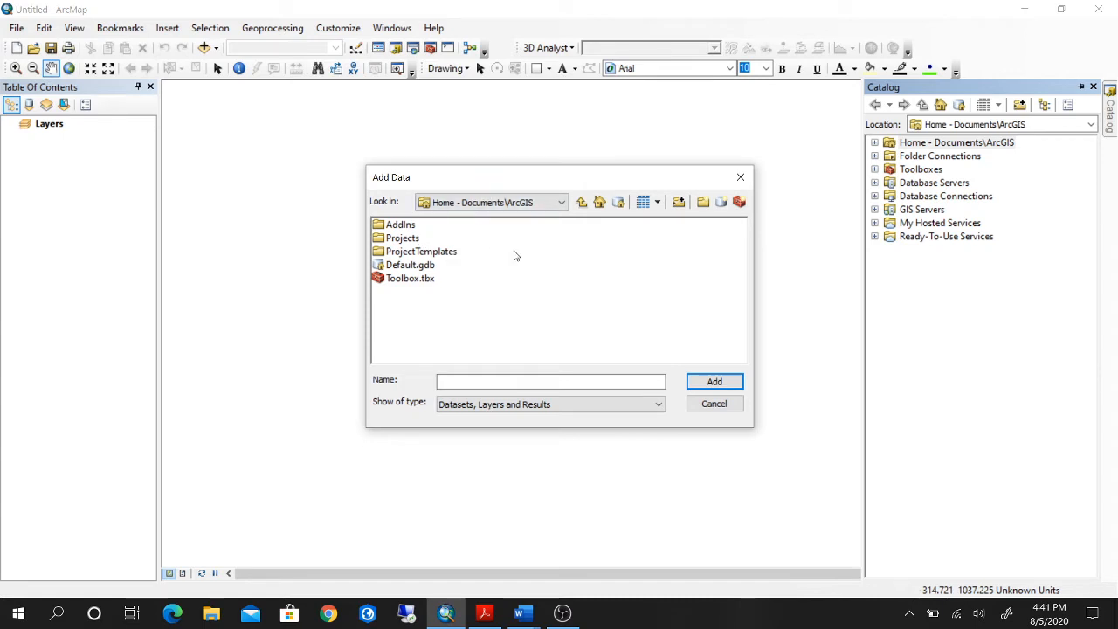
click(742, 180)
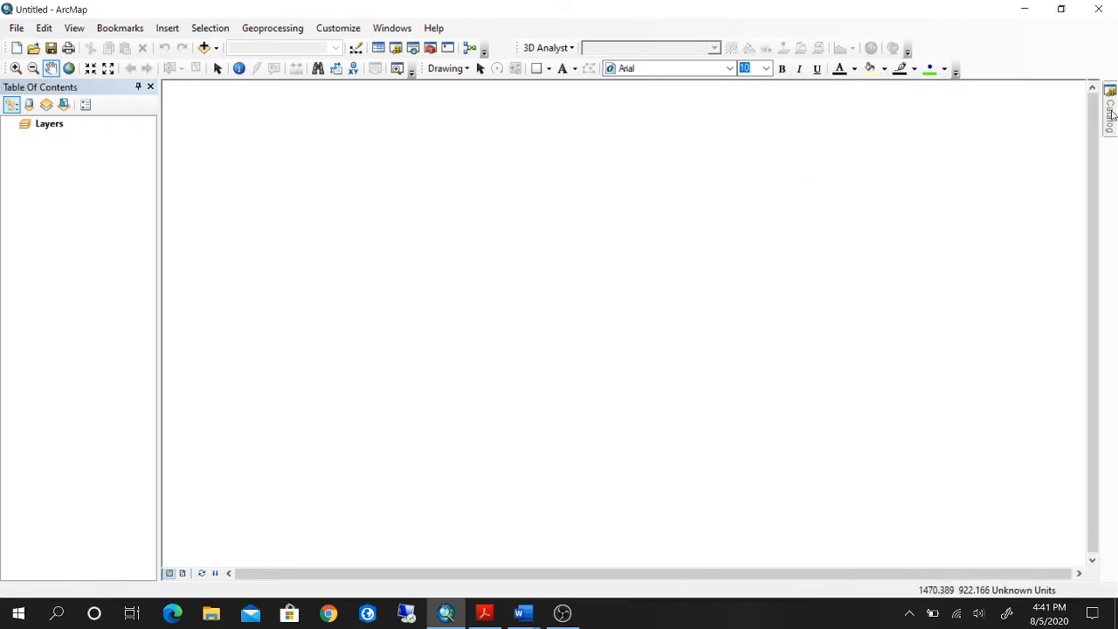
Expand Folder Connections in the Catalog and disconnect the existing Lab 1 ArcMap_Data folder.
mouse_move(1112, 114)
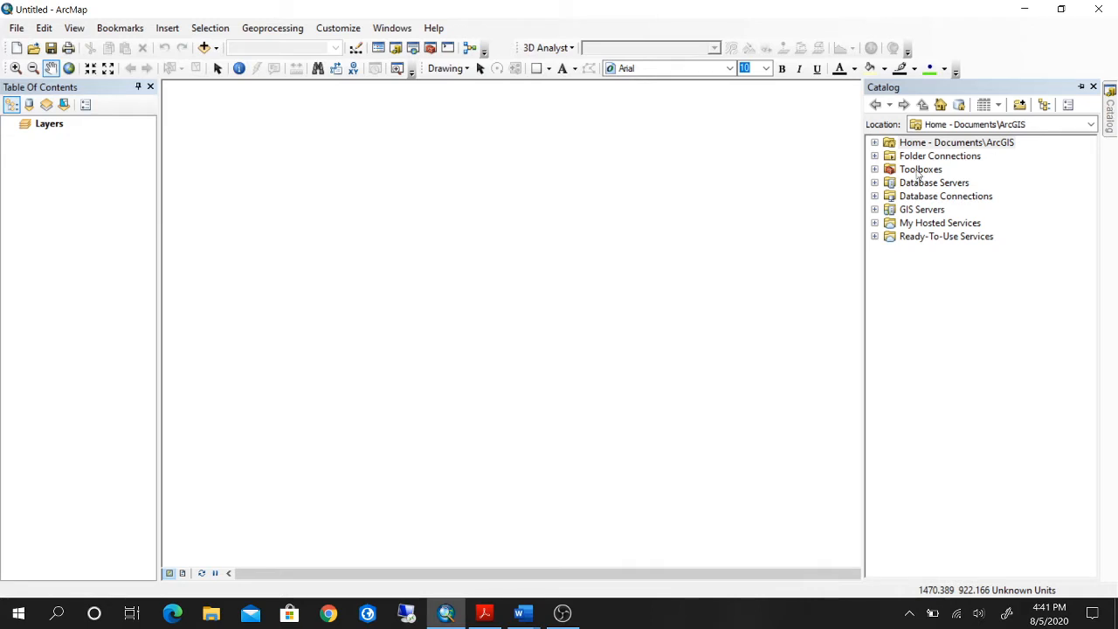
click(875, 157)
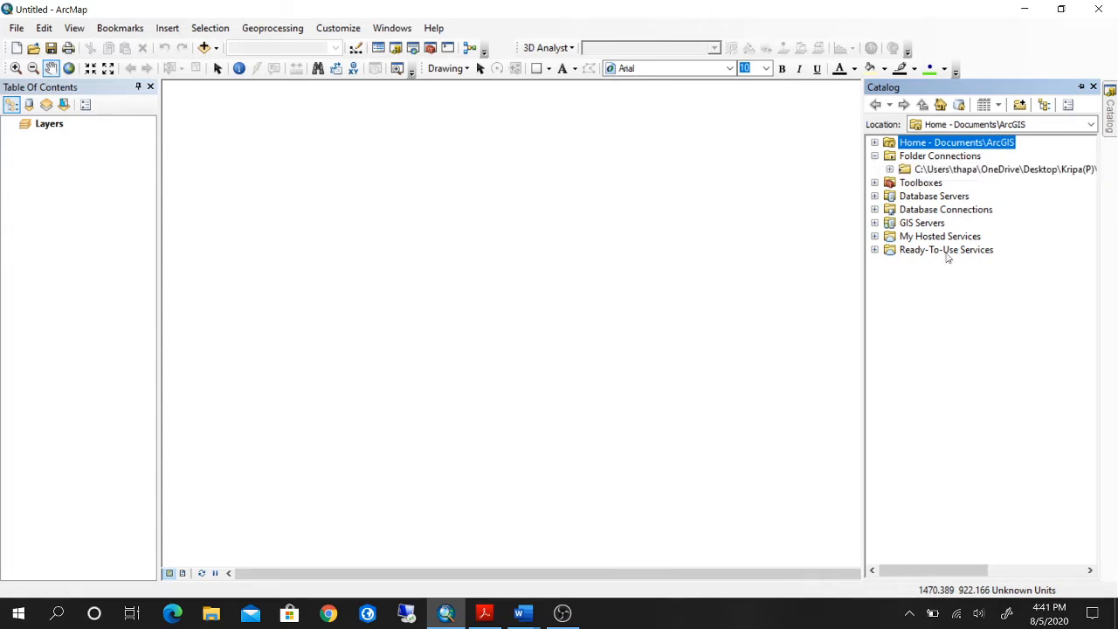
click(943, 170)
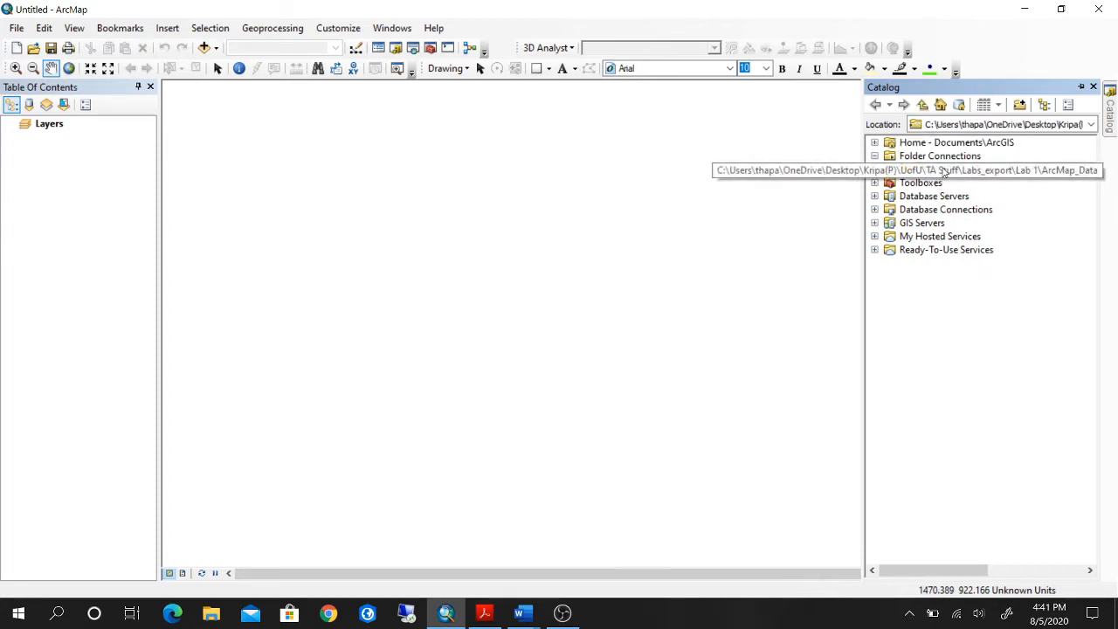
right_click(944, 171)
click(986, 229)
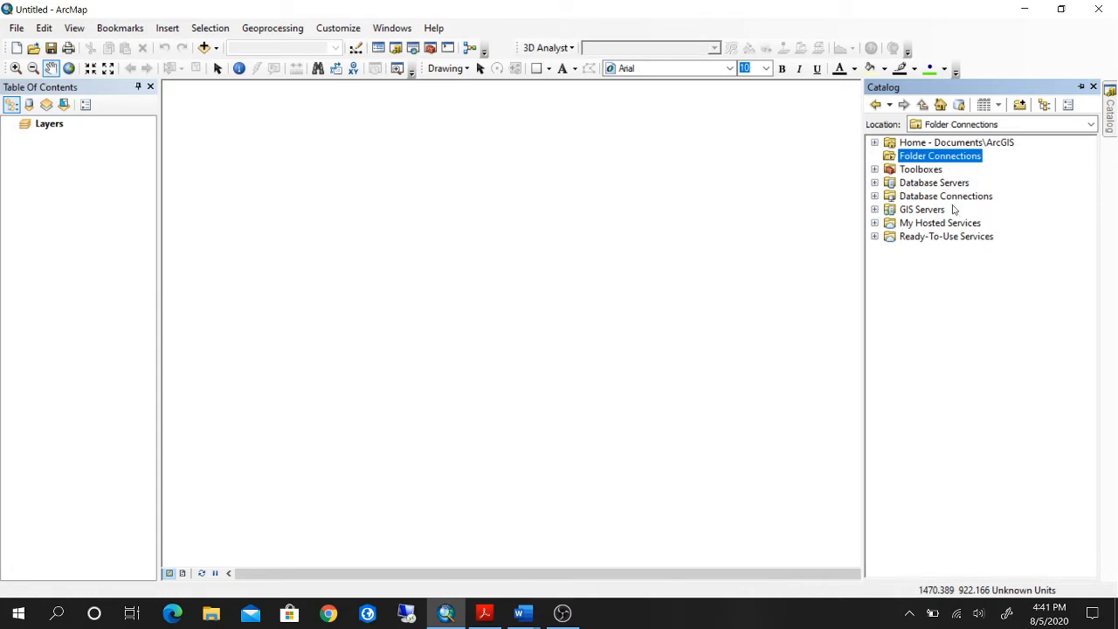
Connect the Catalog to the ArcMap_Data folder under UofU\TA Stuff\Labs_export\Lab 1.
right_click(921, 160)
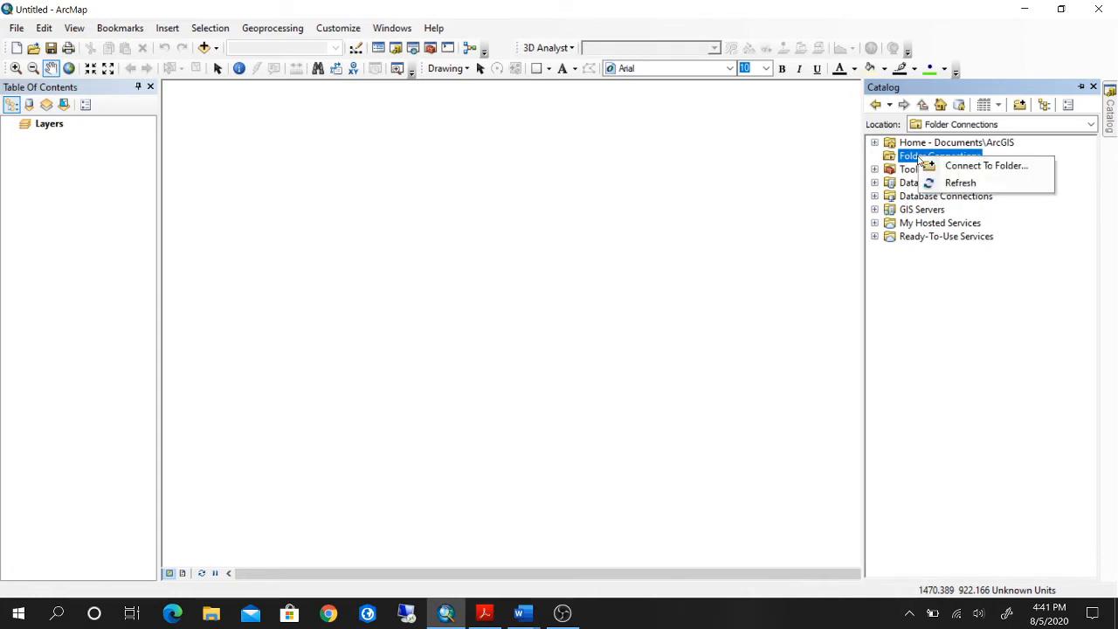
click(963, 167)
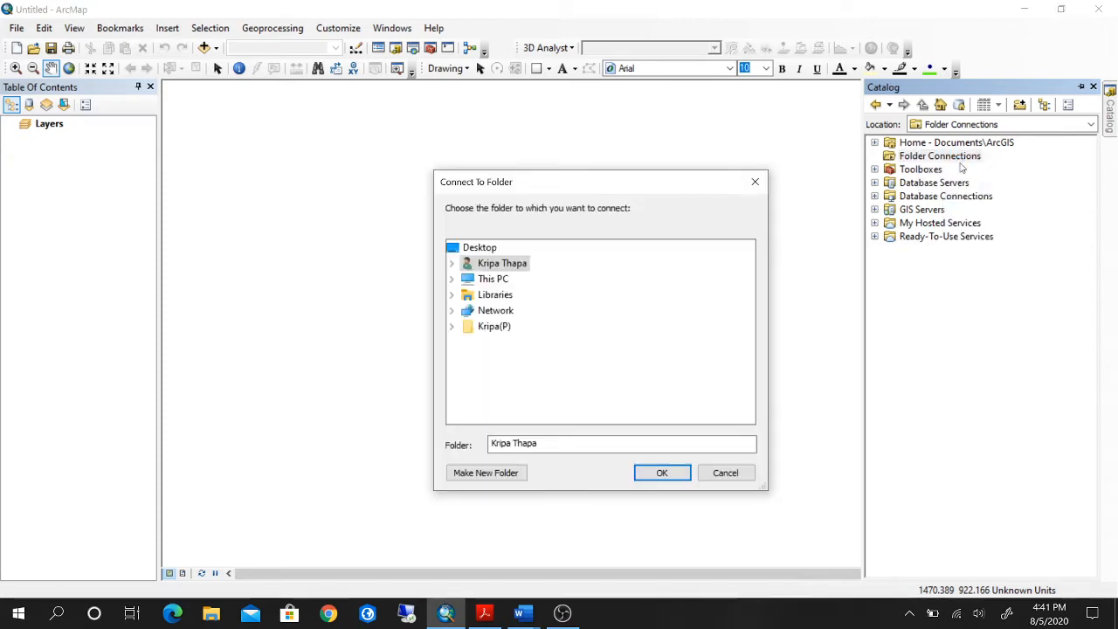
click(451, 326)
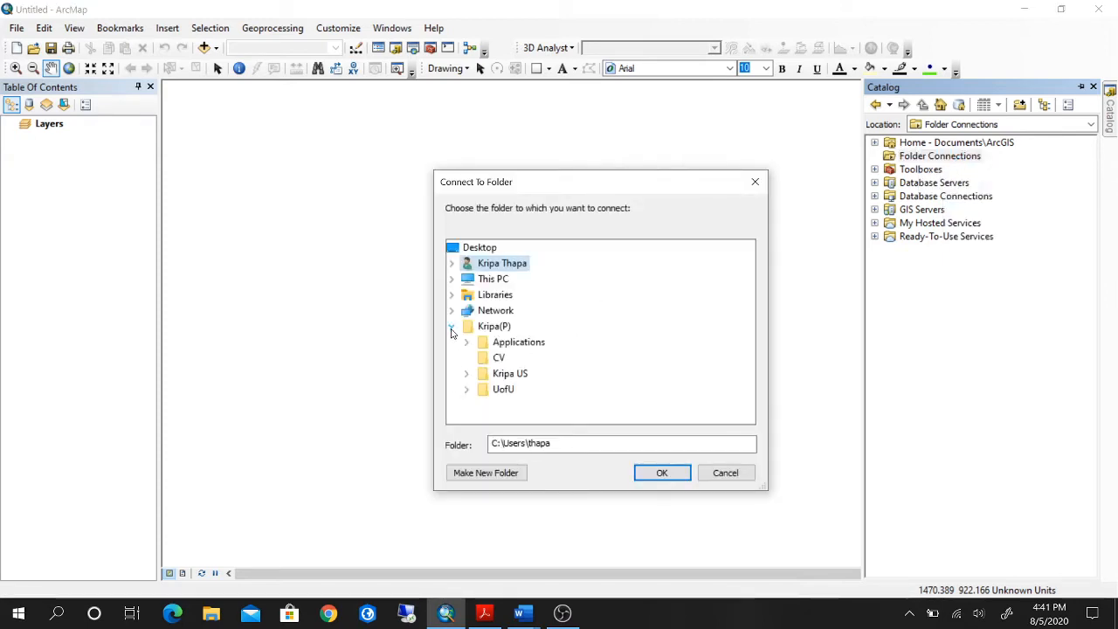
click(467, 391)
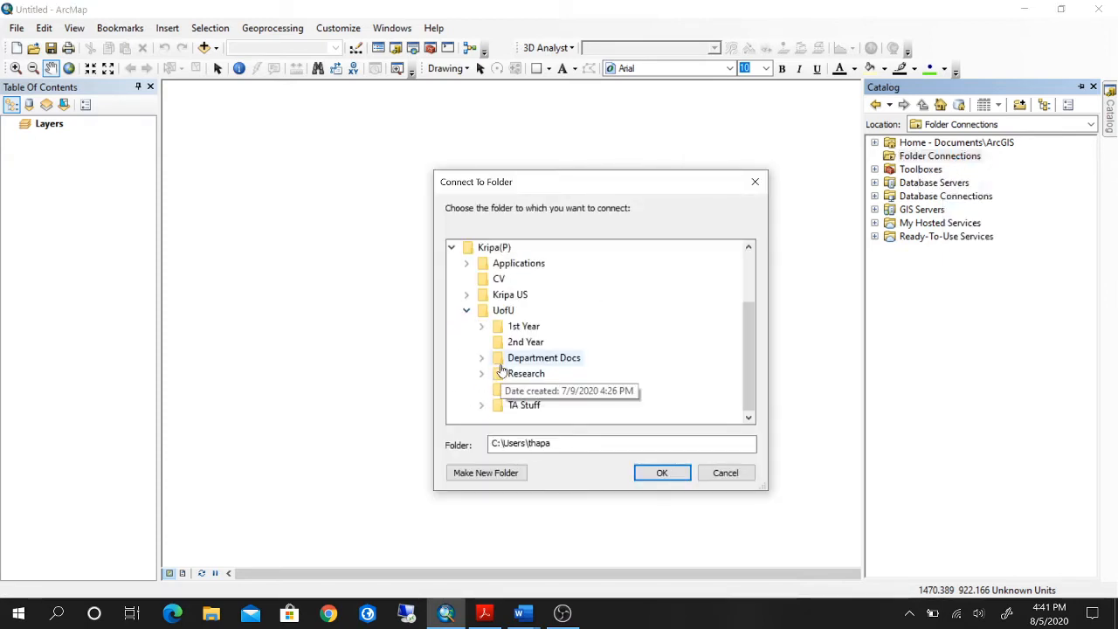
click(482, 406)
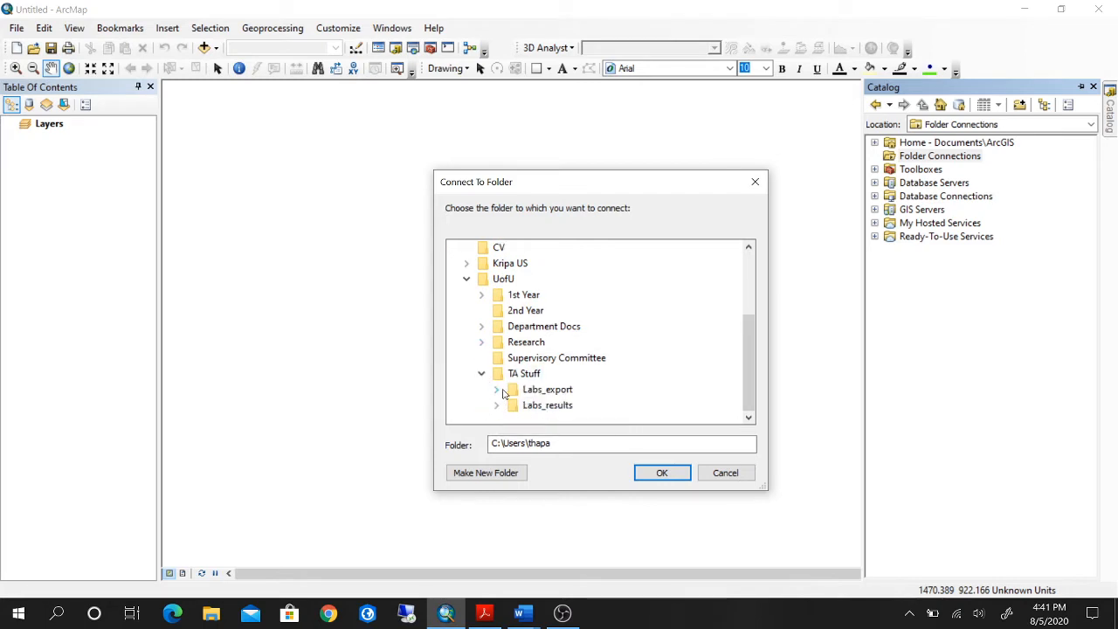
click(495, 394)
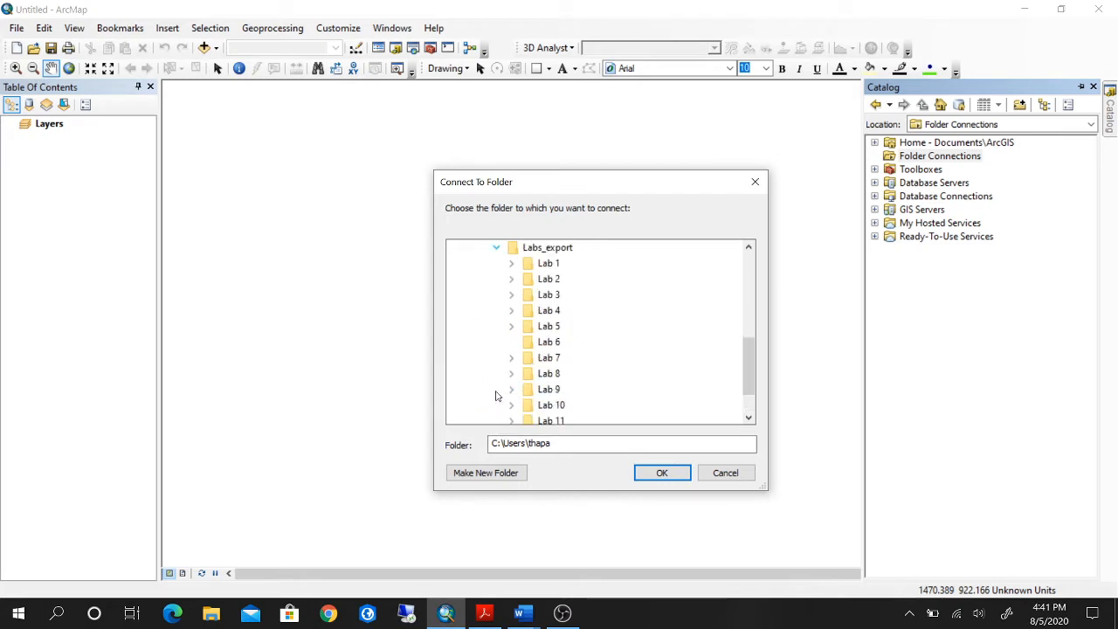
click(511, 262)
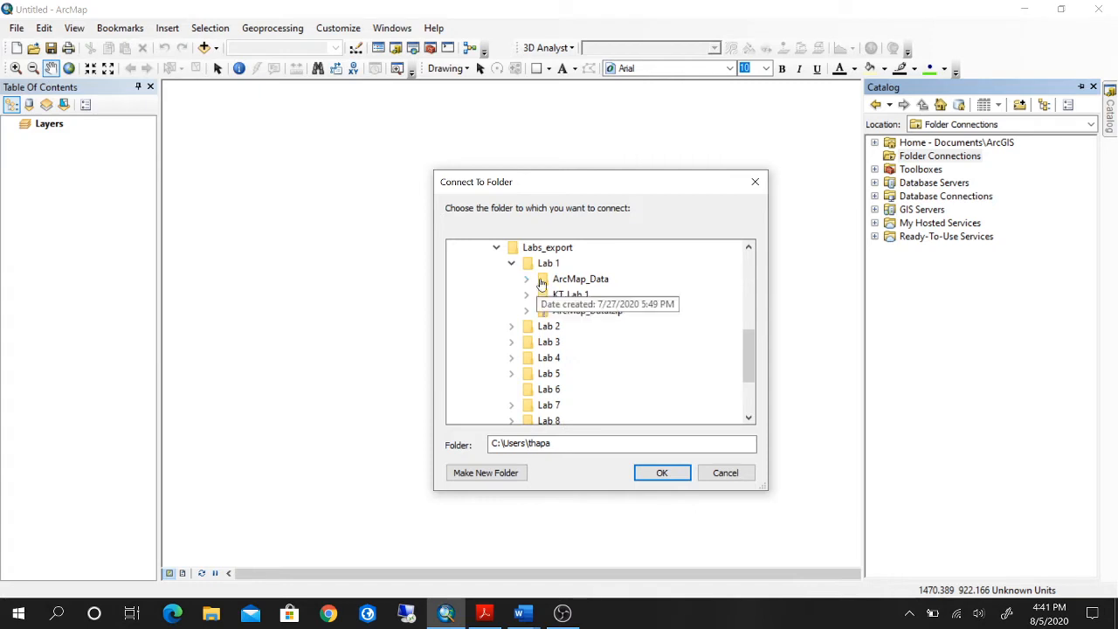
double_click(569, 279)
scroll(664, 312, down, 2)
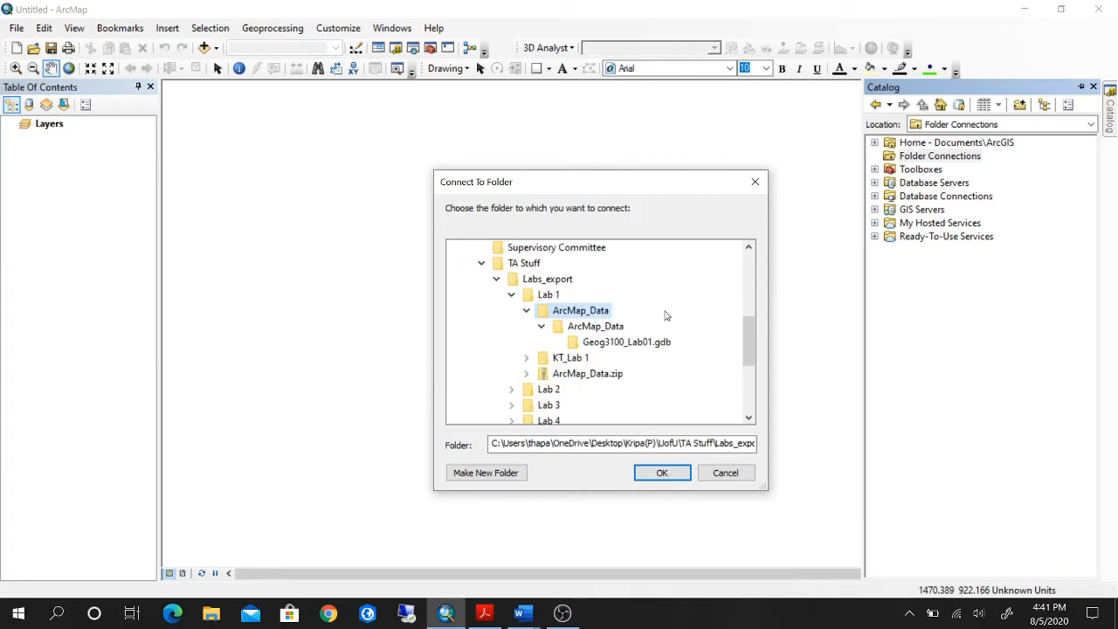
click(662, 474)
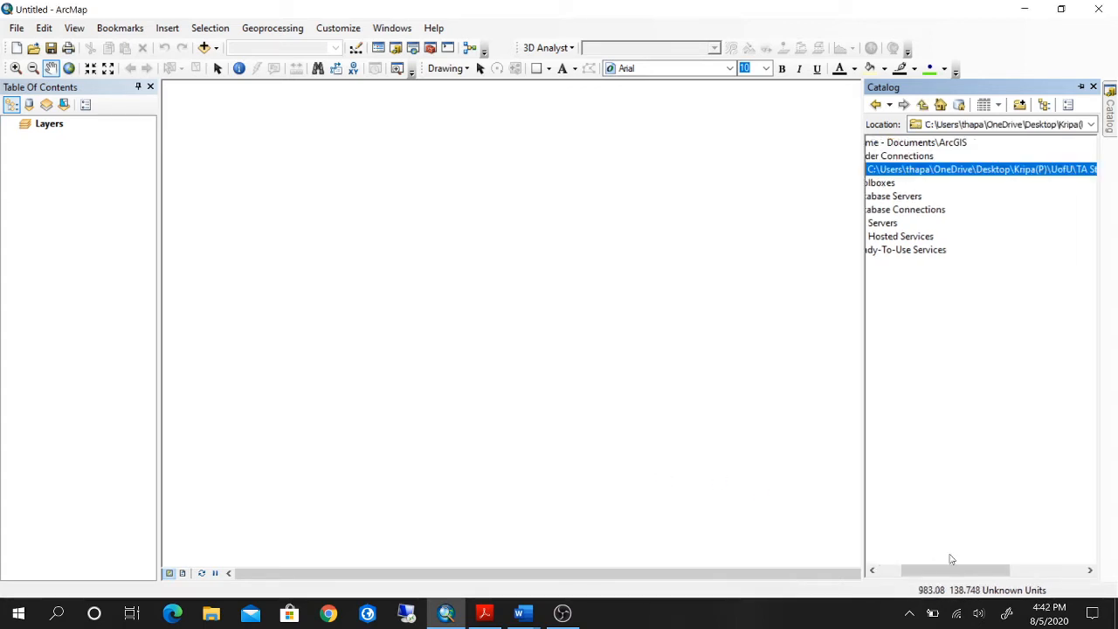
Expand the new folder connection through ArcMap_Data to list the feature classes in Geog3100_Lab01.gdb.
drag(961, 568, 858, 276)
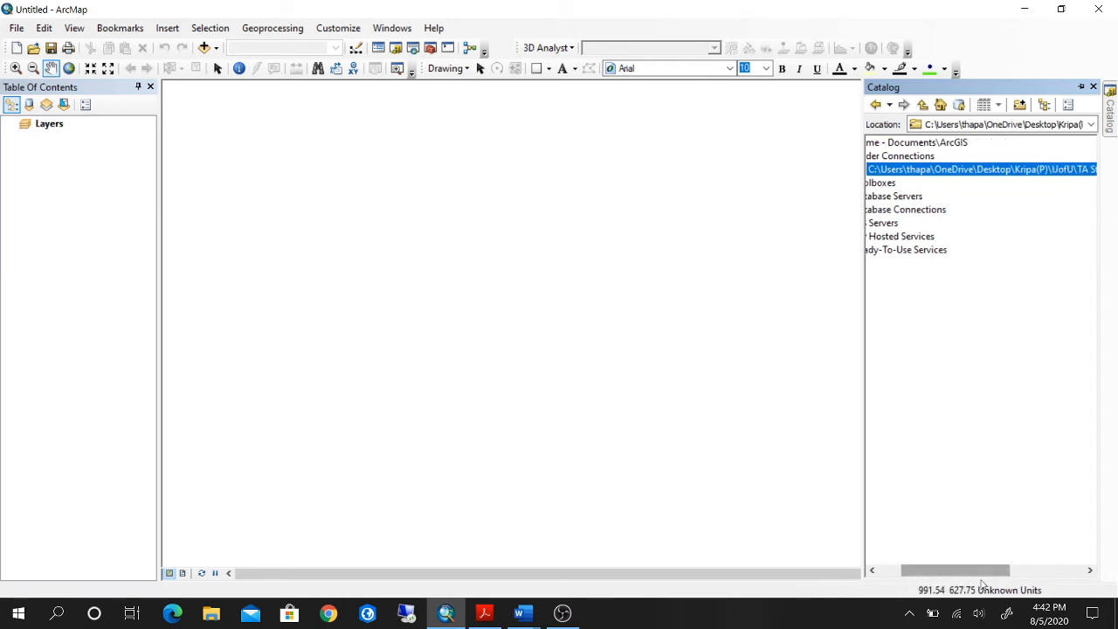
drag(968, 571, 859, 188)
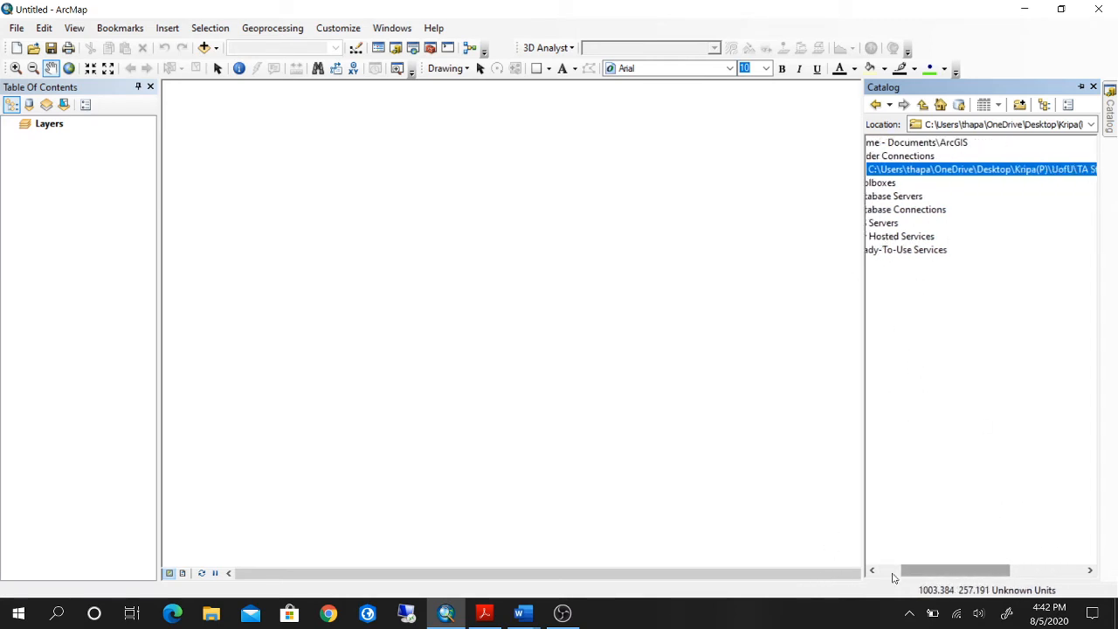
drag(922, 573, 881, 581)
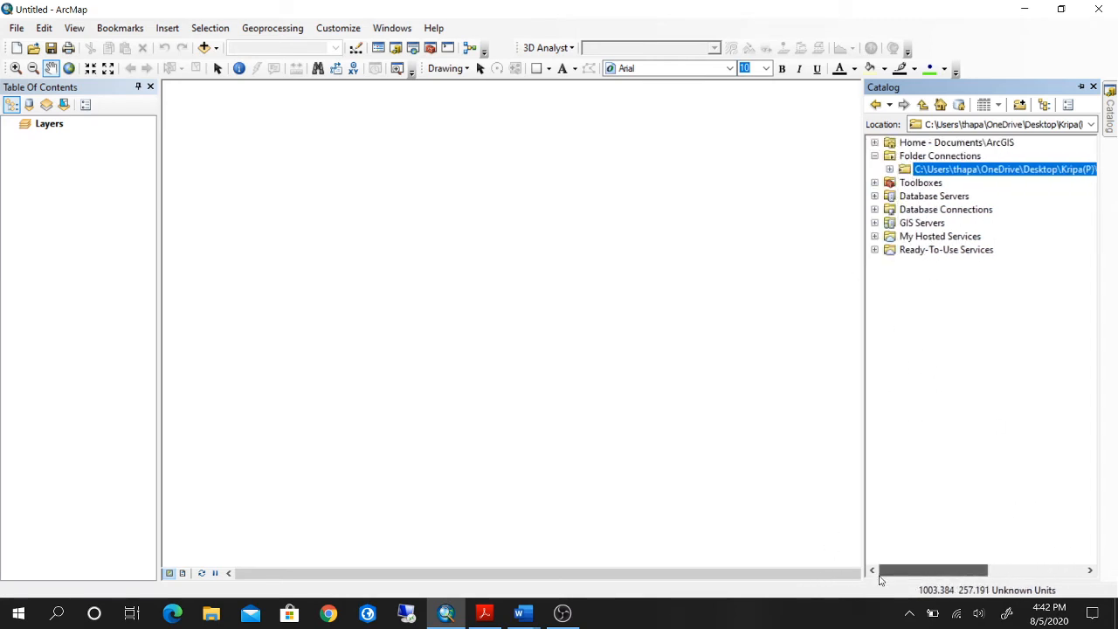
click(889, 169)
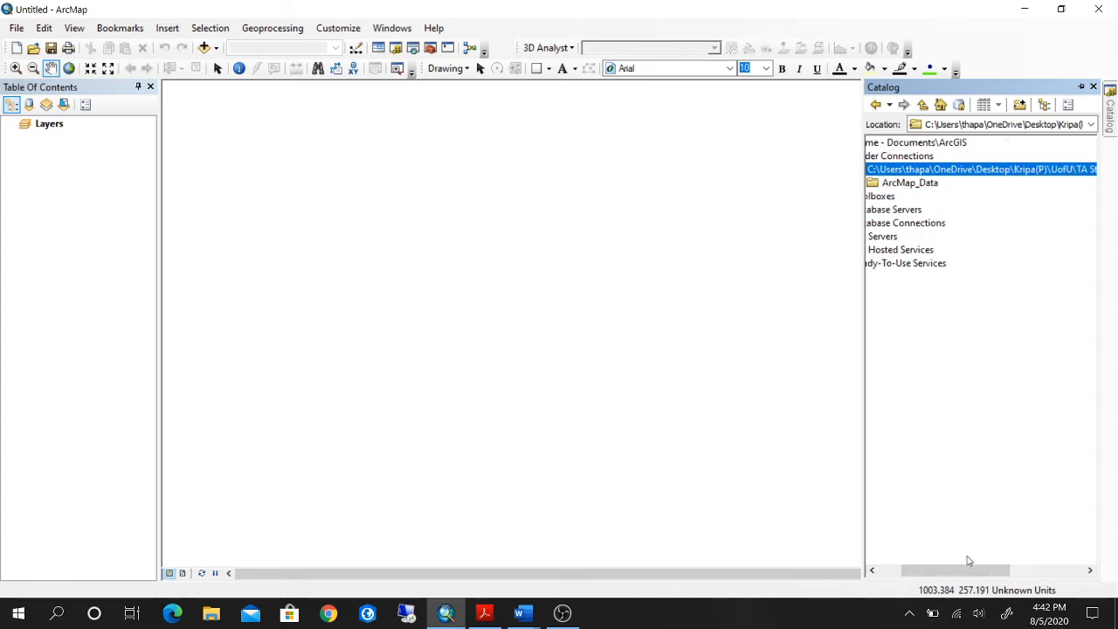
drag(989, 572, 912, 578)
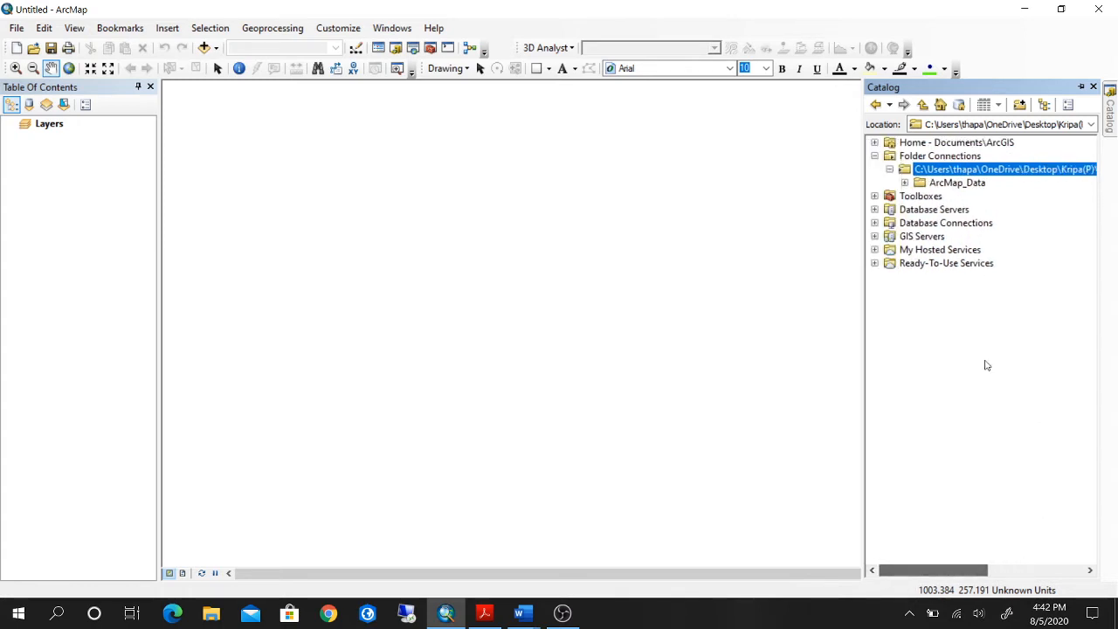
click(904, 183)
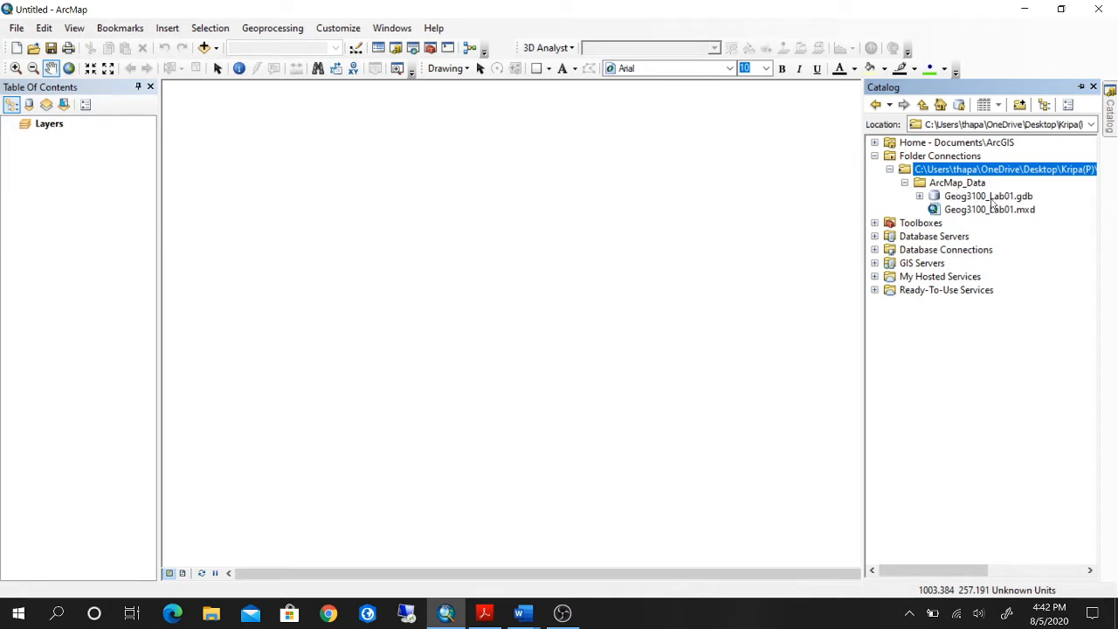
click(919, 196)
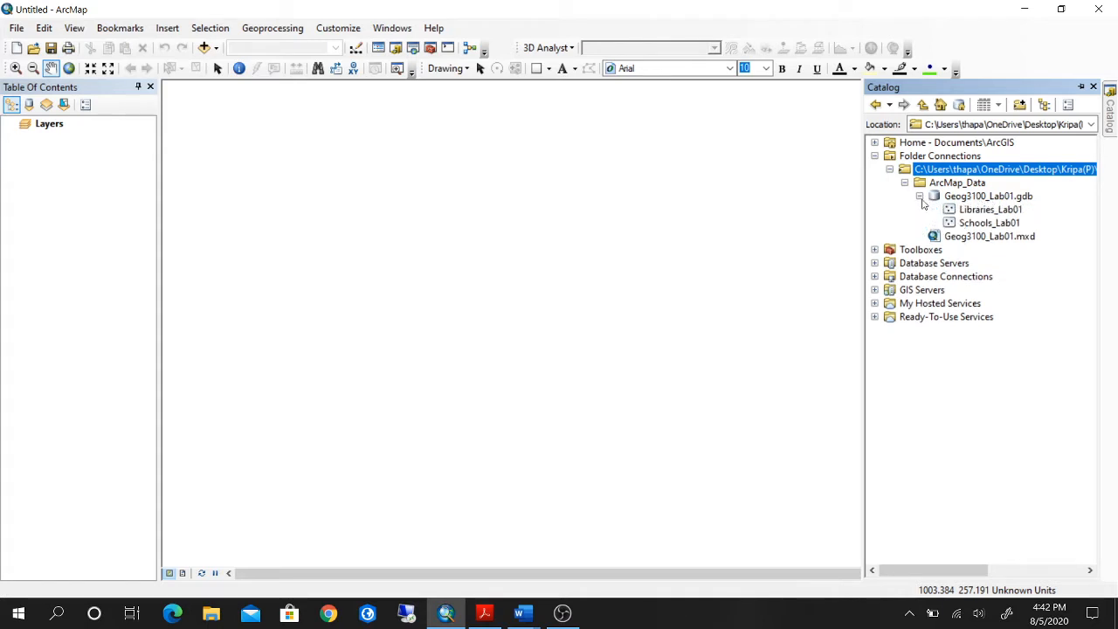
click(919, 197)
click(919, 198)
Add the Libraries_Lab01 and Schools_Lab01 feature classes from the geodatabase to the map as layers.
double_click(987, 211)
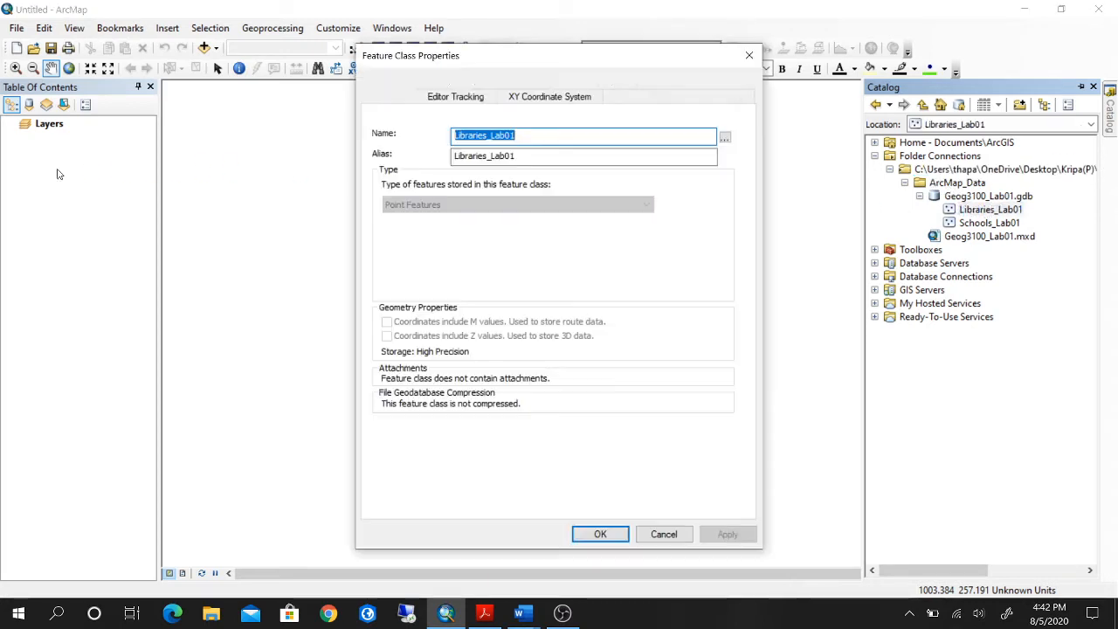
click(749, 55)
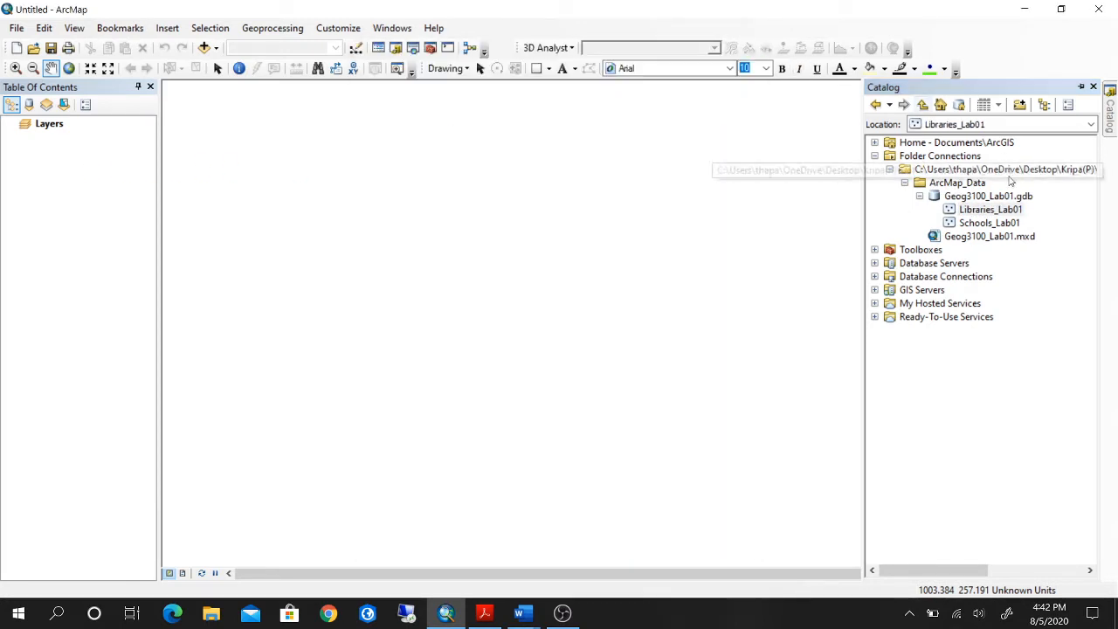
drag(992, 217, 99, 210)
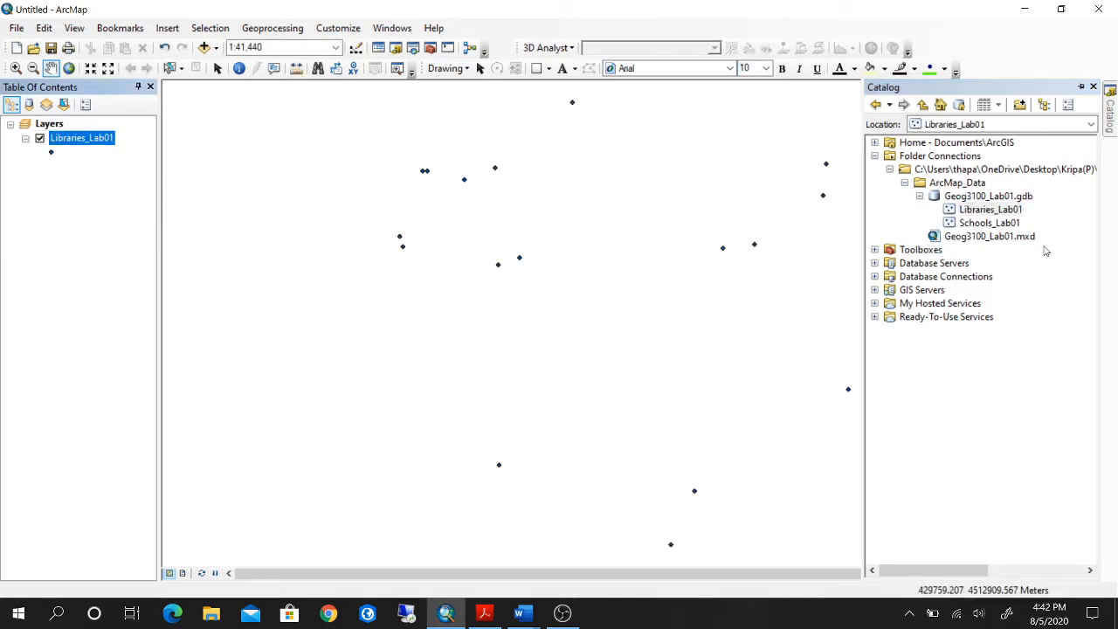
mouse_move(1001, 225)
mouse_down()
mouse_move(350, 252)
mouse_move(95, 217)
mouse_up()
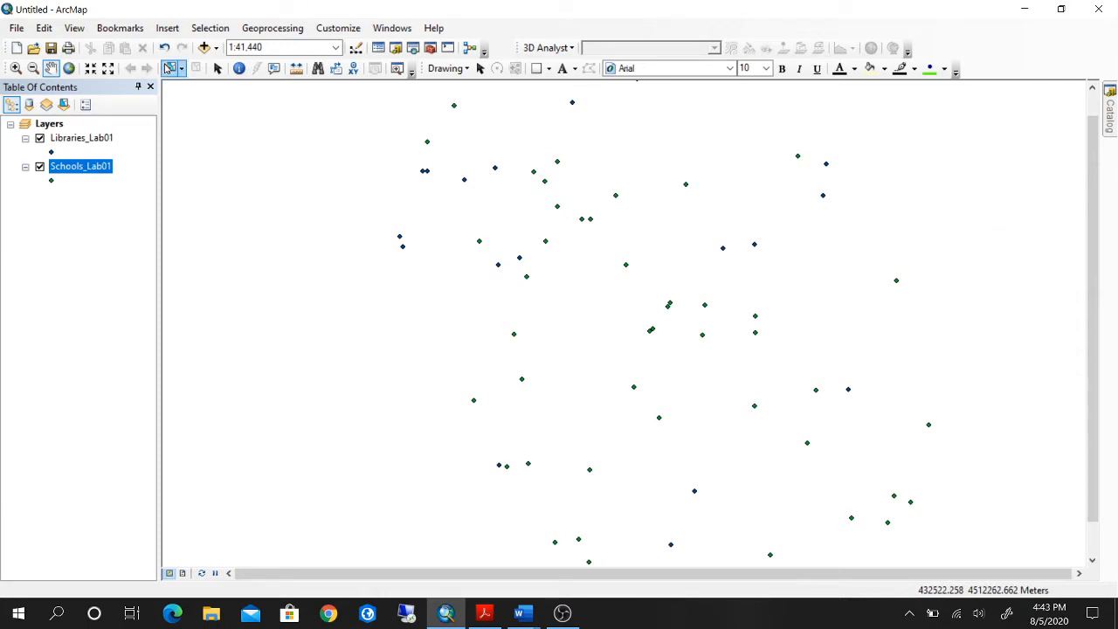
Add the Topographic basemap beneath the point layers, dismissing the coordinate system warning and declining hardware acceleration.
click(217, 48)
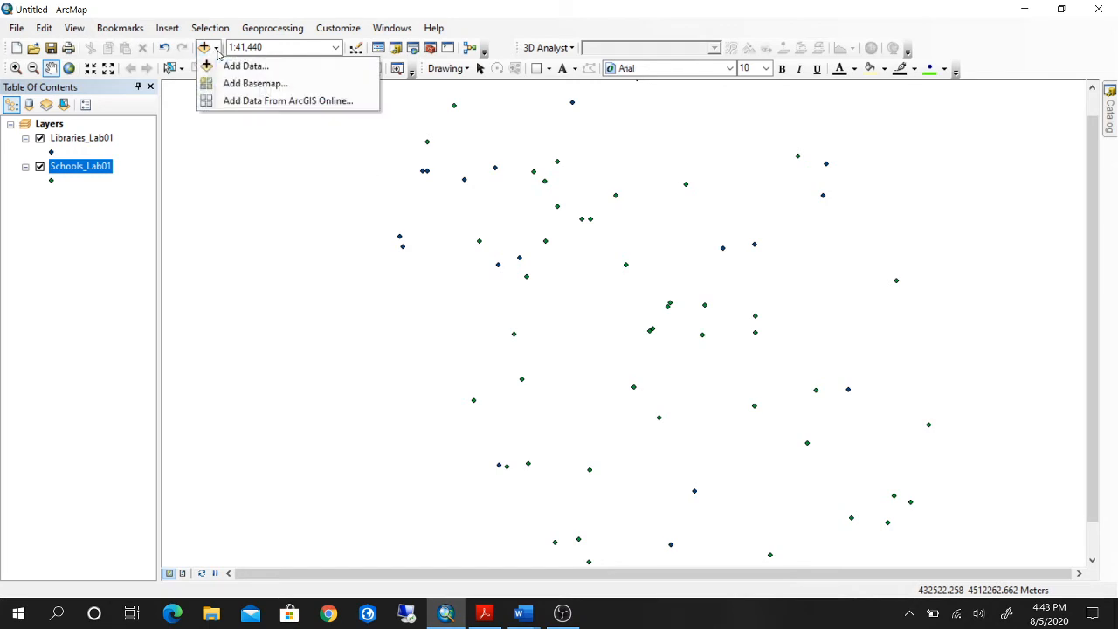
click(228, 83)
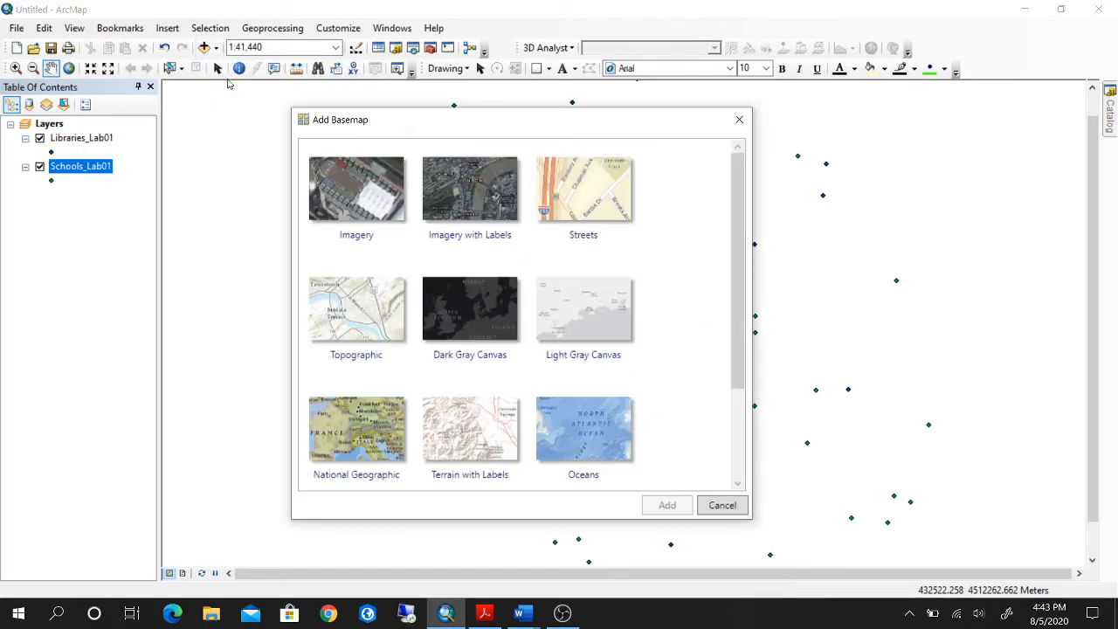
click(381, 317)
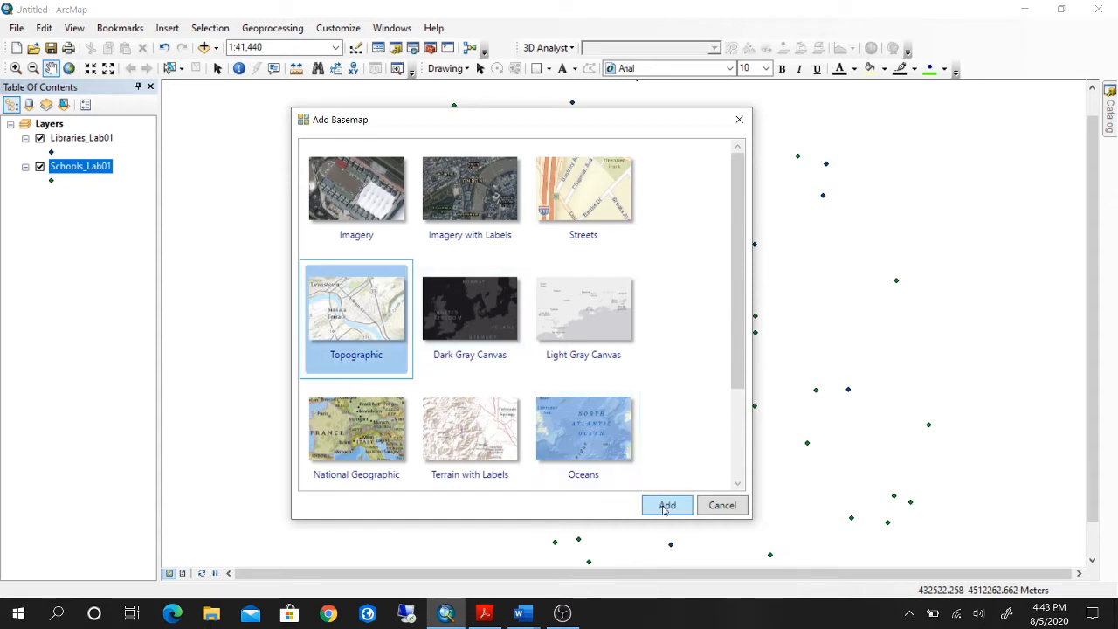
click(666, 507)
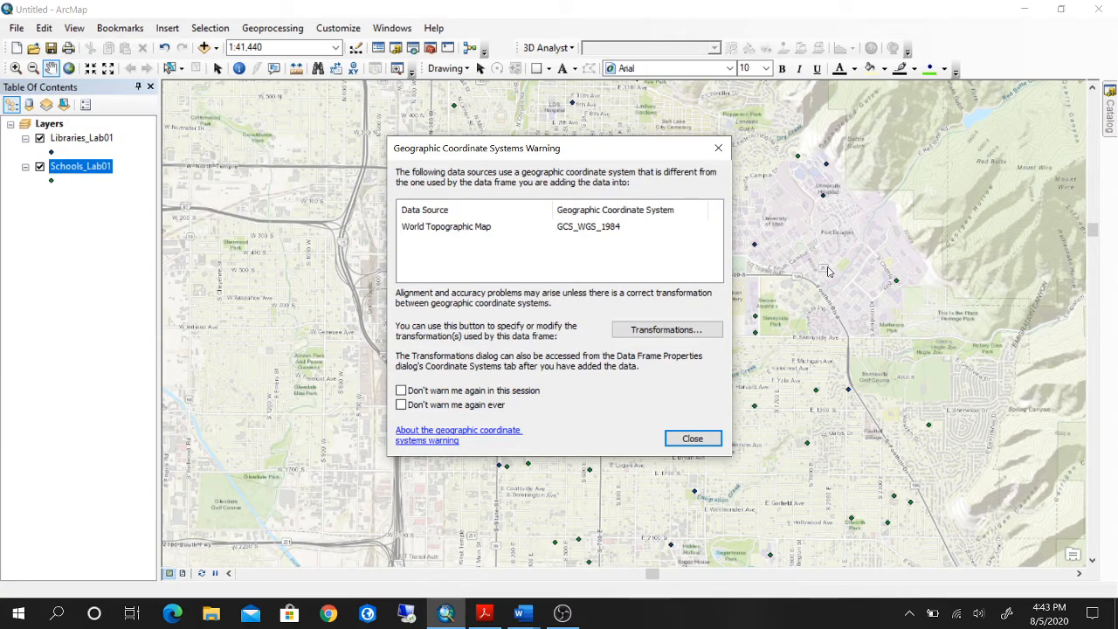
click(718, 148)
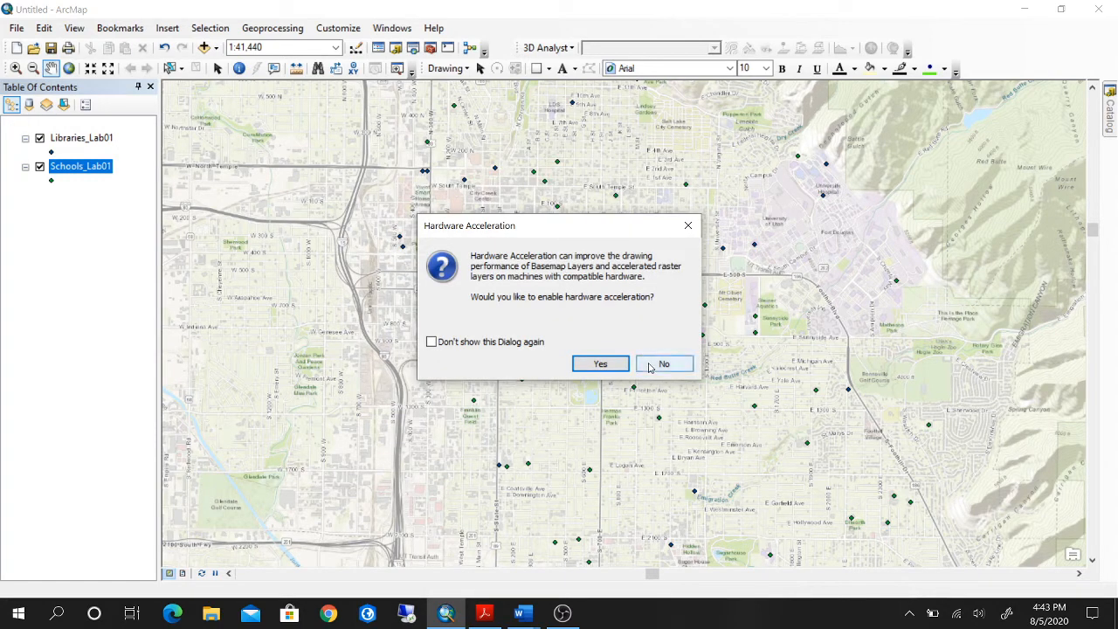
click(662, 364)
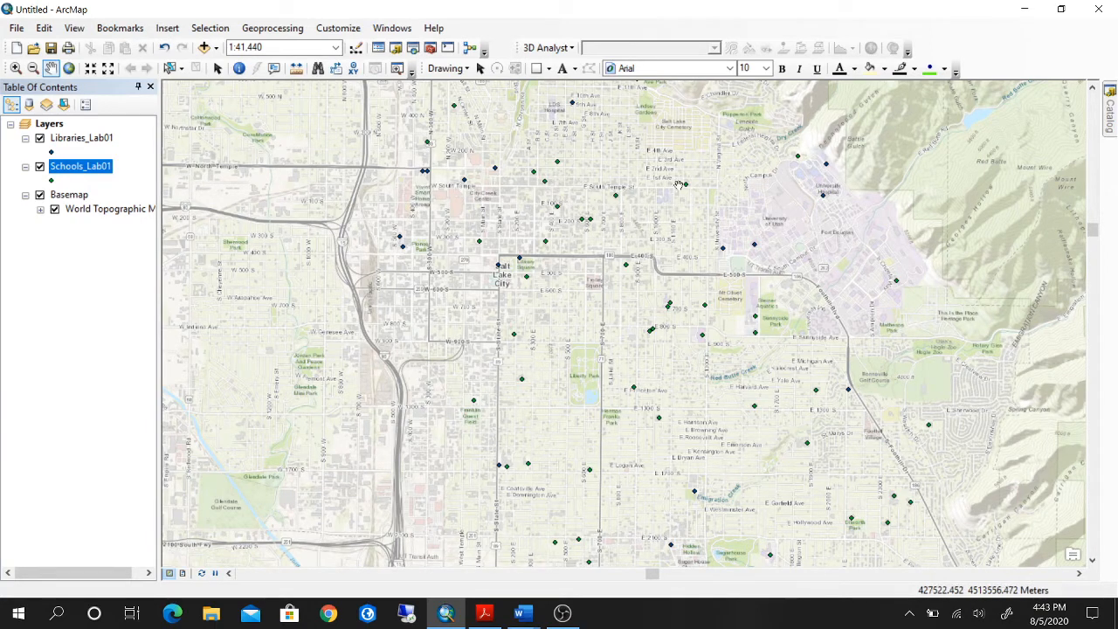
mouse_move(789, 221)
mouse_down()
mouse_move(743, 224)
mouse_move(766, 245)
mouse_move(780, 226)
mouse_up()
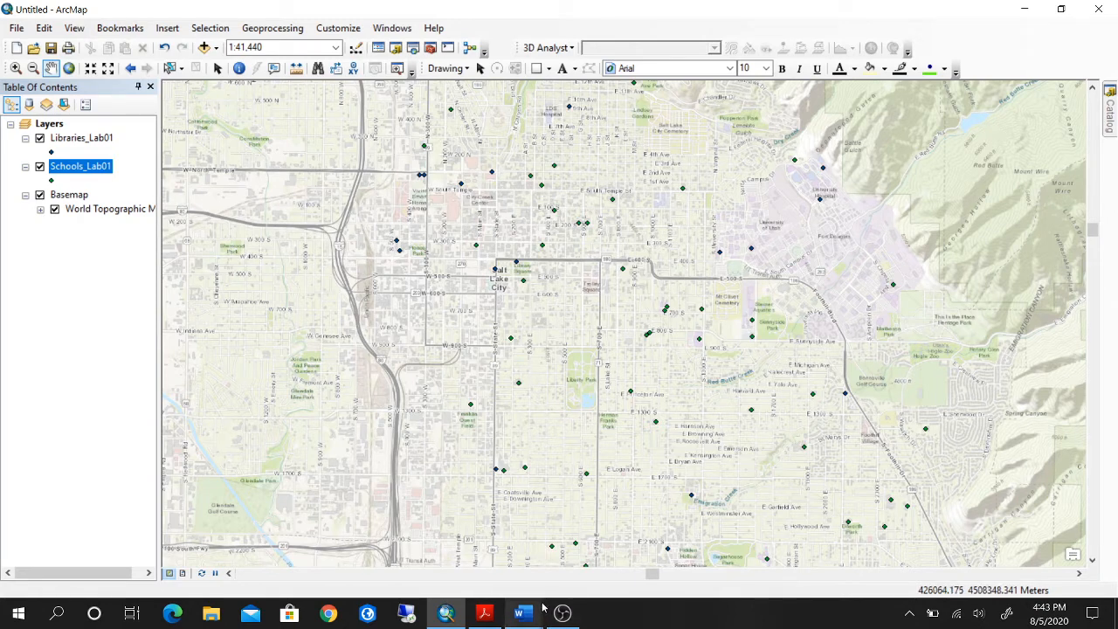
Switch to the GEOG_3100_Lab_01 document in Word to check the work plan, and return to ArcMap.
mouse_move(530, 616)
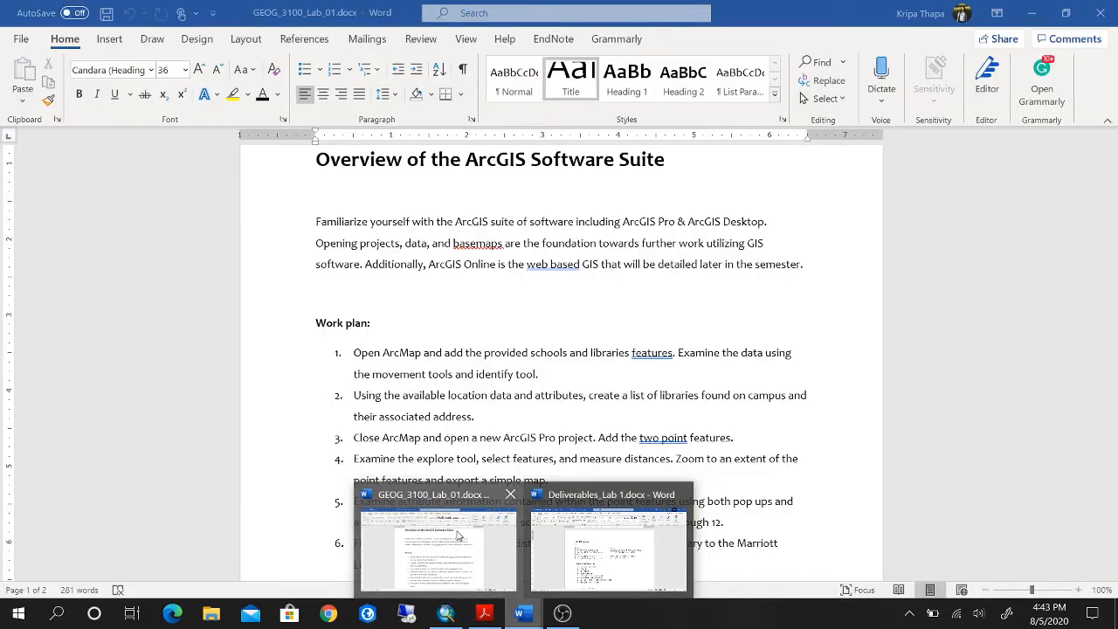
click(459, 535)
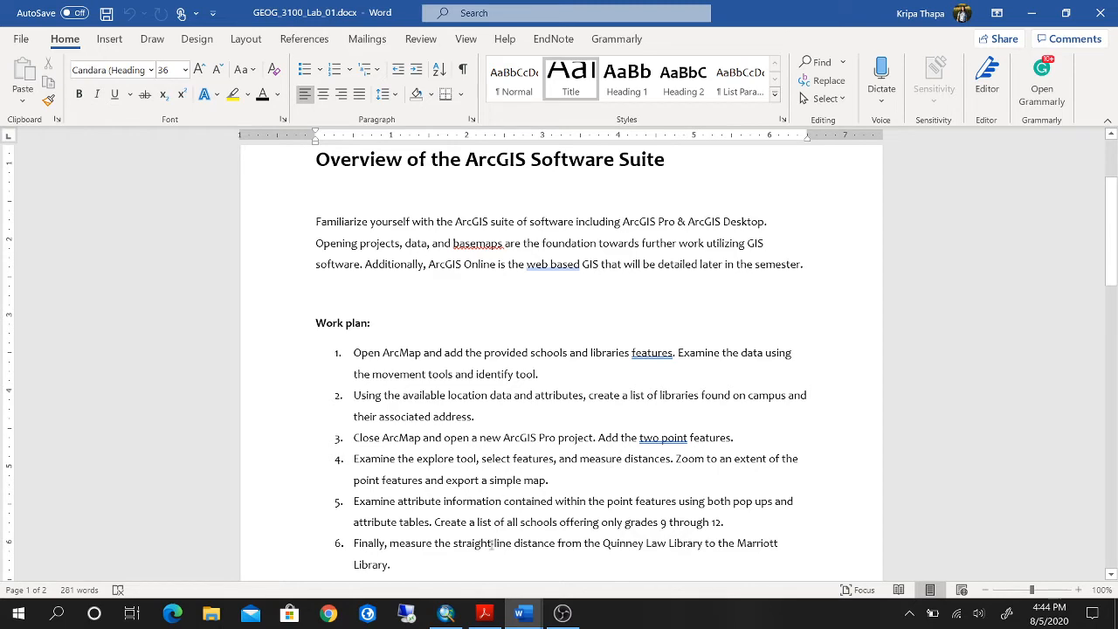
click(444, 617)
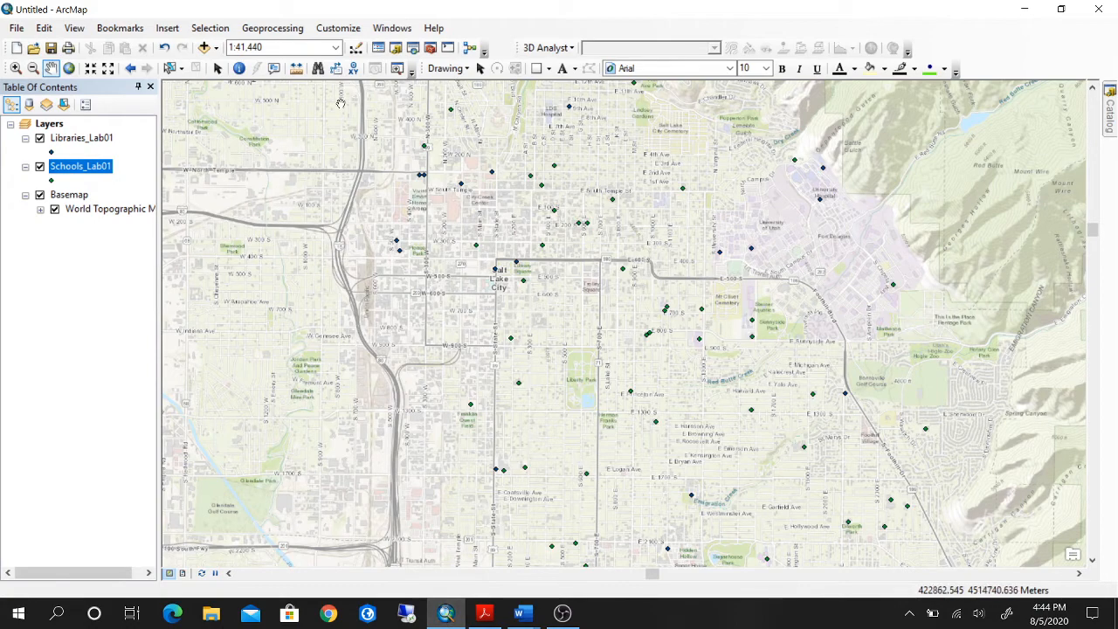
Examine the school and library points around Salt Lake City at different scales with the Zoom In and Zoom Out tools.
click(16, 69)
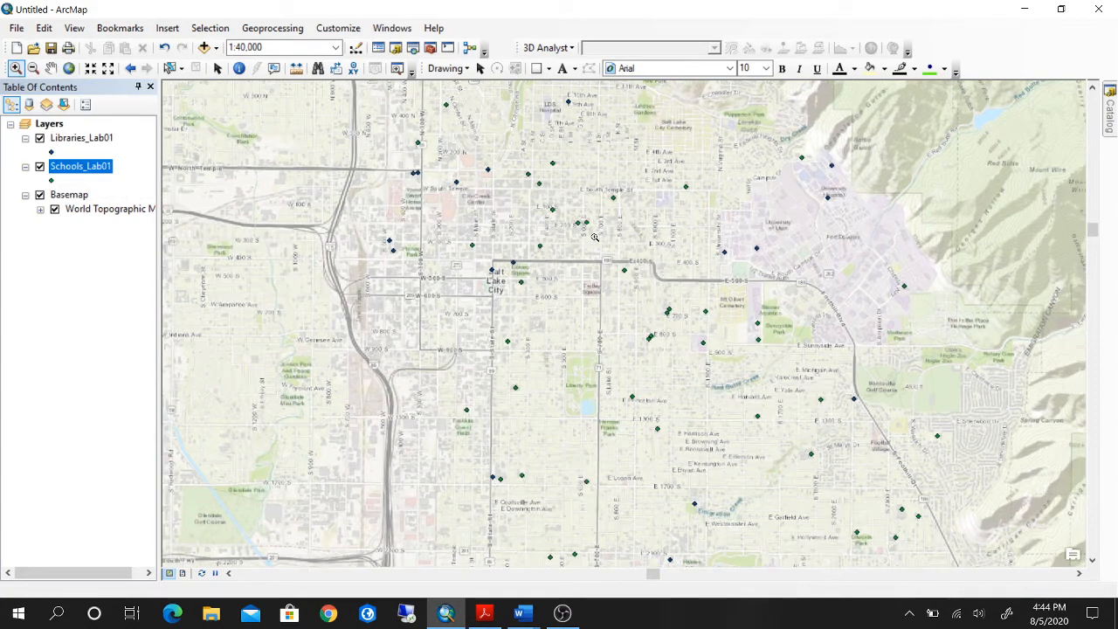
scroll(594, 237, up, 1)
scroll(594, 237, up, 1)
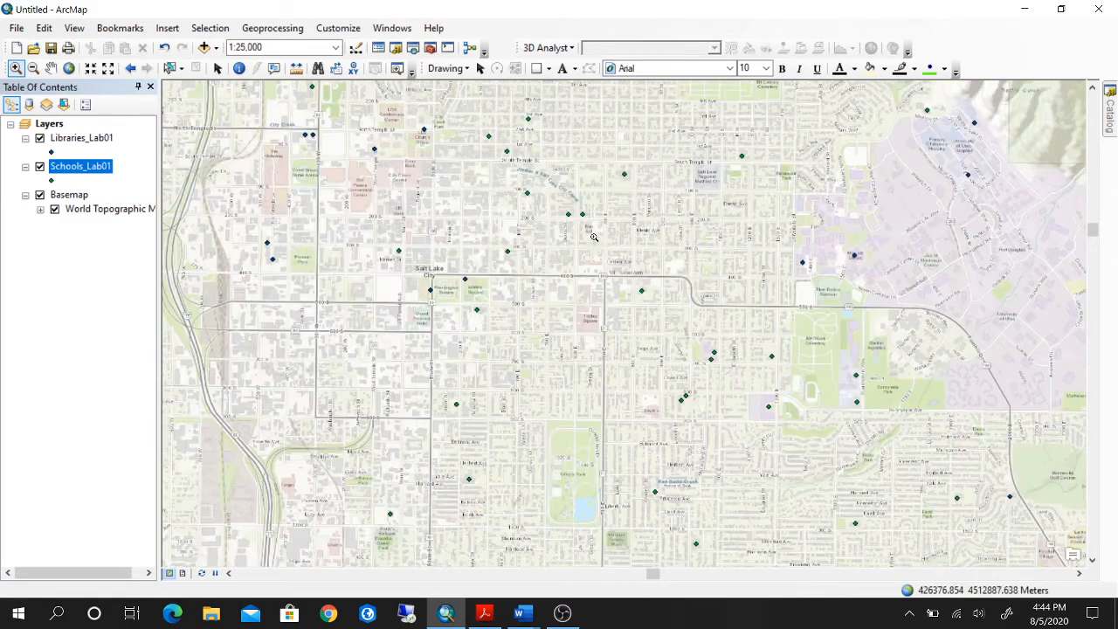
click(32, 68)
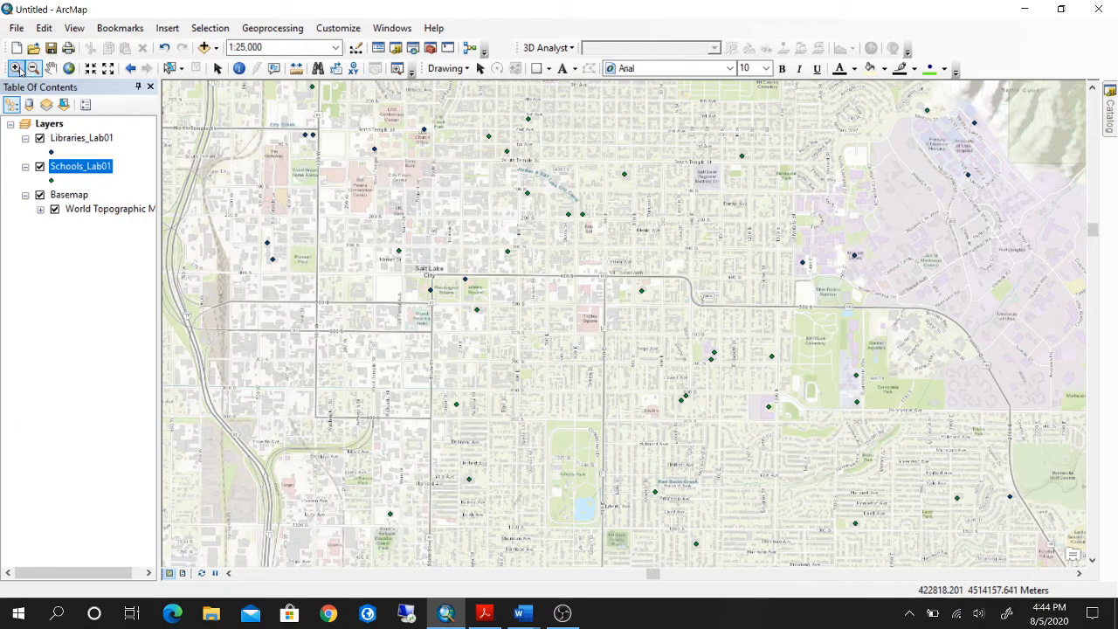
scroll(539, 192, down, 1)
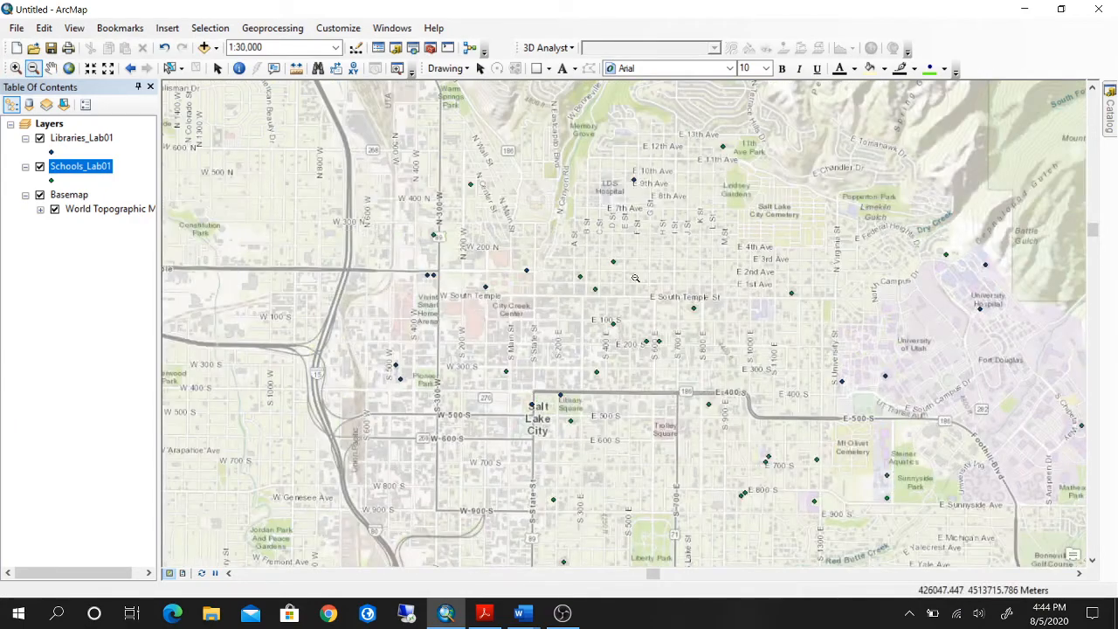
scroll(635, 278, down, 1)
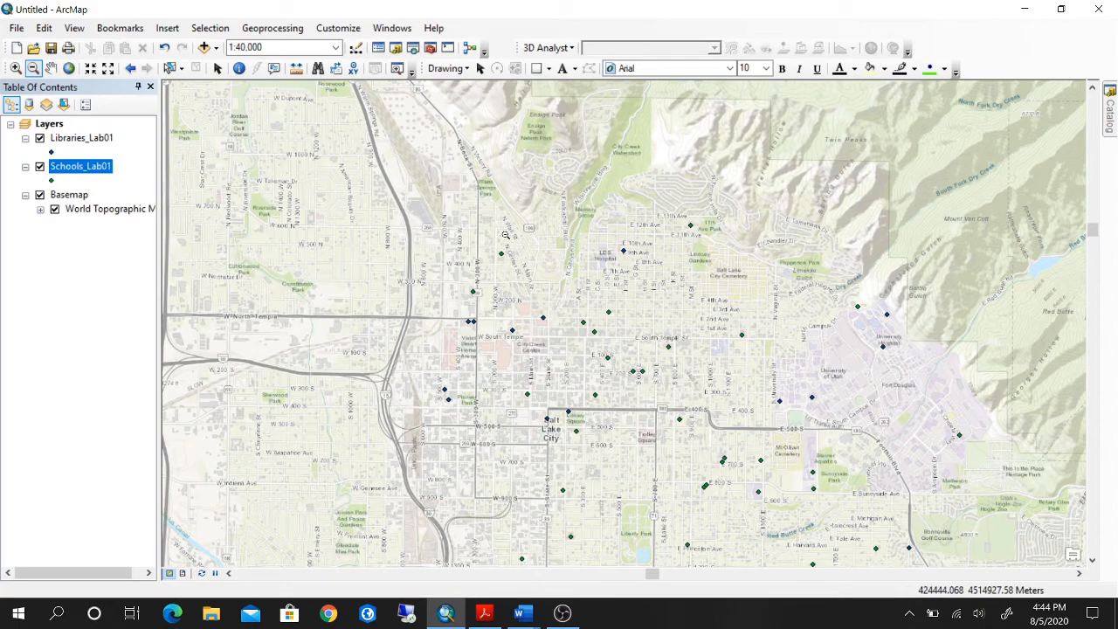
scroll(505, 234, down, 1)
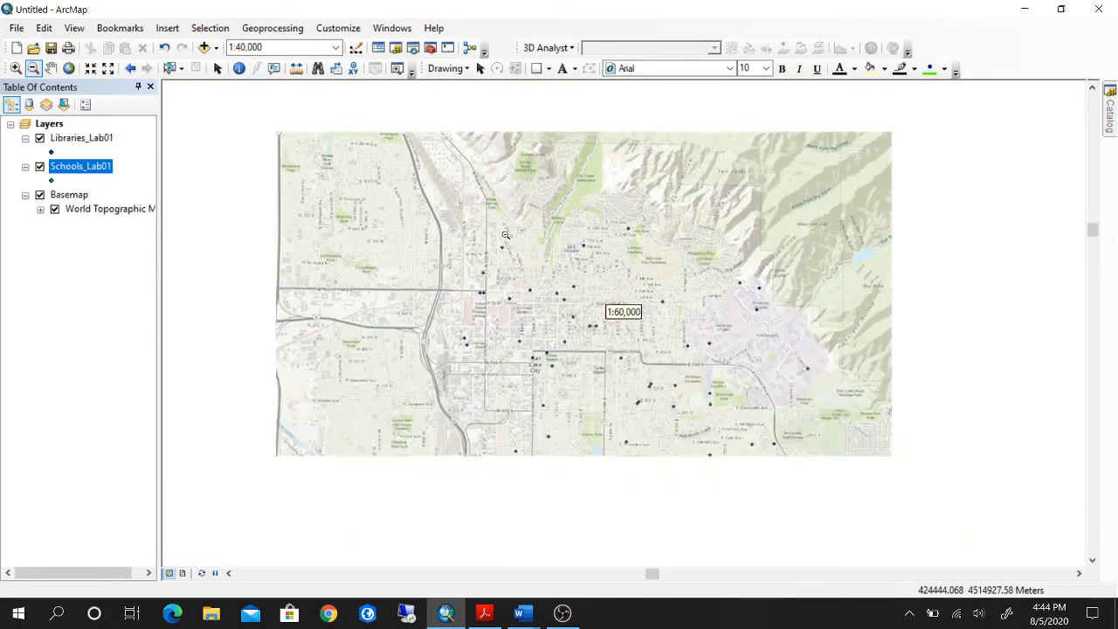
scroll(505, 234, up, 2)
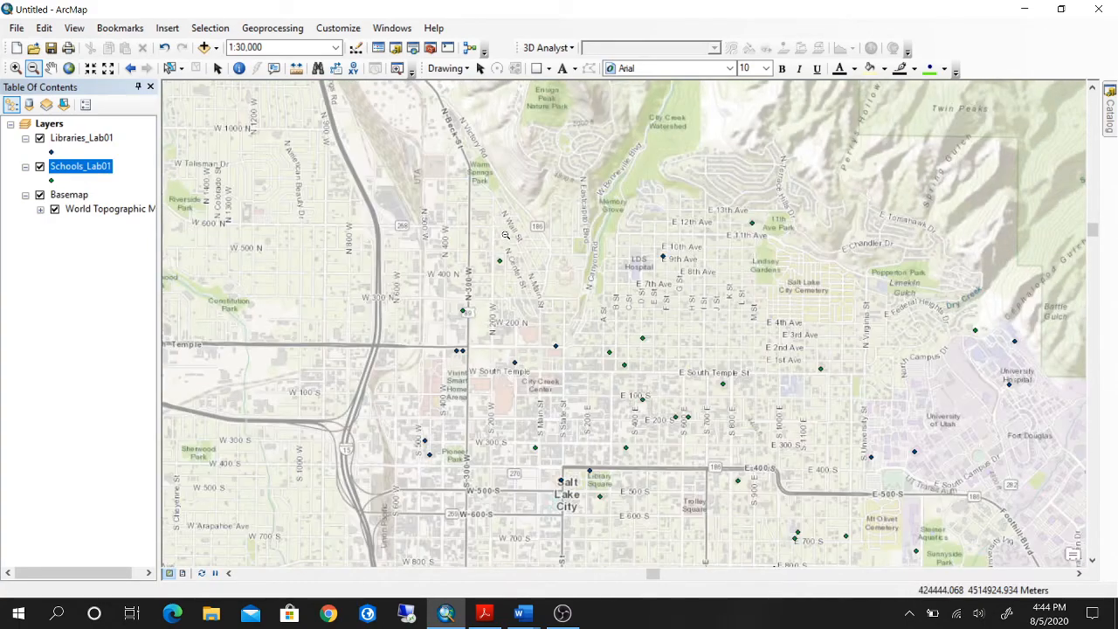
scroll(757, 255, down, 1)
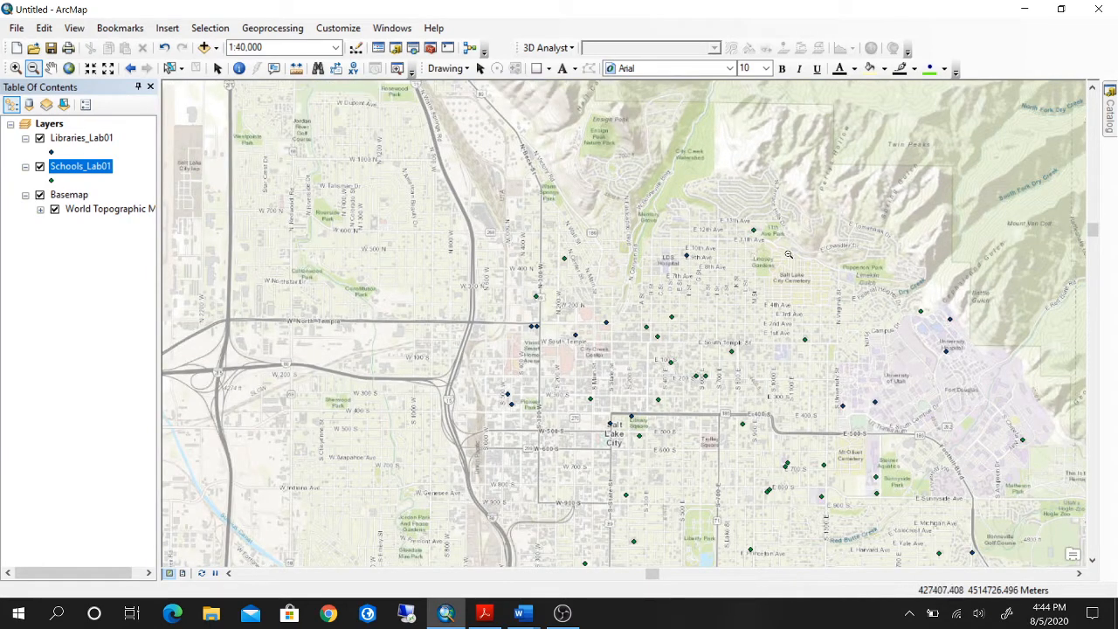
Pan the map with the Pan tool to examine the points south and east of downtown Salt Lake City.
click(52, 69)
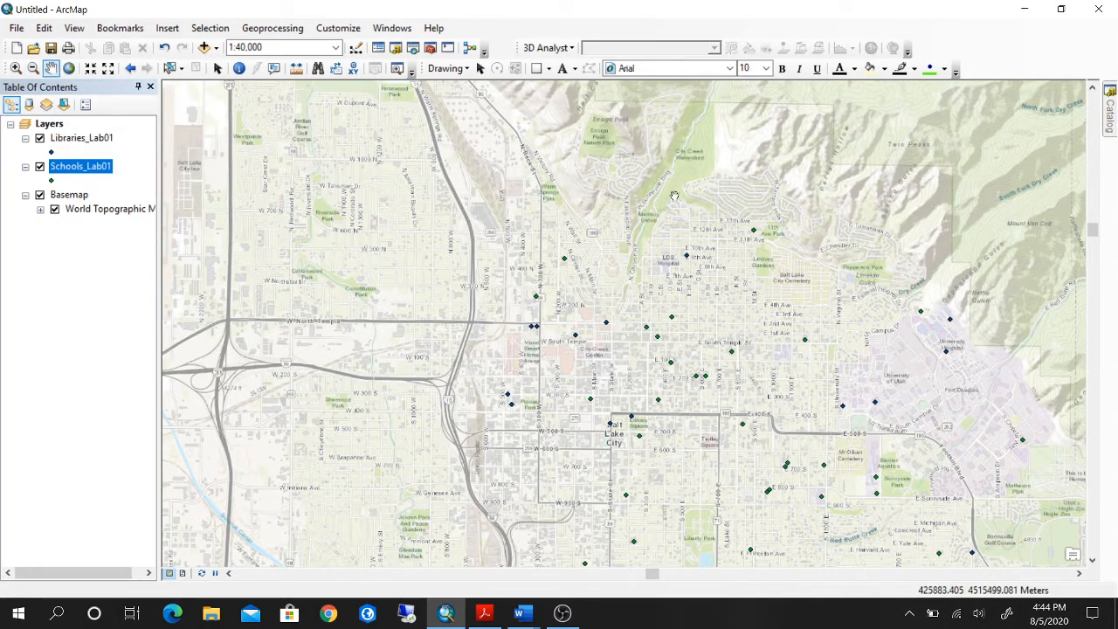
drag(831, 265, 661, 240)
drag(748, 417, 755, 253)
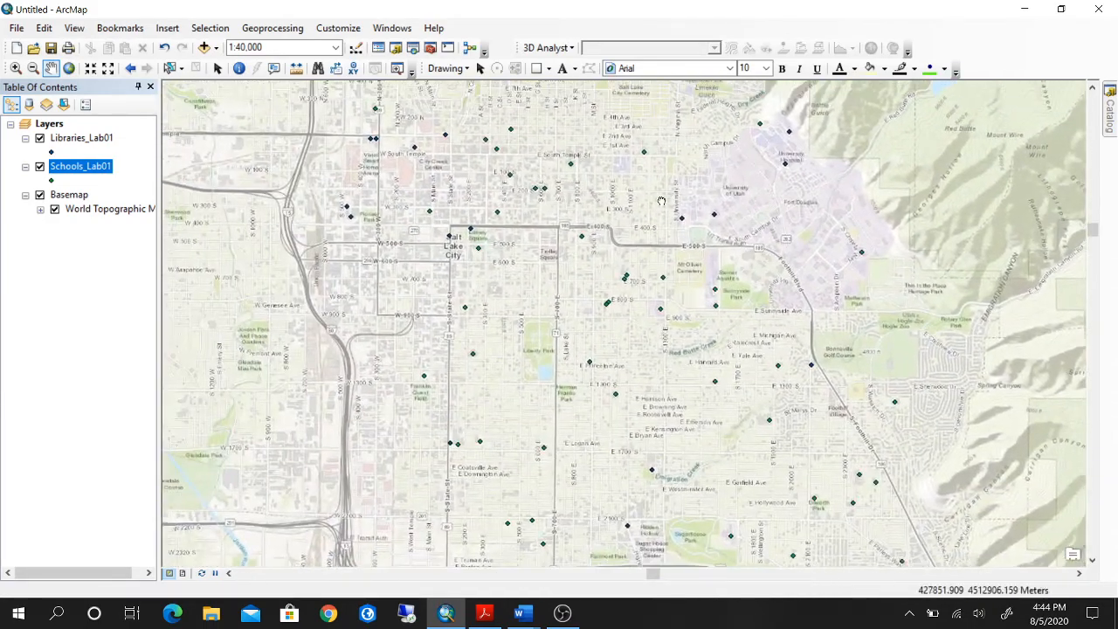
drag(662, 202, 679, 269)
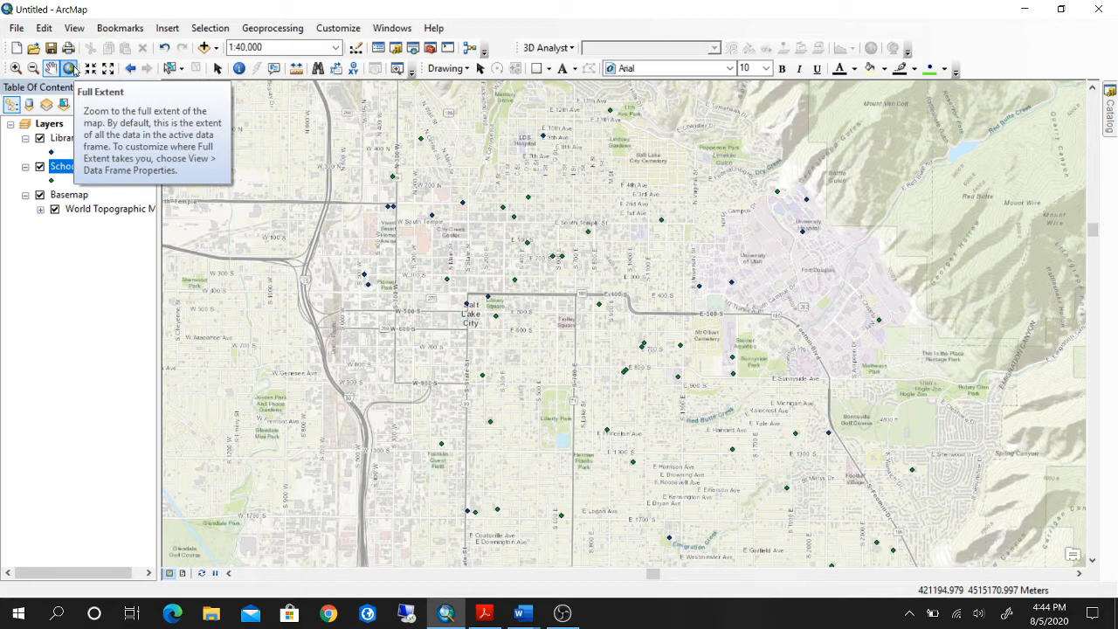
Show the full extent of all map data, and return to the extent of the Libraries_Lab01 layer.
click(70, 68)
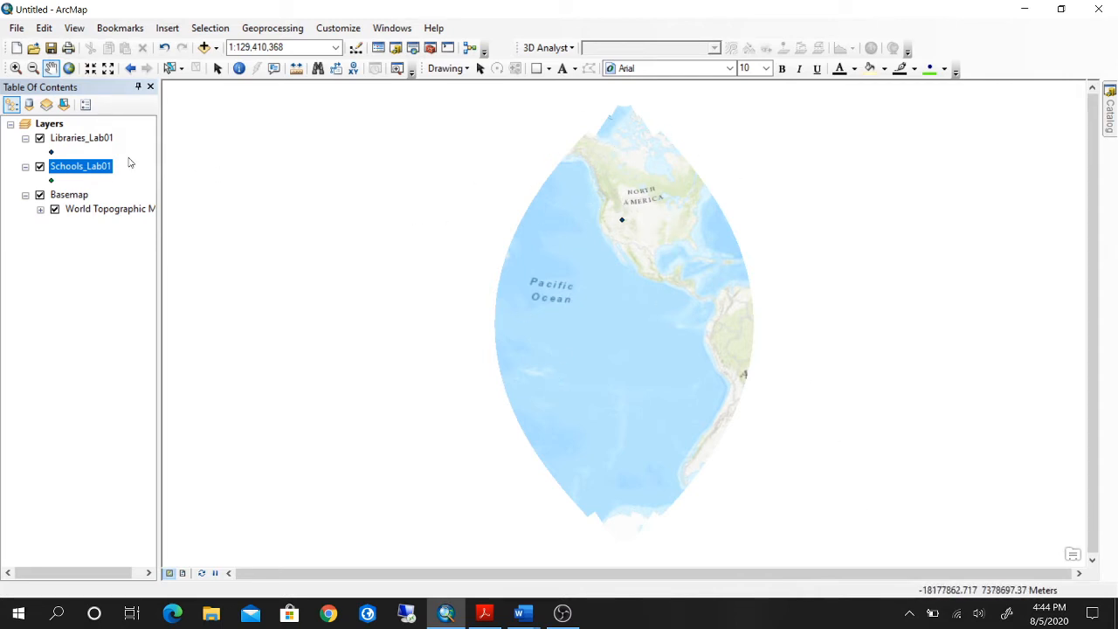
click(87, 138)
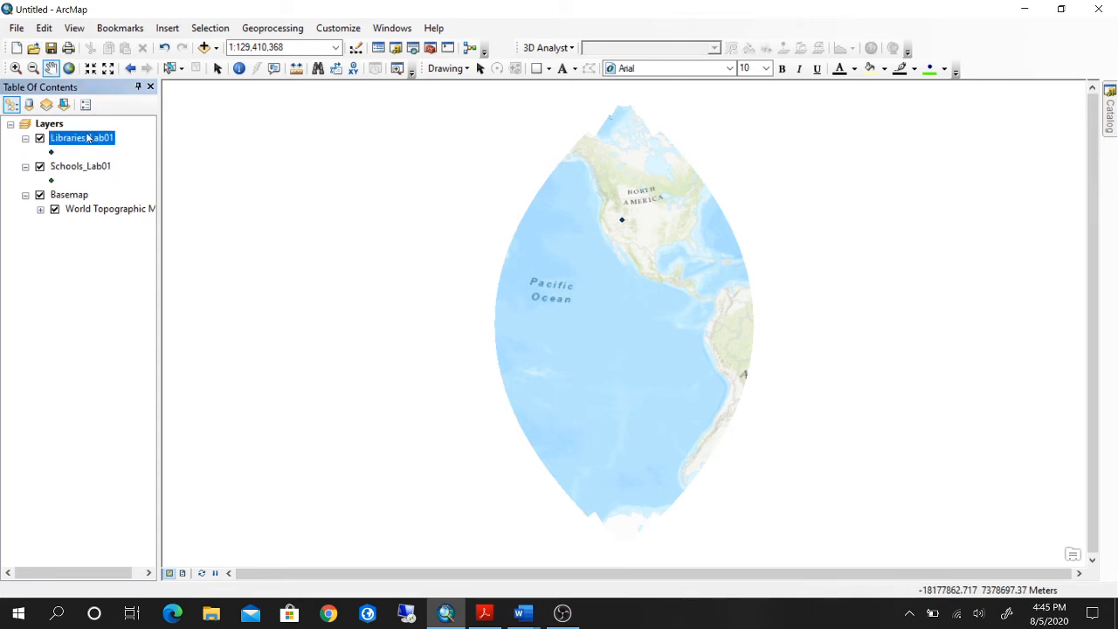
click(91, 166)
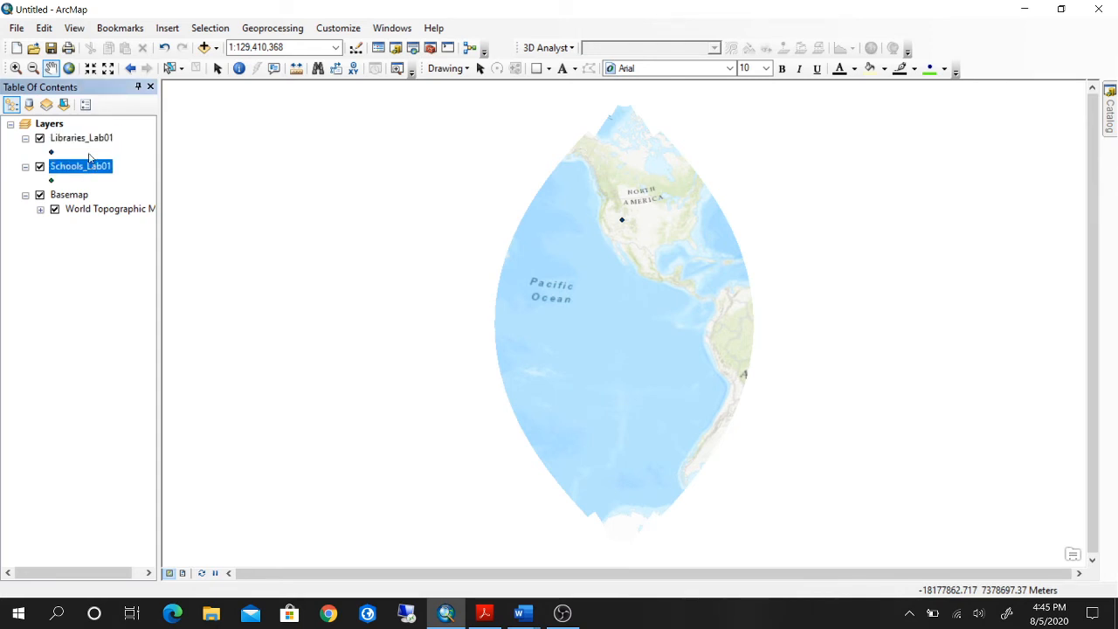
ctrl+click(96, 140)
click(96, 140)
right_click(96, 137)
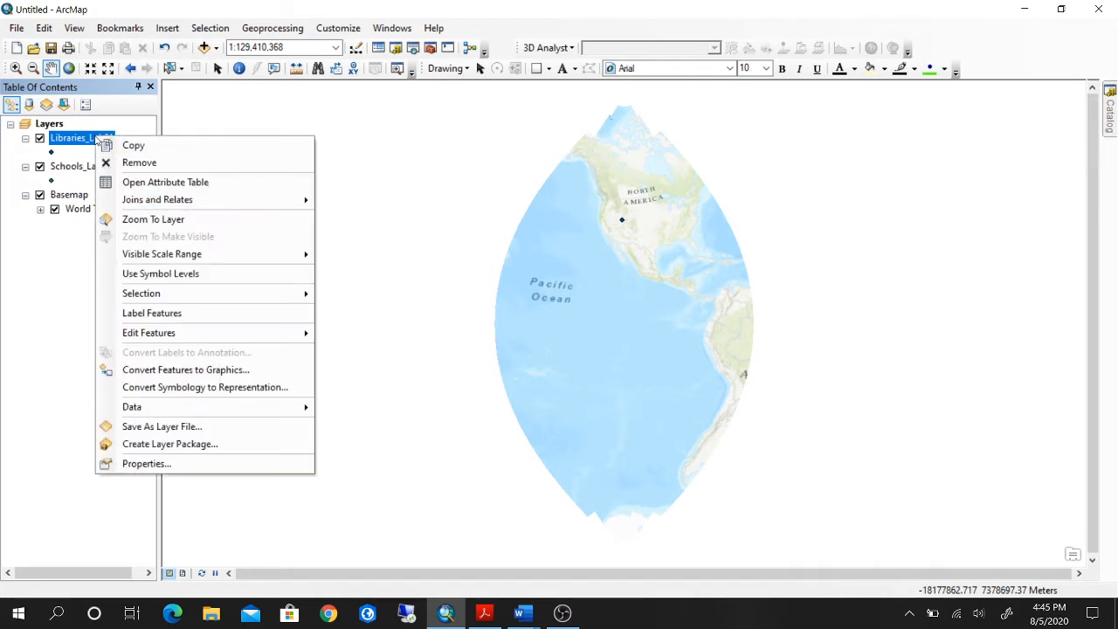
click(139, 219)
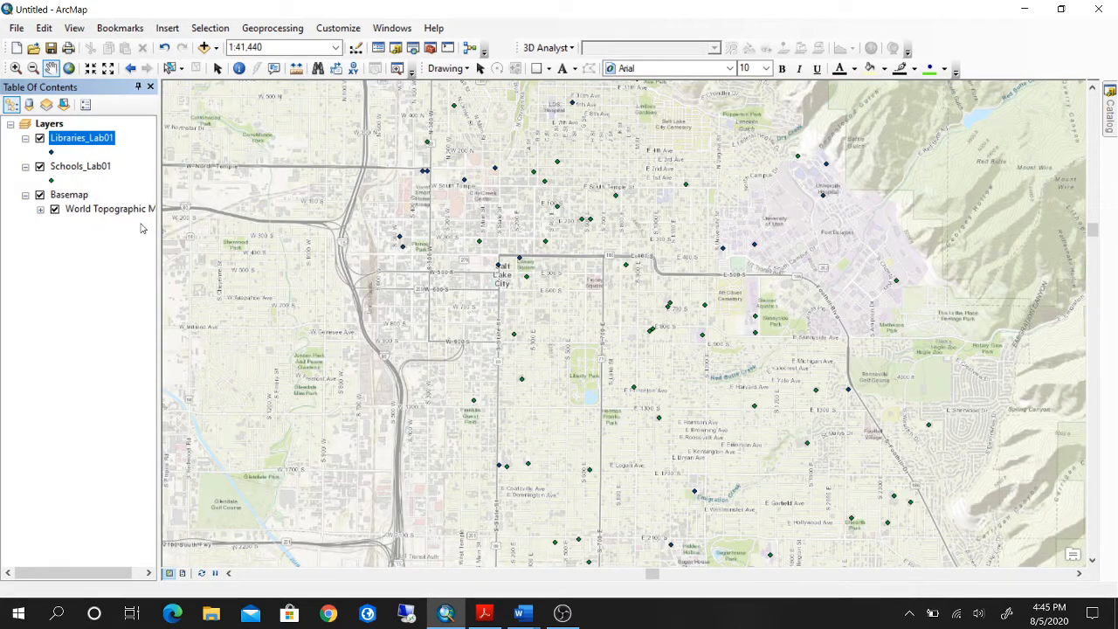
Try Fixed Zoom In and Fixed Zoom Out on the map, and go back to the previous 1:40,000 extent.
click(96, 167)
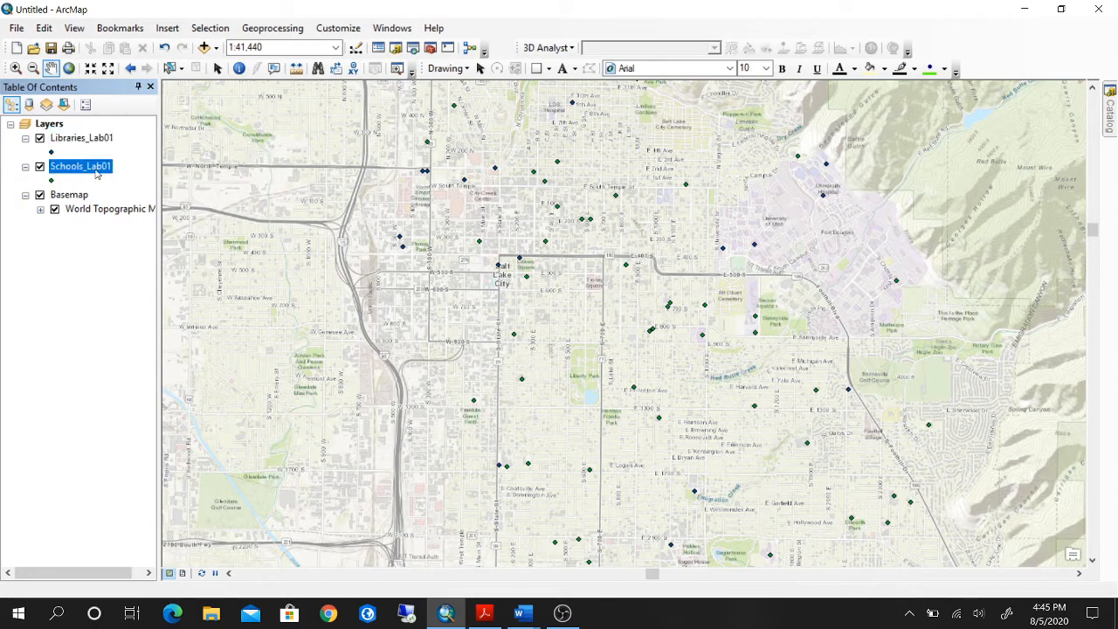
click(91, 68)
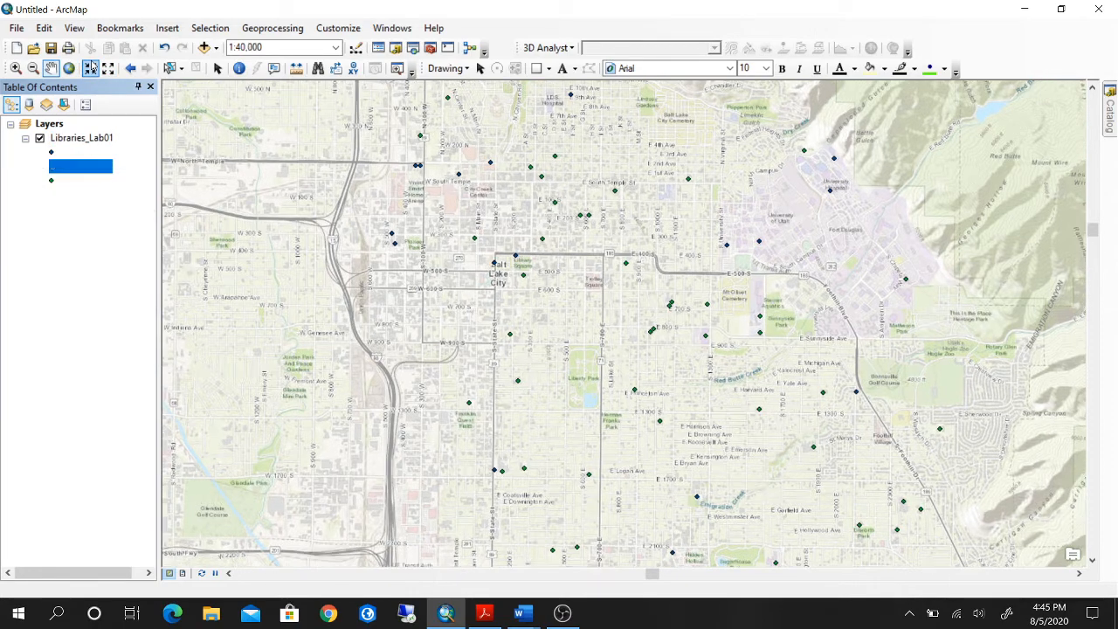
click(91, 68)
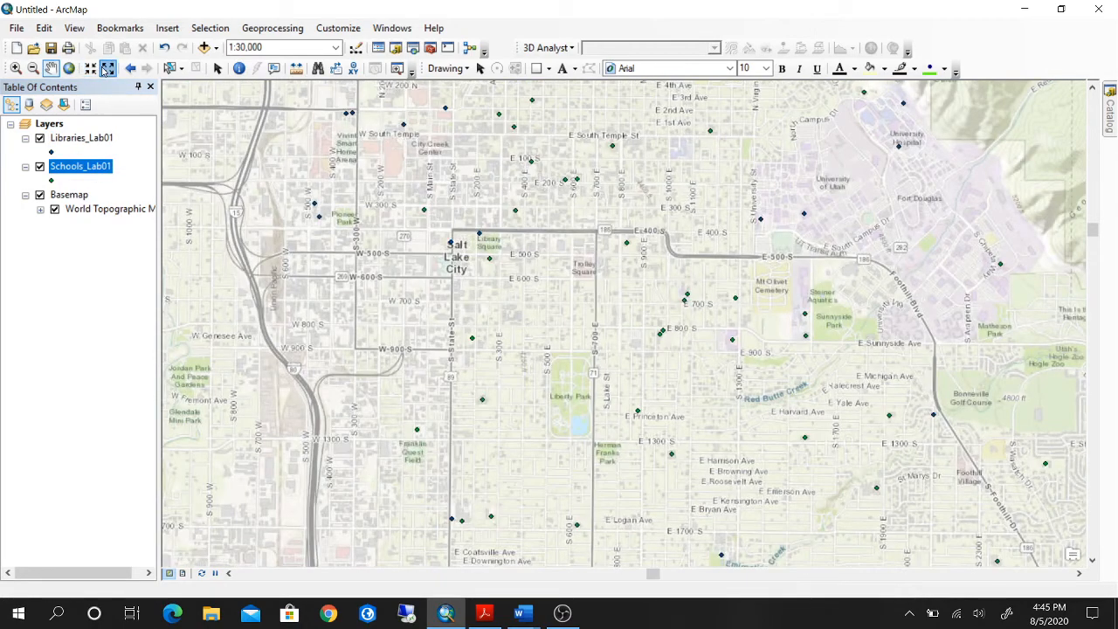
click(106, 69)
click(107, 69)
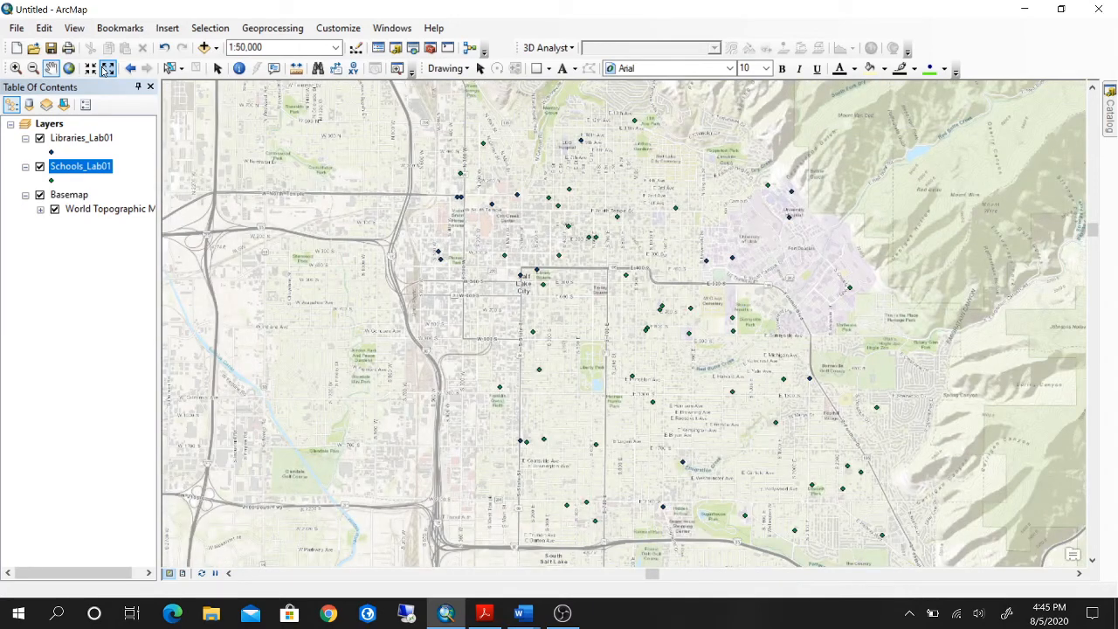
click(106, 69)
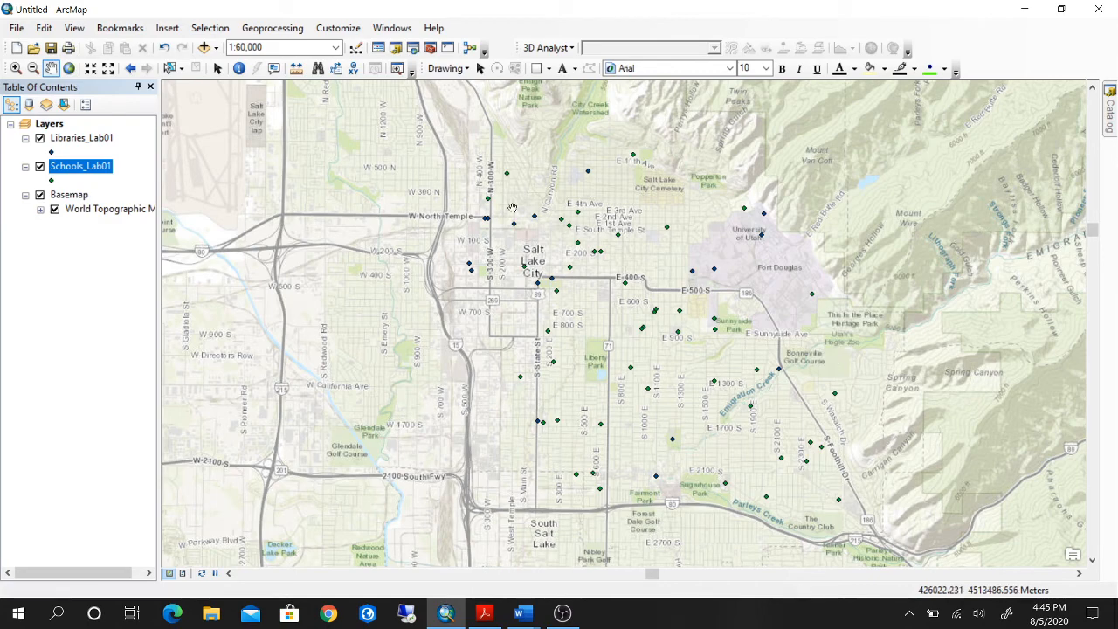
click(129, 70)
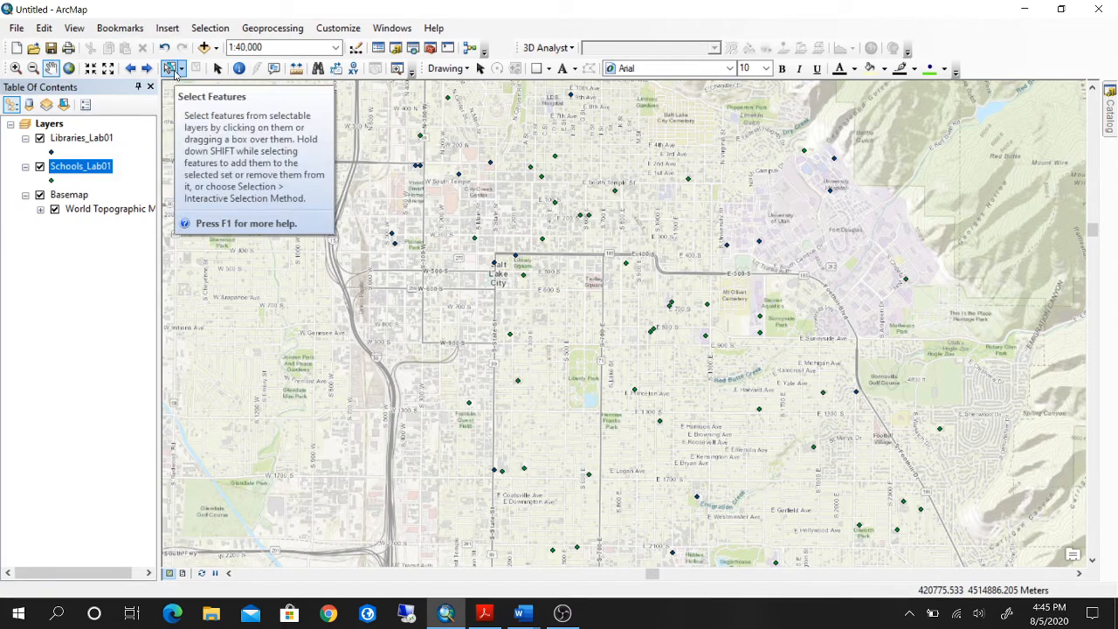
Identify the school point near E 100 S northeast of downtown, read its attributes, and close the results.
click(238, 69)
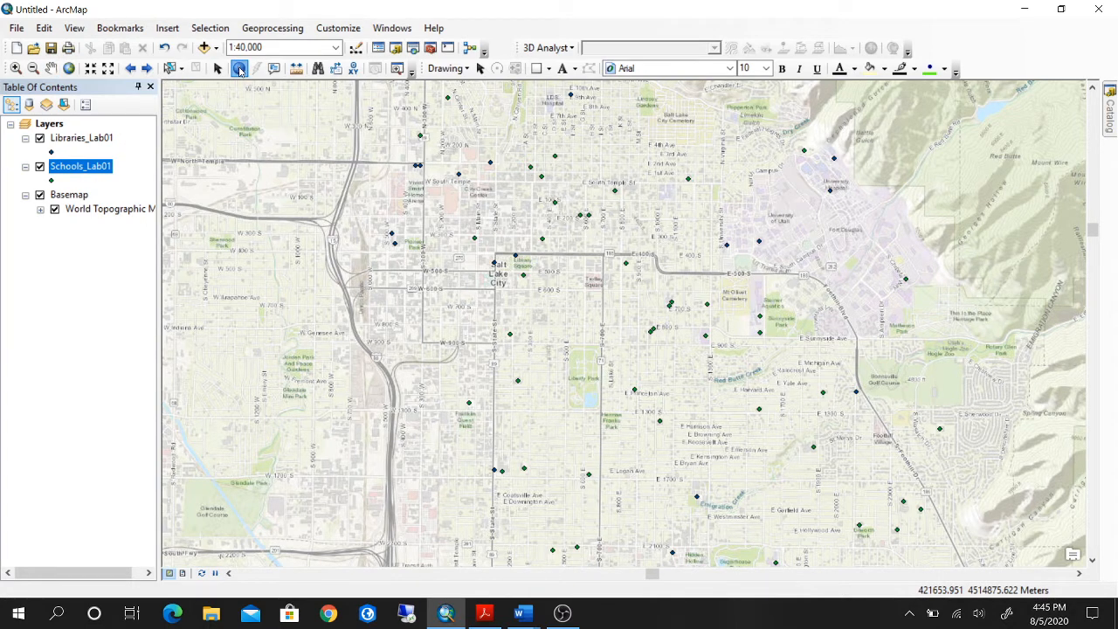
click(557, 204)
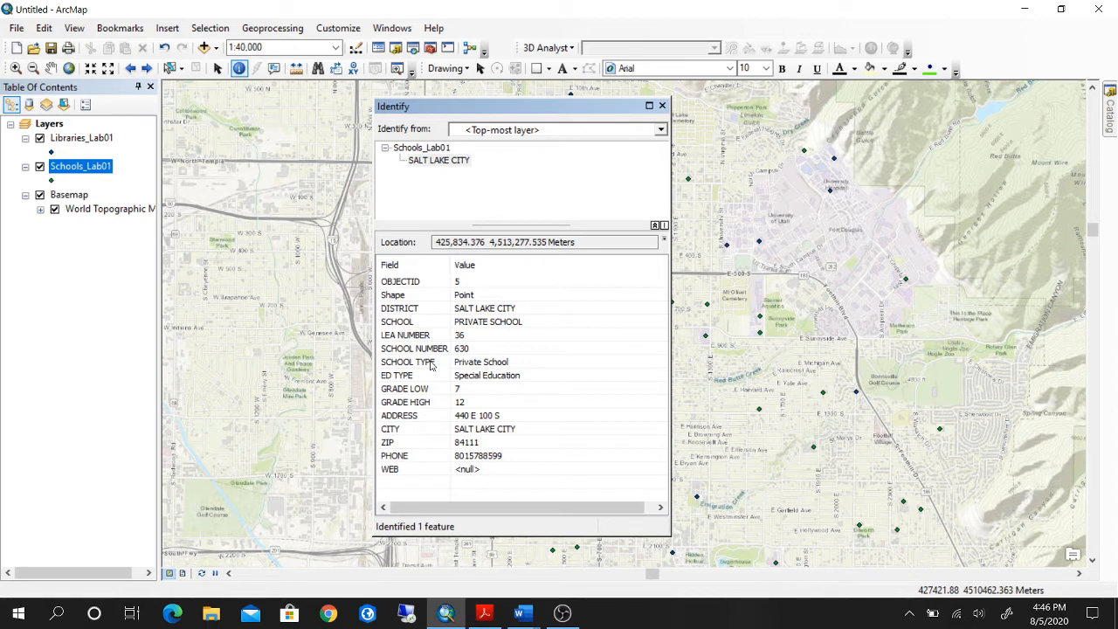
click(663, 106)
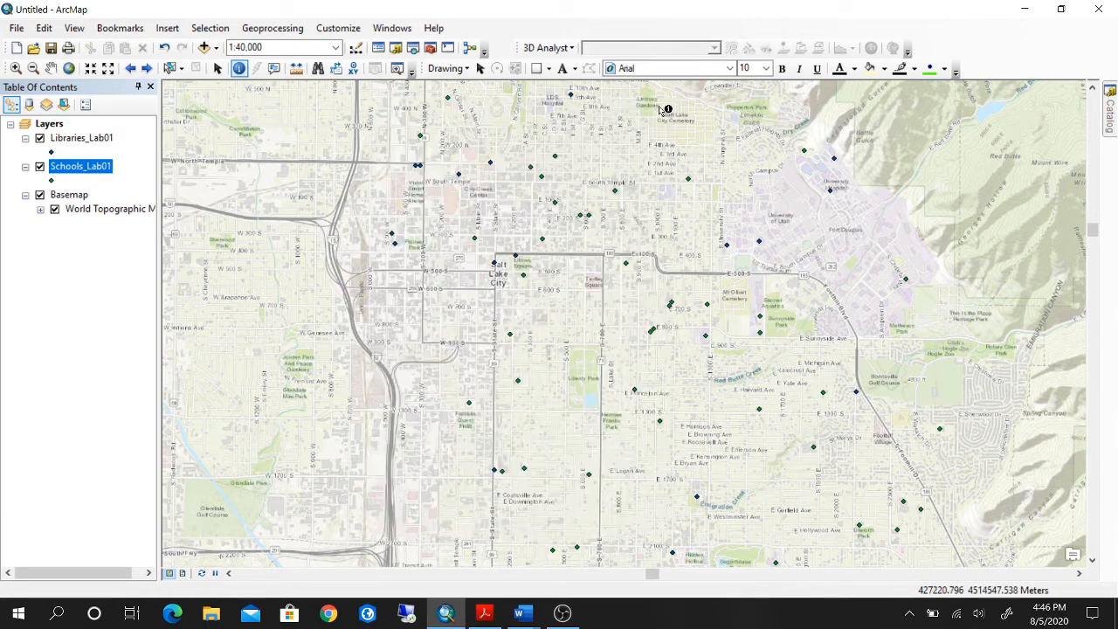
Identify the Marriott Library point at the University of Utah, review all its attribute fields, and close the results.
click(759, 243)
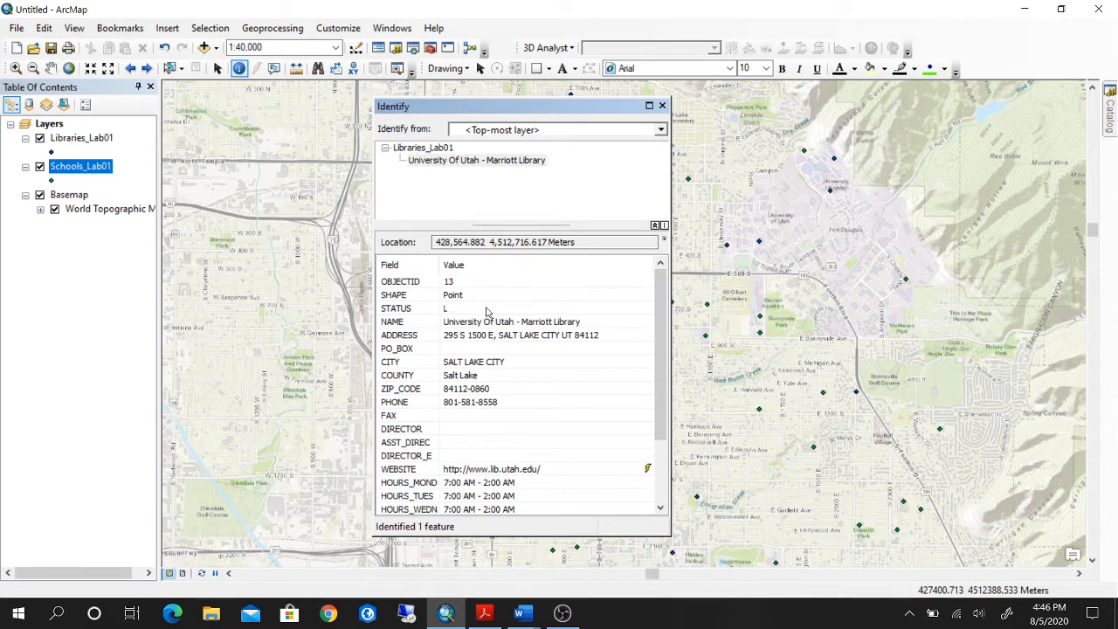
scroll(545, 357, down, 2)
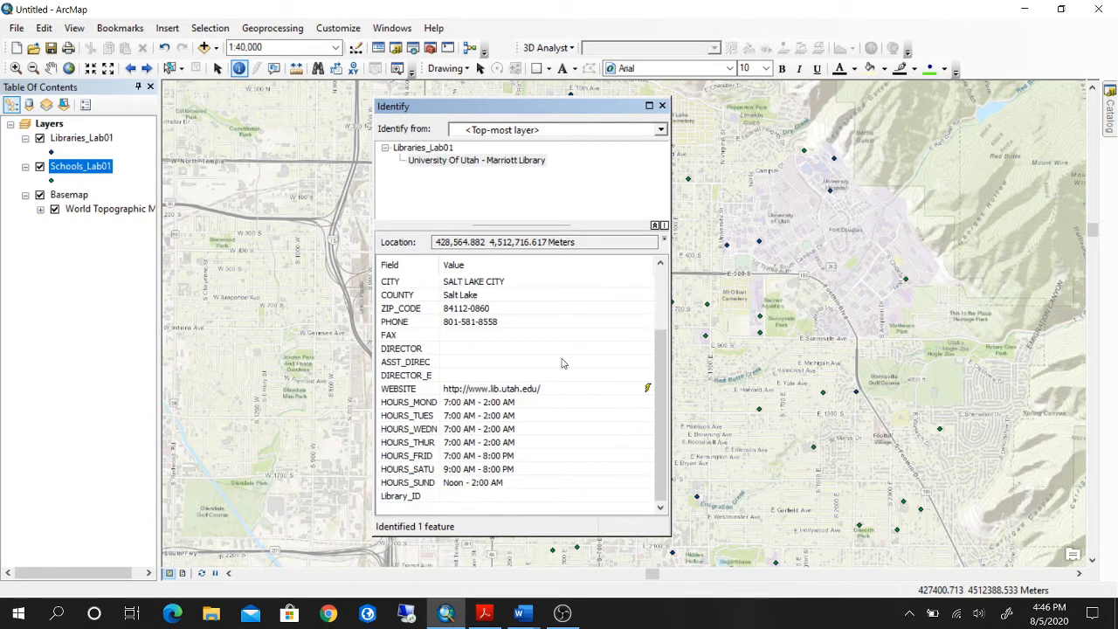
scroll(564, 362, up, 2)
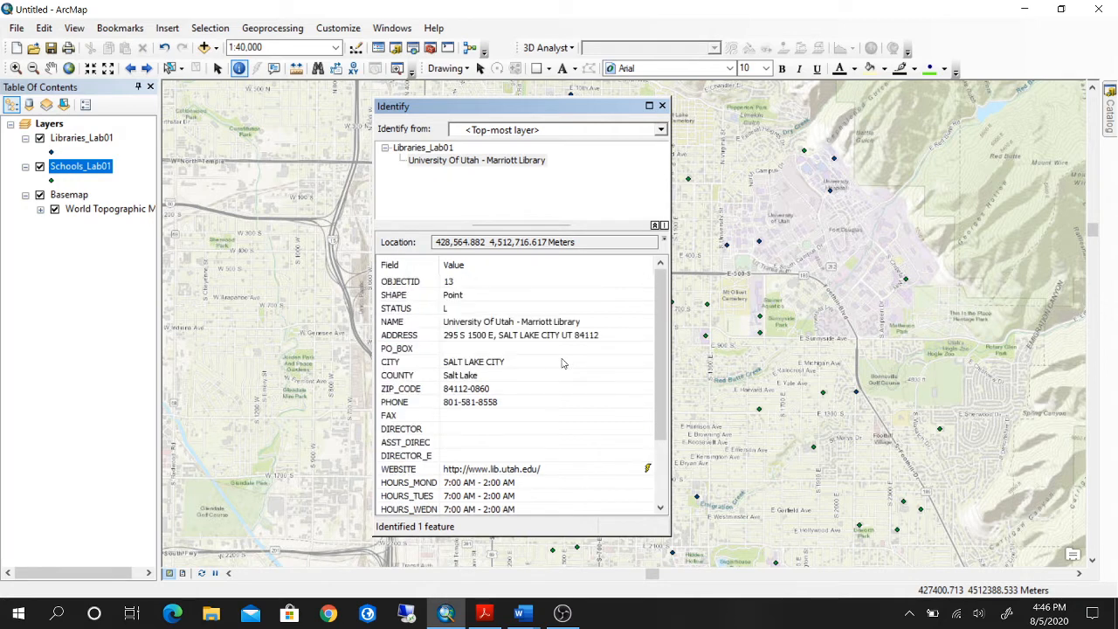
click(662, 106)
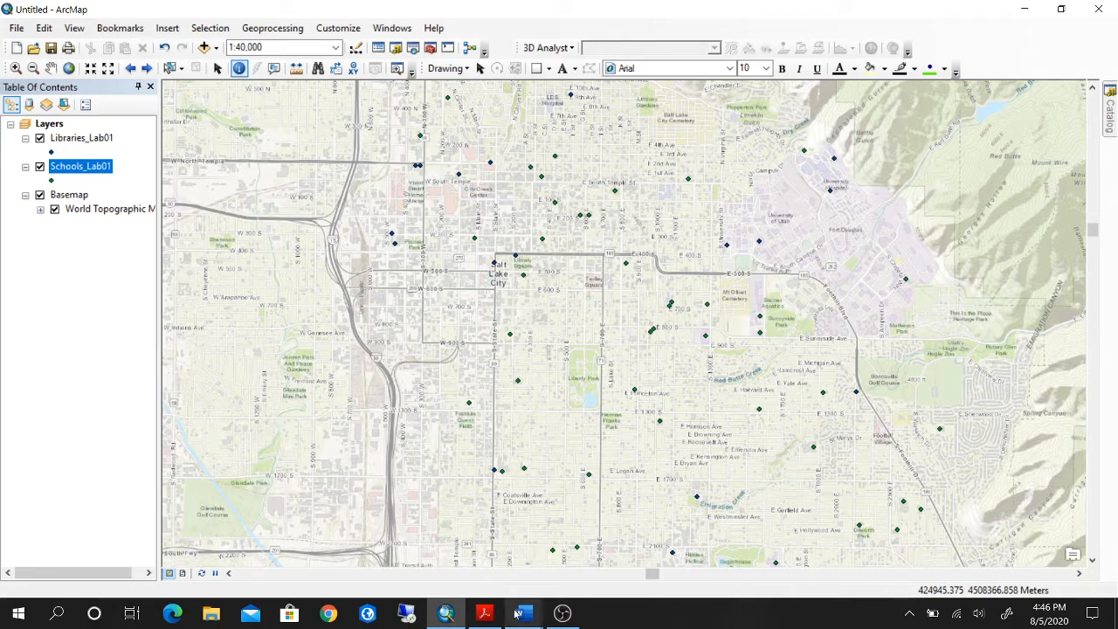
Consult the work plan in the Word document GEOG_3100_Lab_01.docx, and switch back to ArcMap.
mouse_move(518, 614)
click(455, 540)
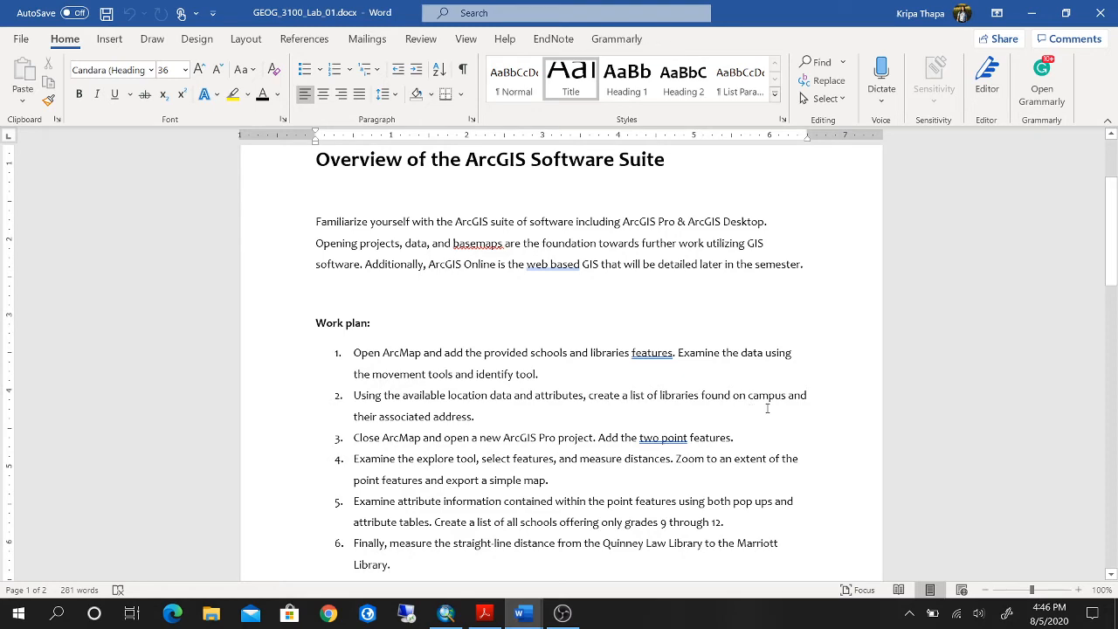
click(446, 621)
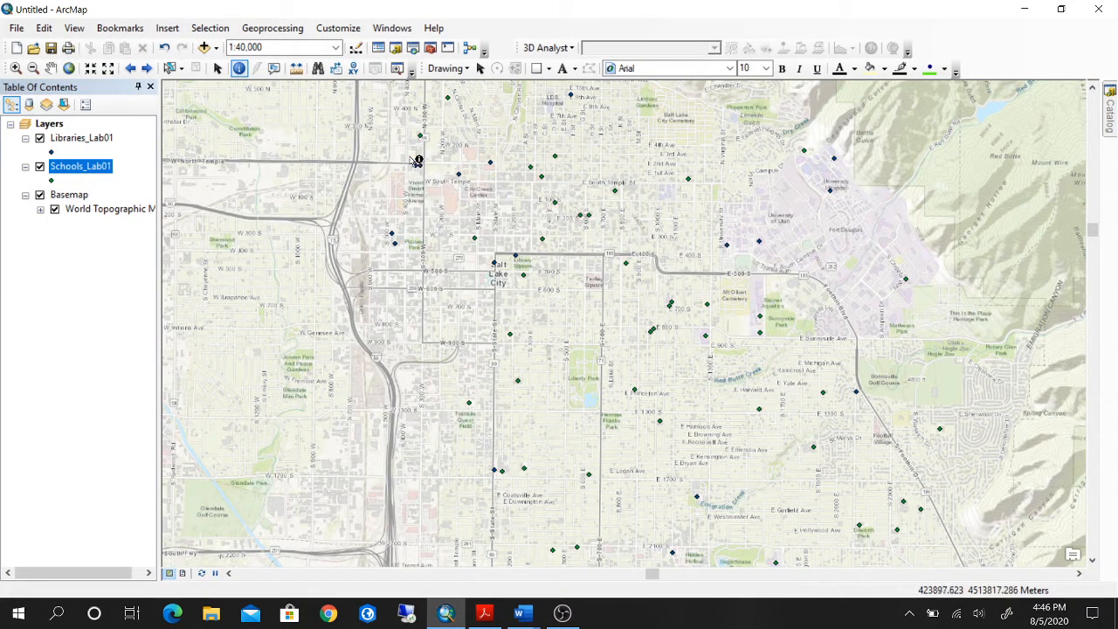
Hide the Schools_Lab01 layer so that only the libraries show around the University of Utah campus.
click(51, 68)
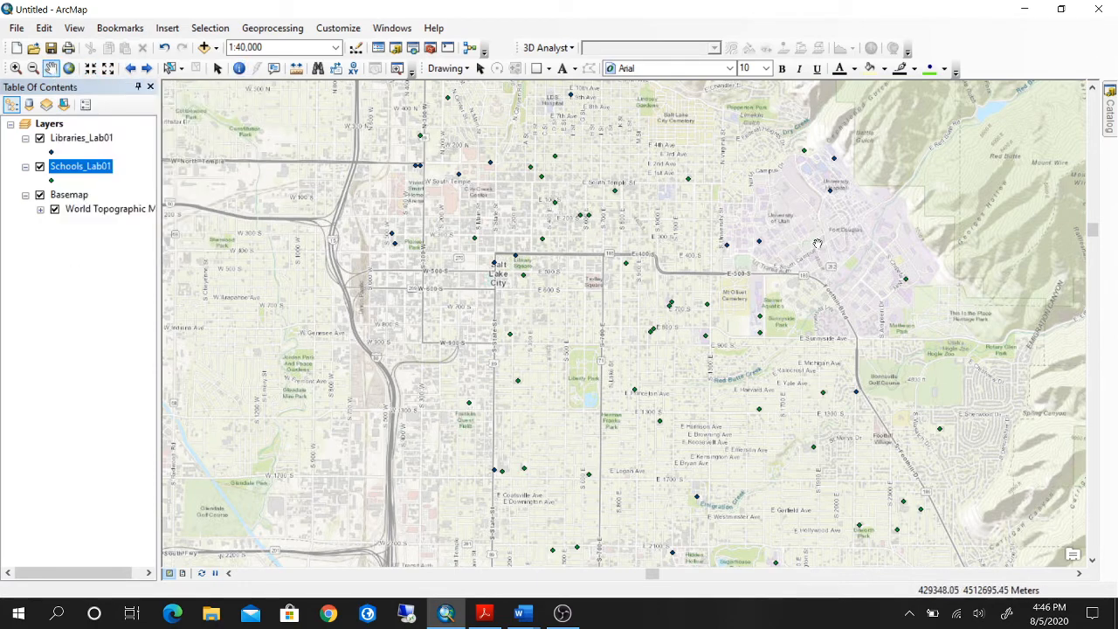
drag(919, 233, 675, 204)
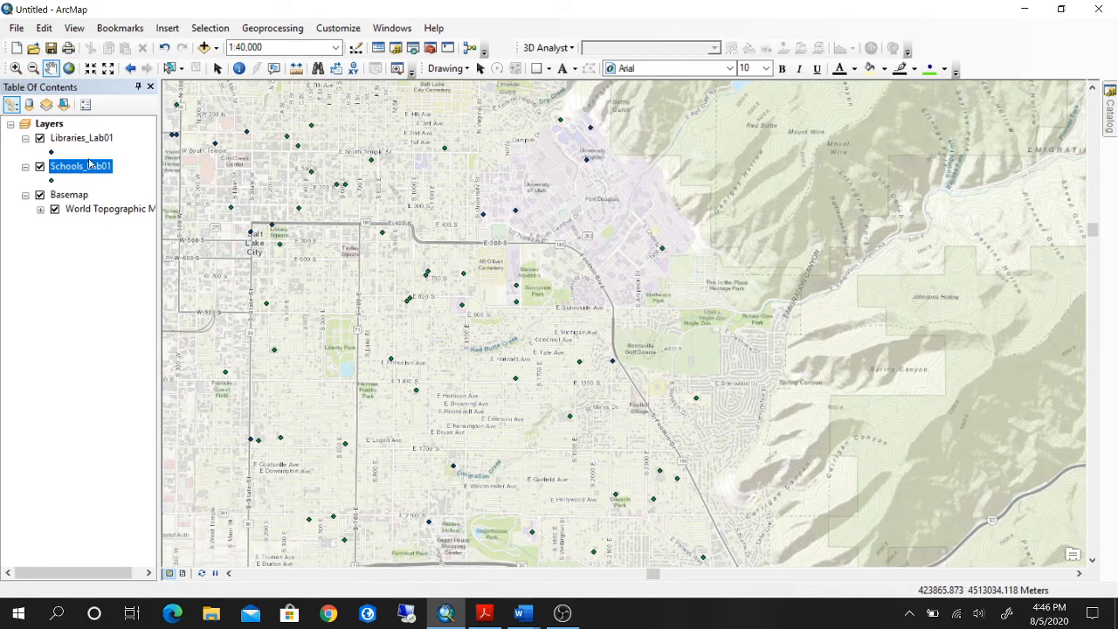
click(39, 168)
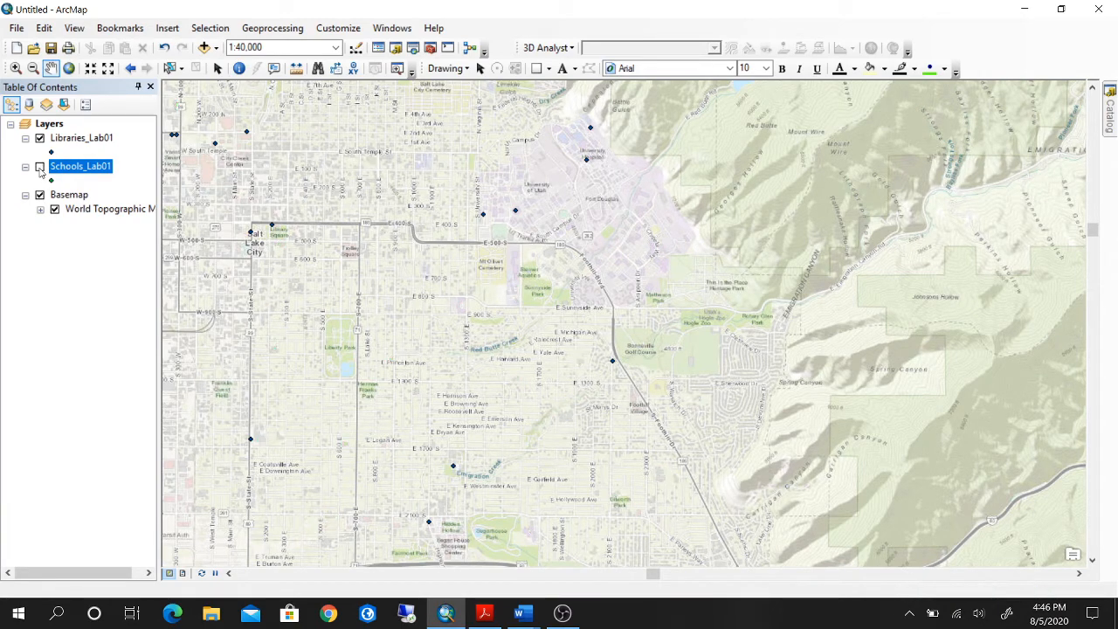
drag(479, 214, 488, 262)
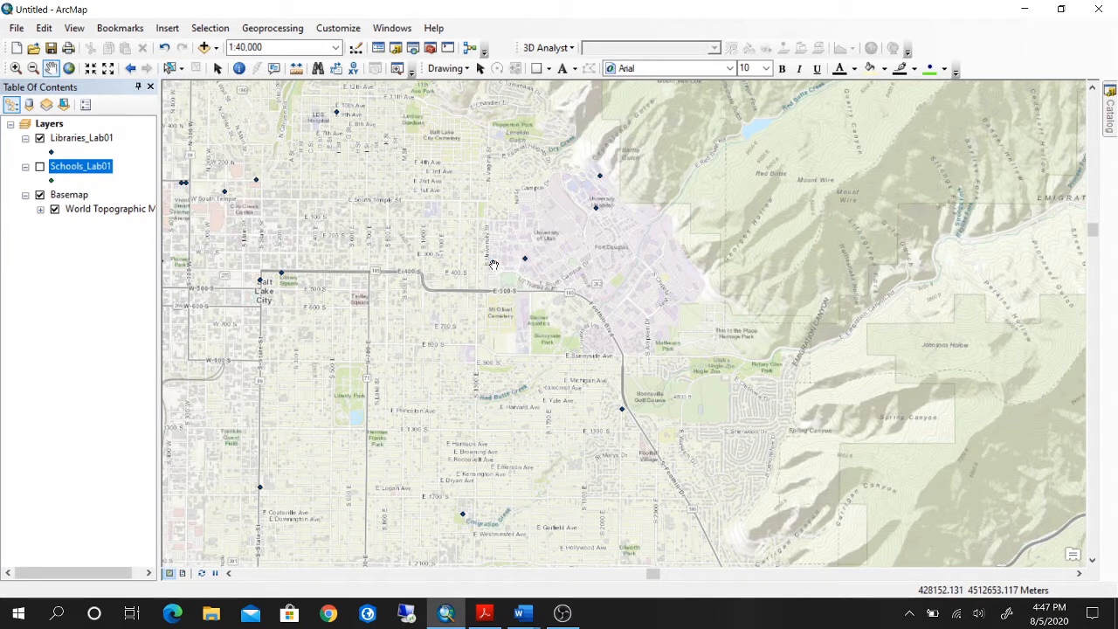
Identify the library point on the western edge of the University of Utah campus, read its name and address, and close the results.
click(238, 69)
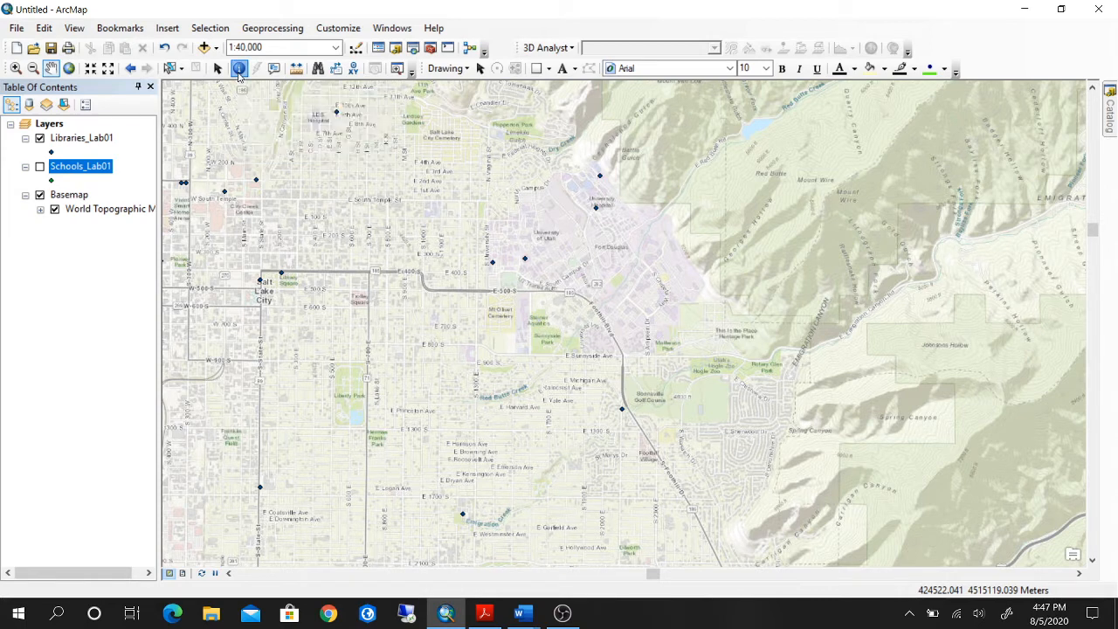
click(491, 262)
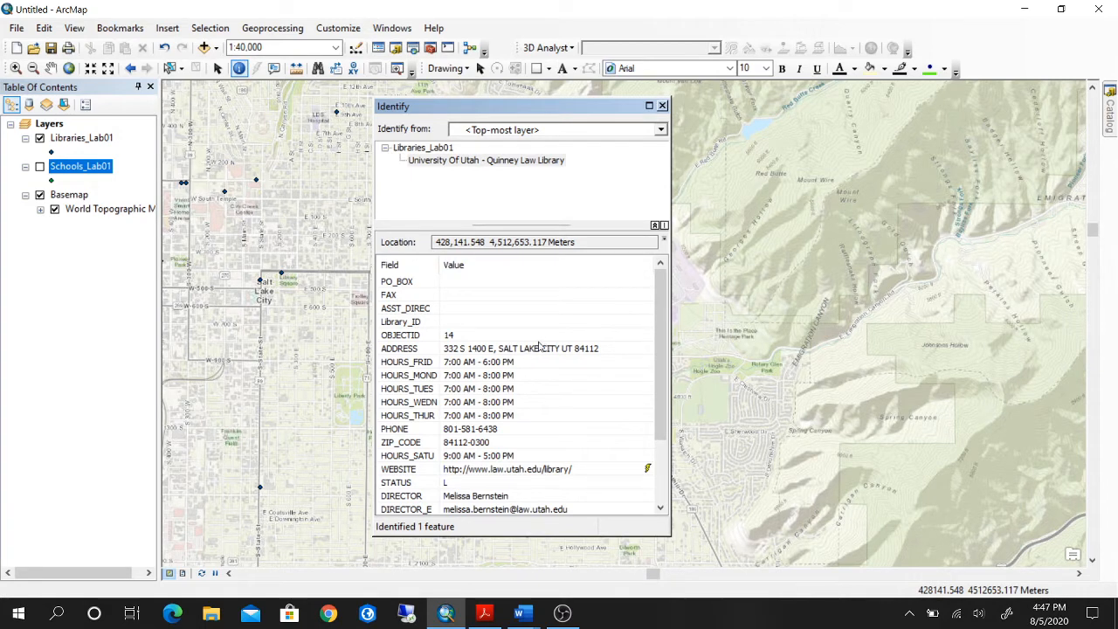
click(488, 162)
click(492, 165)
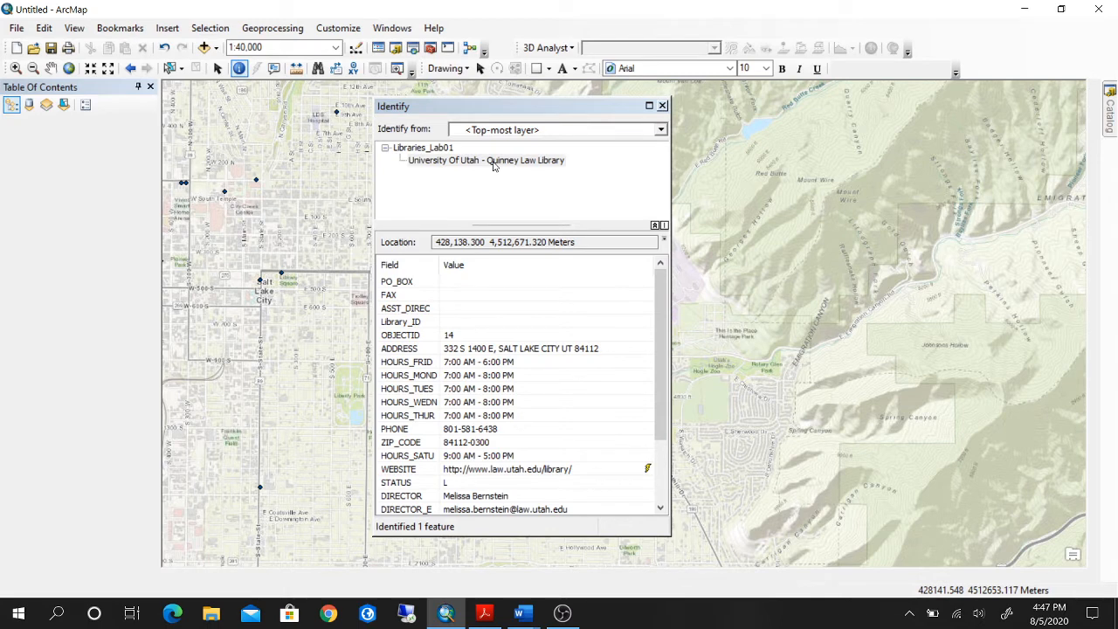
right_click(493, 163)
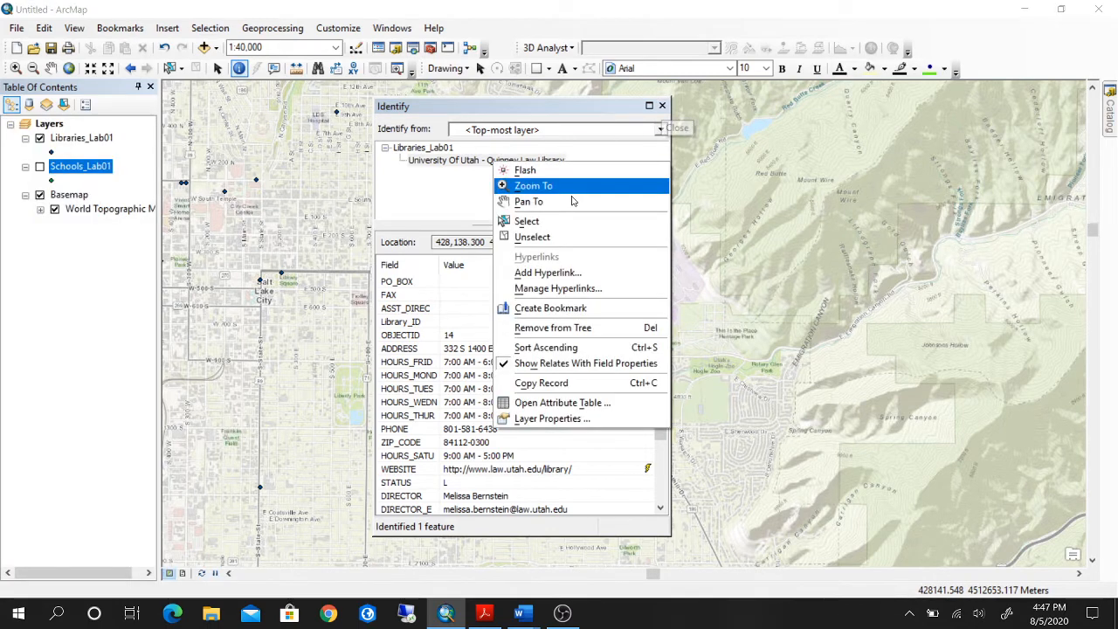
click(595, 128)
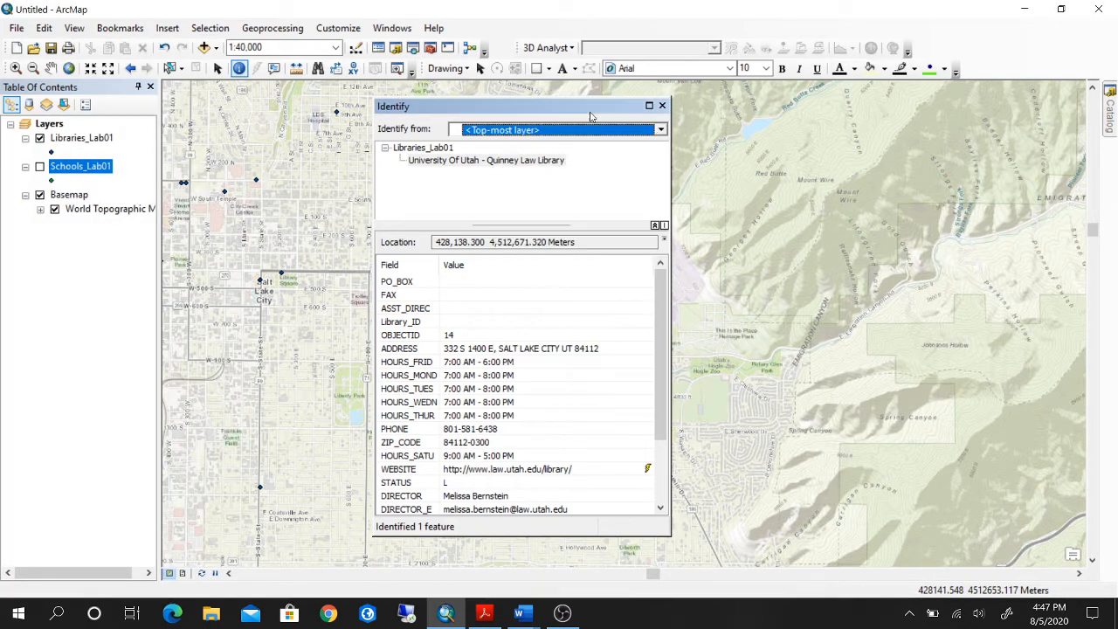
click(483, 161)
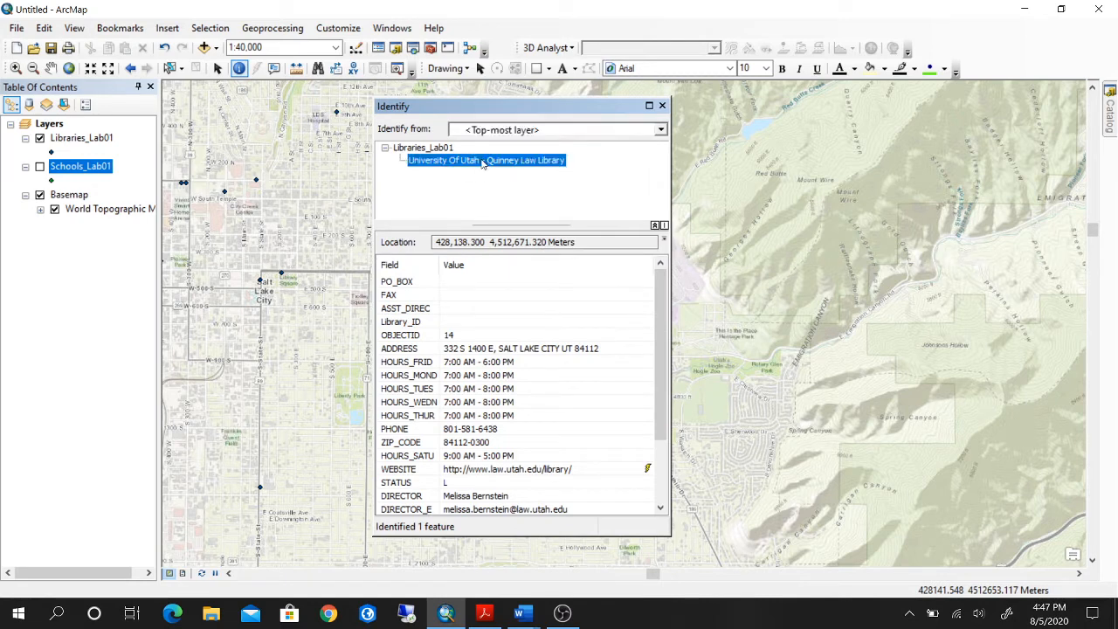
click(464, 348)
click(662, 105)
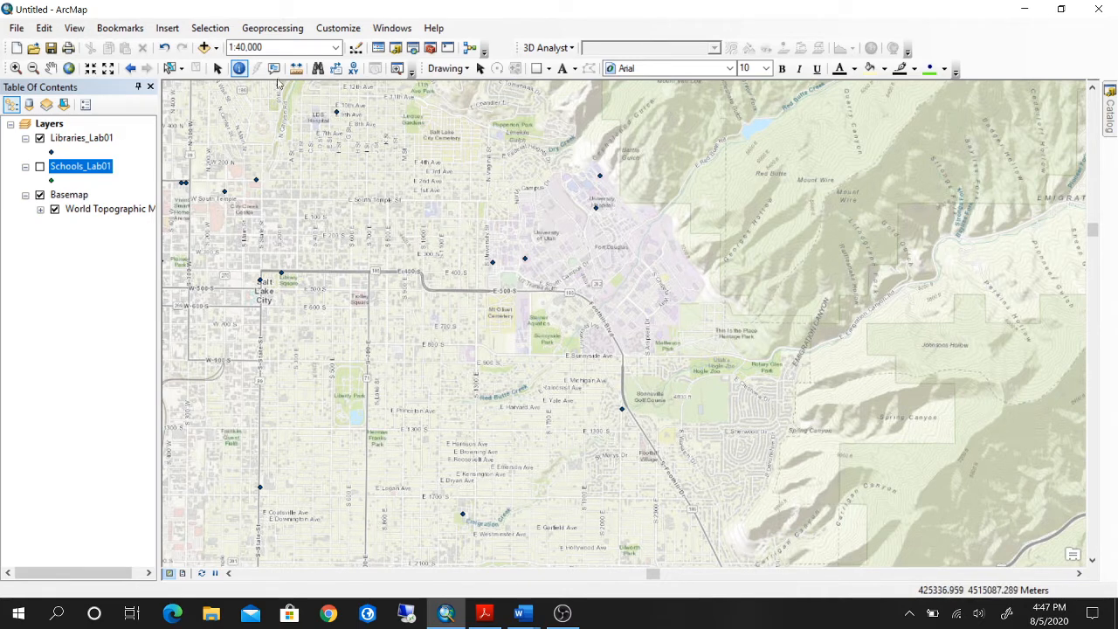
Select the four library points on the University of Utah campus with Select by Rectangle.
click(241, 70)
click(50, 69)
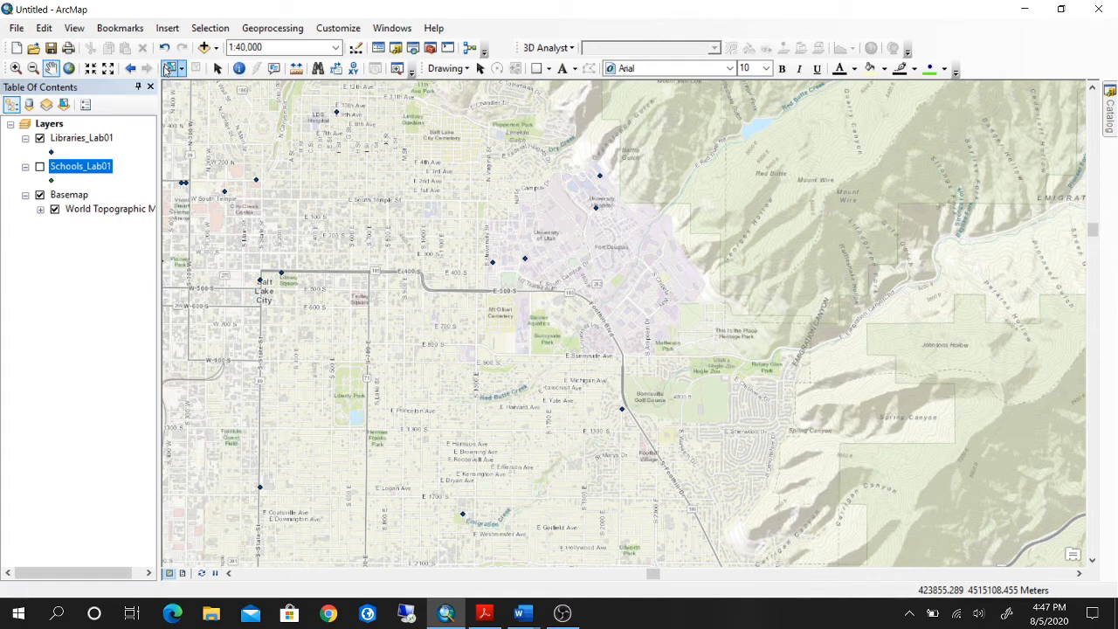
click(182, 72)
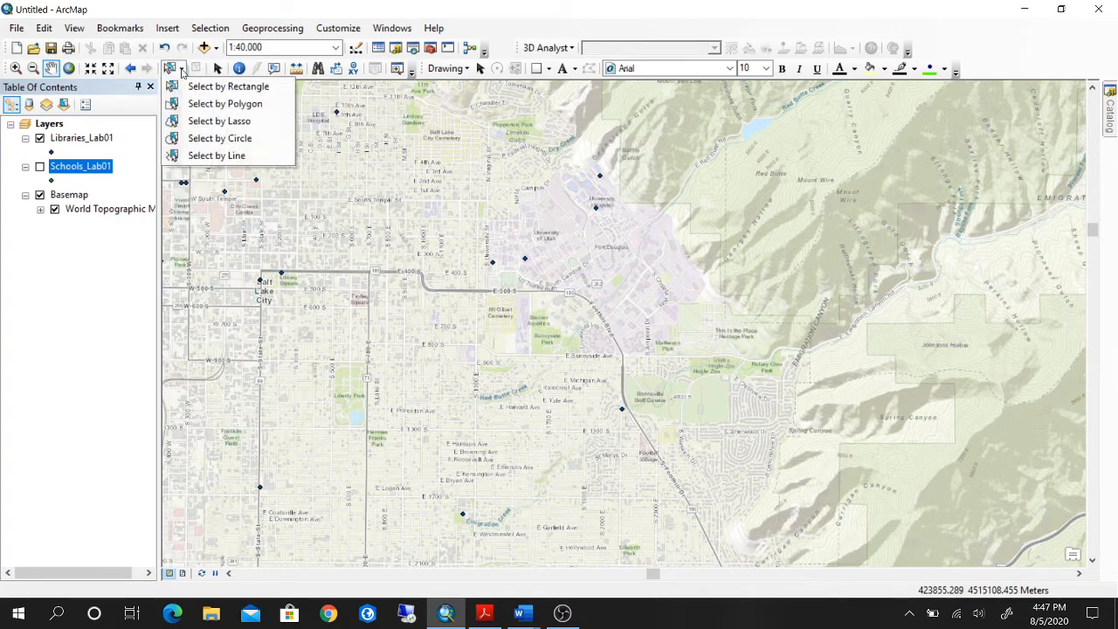
click(196, 89)
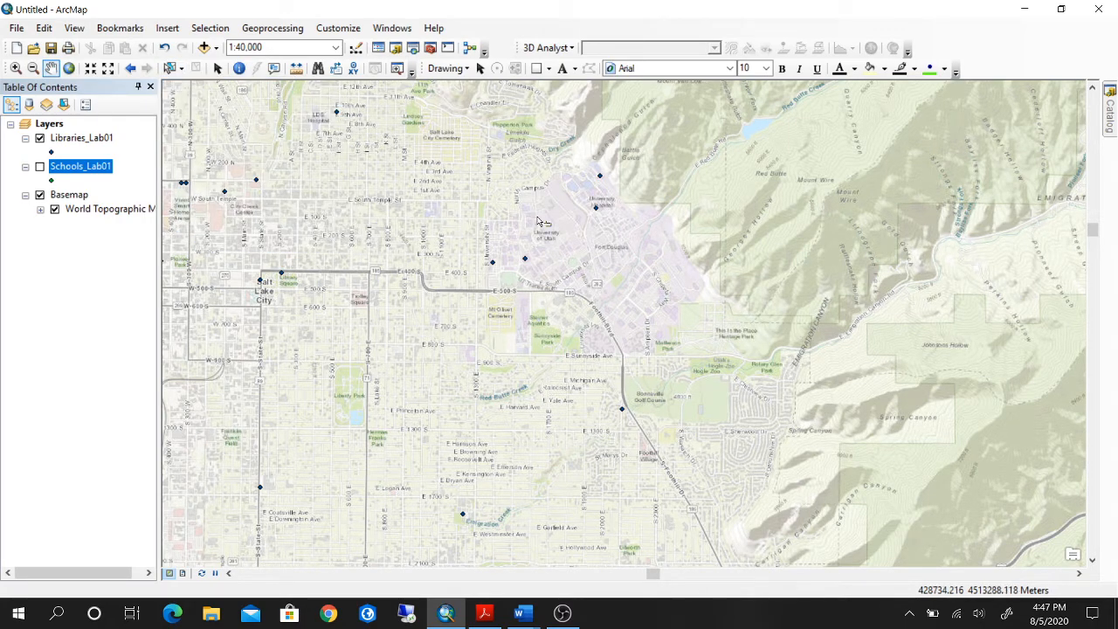
drag(445, 141, 648, 302)
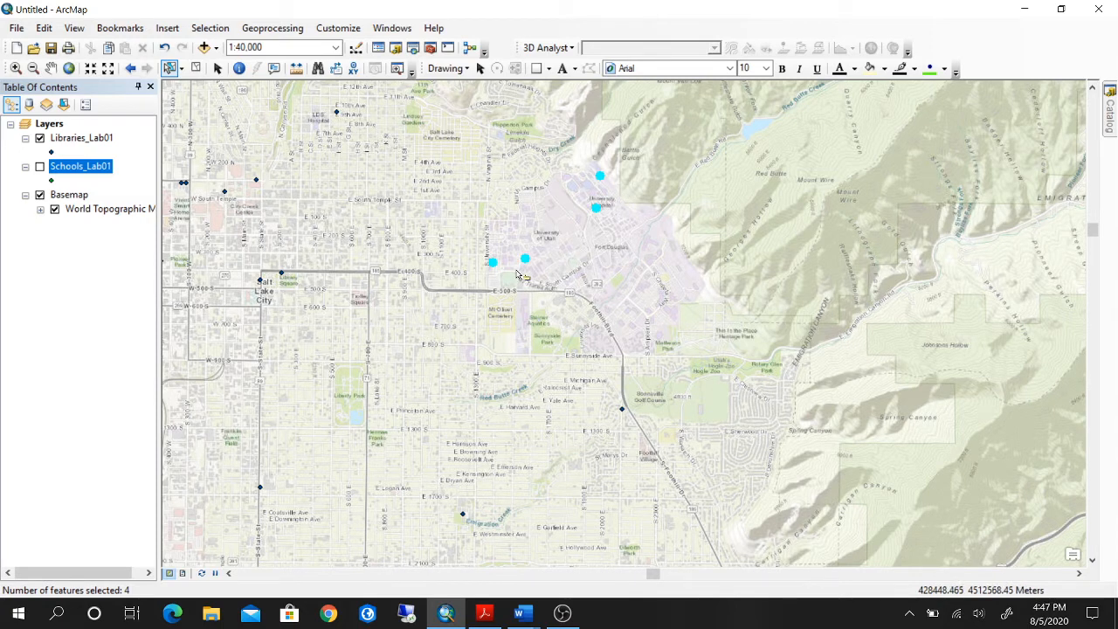
Open the attribute table of Libraries_Lab01 and show only the selected records.
click(99, 142)
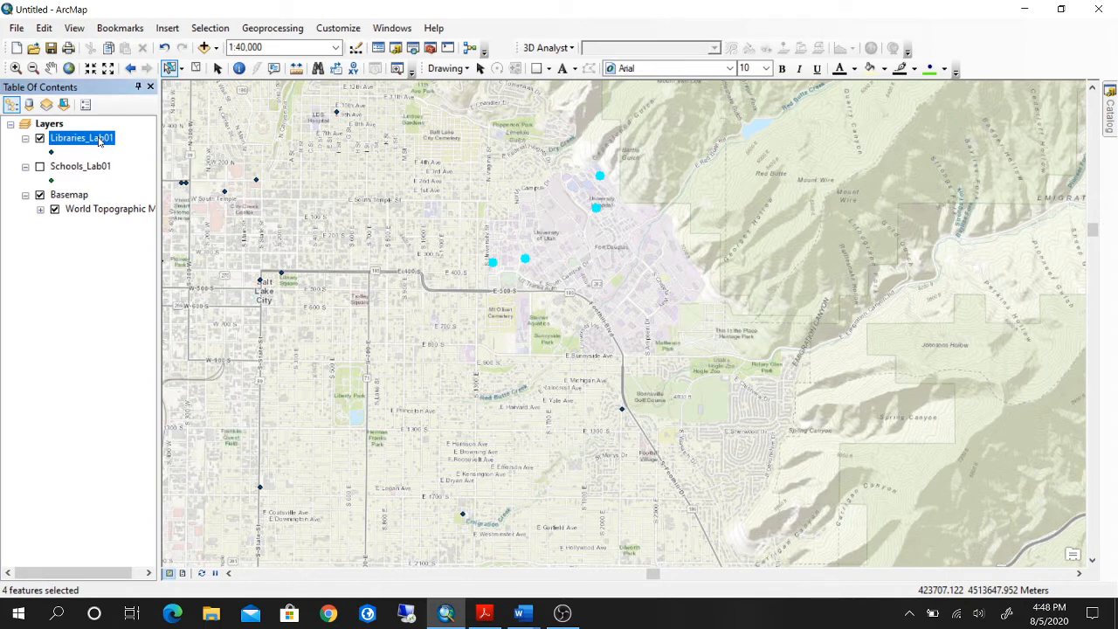
right_click(99, 141)
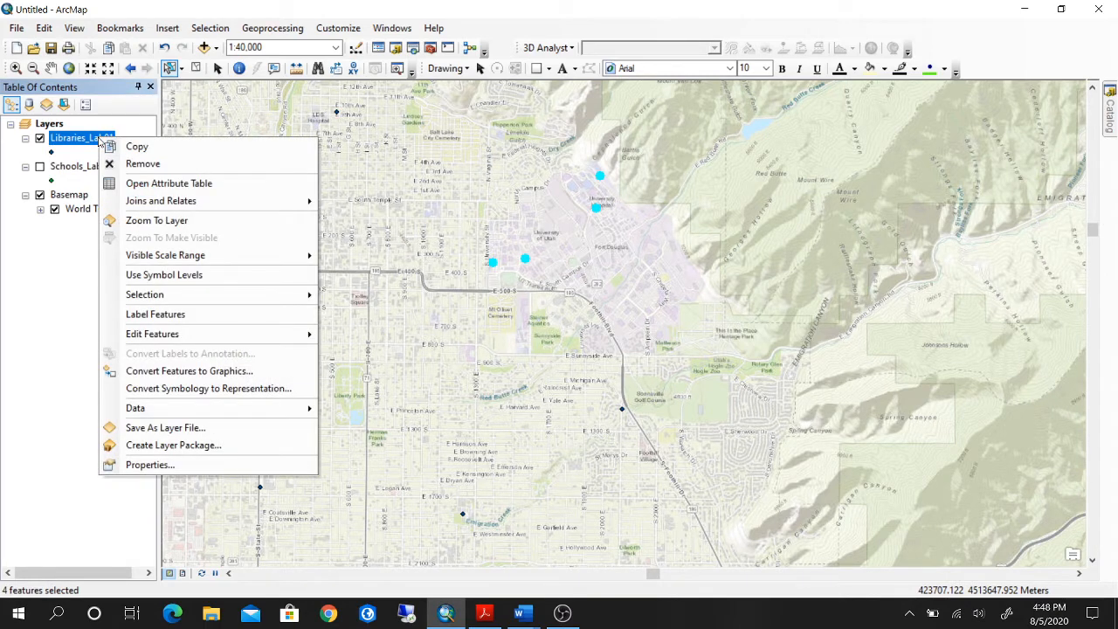
click(147, 183)
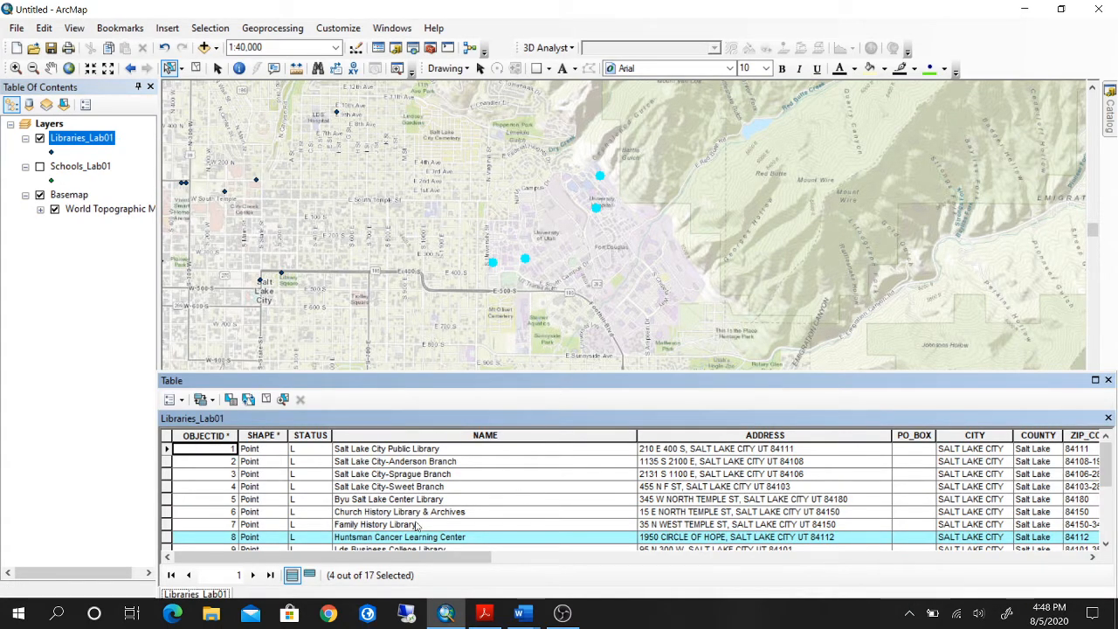
scroll(417, 525, down, 4)
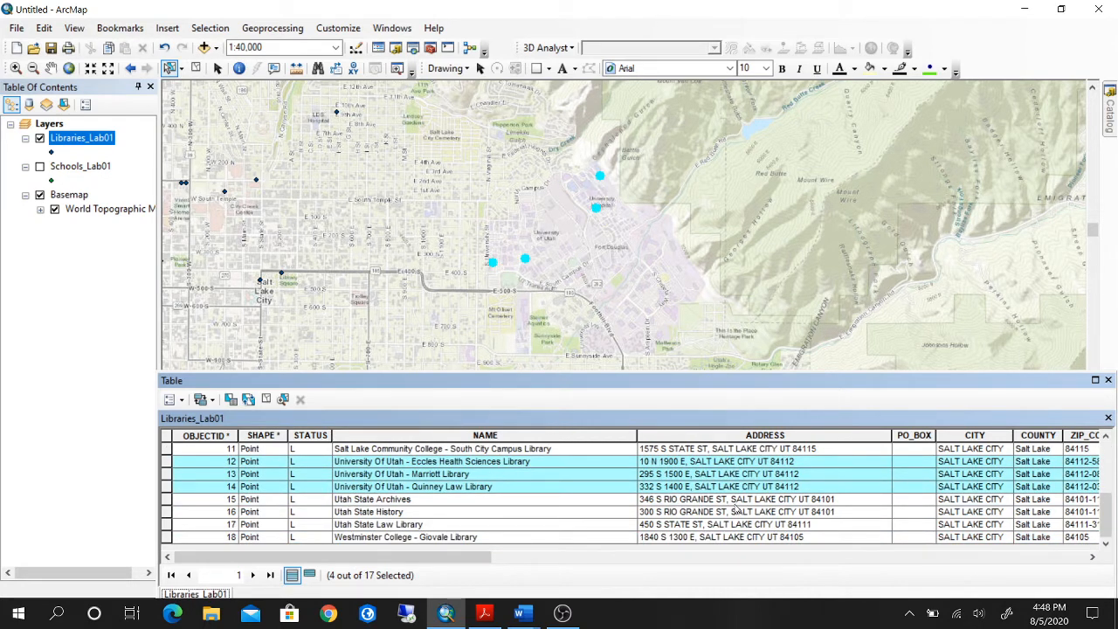
scroll(541, 476, up, 4)
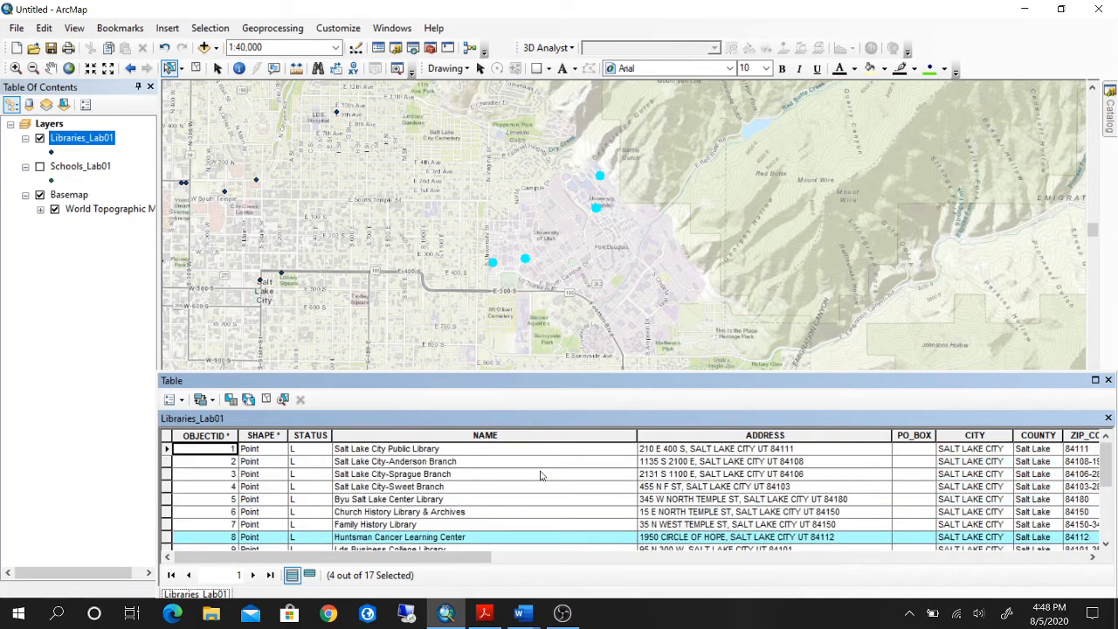
scroll(541, 475, down, 4)
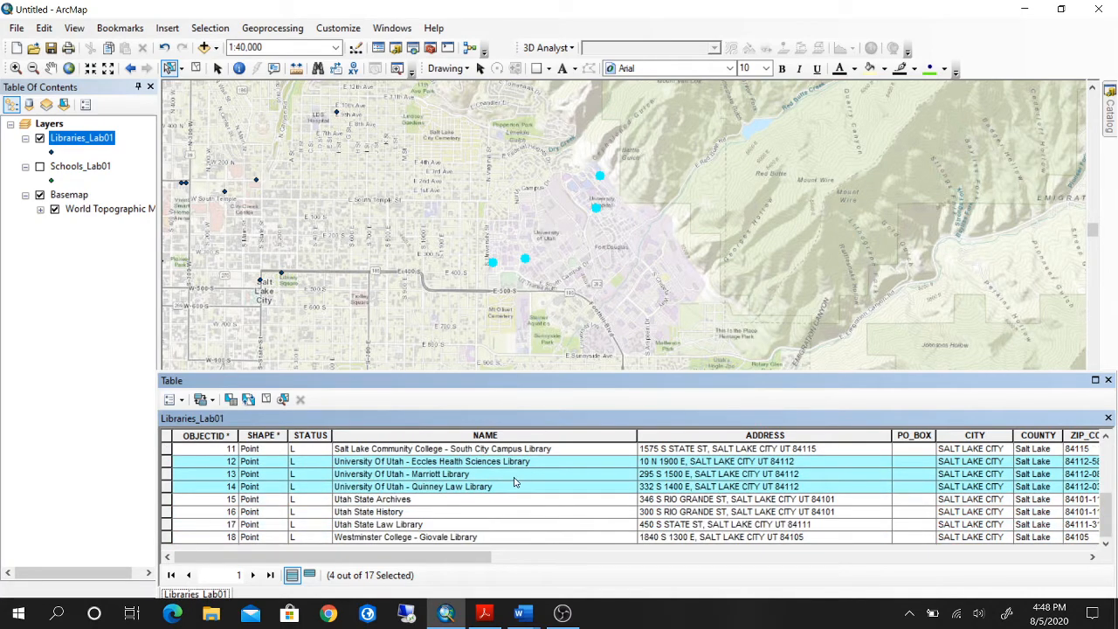
click(310, 575)
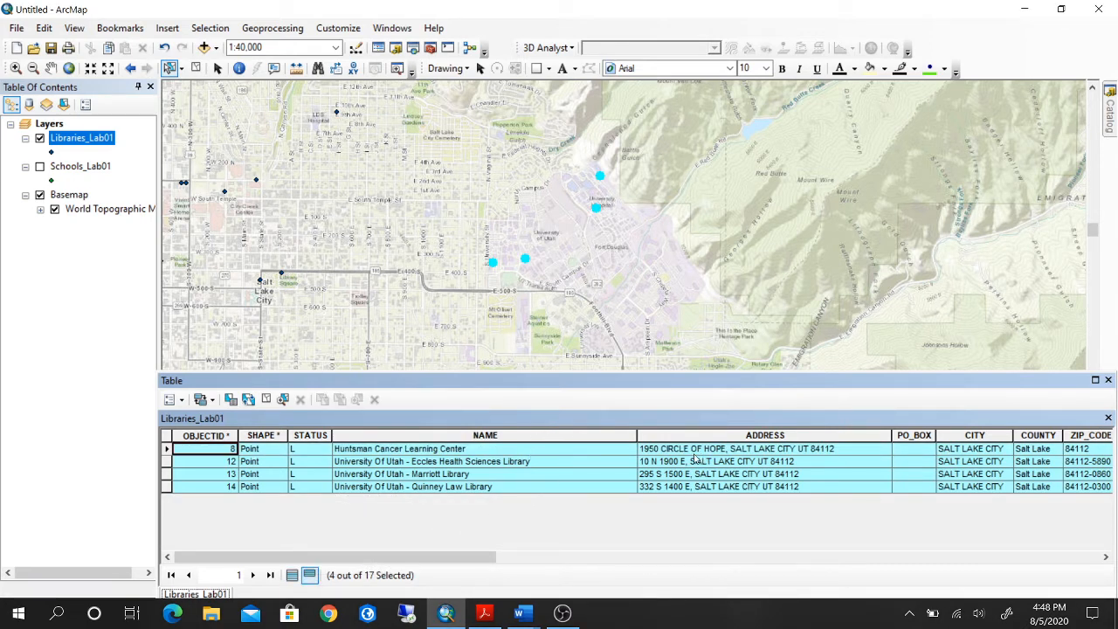
Copy the Huntsman Cancer Learning Center name from the table into the first Name row of the Word document Deliverables_Lab 1.docx.
right_click(537, 449)
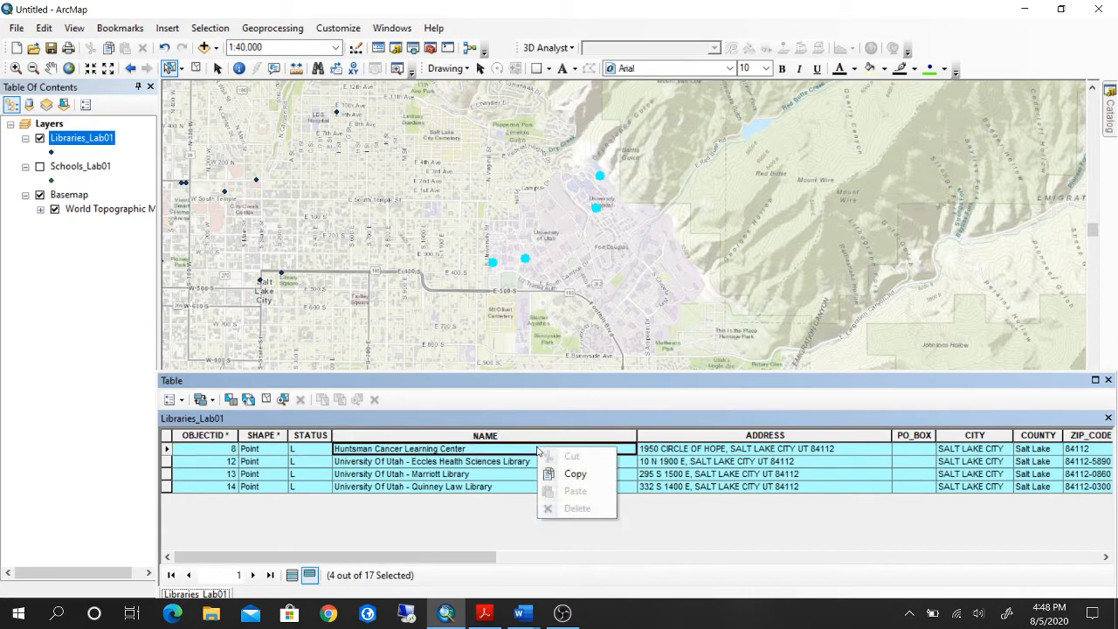
click(568, 473)
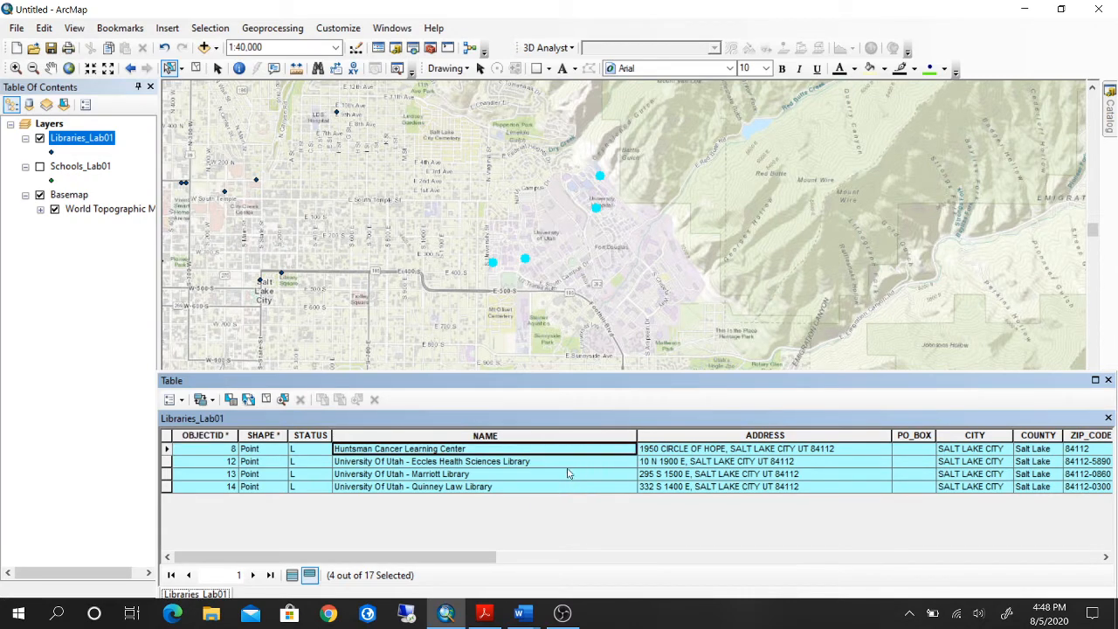
click(521, 613)
click(601, 554)
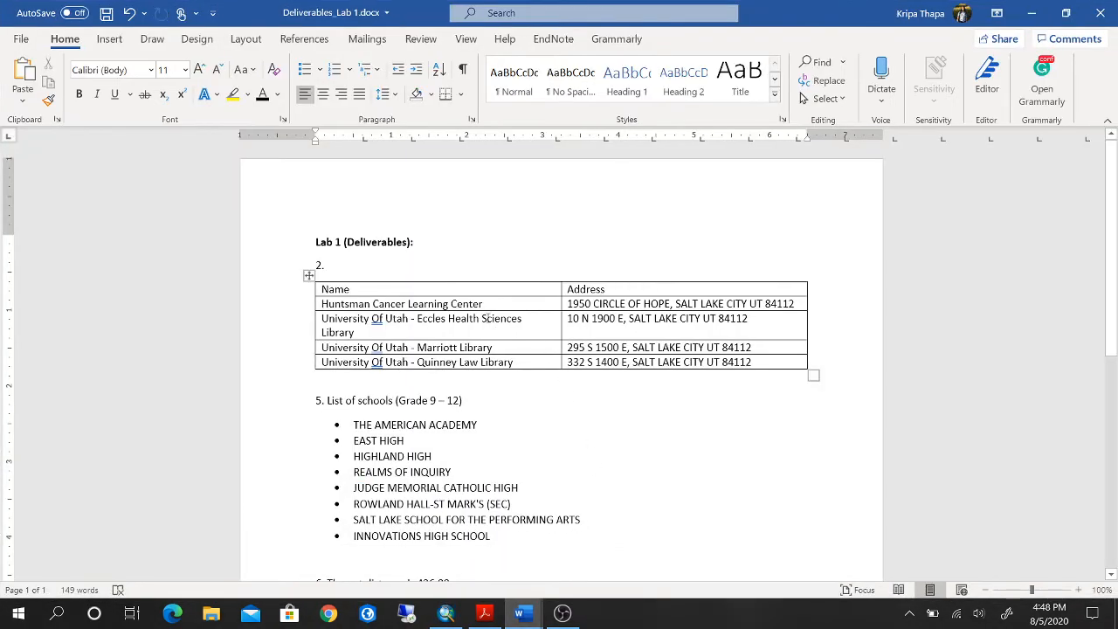
drag(490, 304, 324, 304)
right_click(334, 305)
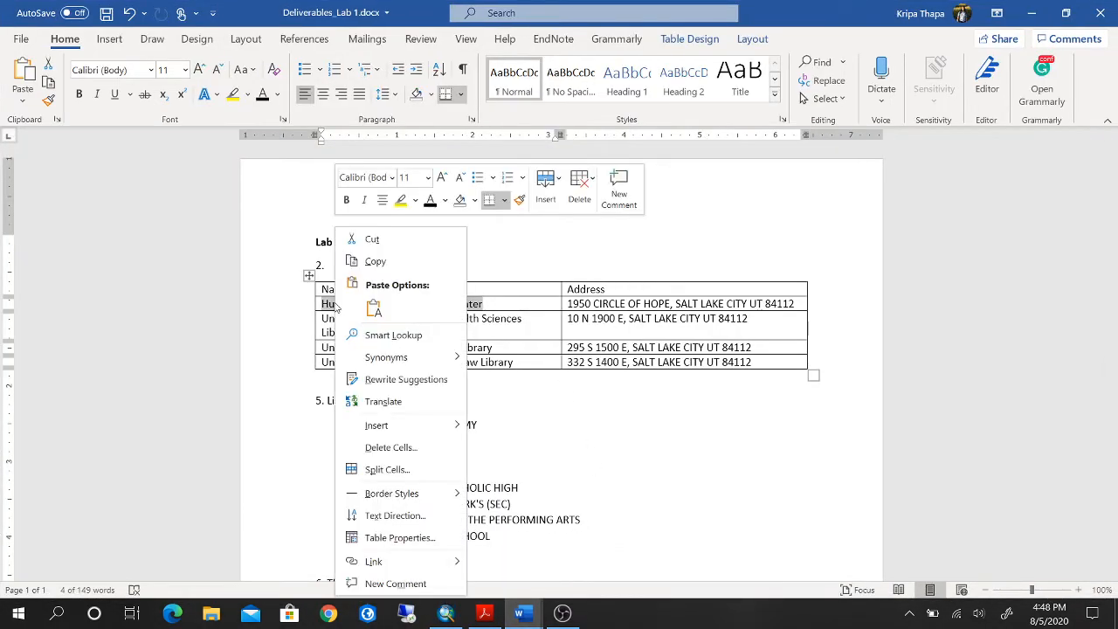
click(373, 309)
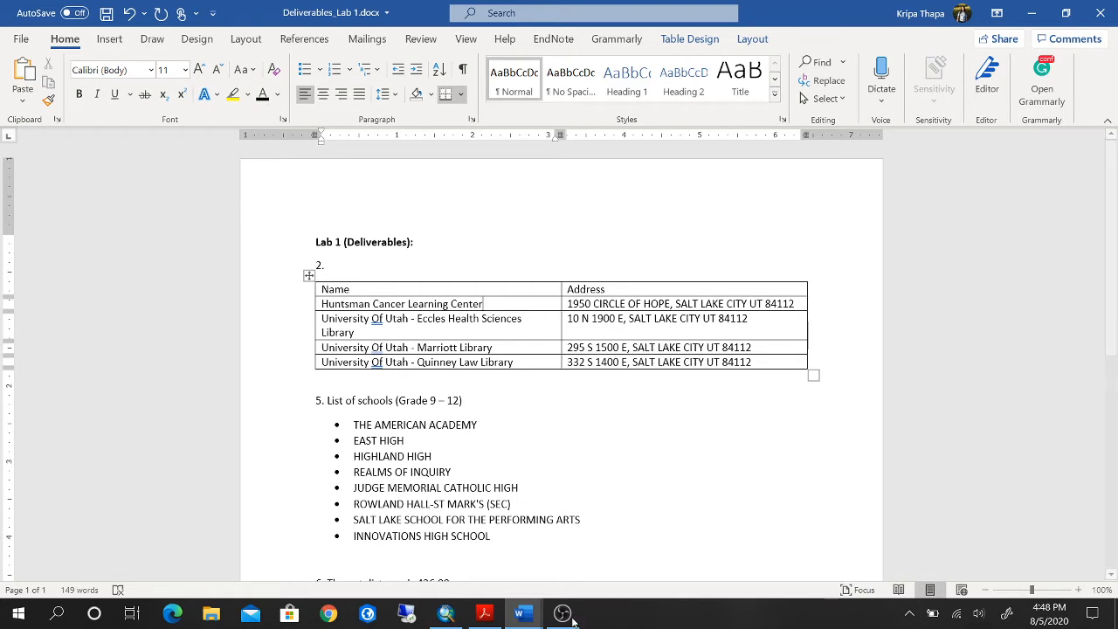
Switch back to ArcMap, close the attribute table, and clear the selected features.
click(447, 615)
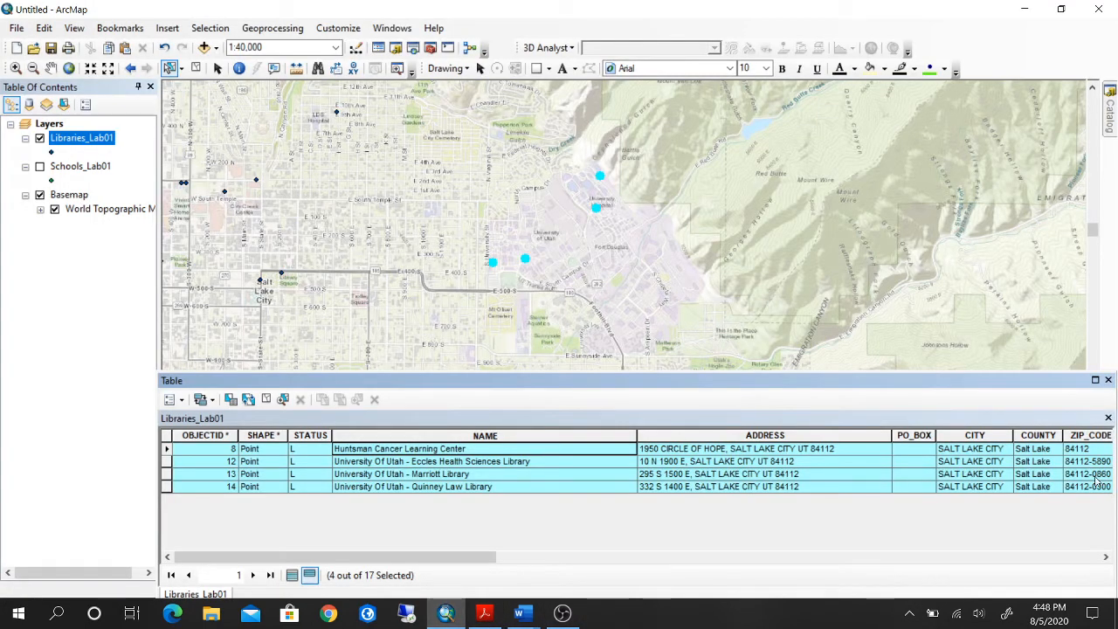
click(1108, 380)
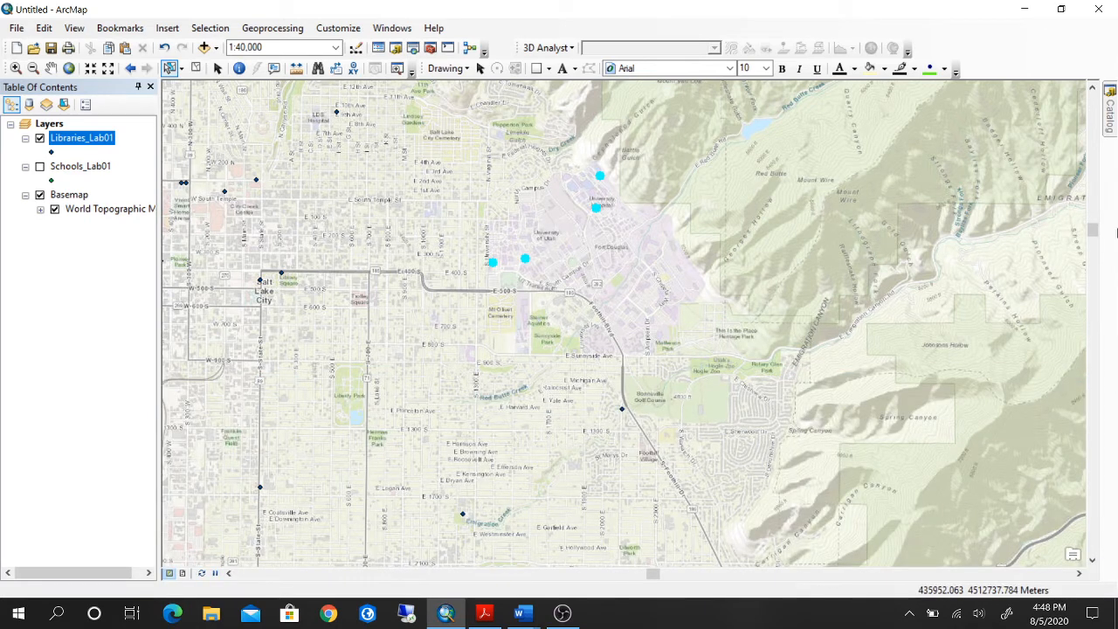
click(195, 70)
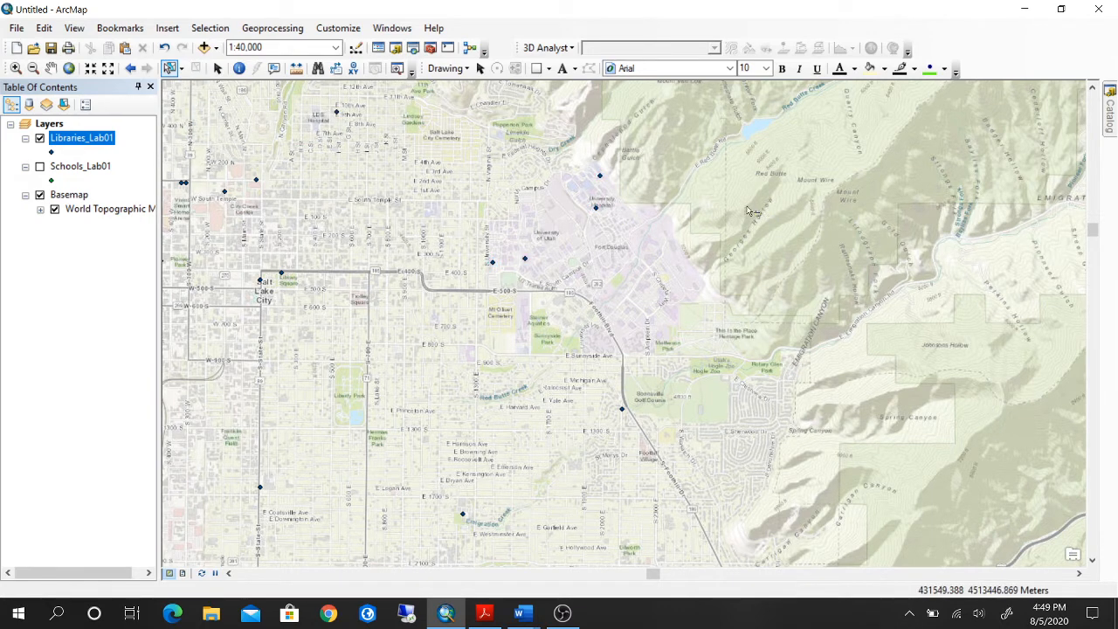
Show the Schools_Lab01 layer again and bring more of the area west of downtown Salt Lake City into the map.
click(40, 167)
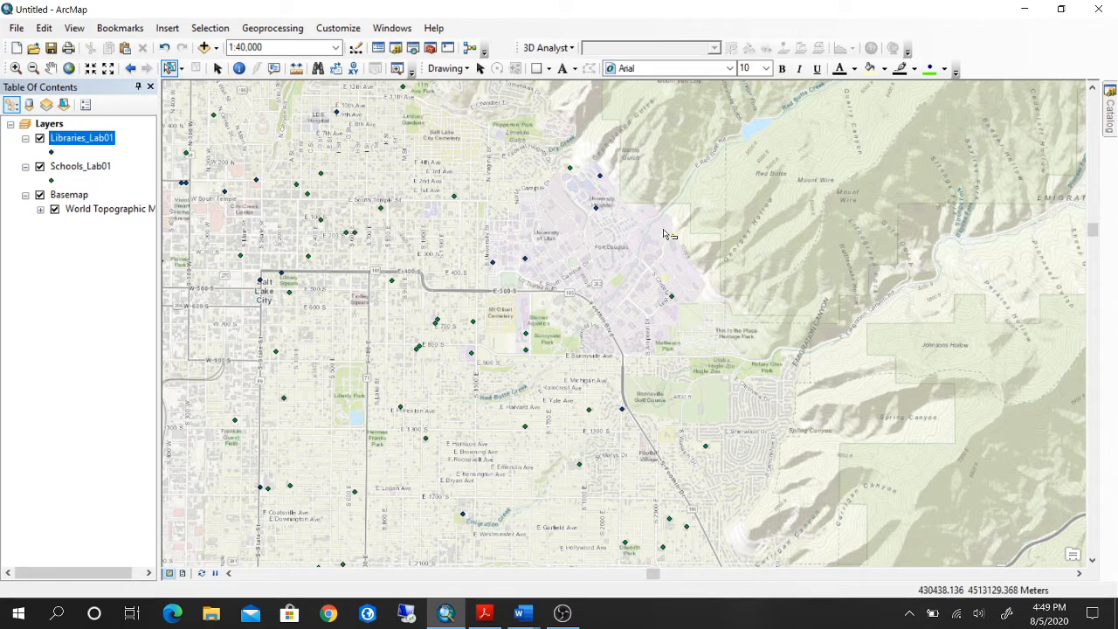
click(51, 68)
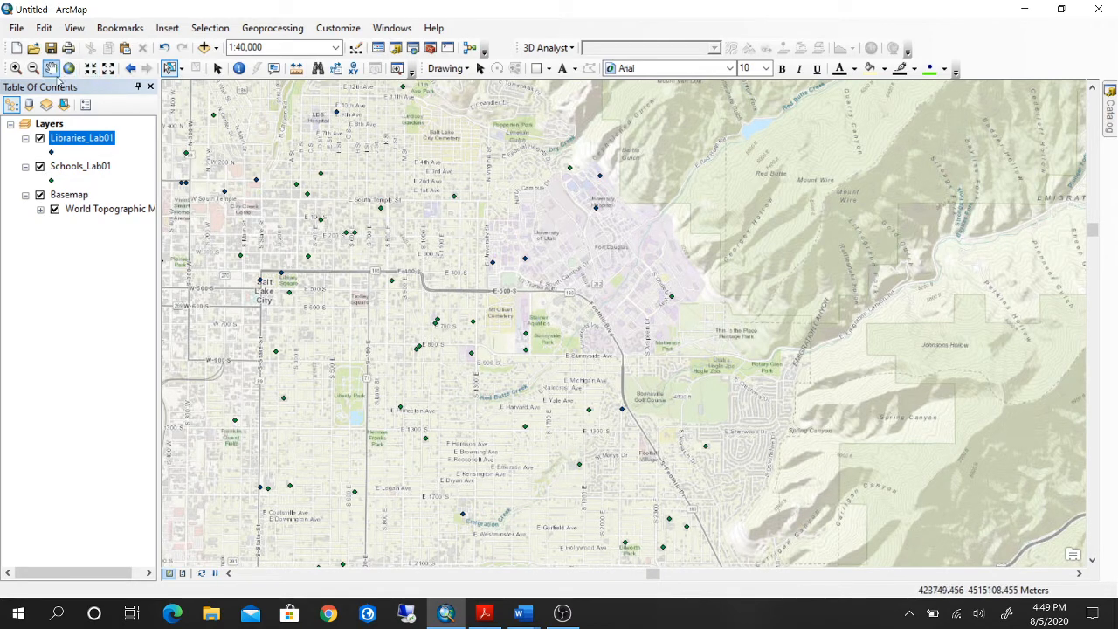
drag(627, 196, 780, 238)
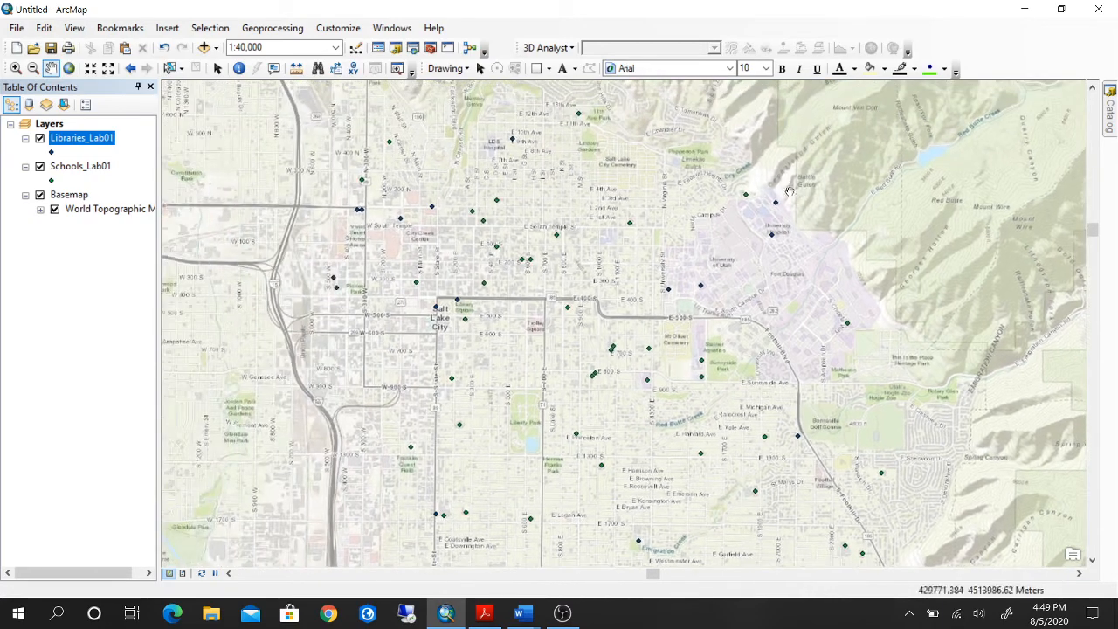
Consult the lab instructions in the Word document GEOG_3100_Lab_01.docx, and return to ArcMap.
click(525, 615)
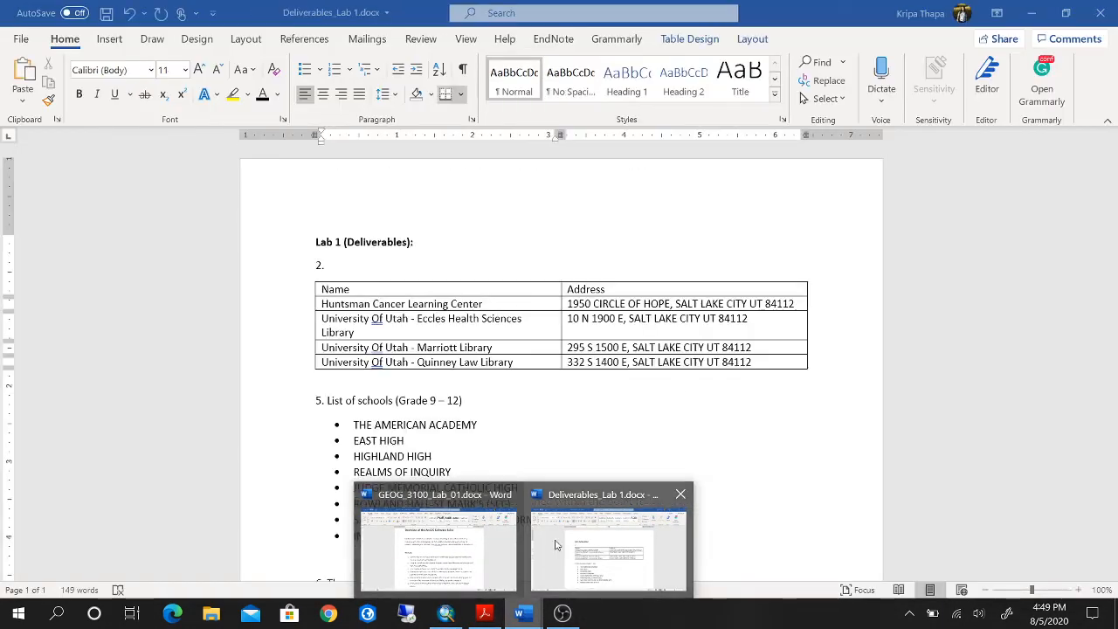
click(436, 537)
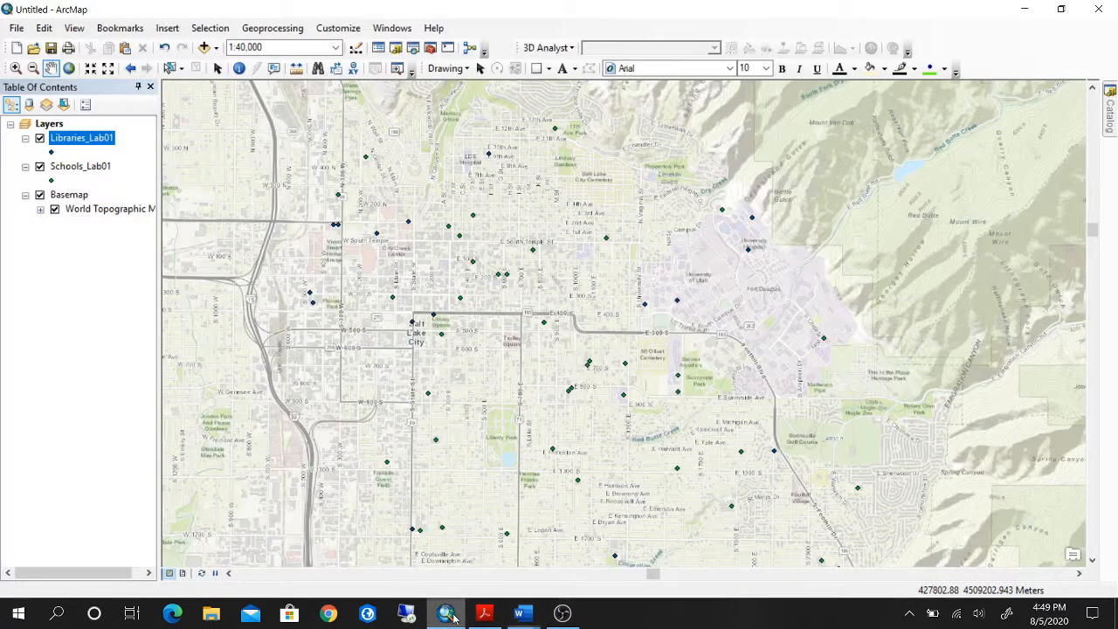
click(446, 614)
Save the map document as Lab 1 - KT and close ArcMap.
click(17, 28)
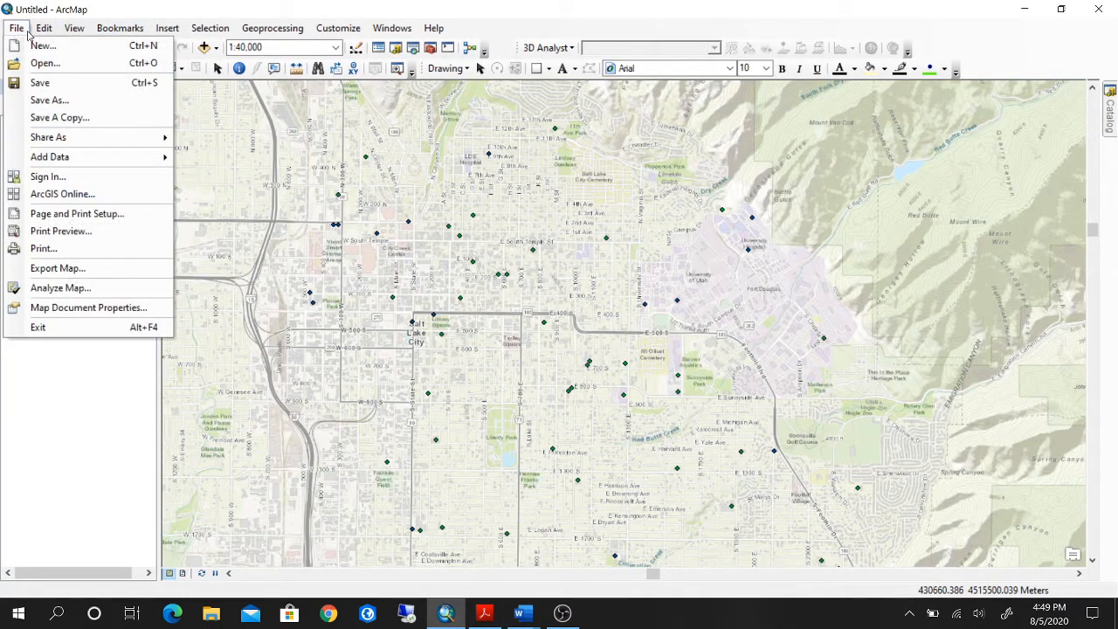
click(48, 101)
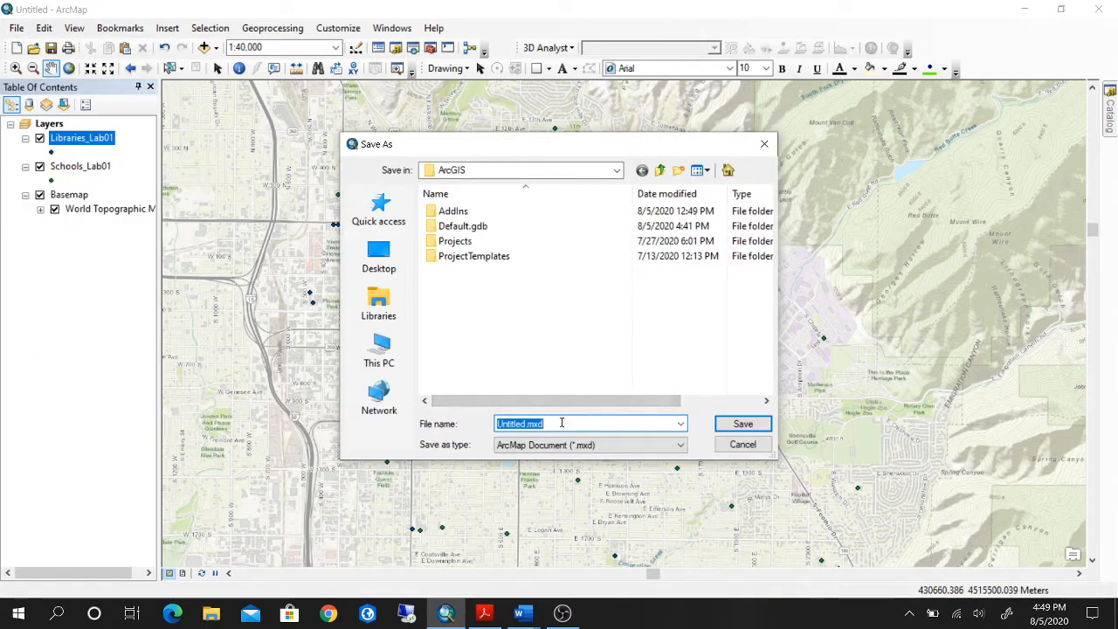
text(Lab )
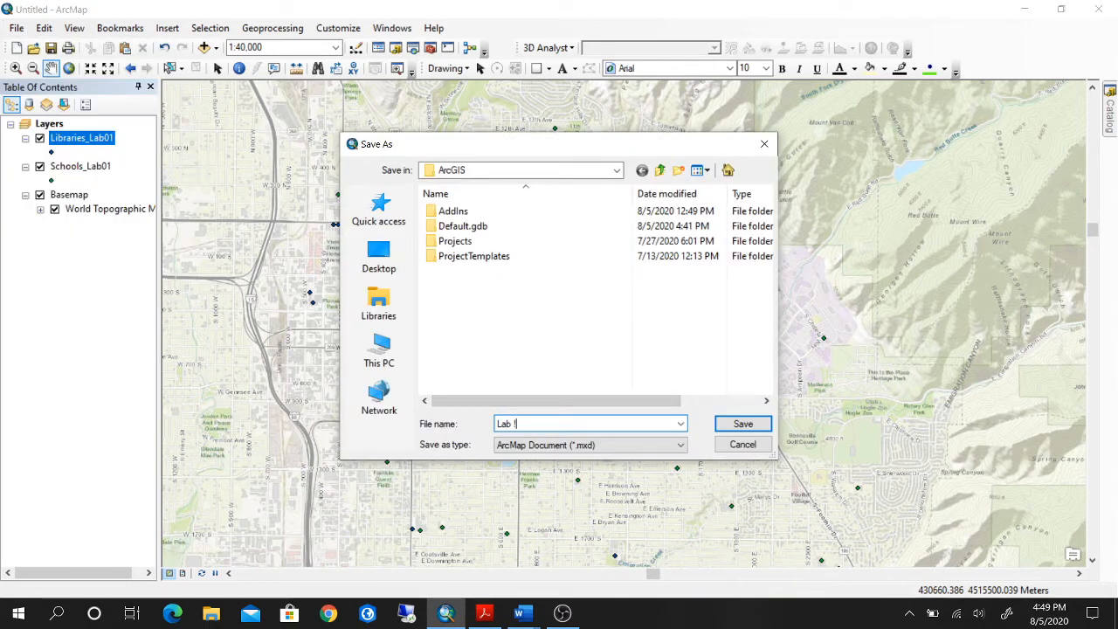
text(1 - KT)
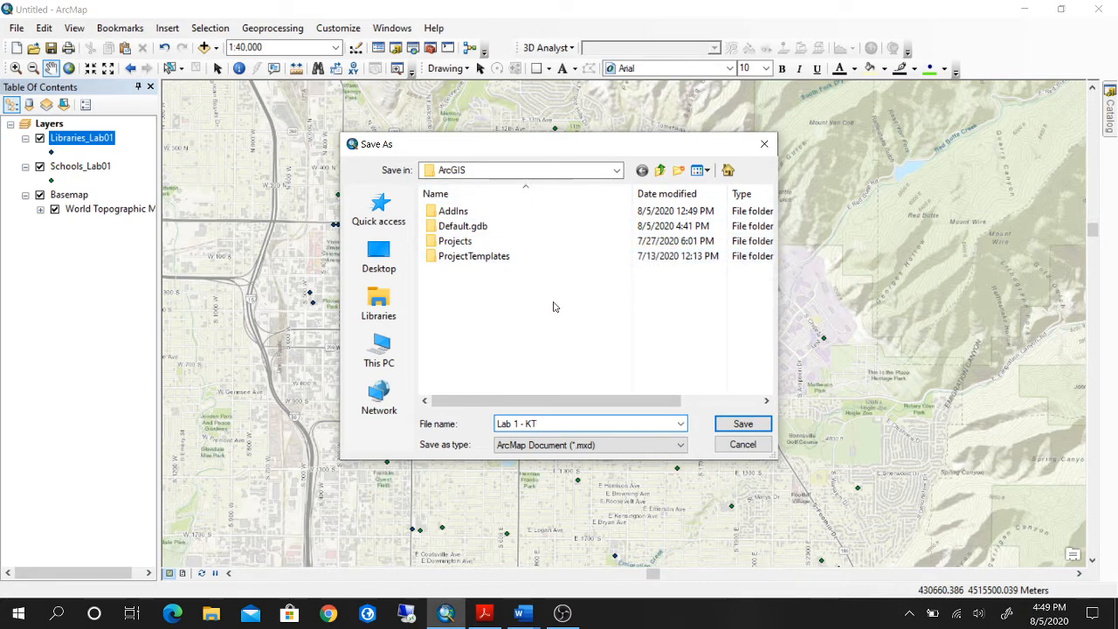
click(736, 428)
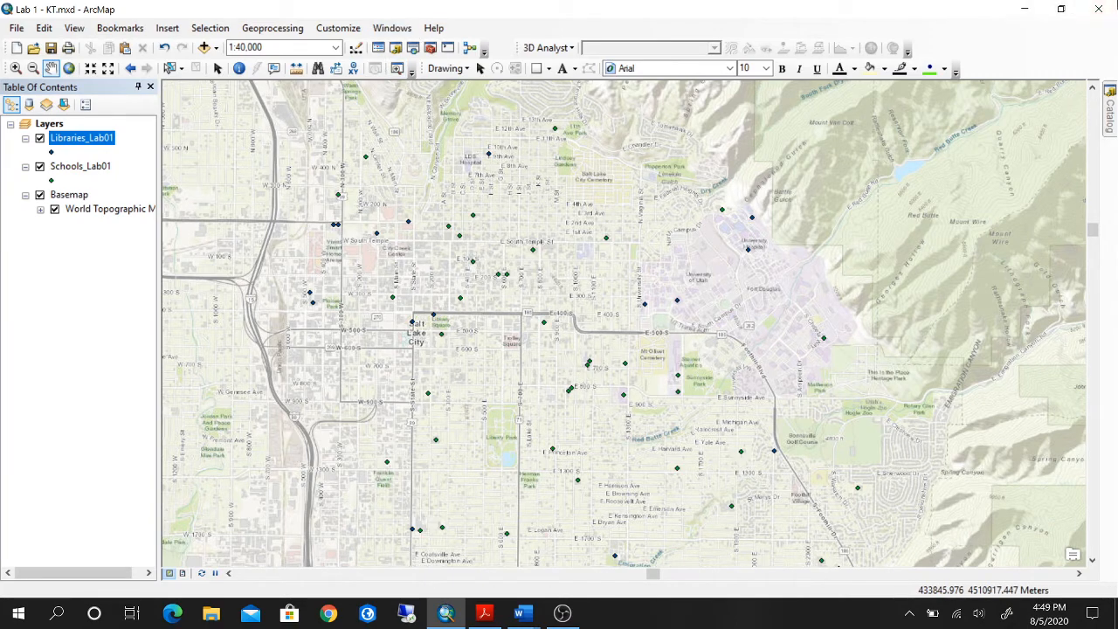
click(1102, 7)
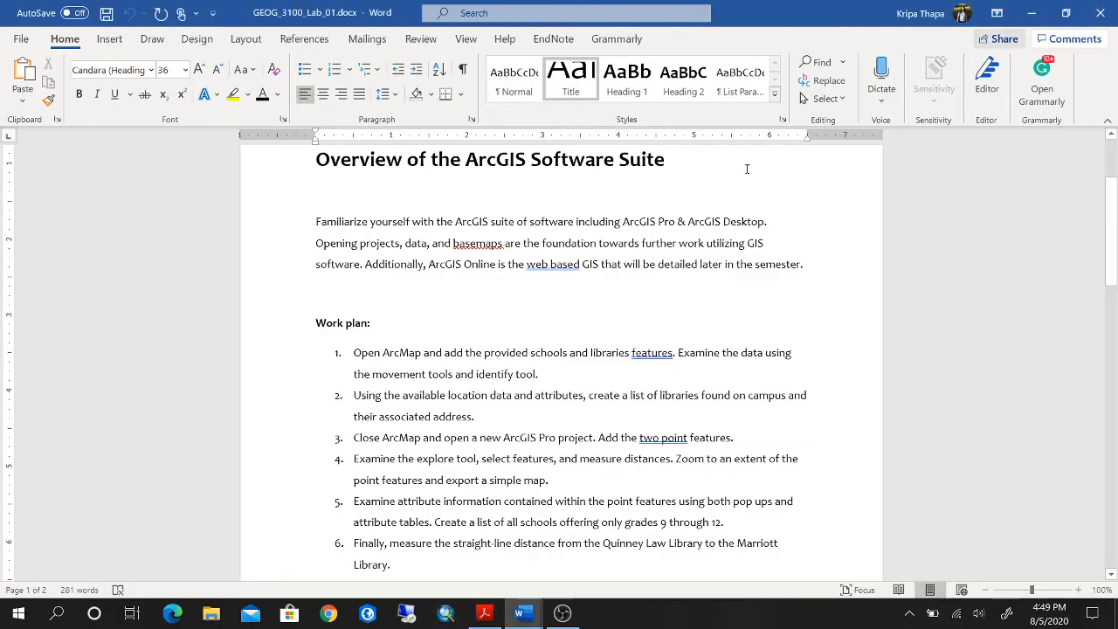
Check the work plan, switch to ArcGIS Pro, and start a new Map project named KT_TA_Lab 1.
scroll(407, 475, down, 1)
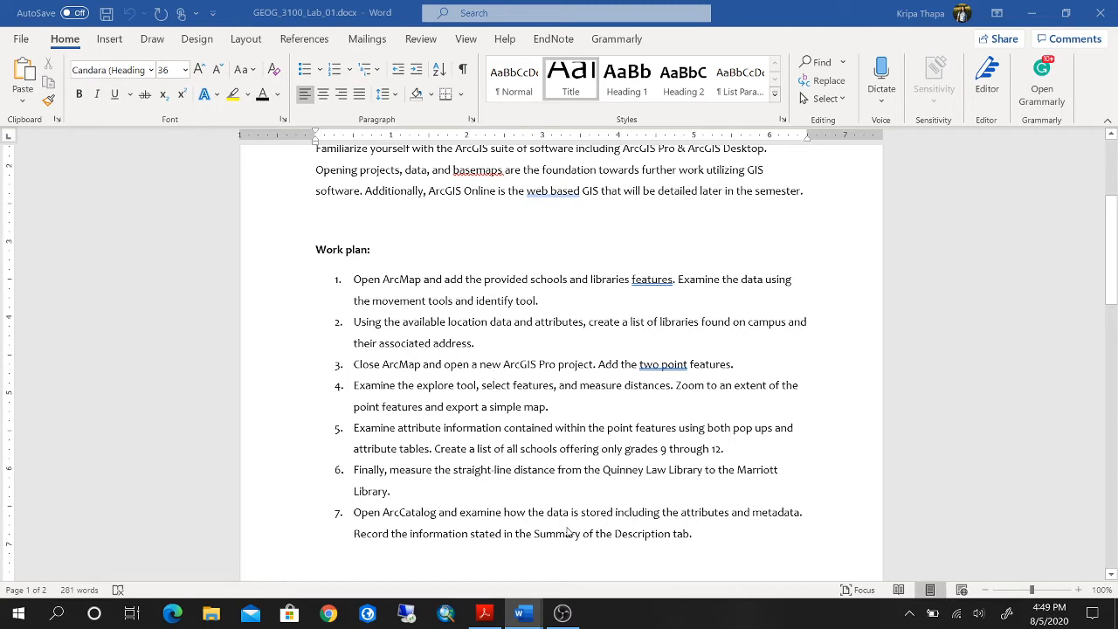
click(368, 614)
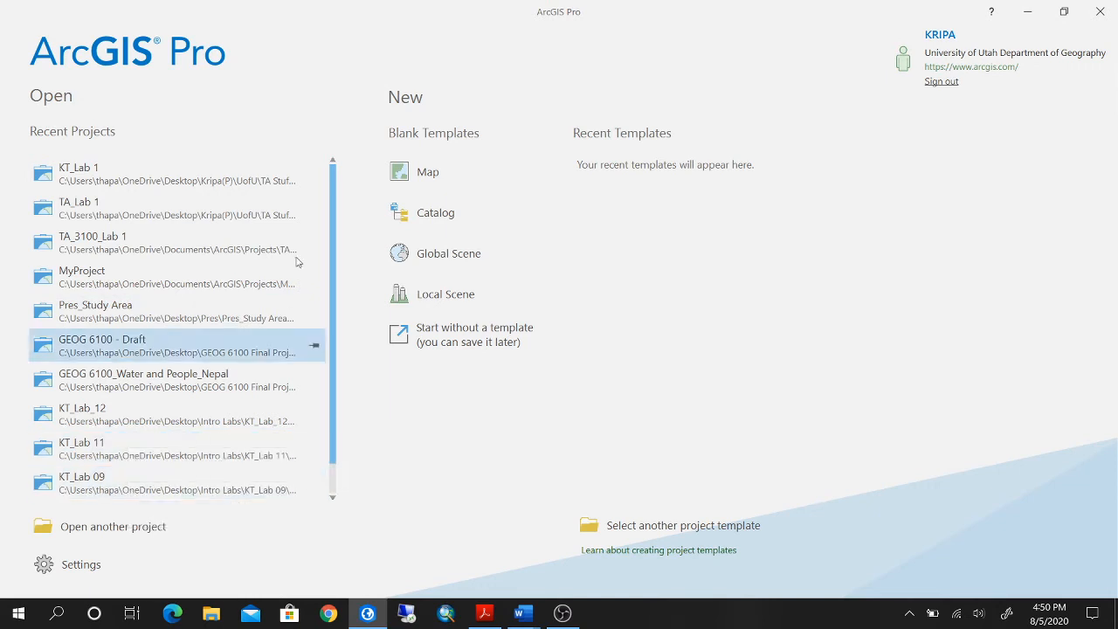
click(478, 179)
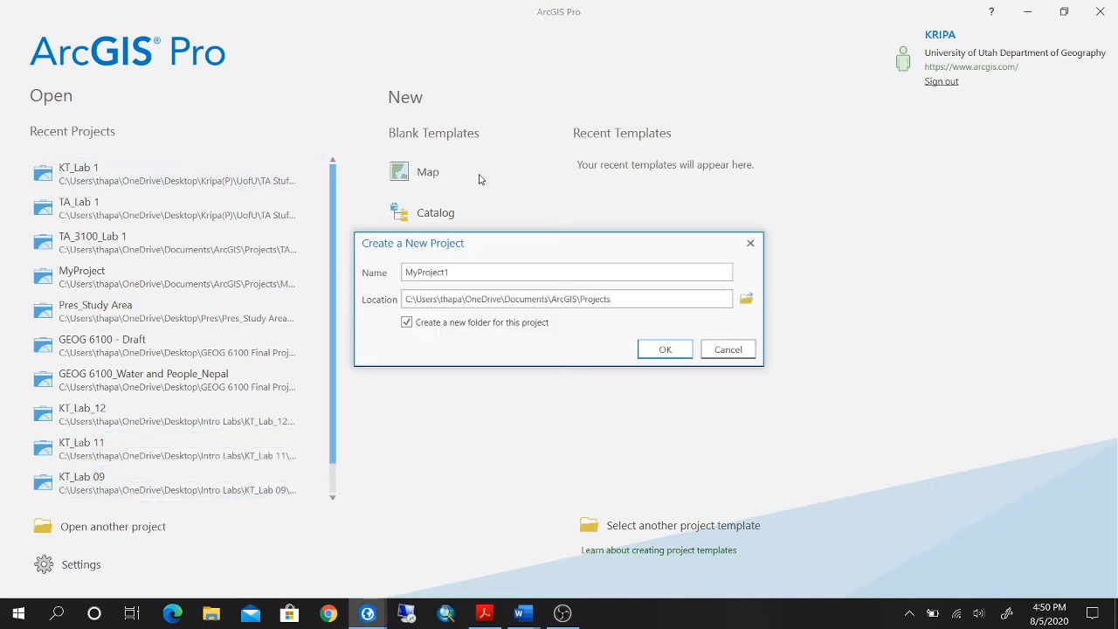
drag(469, 272, 398, 278)
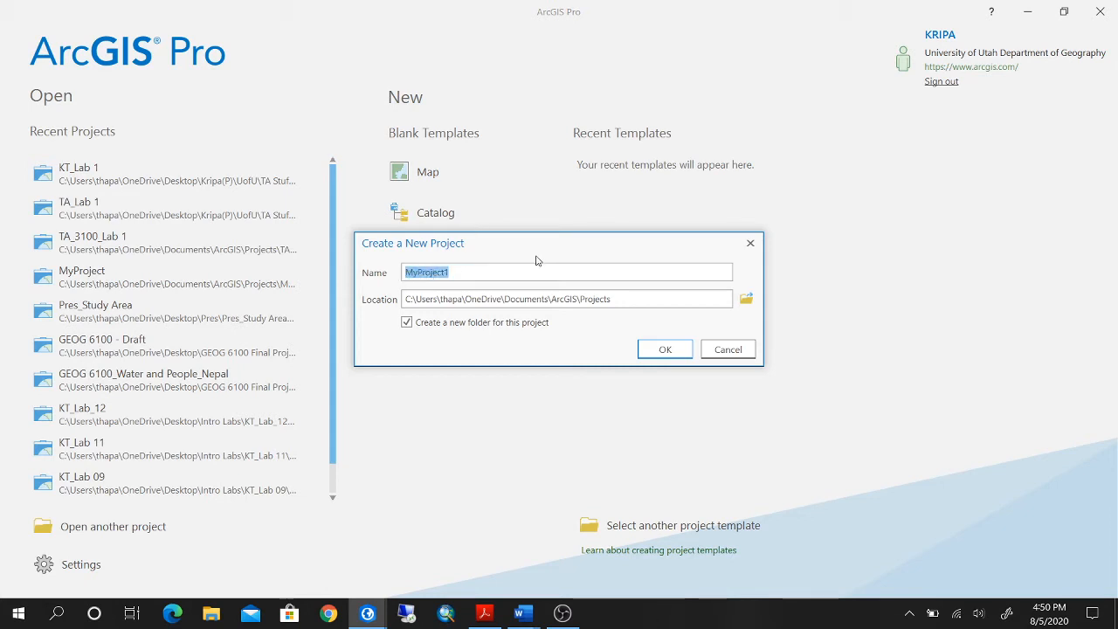
text(KT_TA_)
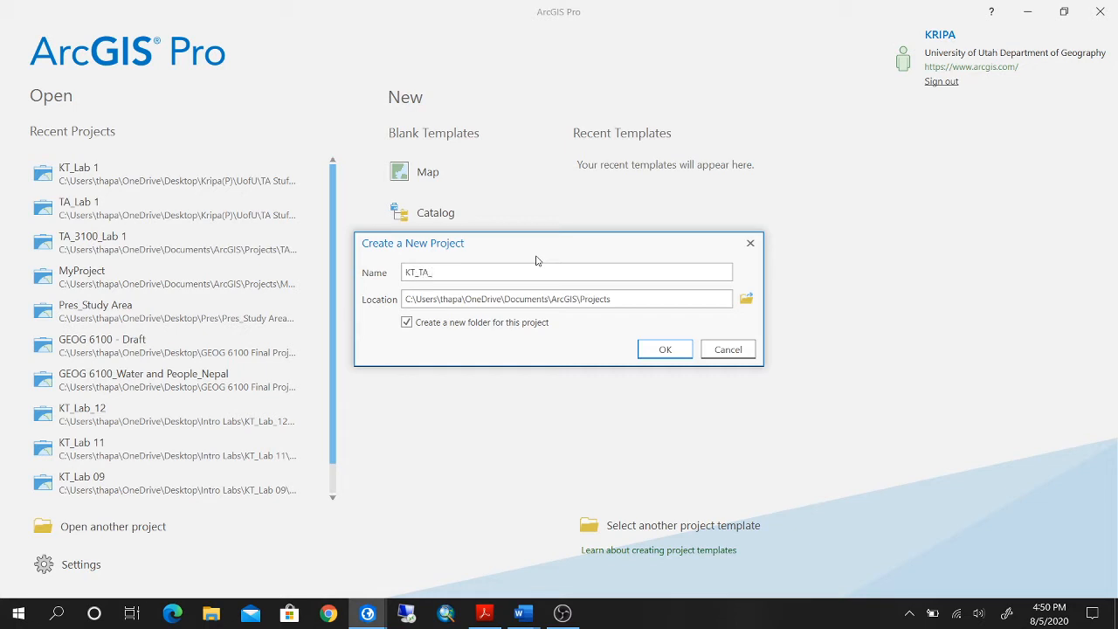
text(Lab 1)
Set the project location to the Lab 1 folder inside TA Stuff\Labs_export and create the project.
click(746, 301)
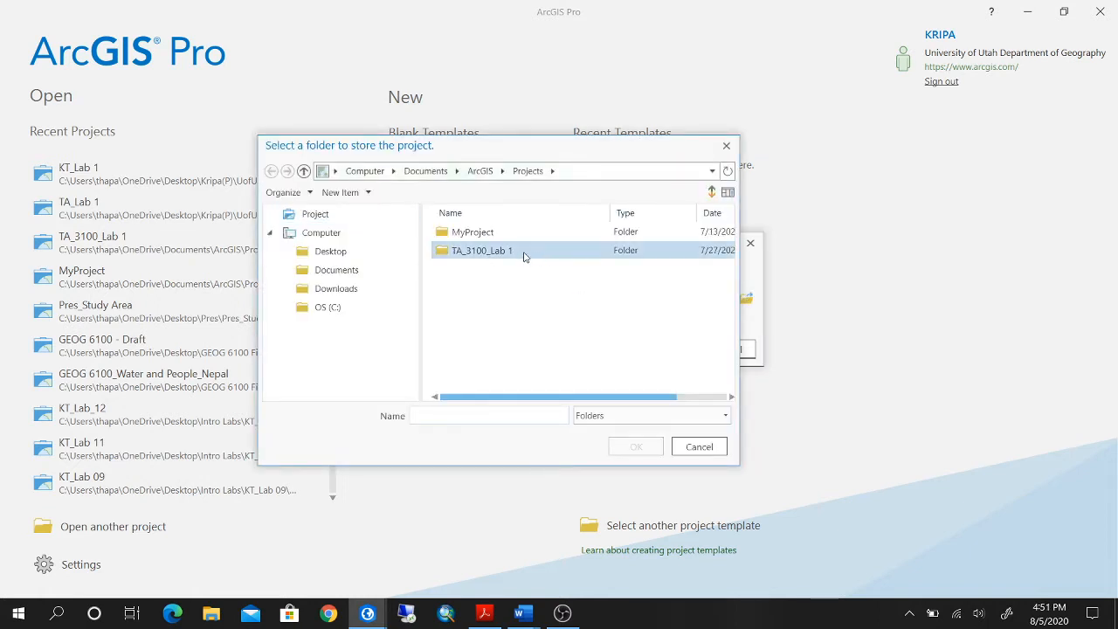
click(341, 250)
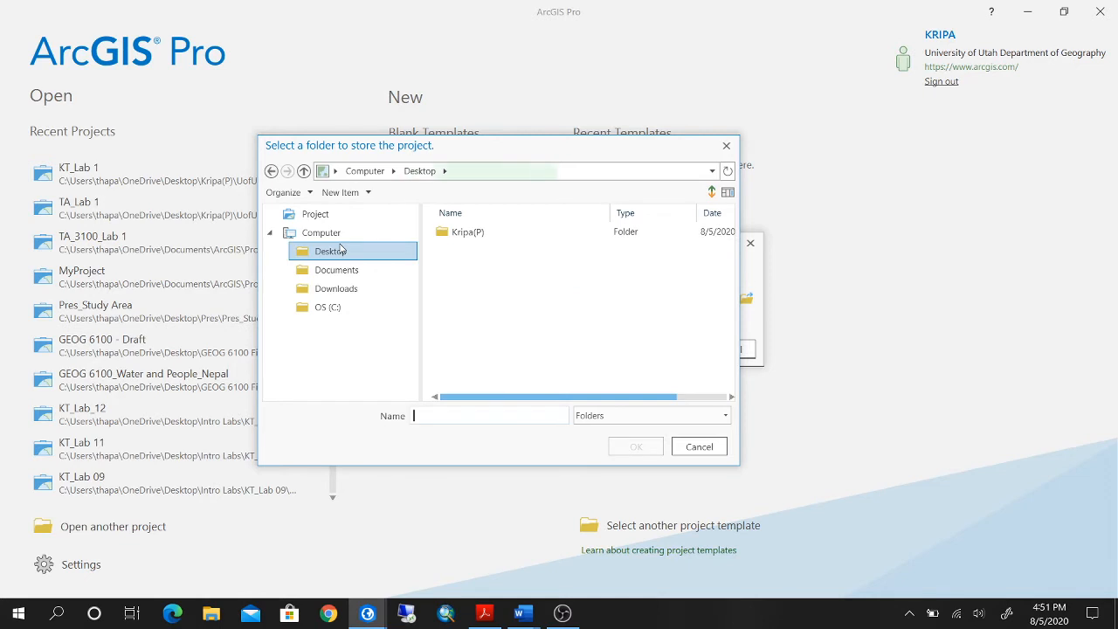
double_click(489, 234)
double_click(493, 290)
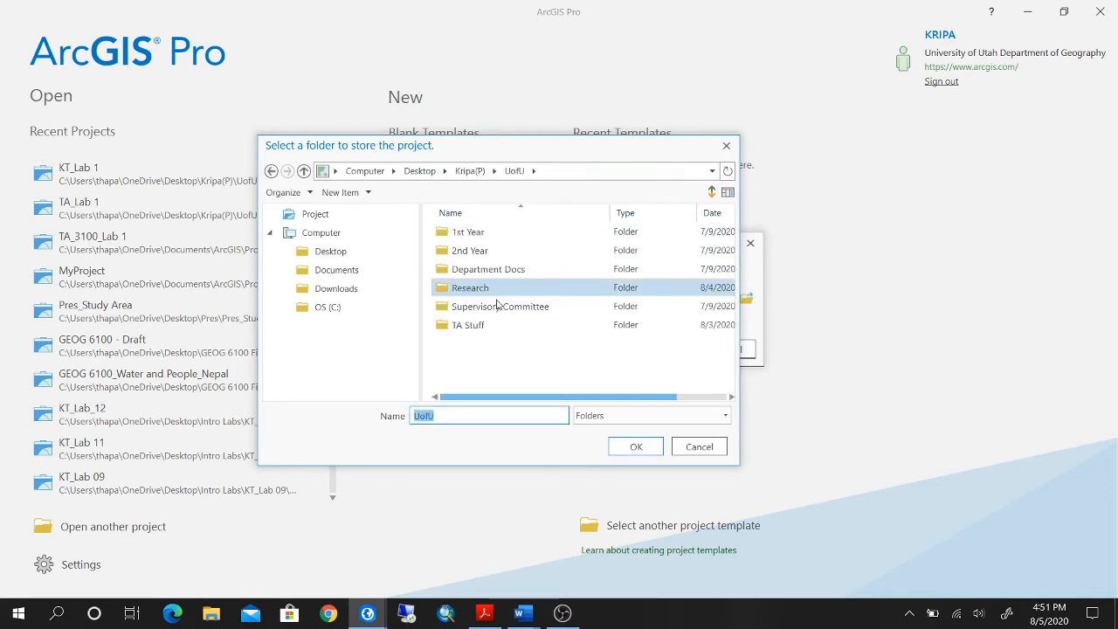
double_click(499, 327)
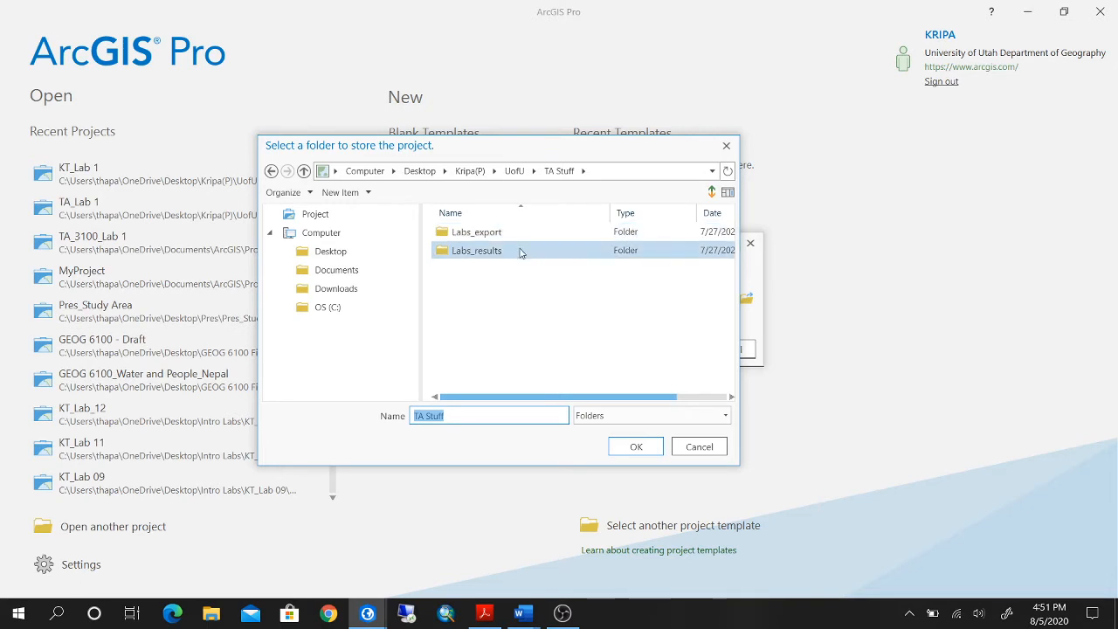
double_click(525, 232)
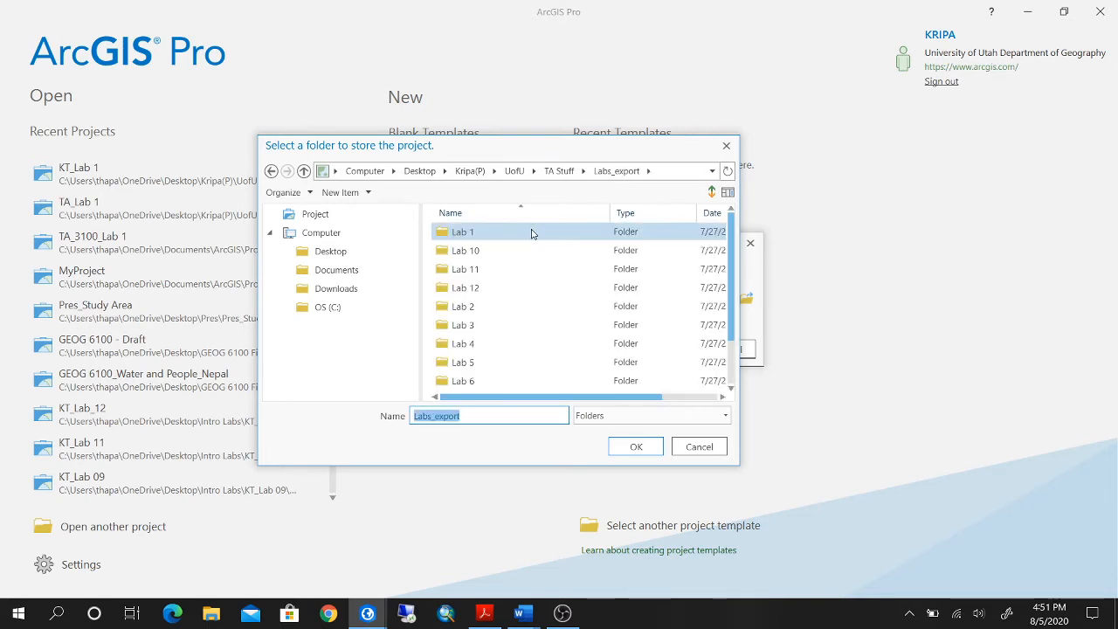
click(532, 233)
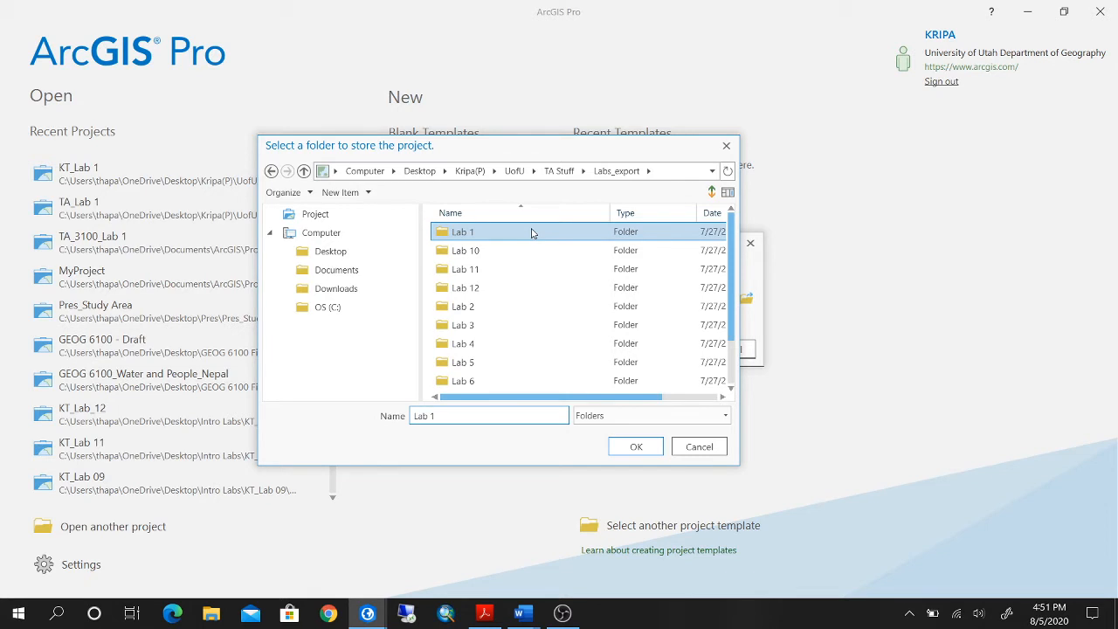
click(629, 446)
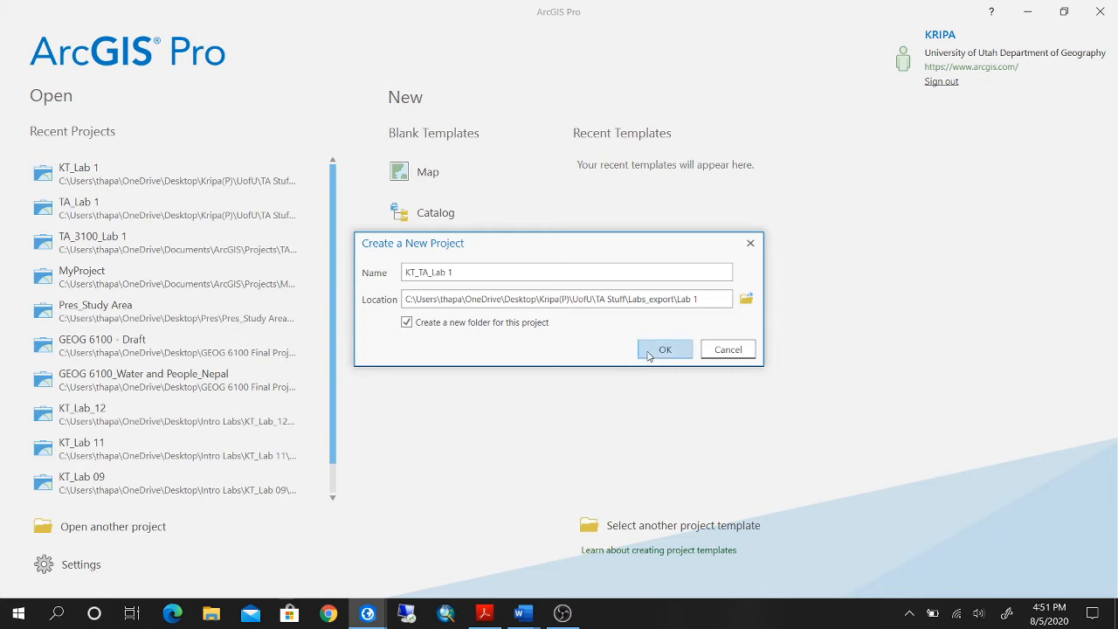
click(649, 353)
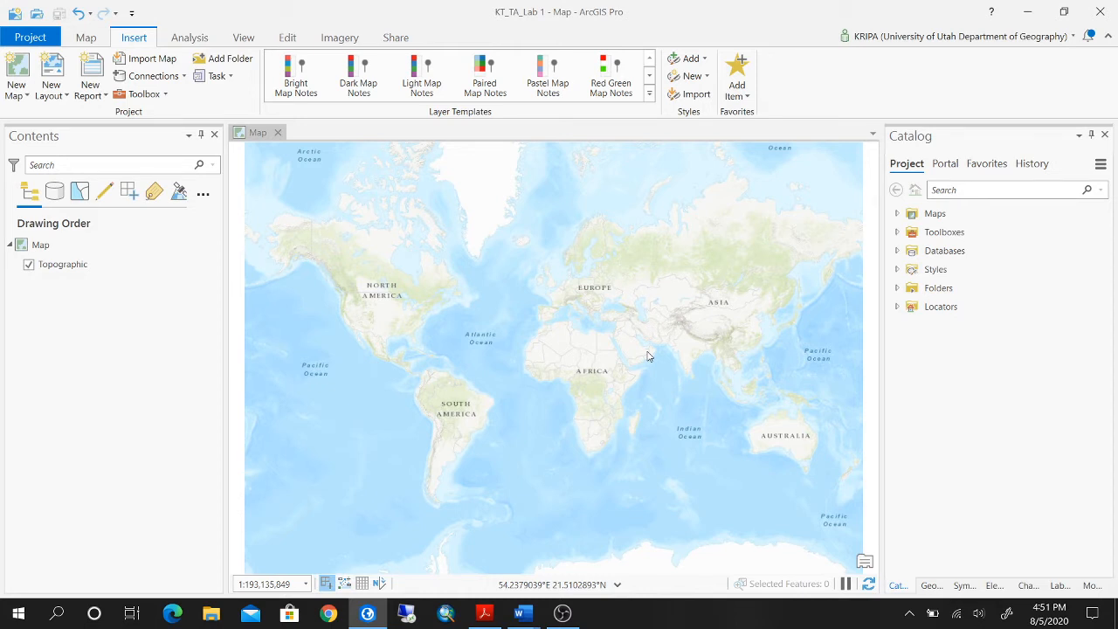
Review the Analysis, View, Edit, Imagery, Share and Map commands, plus the Geoprocessing, Symbology, Elevation and Catalog panes.
click(189, 42)
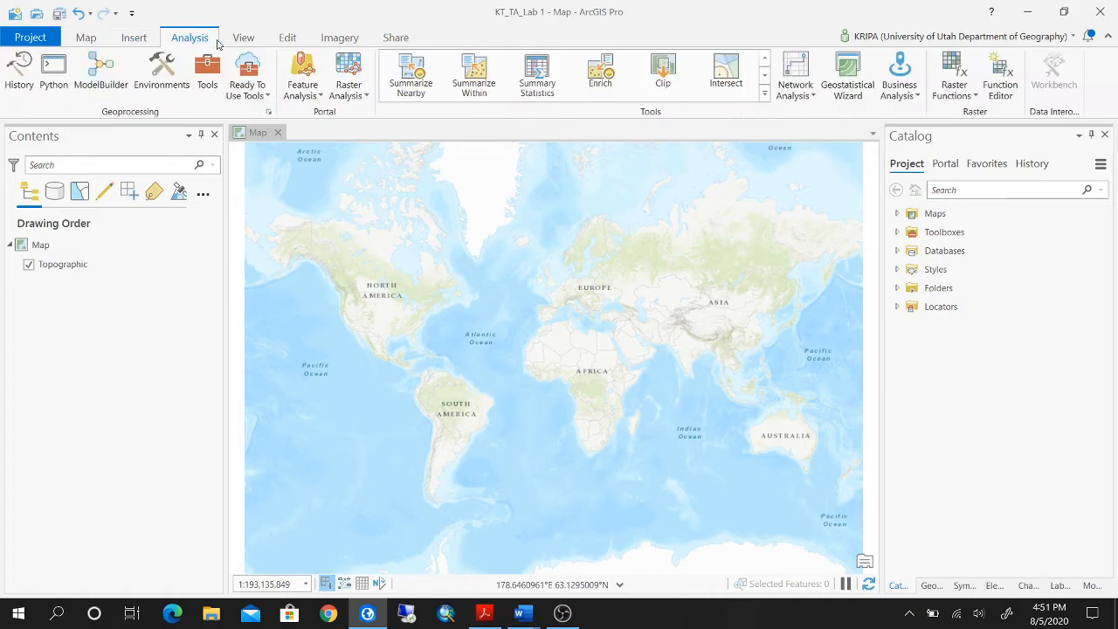
click(241, 40)
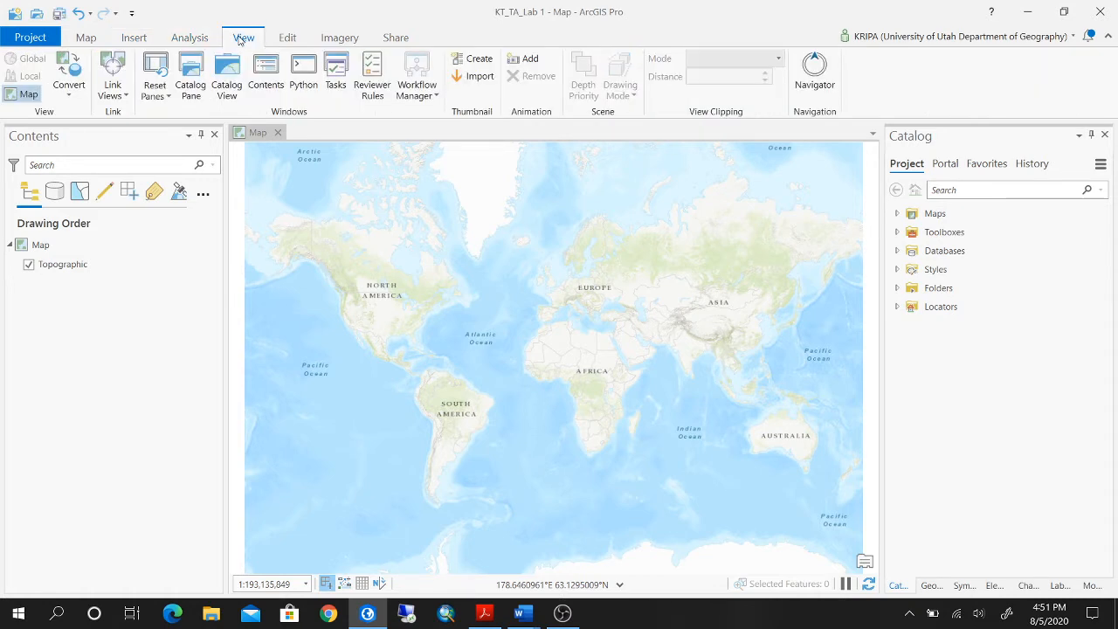
click(289, 37)
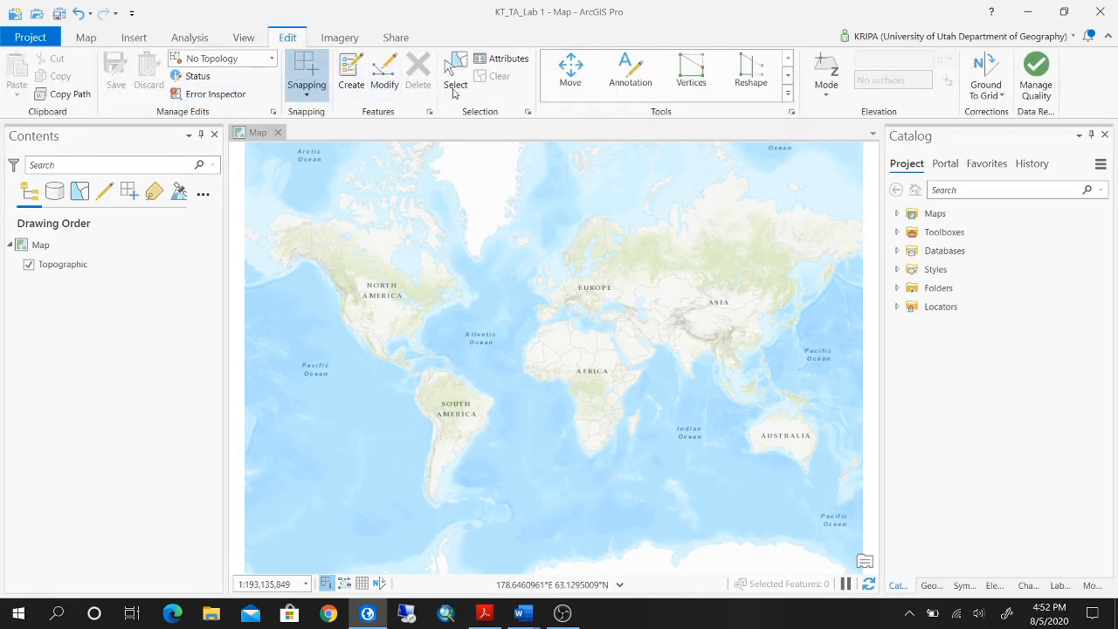
click(343, 36)
click(397, 41)
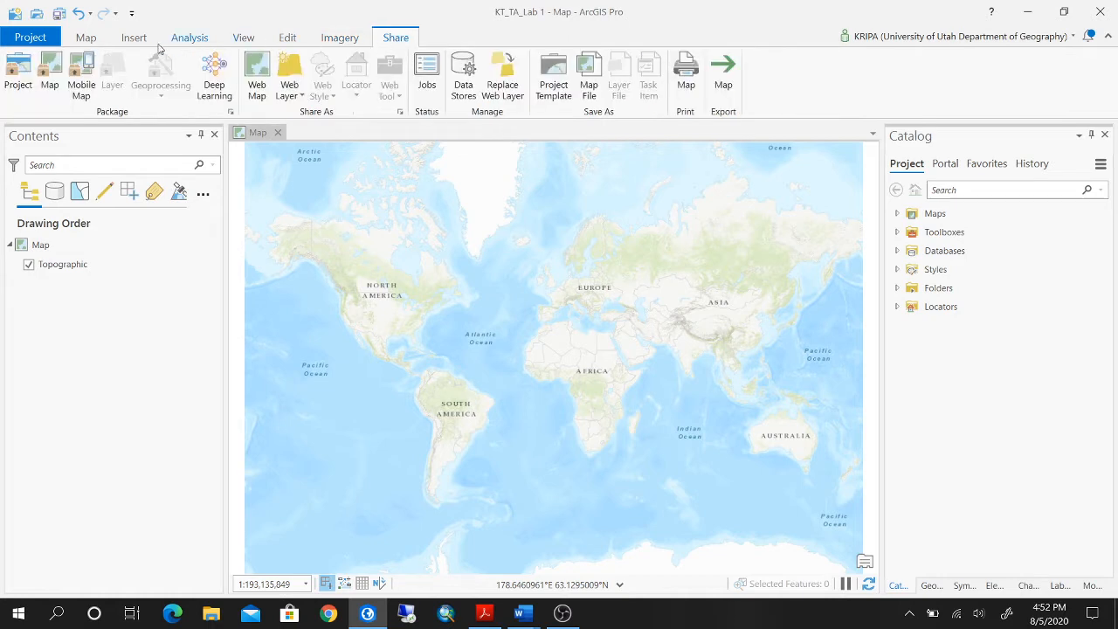
click(102, 40)
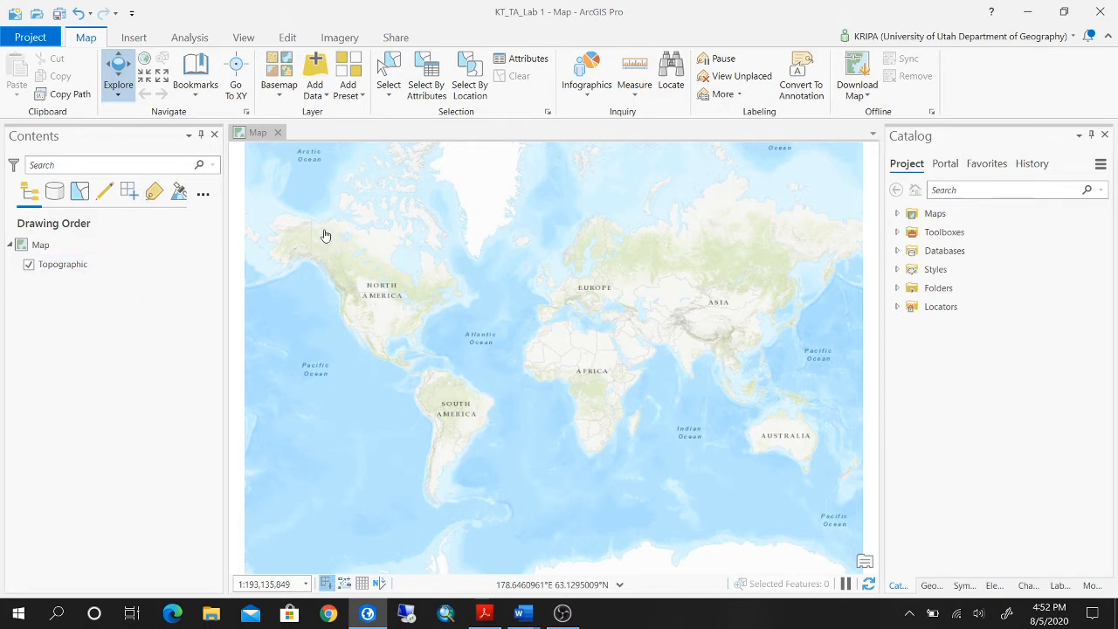
click(935, 591)
click(961, 588)
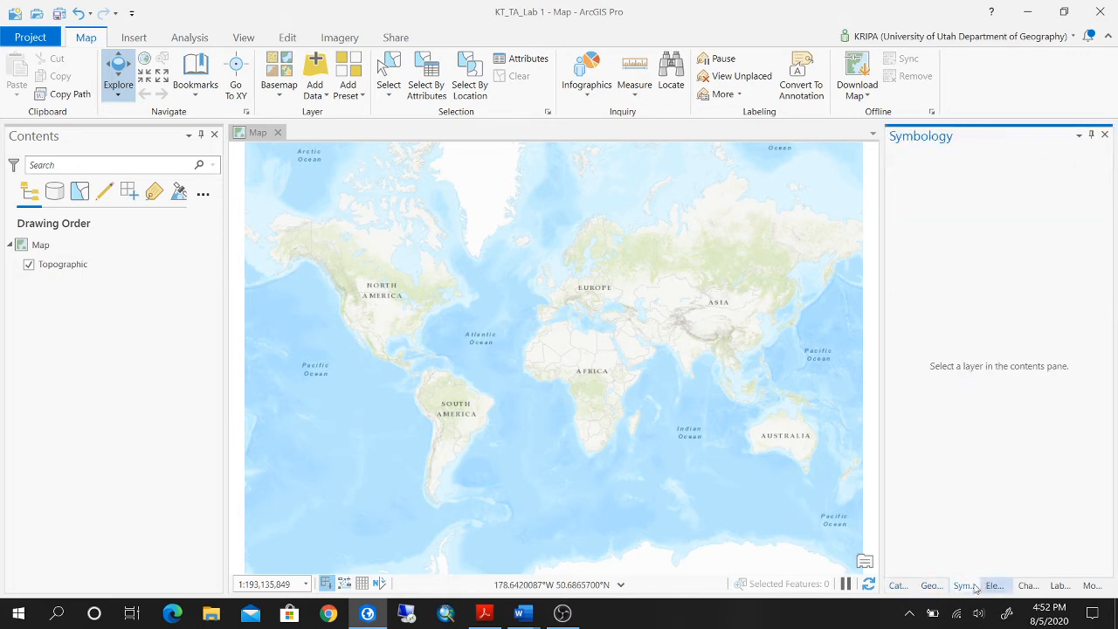
click(988, 590)
click(897, 588)
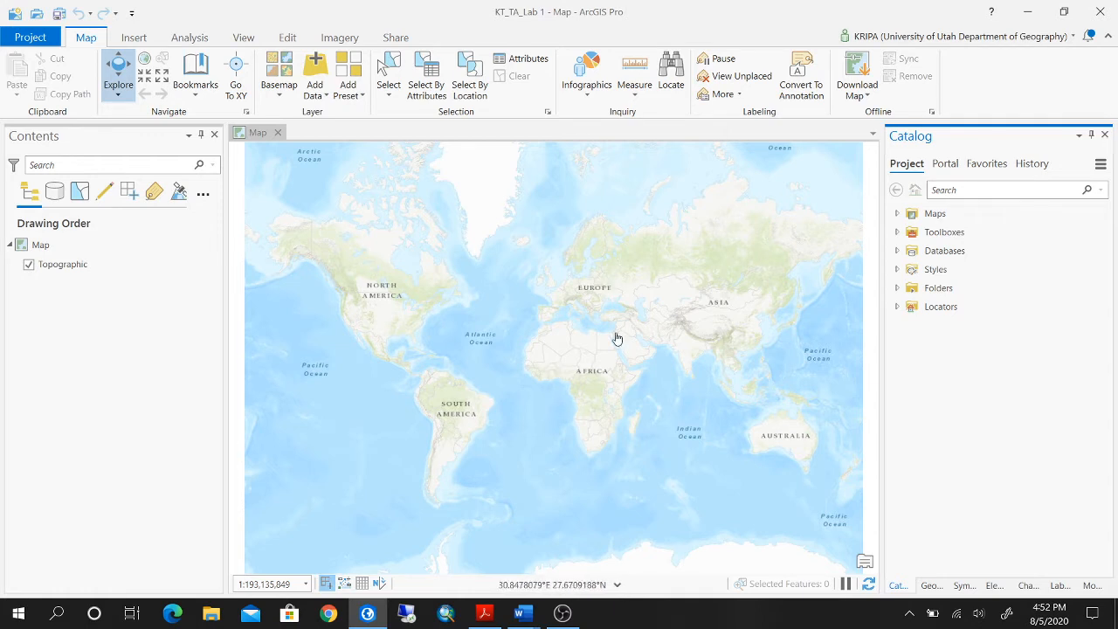
Explore the world topographic map with the Explore tool, zooming in and out and panning across the continents.
scroll(604, 333, up, 1)
scroll(603, 333, up, 1)
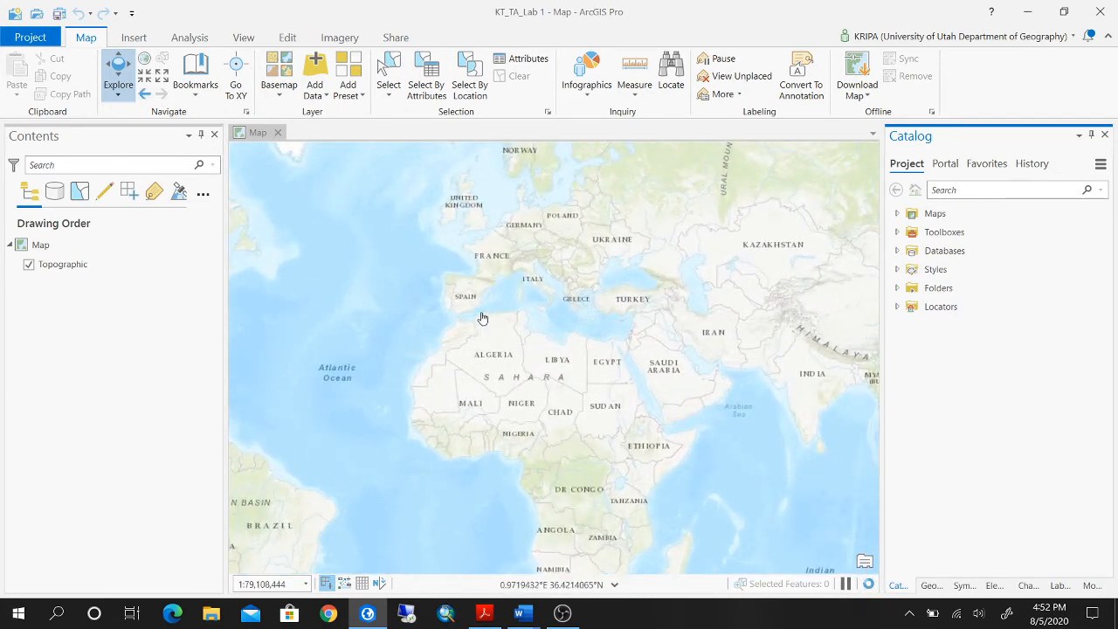
scroll(419, 338, down, 1)
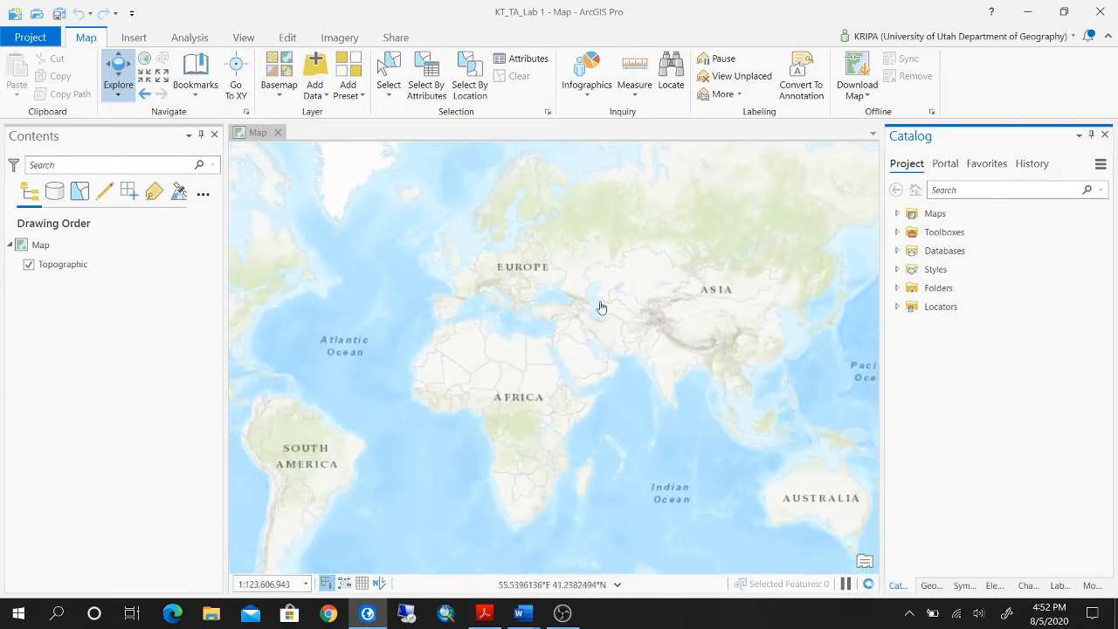
drag(599, 309, 657, 285)
scroll(661, 307, down, 1)
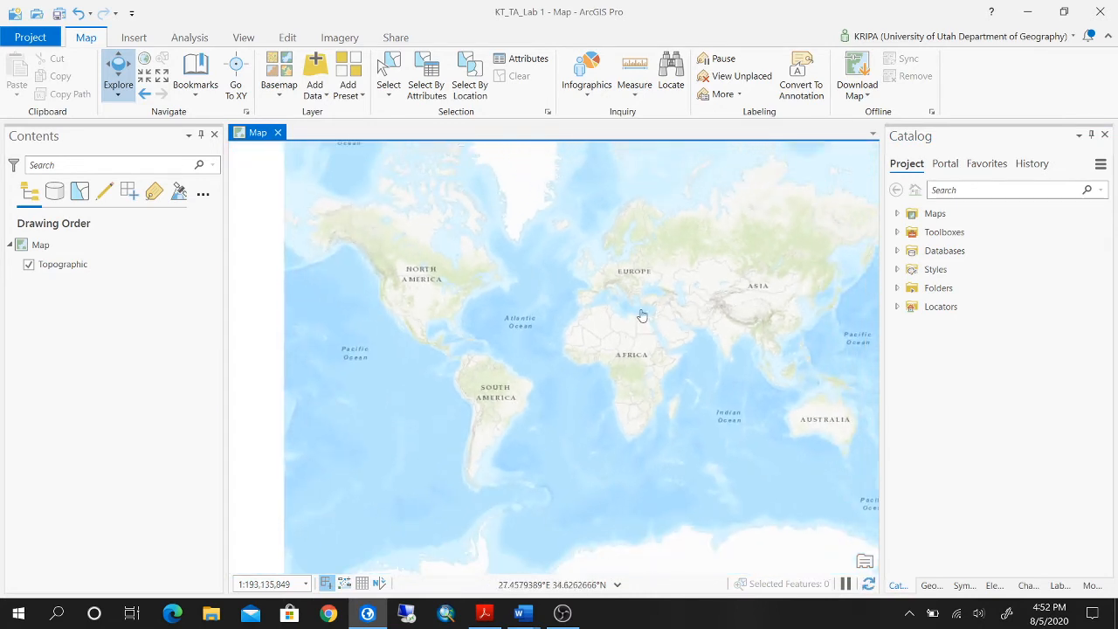
scroll(654, 317, up, 1)
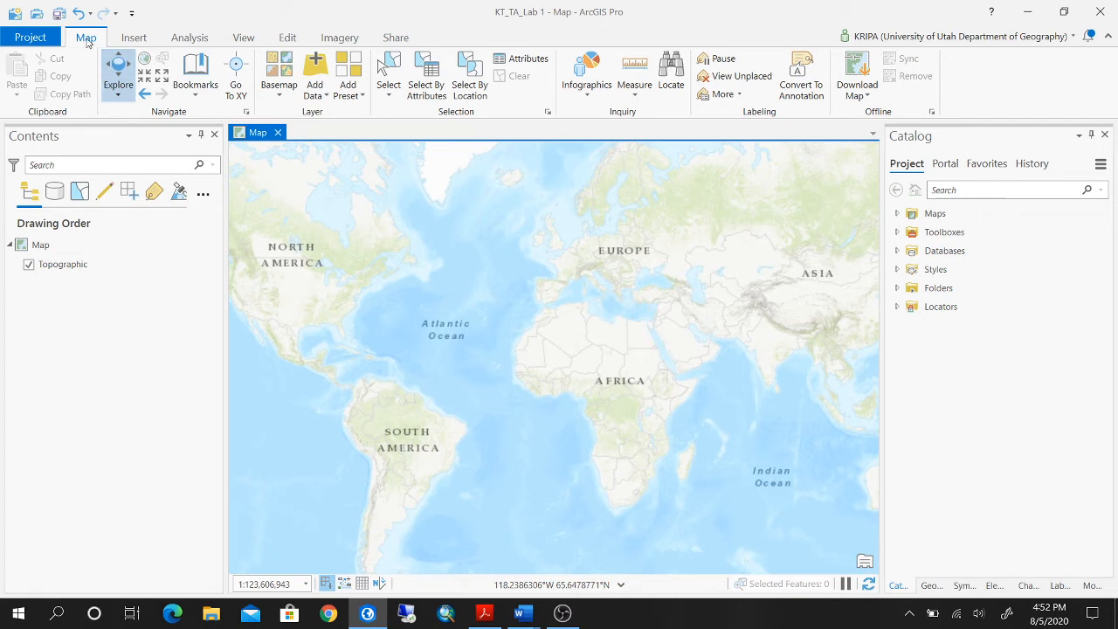
click(124, 91)
click(126, 91)
drag(874, 336, 861, 374)
drag(392, 244, 559, 234)
drag(726, 328, 739, 301)
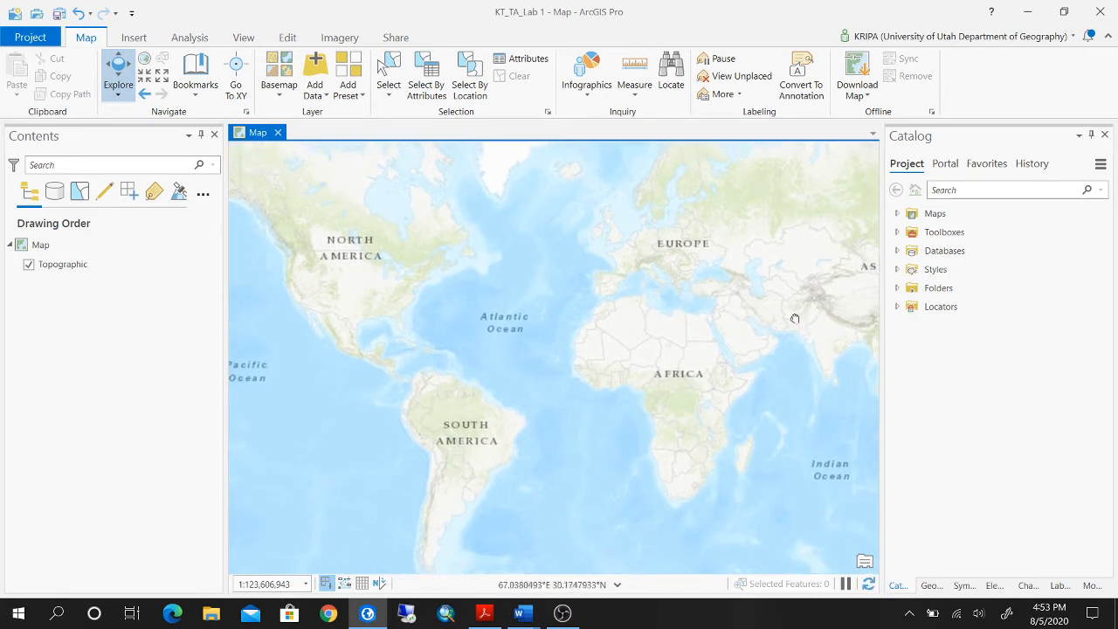
drag(799, 320, 793, 324)
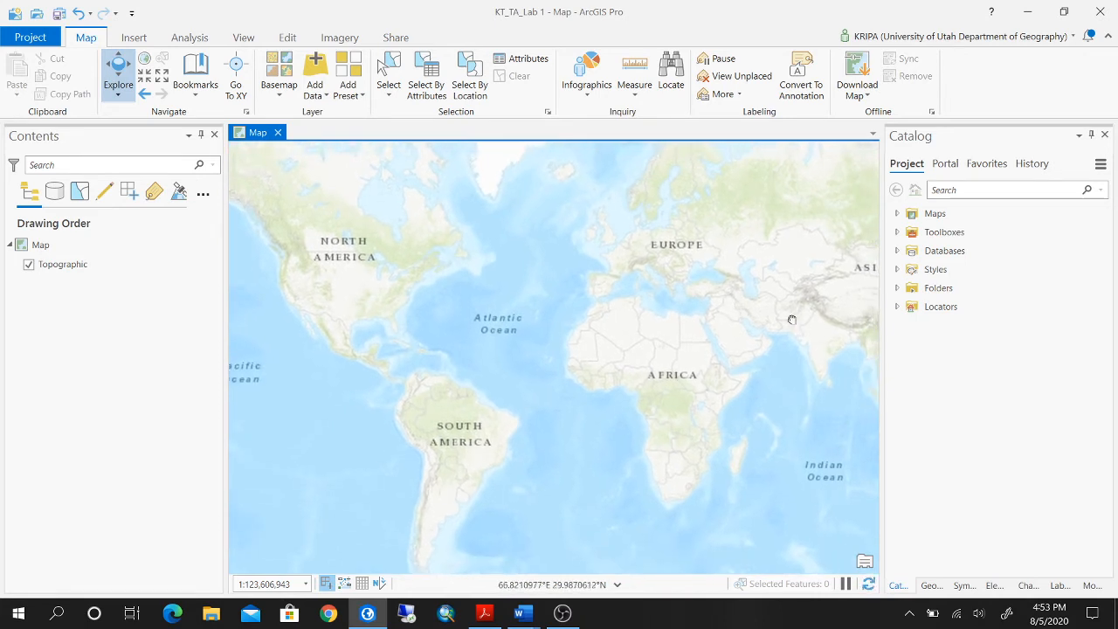
View the map at full extent and try the fixed zoom in and fixed zoom out.
click(147, 59)
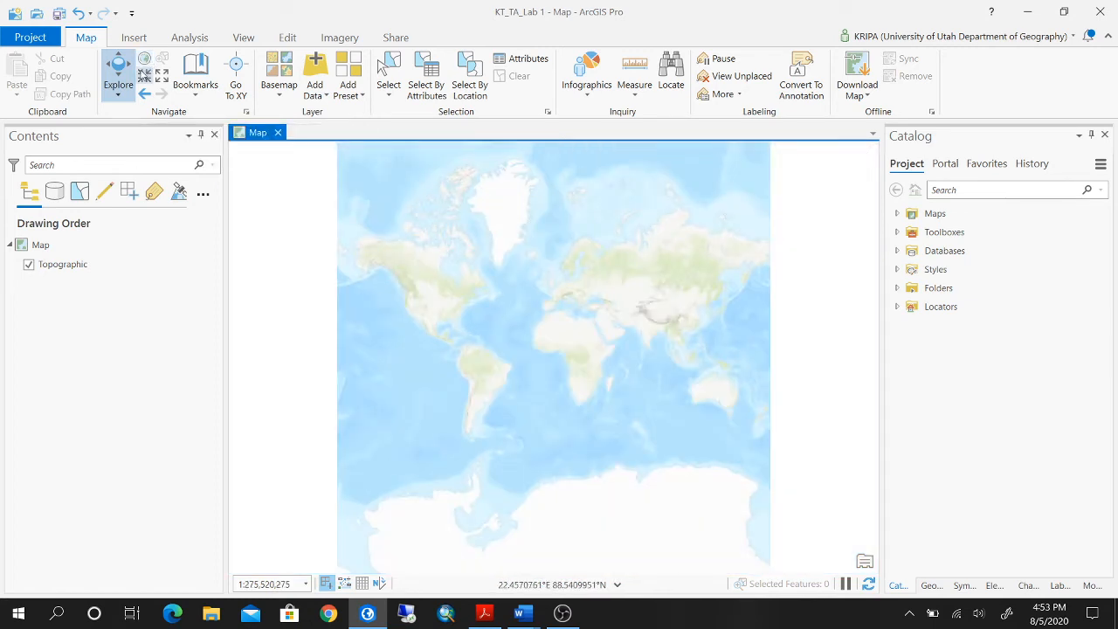
click(145, 76)
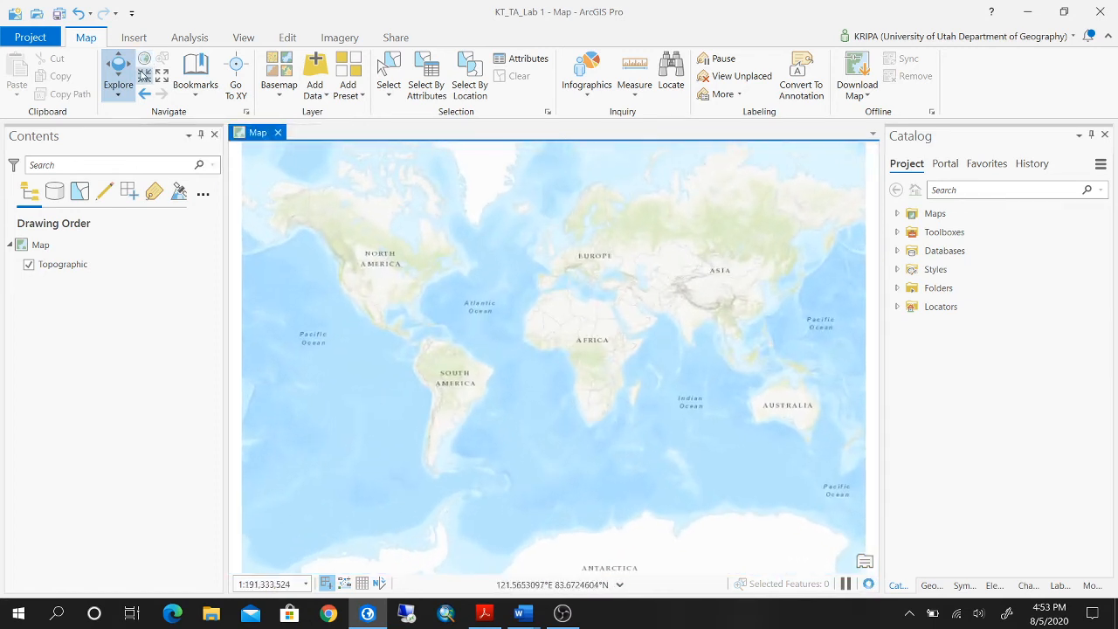
click(160, 77)
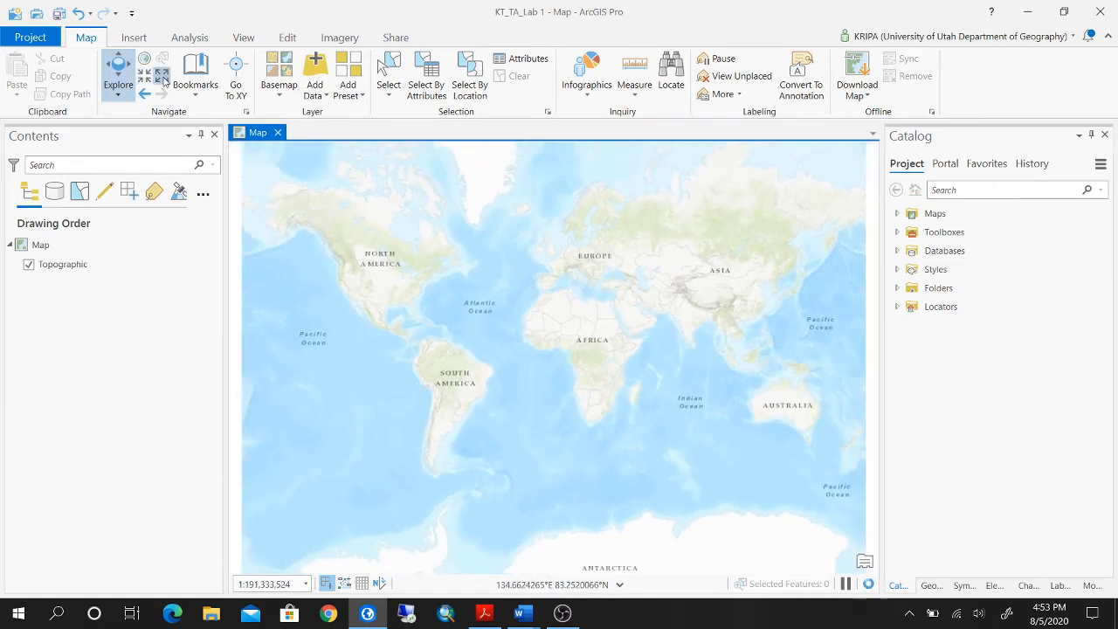
Add the Libraries_Lab01 and Schools_Lab01 feature classes from Geog3100_Lab01.gdb to the map through Add Data.
click(145, 94)
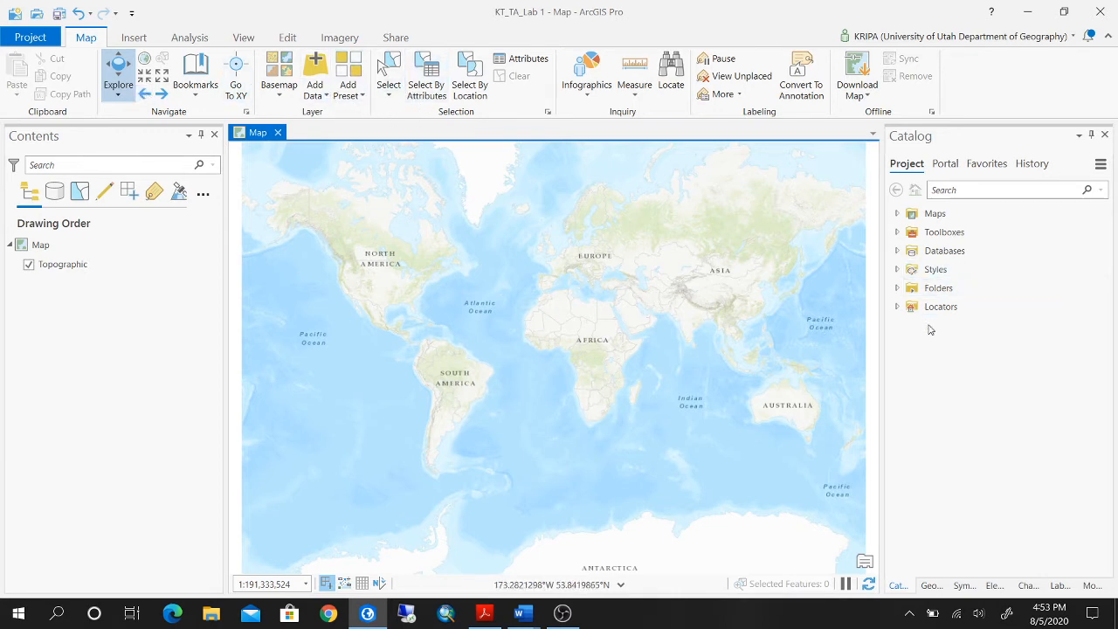
click(322, 98)
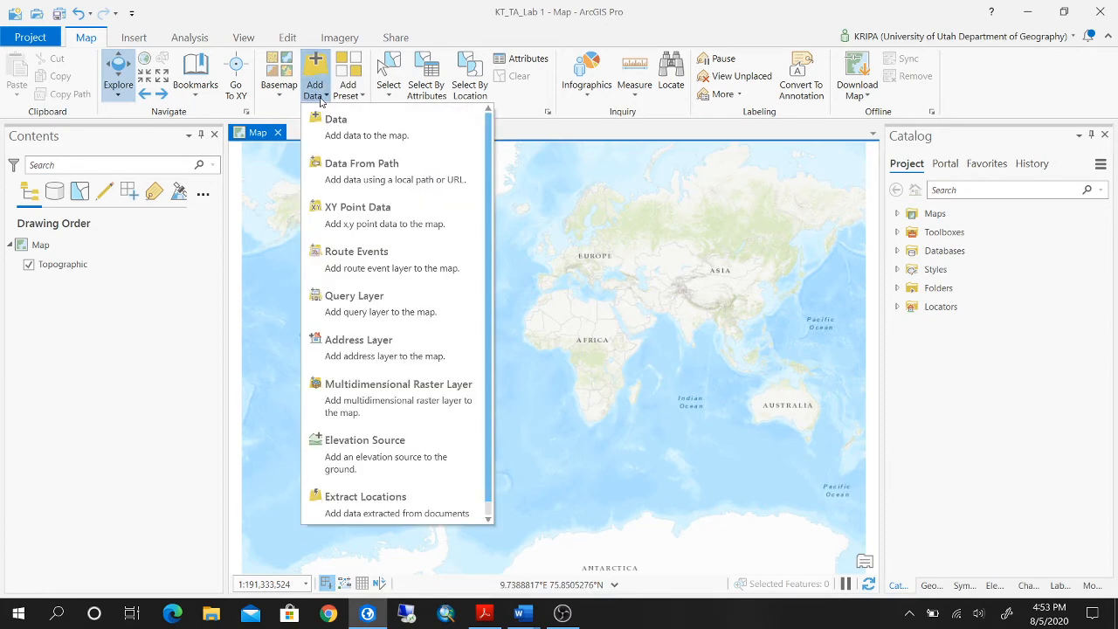
click(347, 140)
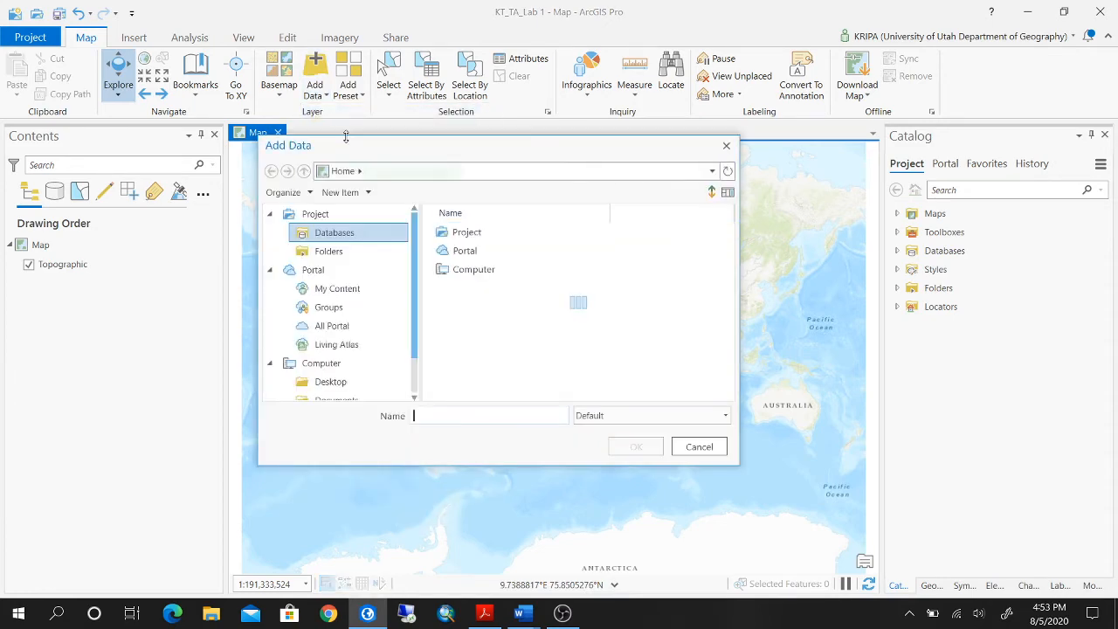
click(489, 233)
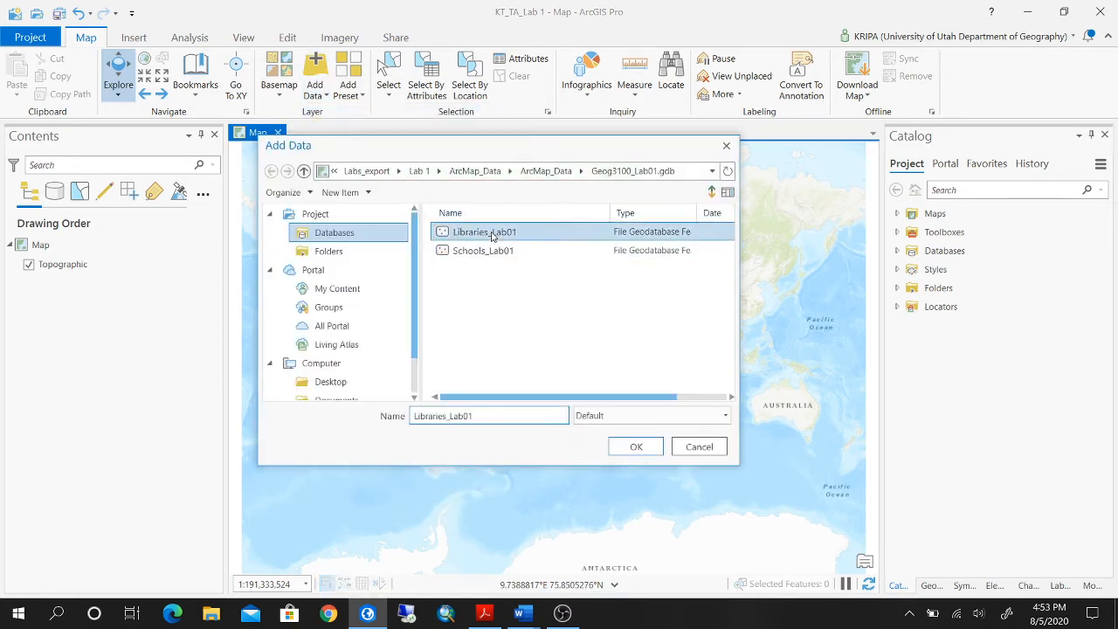
shift+click(501, 251)
shift+click(501, 251)
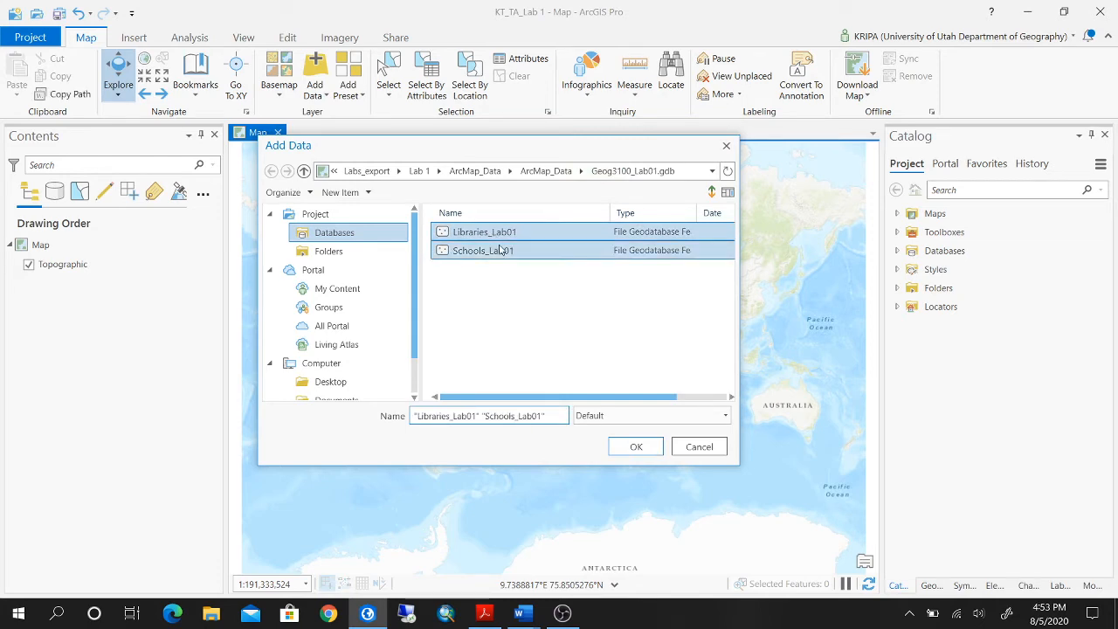
click(632, 446)
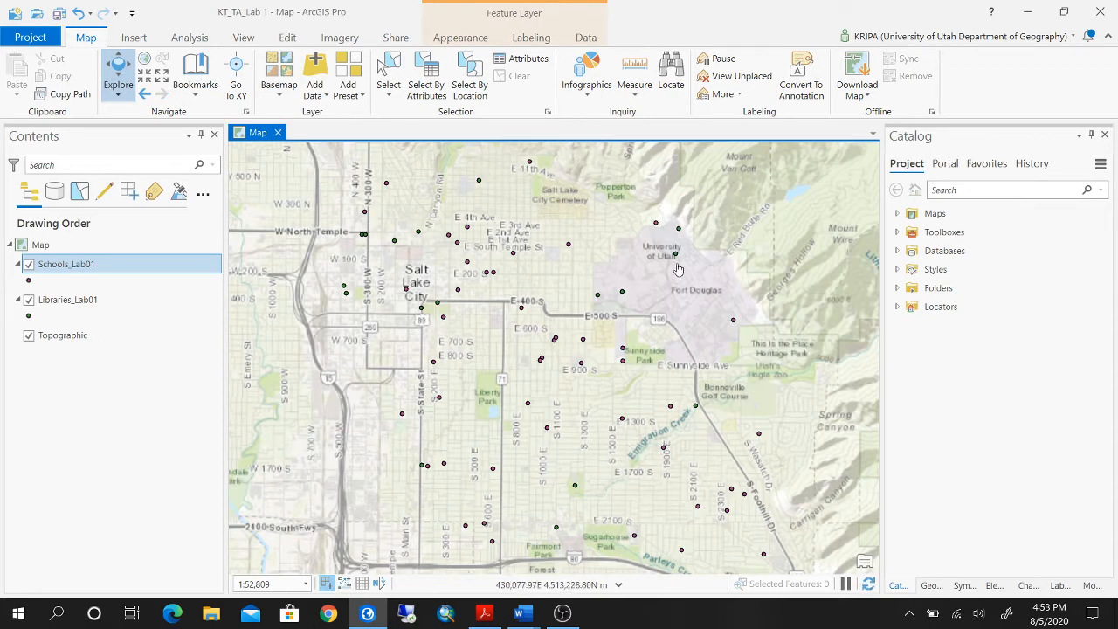
Remove the Schools_Lab01 and Libraries_Lab01 layers from the map.
ctrl+click(127, 305)
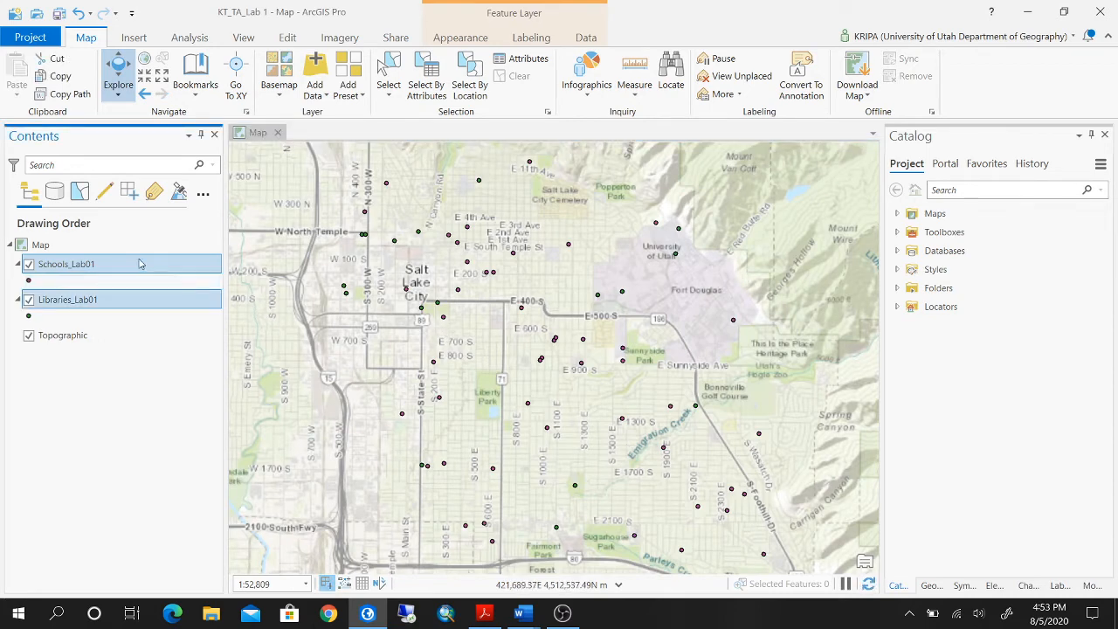
right_click(139, 263)
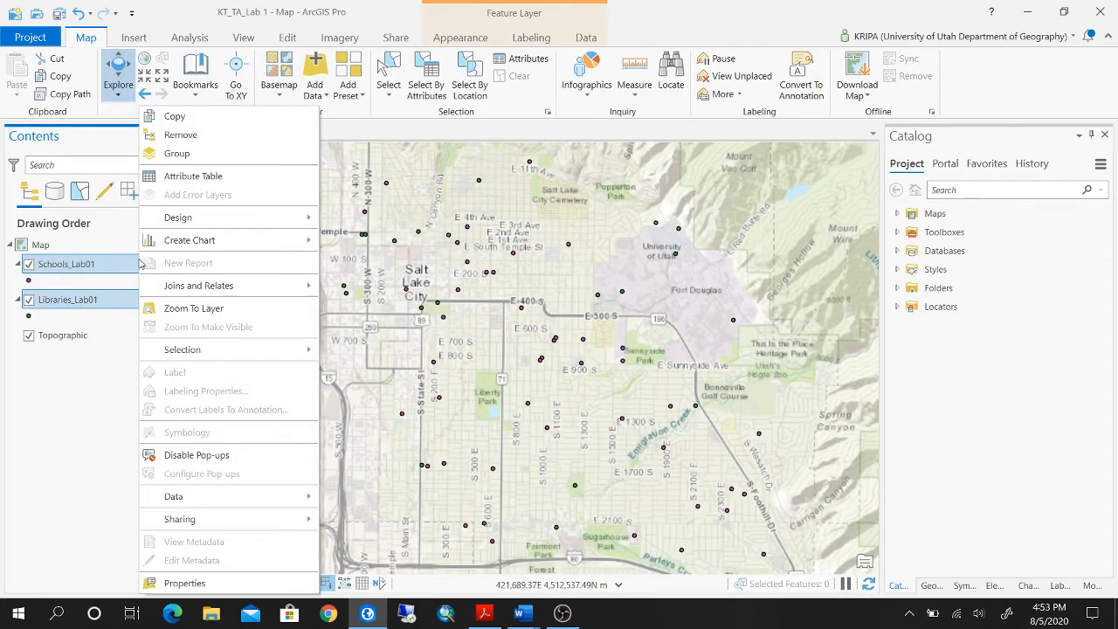
click(231, 142)
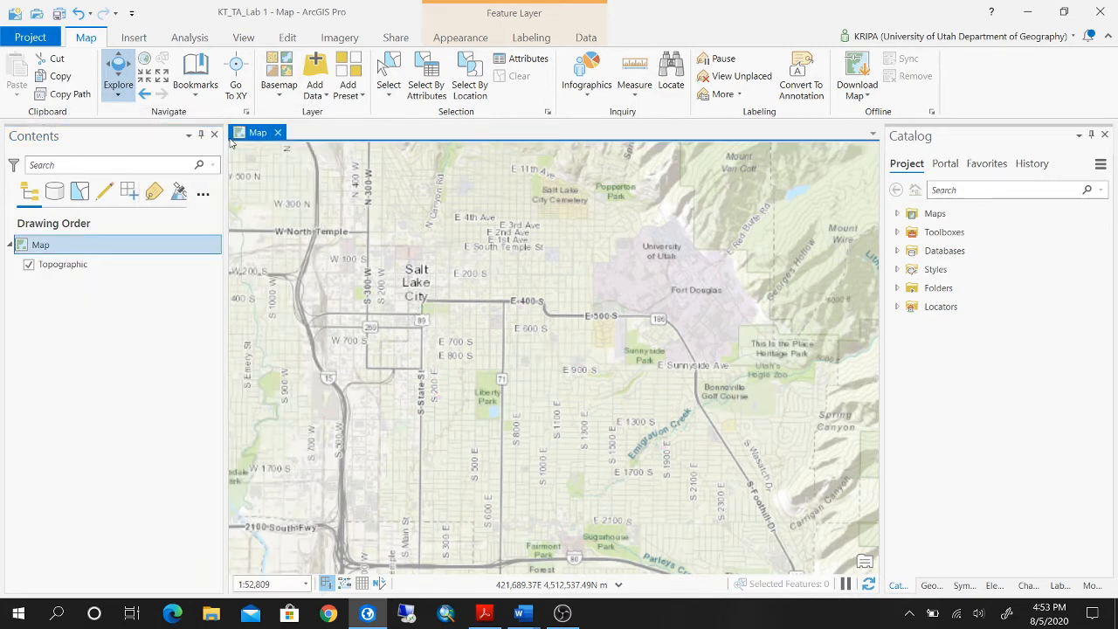
Add a project folder connection to the ArcMap_Data folder inside TA Stuff\Labs_export\Lab 1.
click(897, 289)
click(897, 288)
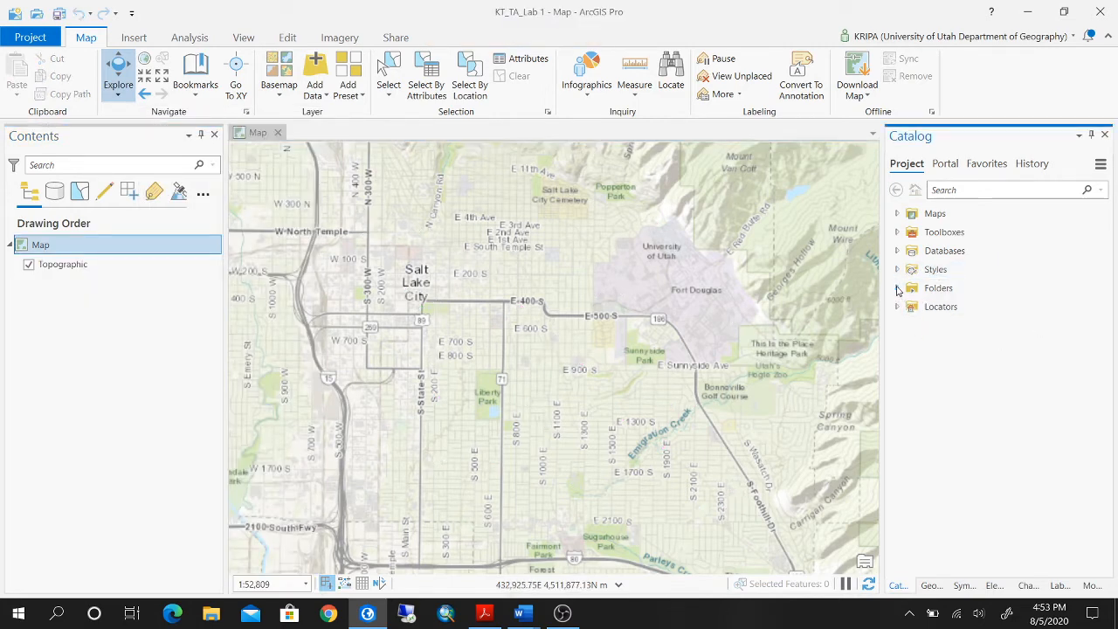
click(937, 289)
click(946, 289)
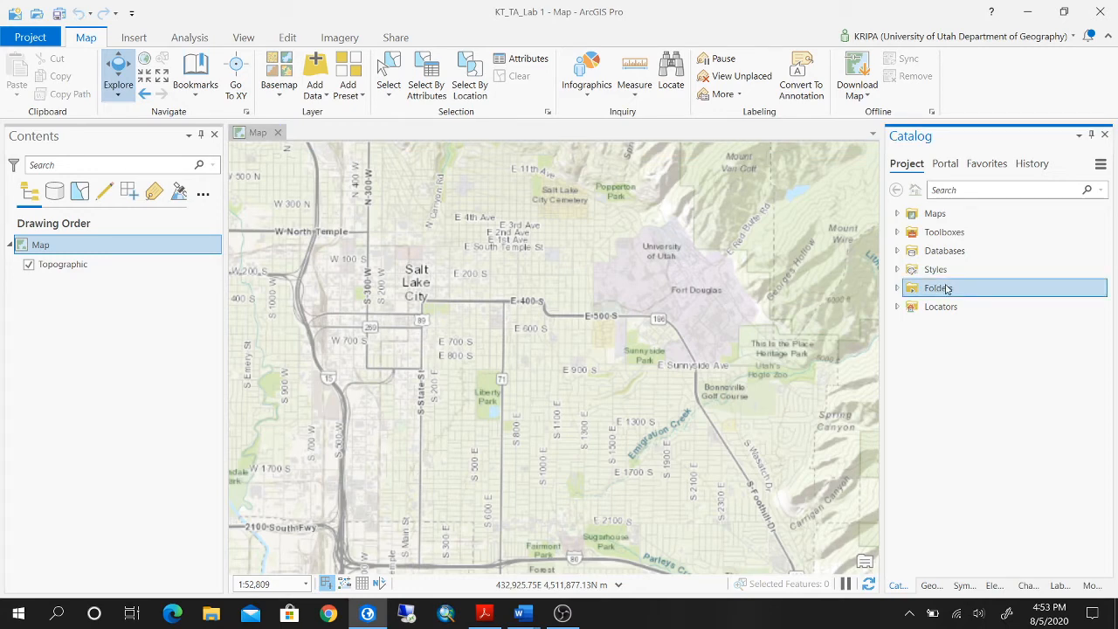
right_click(947, 289)
click(980, 299)
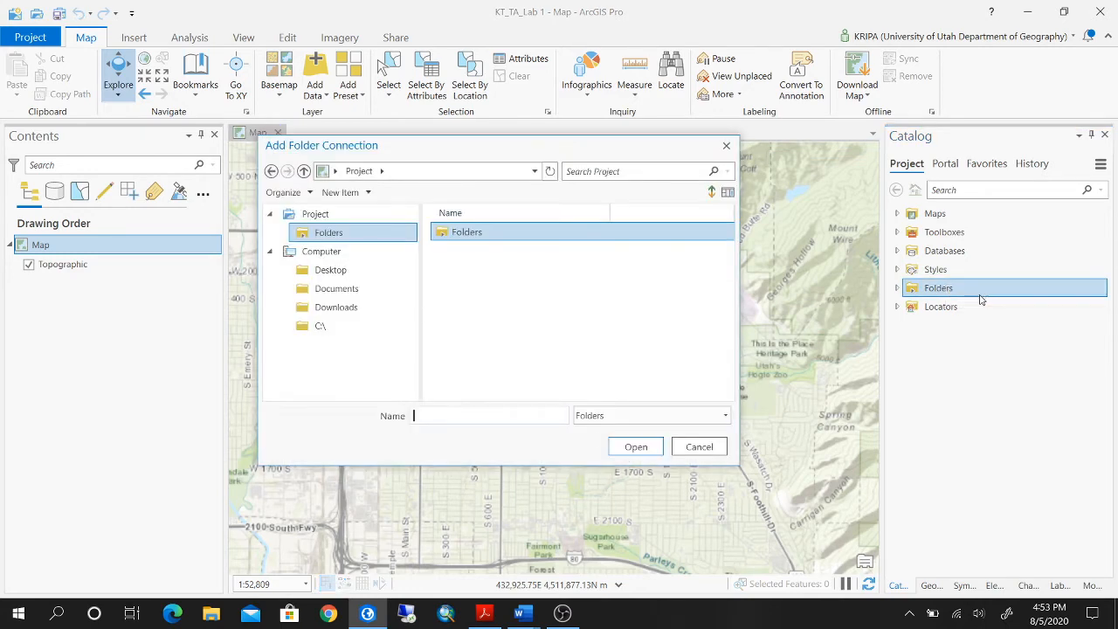
click(365, 271)
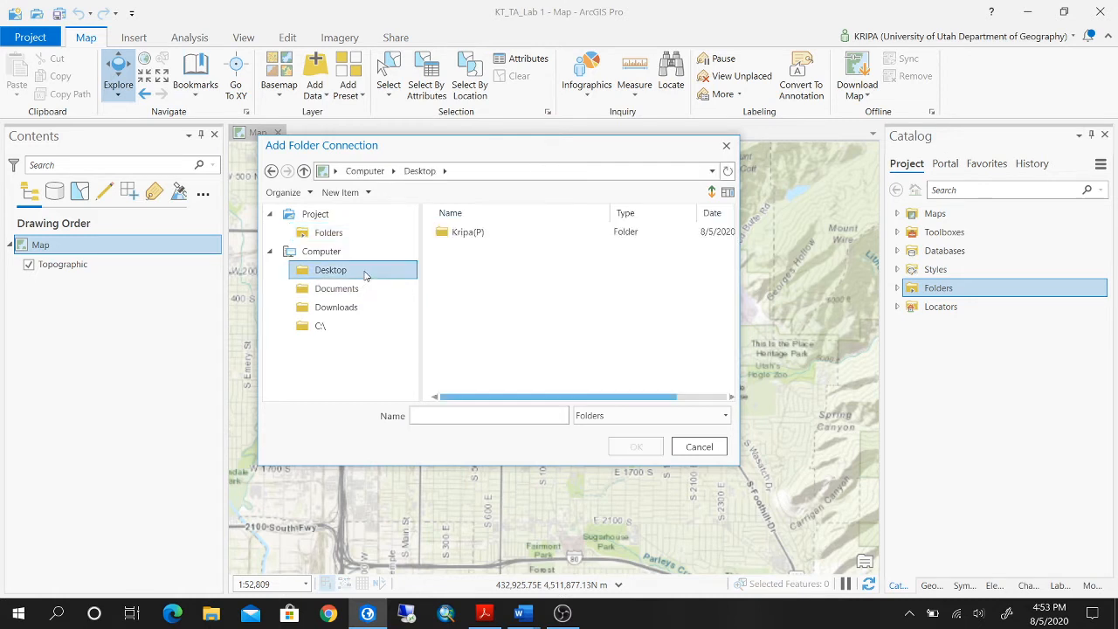
double_click(472, 233)
double_click(485, 288)
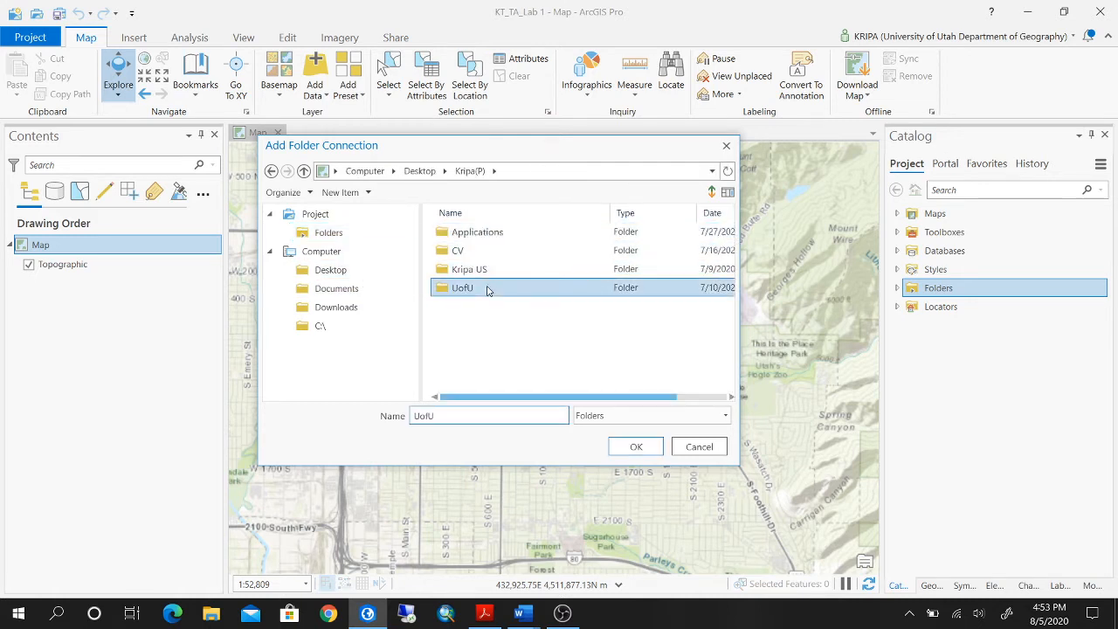
double_click(541, 324)
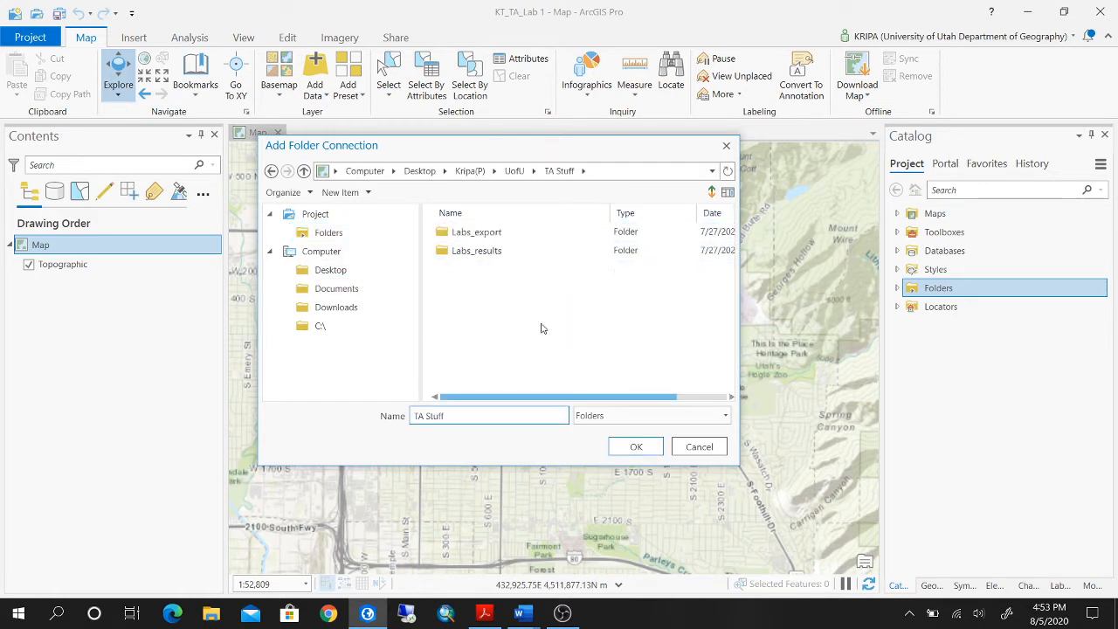
click(495, 232)
double_click(495, 234)
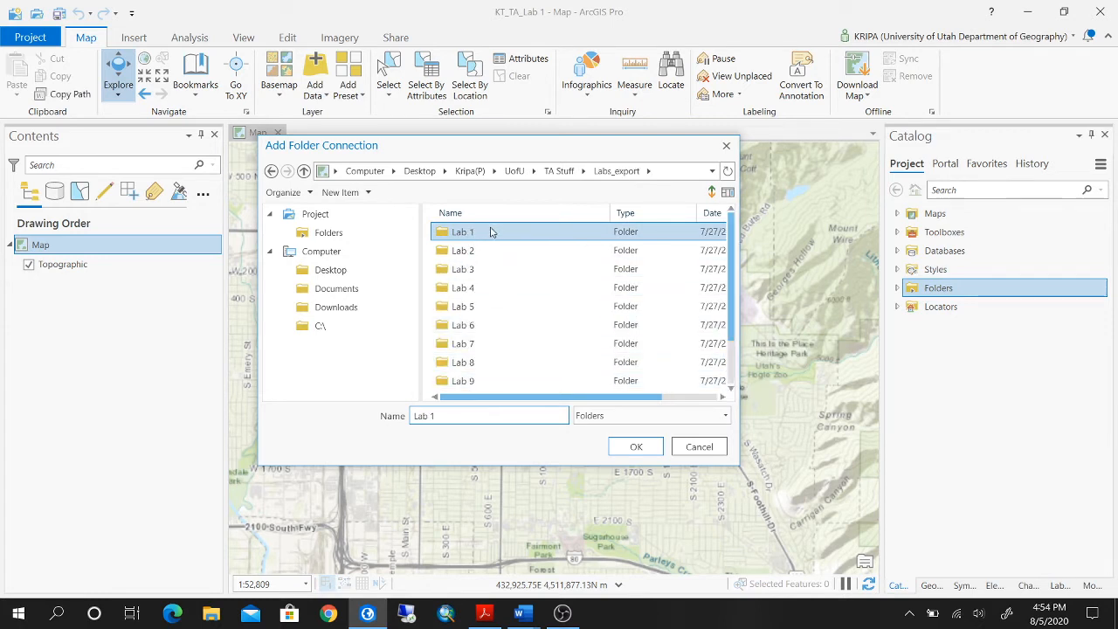
double_click(491, 232)
click(469, 271)
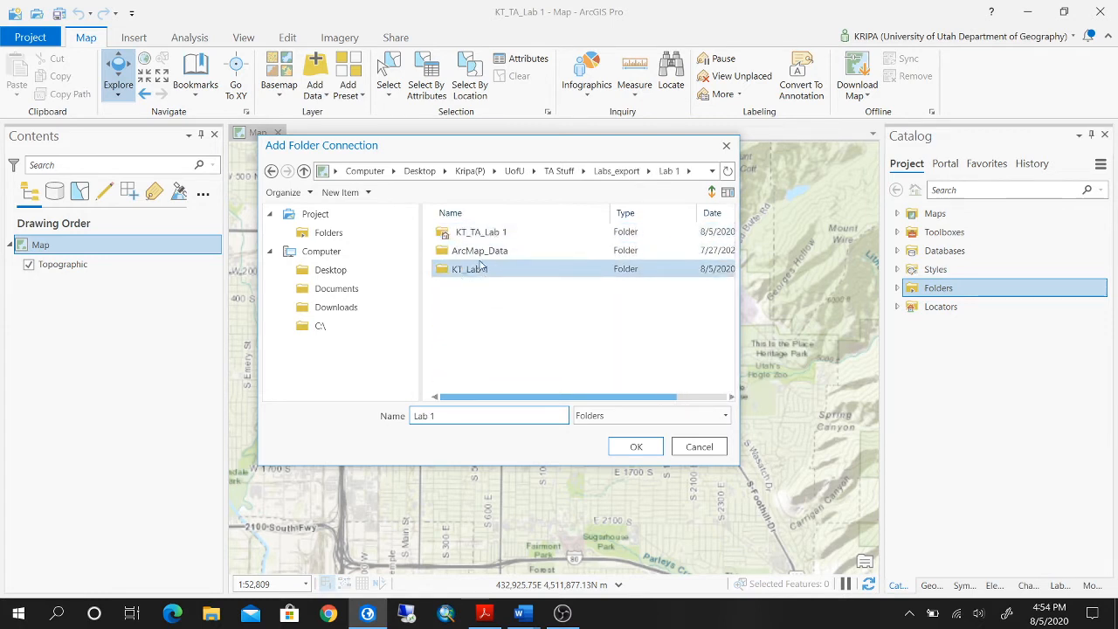
click(502, 251)
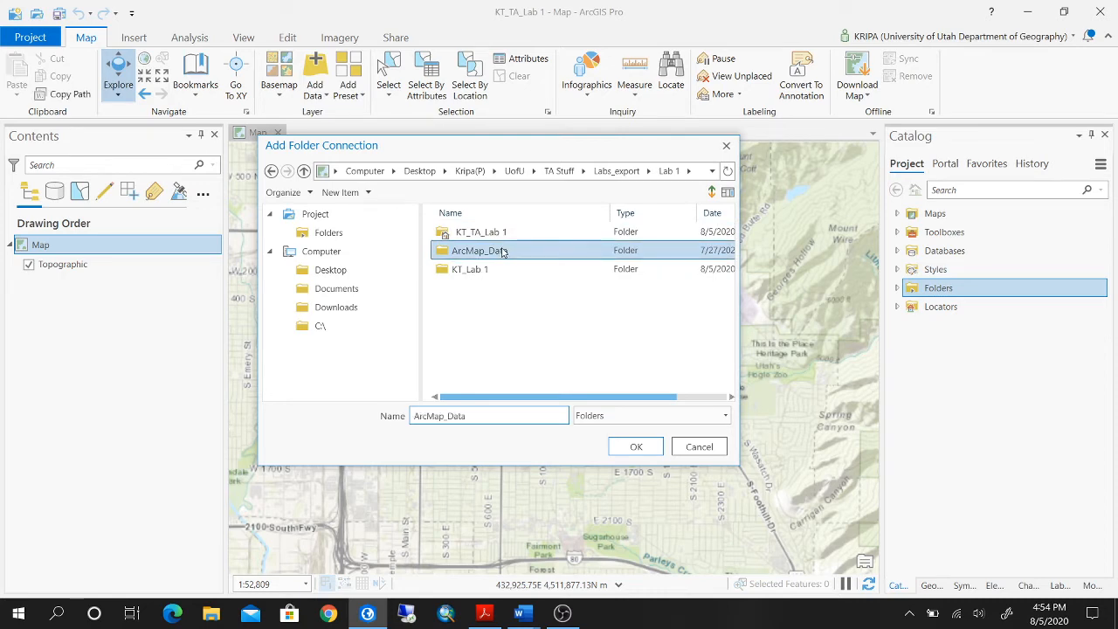
click(637, 448)
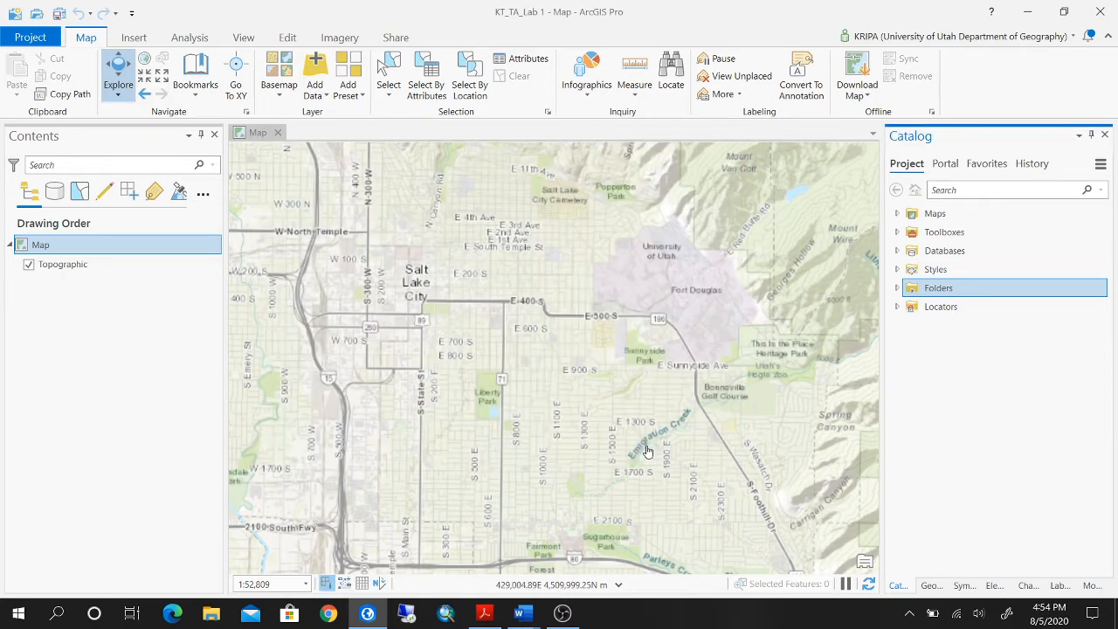
Add Libraries_Lab01 and Schools_Lab01 to the map from Geog3100_Lab01.gdb in the connected ArcMap_Data folder.
click(897, 289)
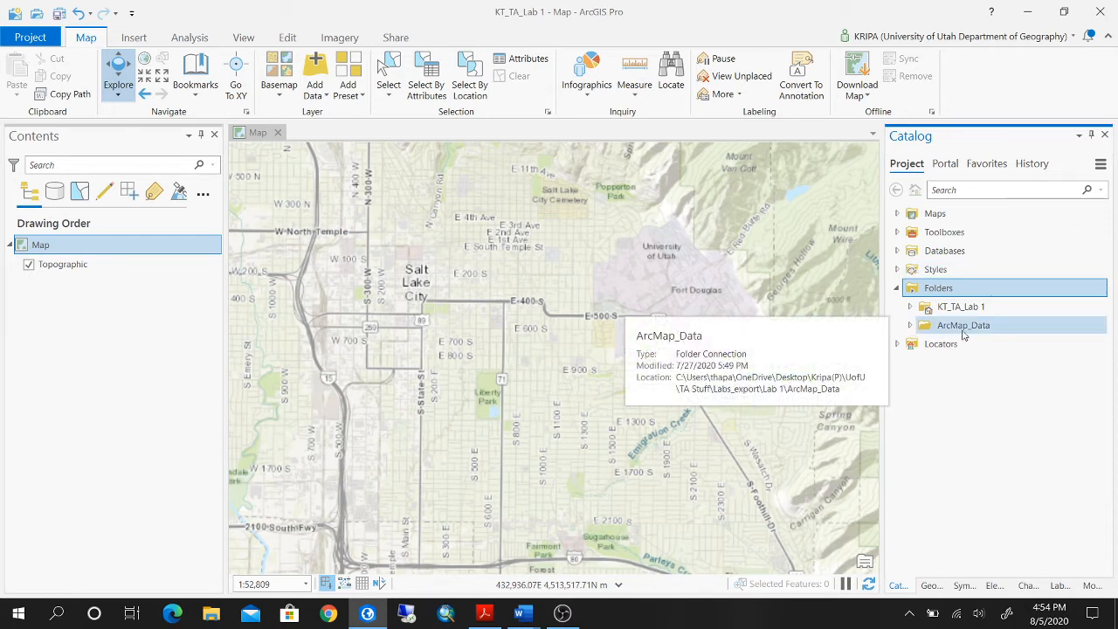
click(913, 326)
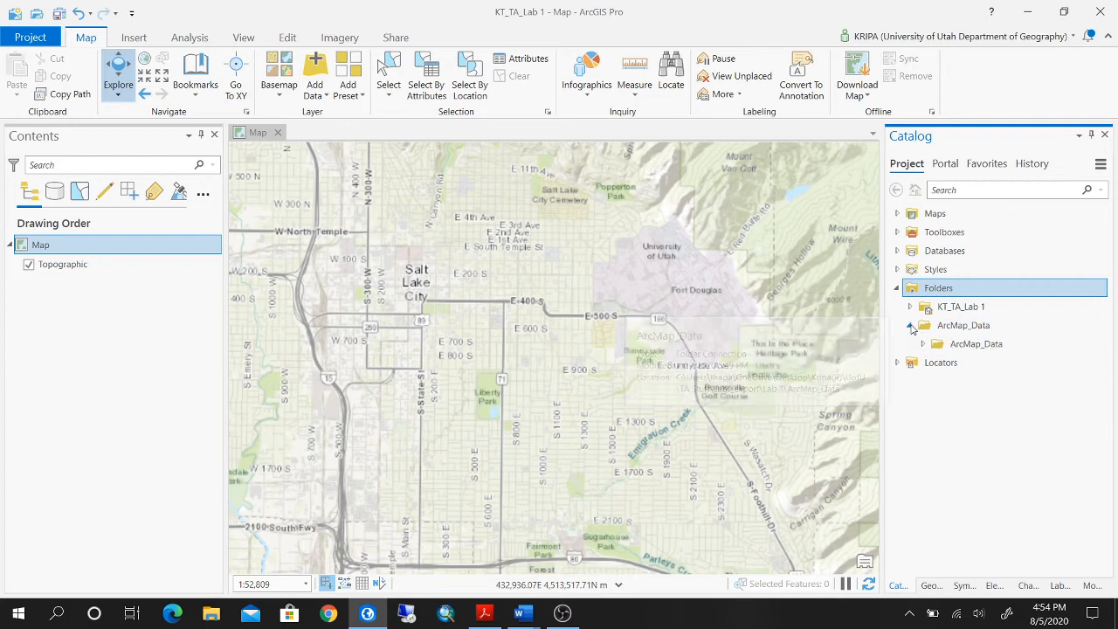
click(923, 344)
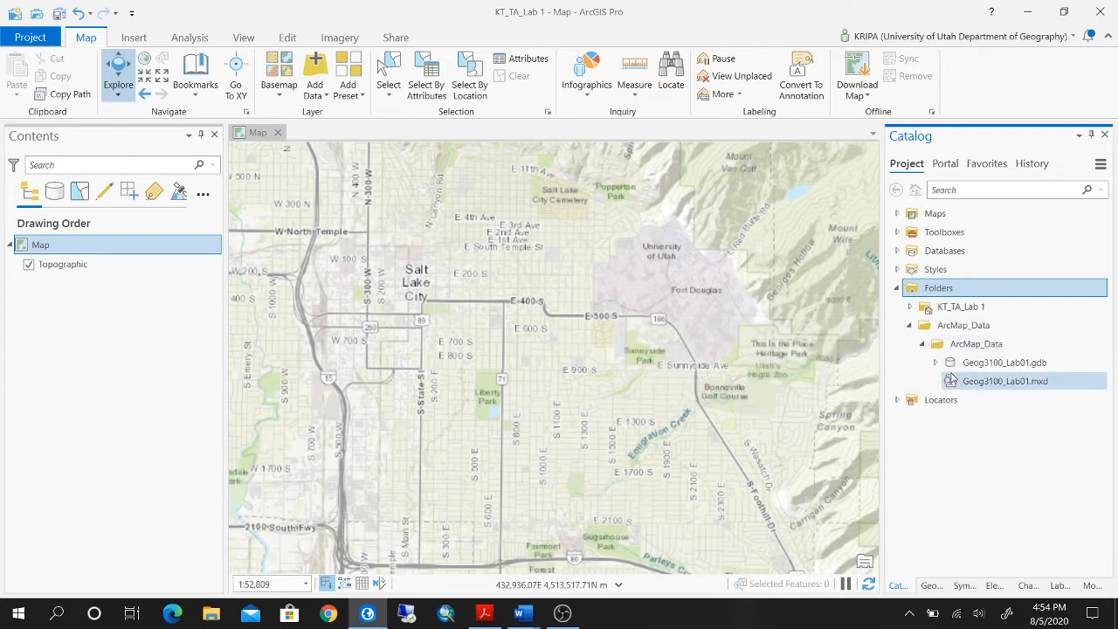
click(934, 363)
click(995, 382)
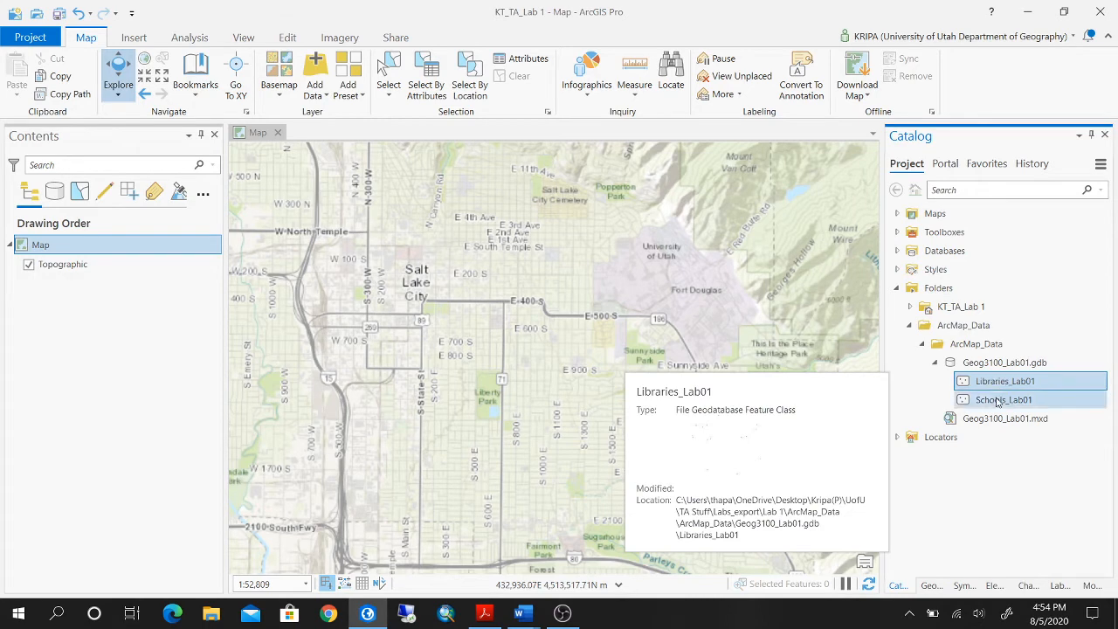
ctrl+click(999, 401)
drag(1049, 379, 545, 321)
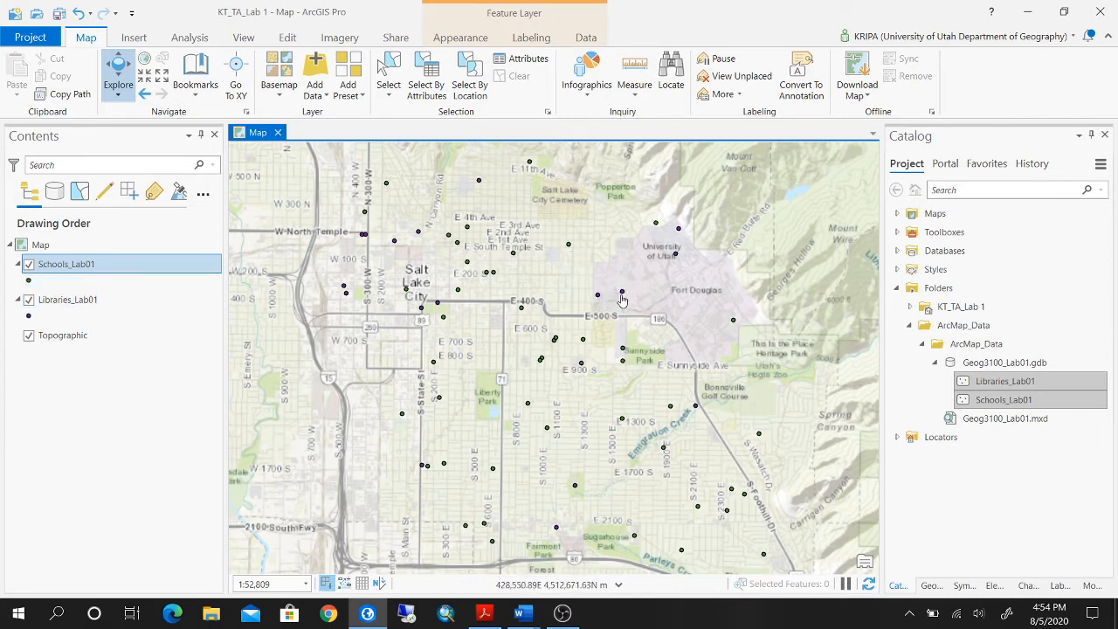
Switch to GEOG_3100_Lab_01.docx in Word to read the work plan, and return to ArcGIS Pro.
mouse_move(521, 613)
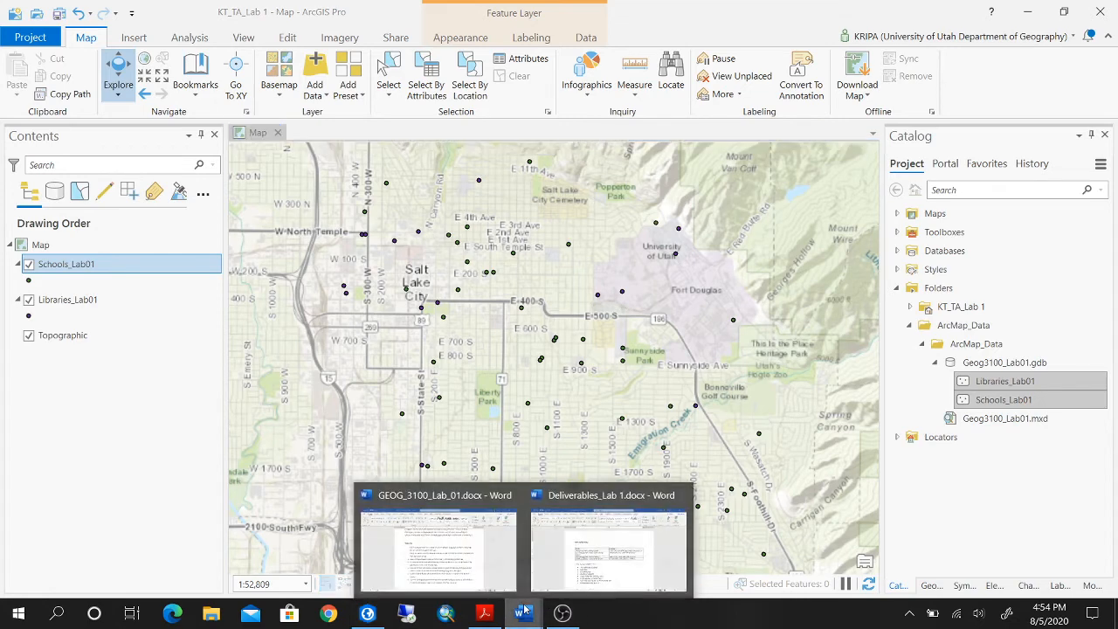
click(463, 540)
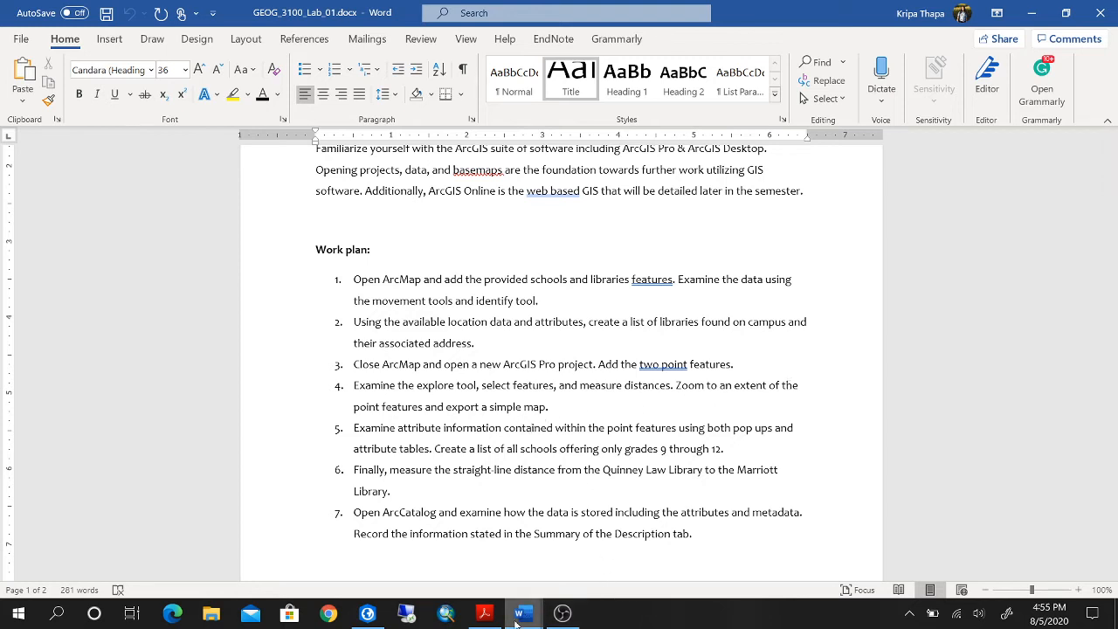
mouse_move(484, 619)
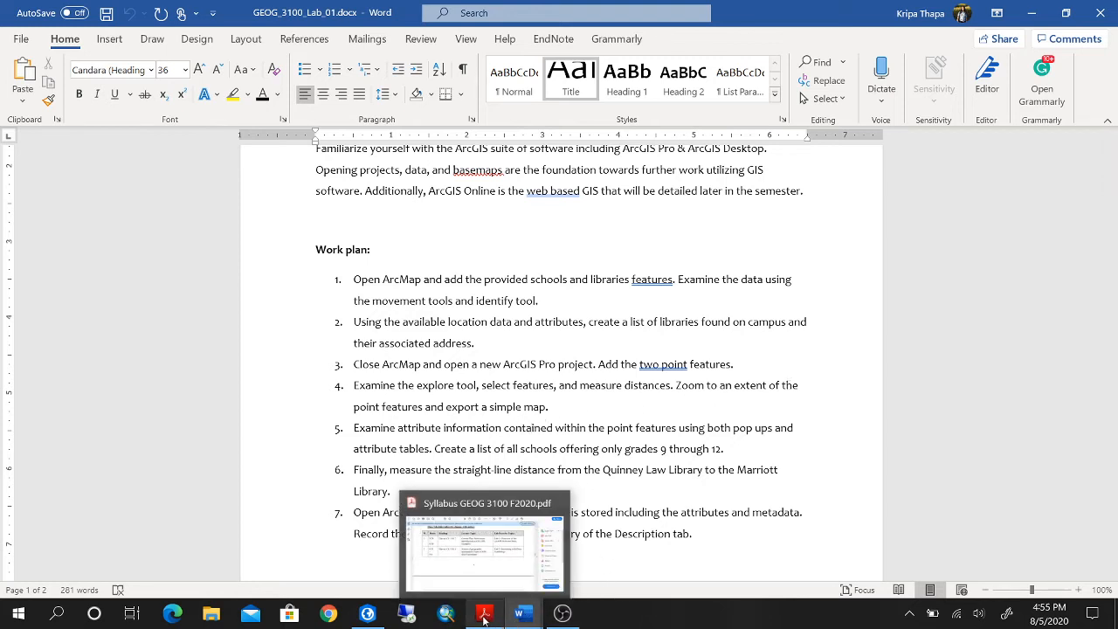
click(368, 615)
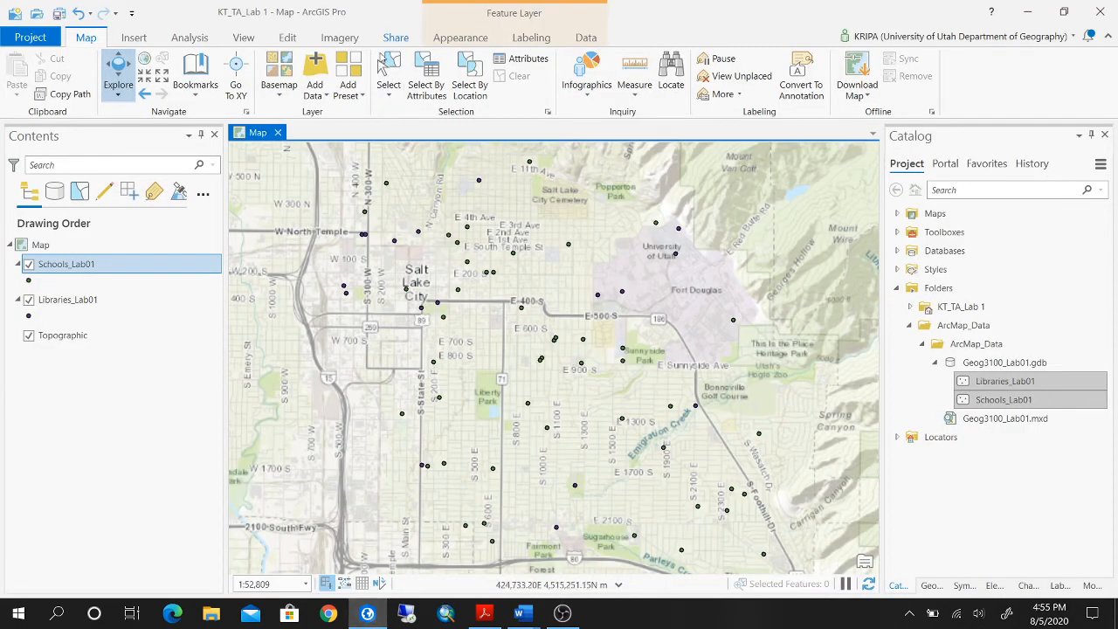
Select the school and library points around the University of Utah and Fort Douglas with a rectangle selection.
click(392, 94)
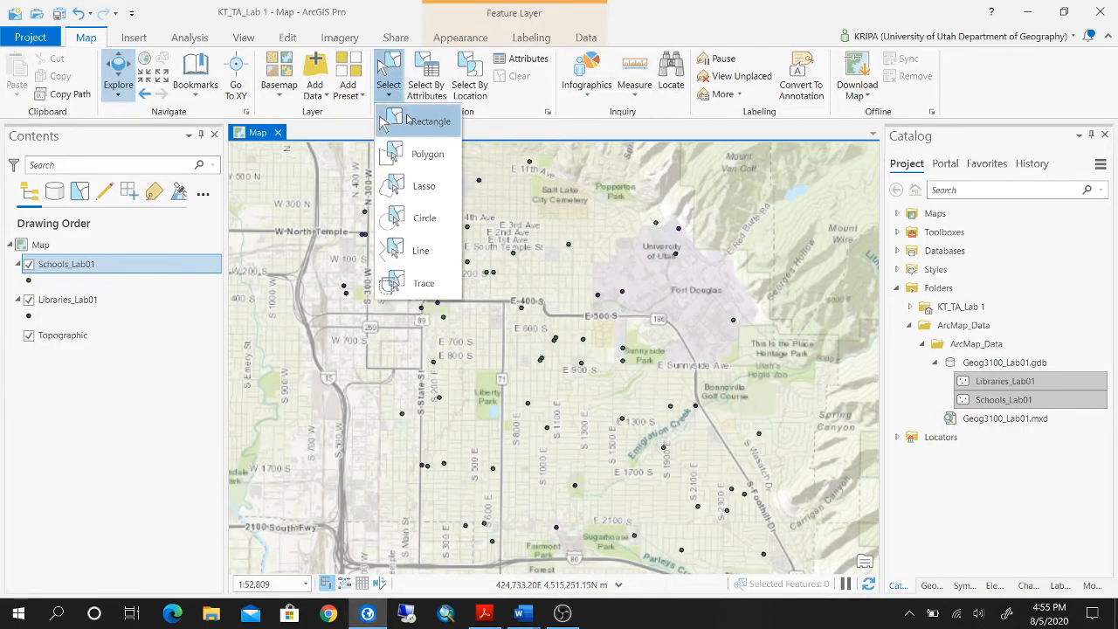
click(421, 121)
drag(594, 201, 761, 339)
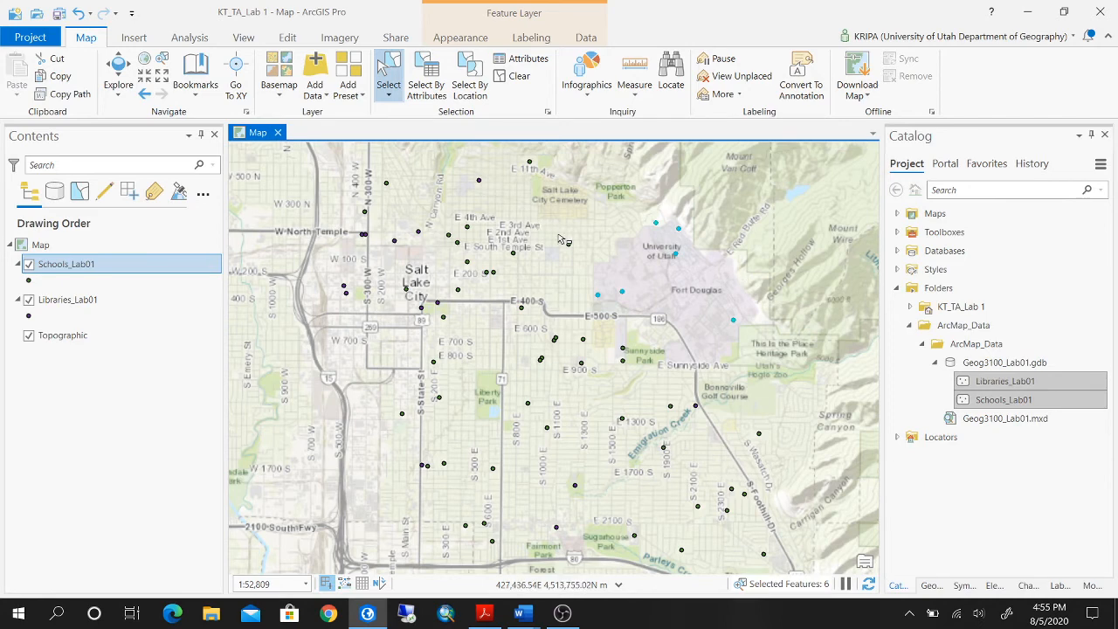
Use the Explore tool to view the pop-up attributes of the Quinney Law Library and of the selected school north of the University of Utah.
click(120, 87)
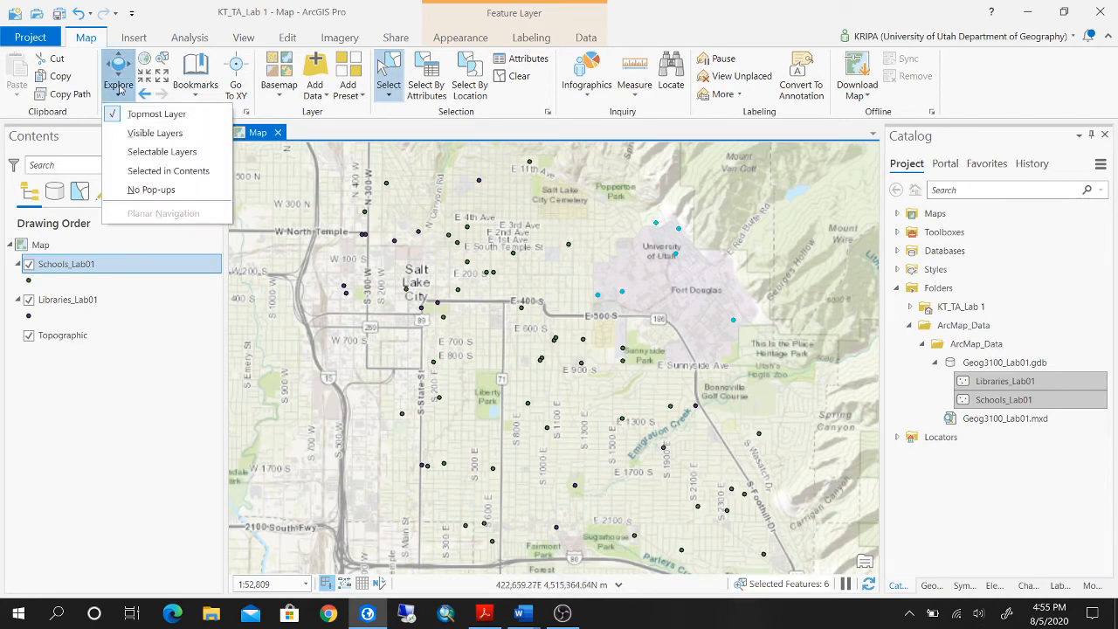
click(119, 74)
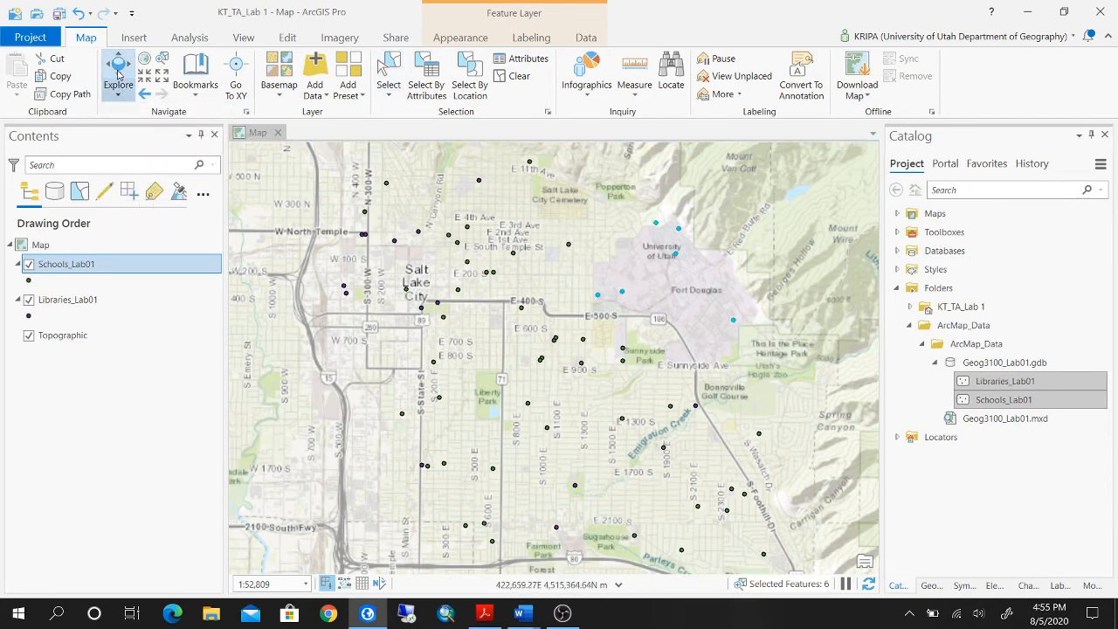
click(599, 297)
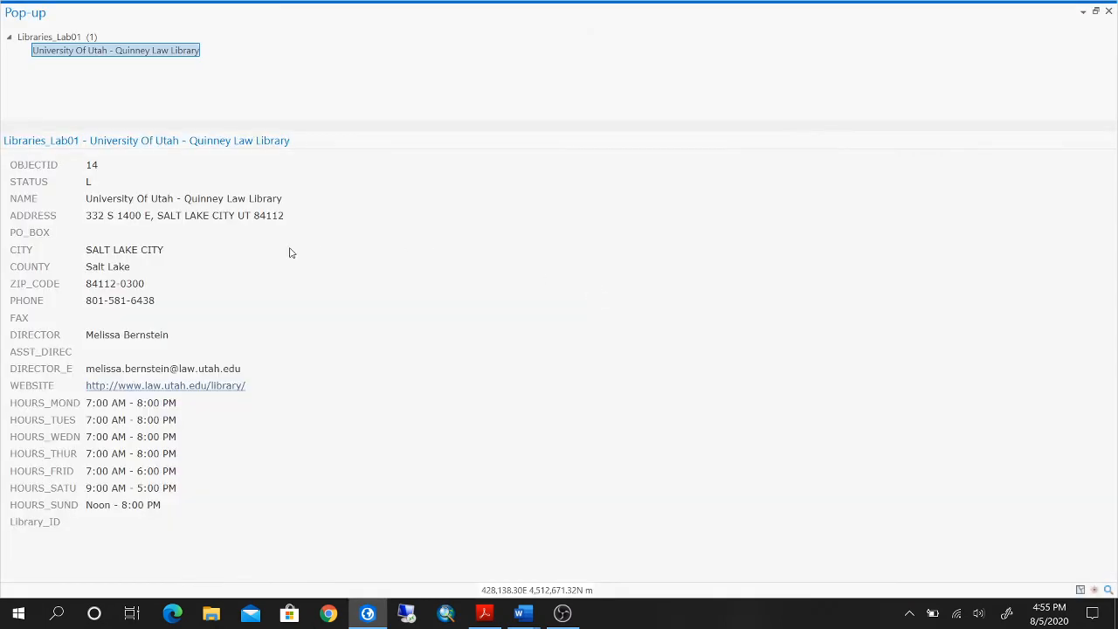
click(1108, 11)
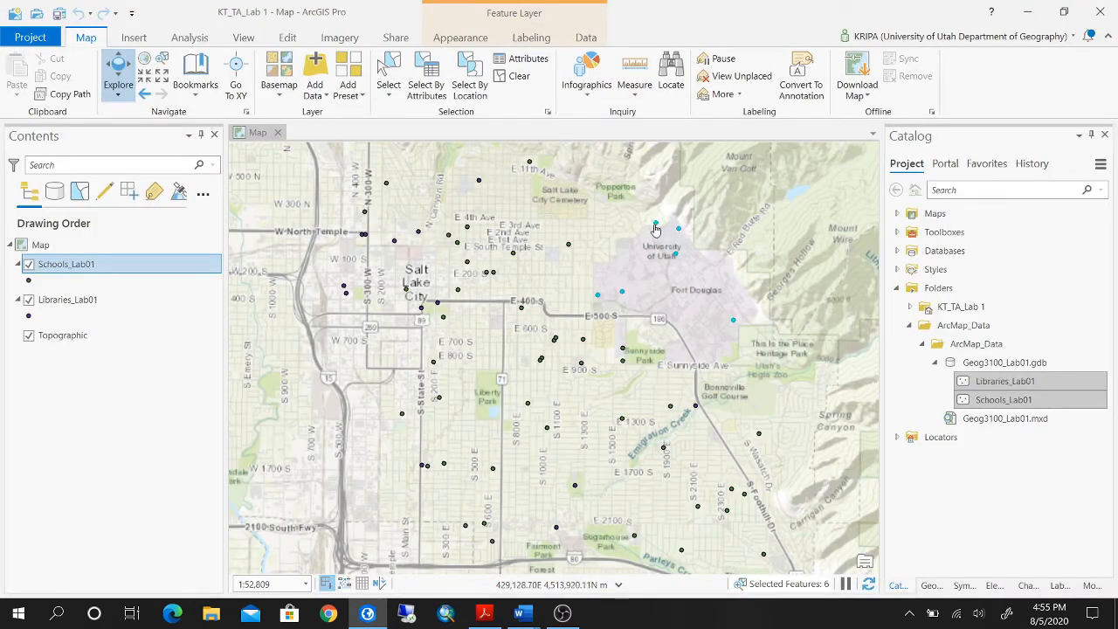
click(655, 229)
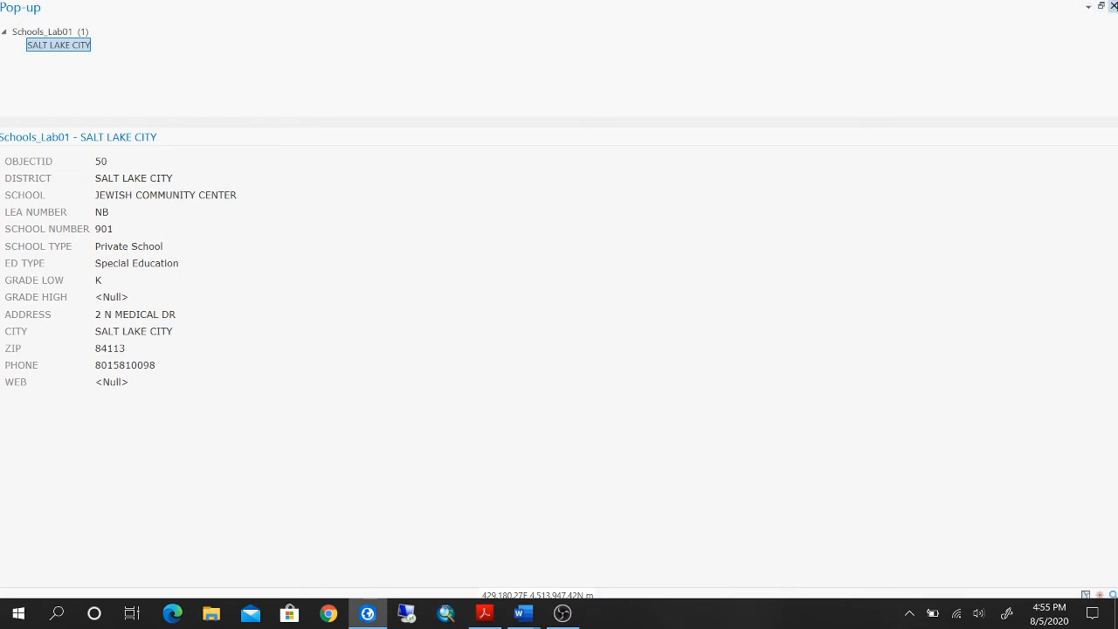
View the pop-up attributes of the Eccles Health Sciences Library and of the selected school southeast of Fort Douglas.
click(1113, 6)
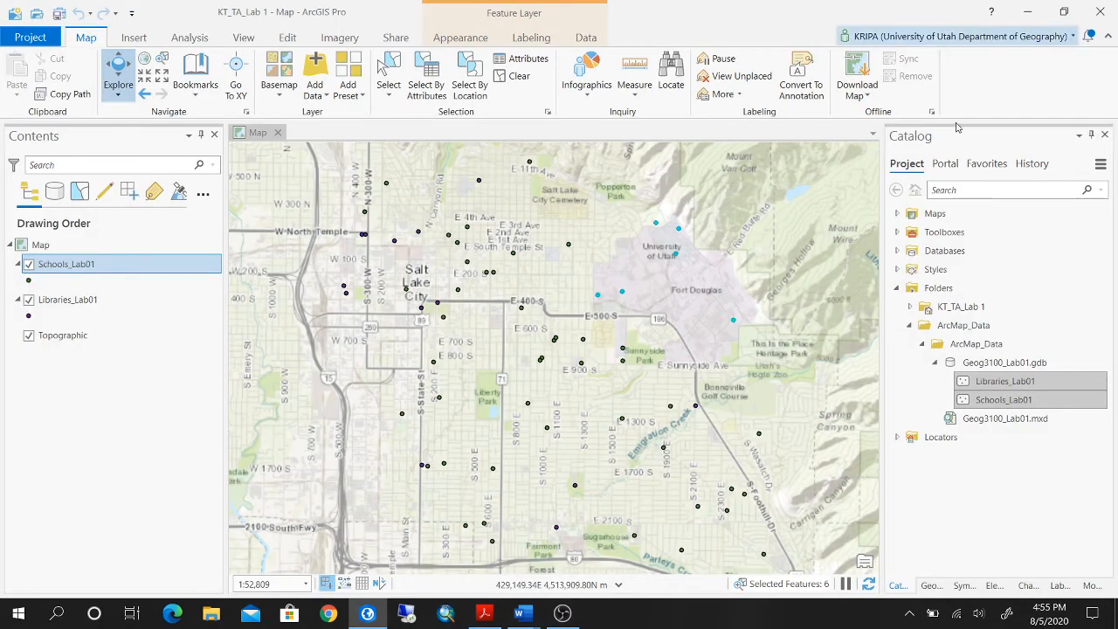
click(676, 256)
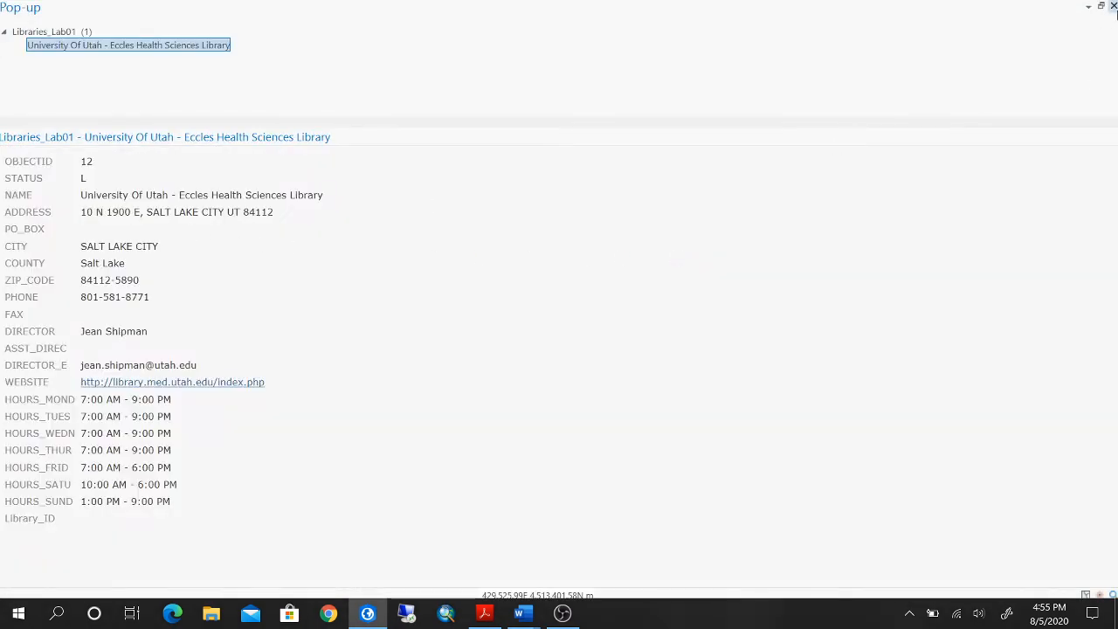
click(1113, 6)
click(731, 323)
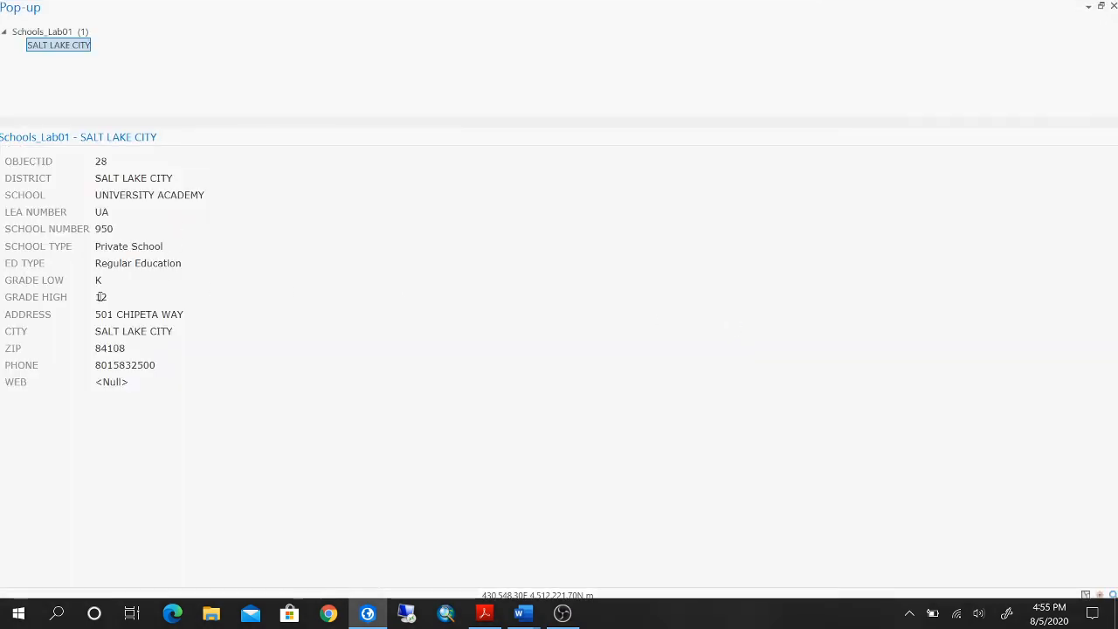
click(1113, 6)
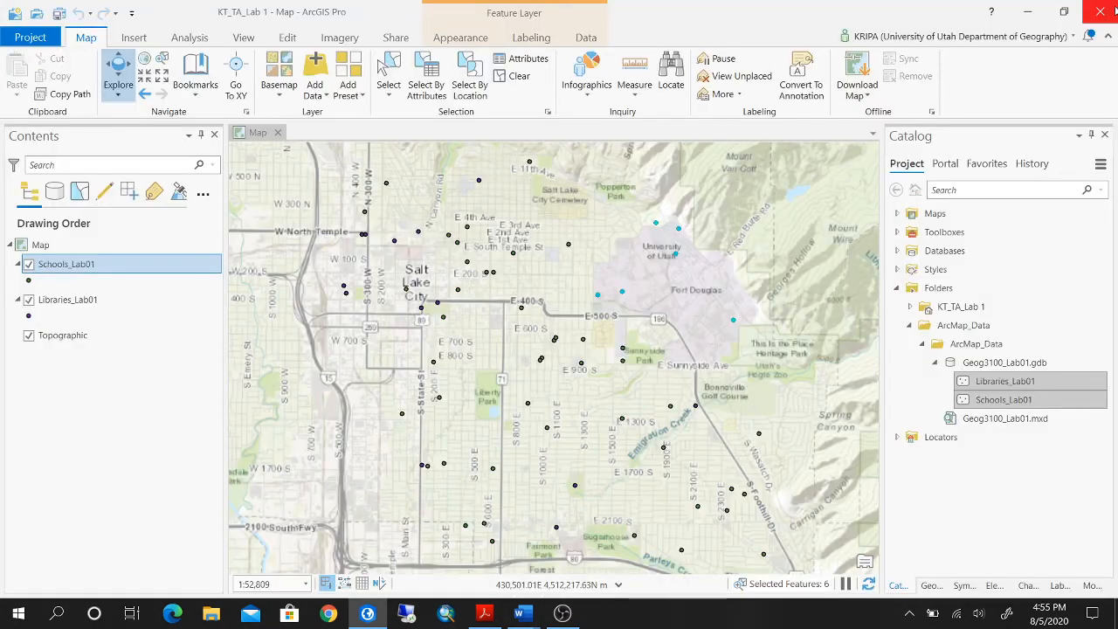
Open the attribute tables of the Schools_Lab01 and Libraries_Lab01 layers.
right_click(164, 265)
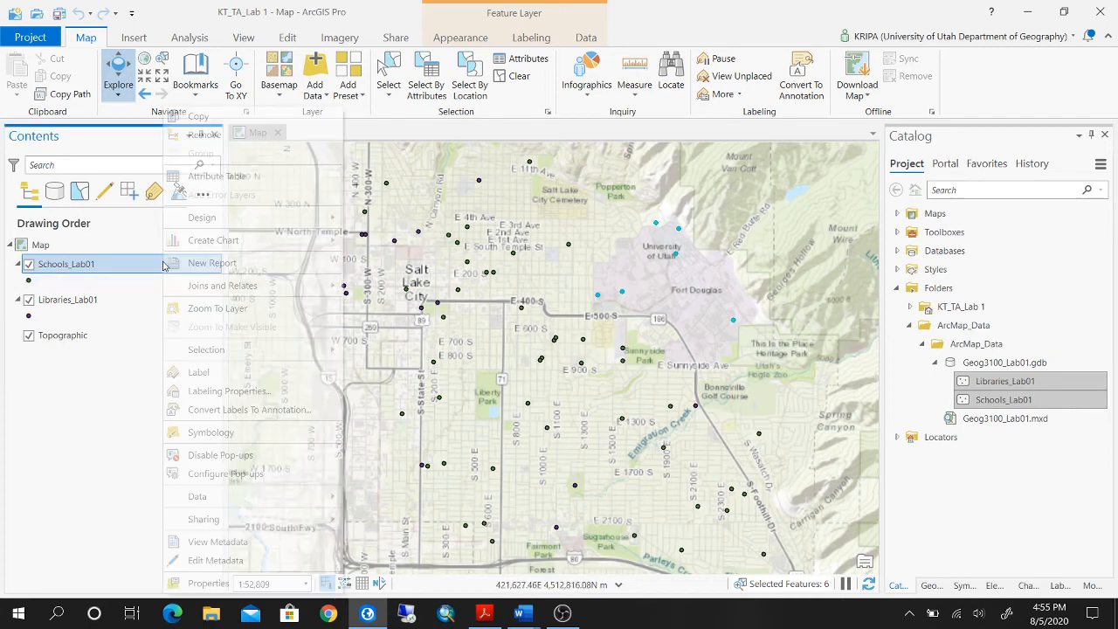
click(264, 178)
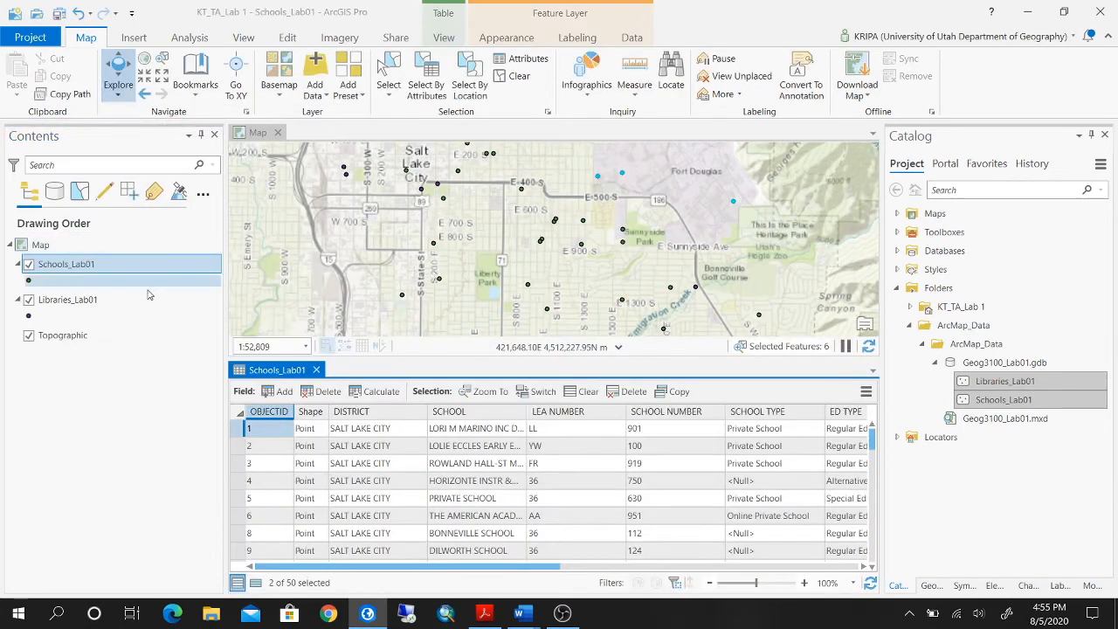
click(131, 300)
right_click(135, 304)
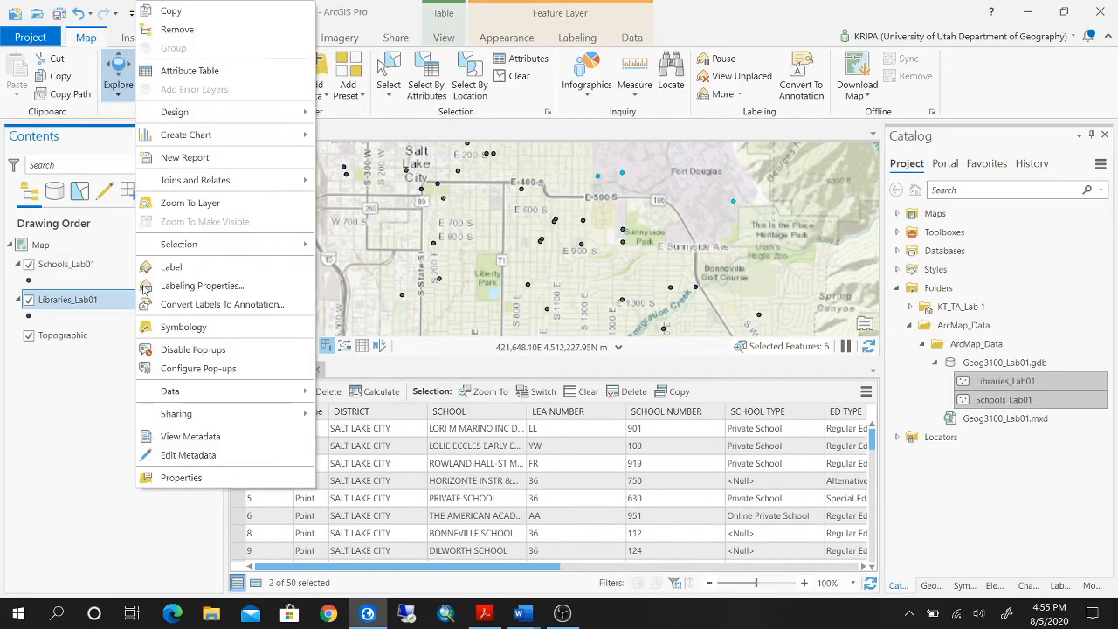
click(275, 78)
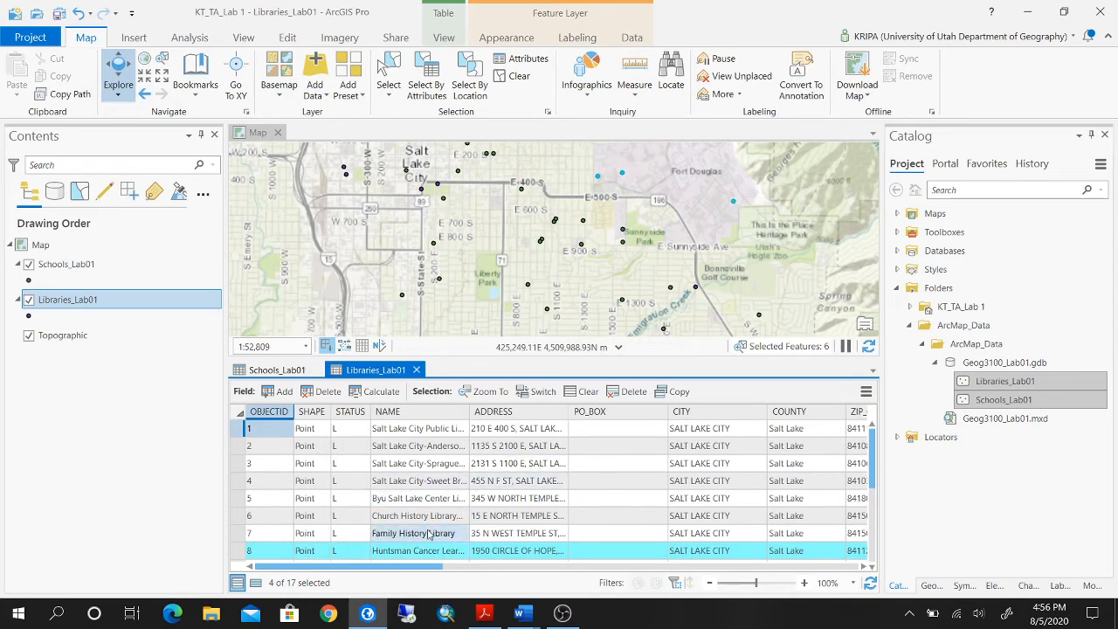
Examine the selected records in the libraries and schools tables, and compare the University Academy record with its map pop-up.
scroll(353, 550, down, 2)
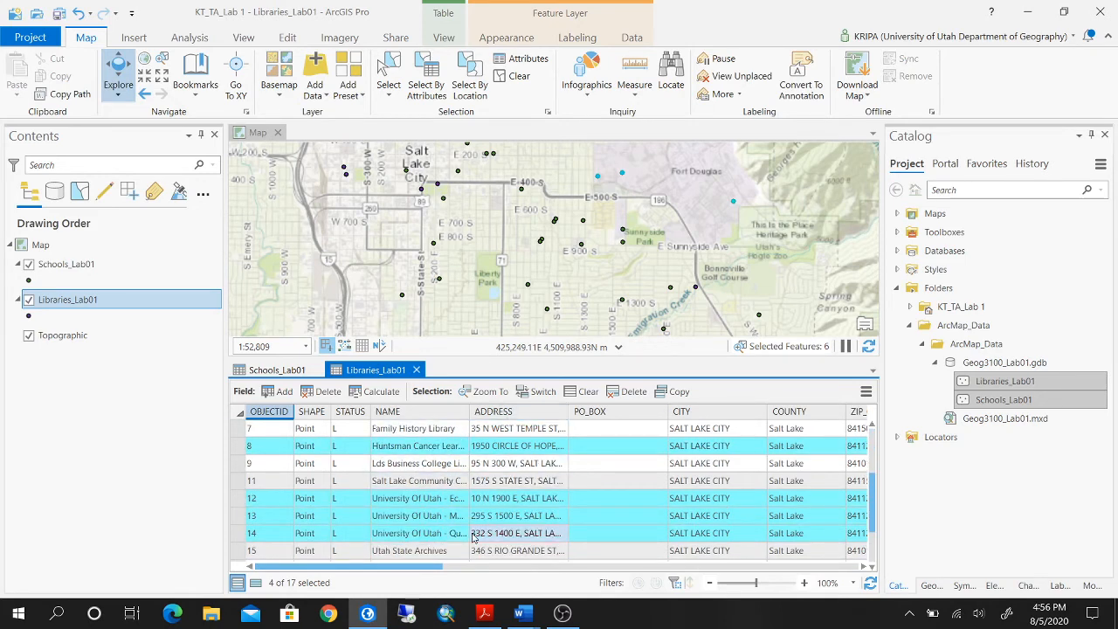
scroll(479, 502, down, 2)
scroll(478, 502, up, 4)
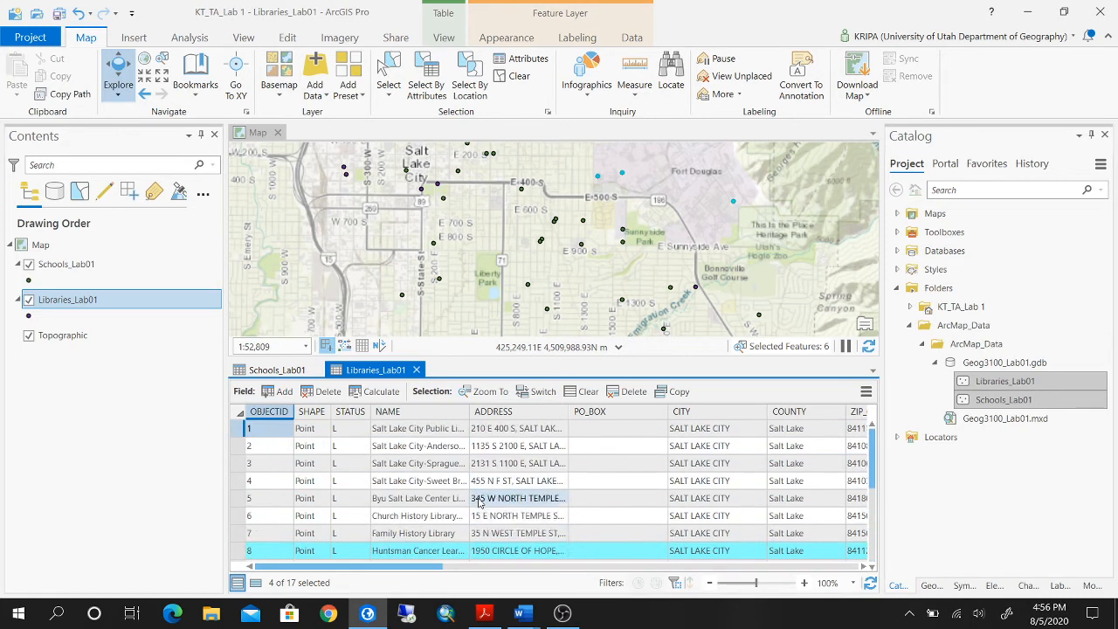
click(276, 370)
scroll(386, 449, down, 9)
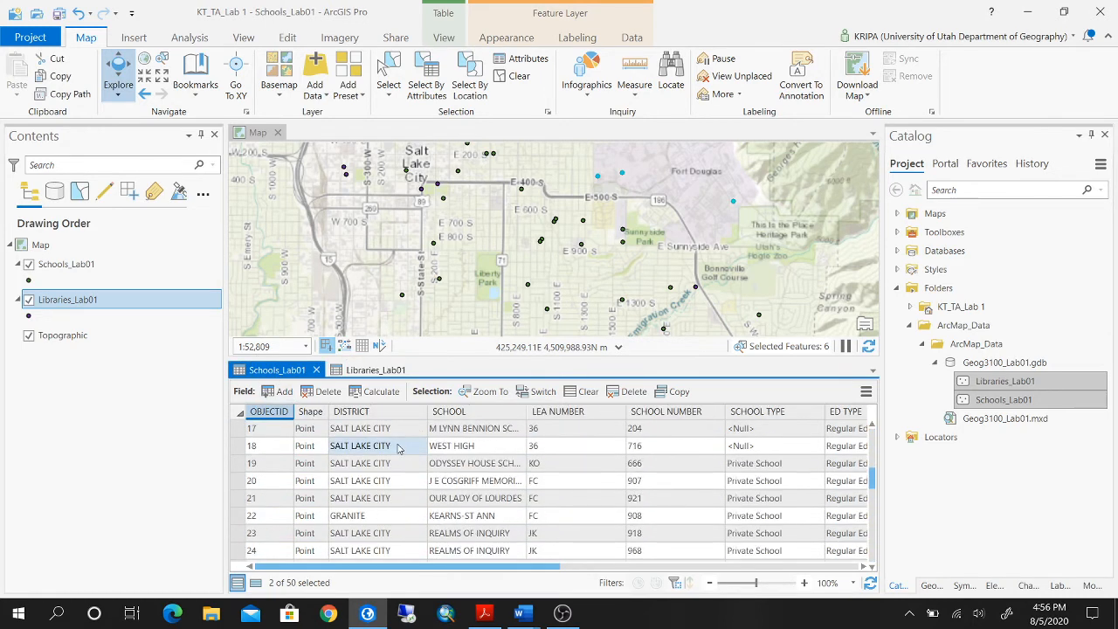
scroll(384, 449, up, 2)
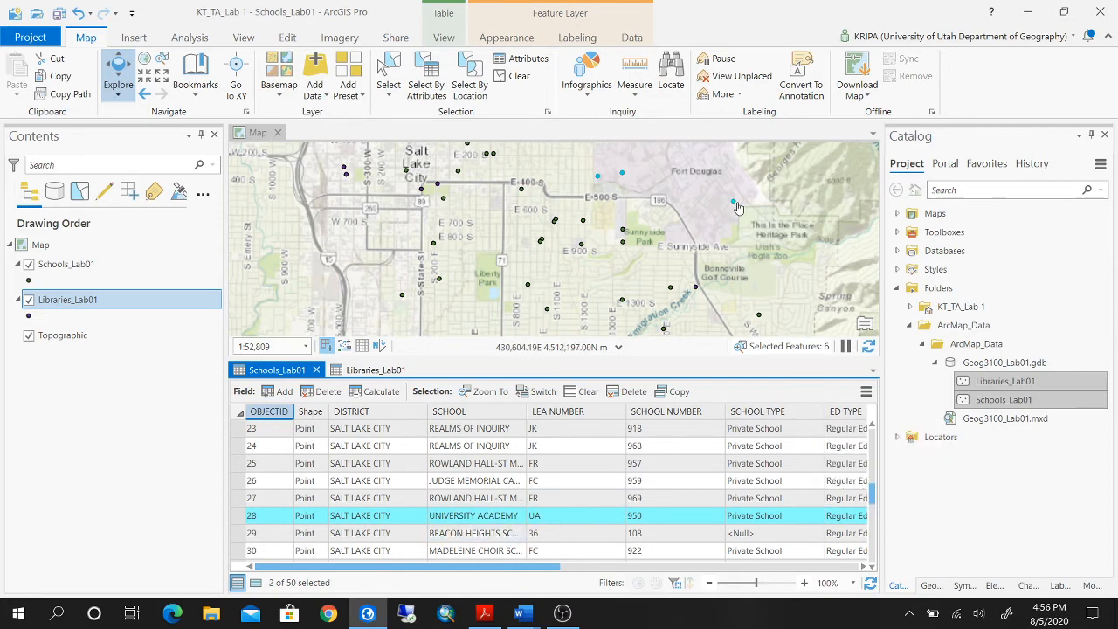
click(737, 204)
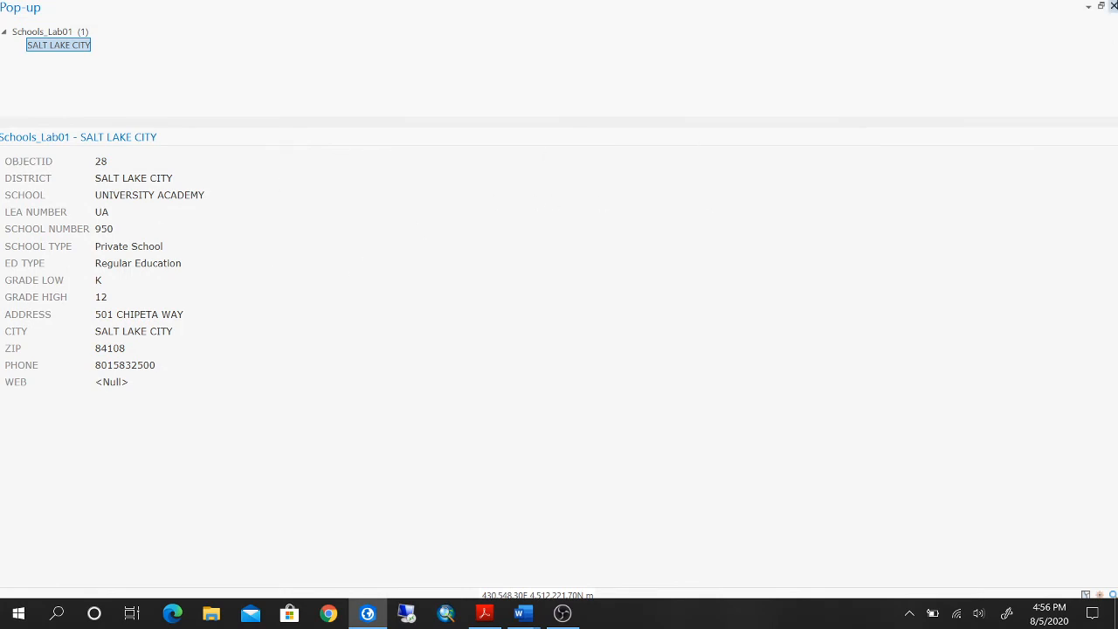
click(1113, 6)
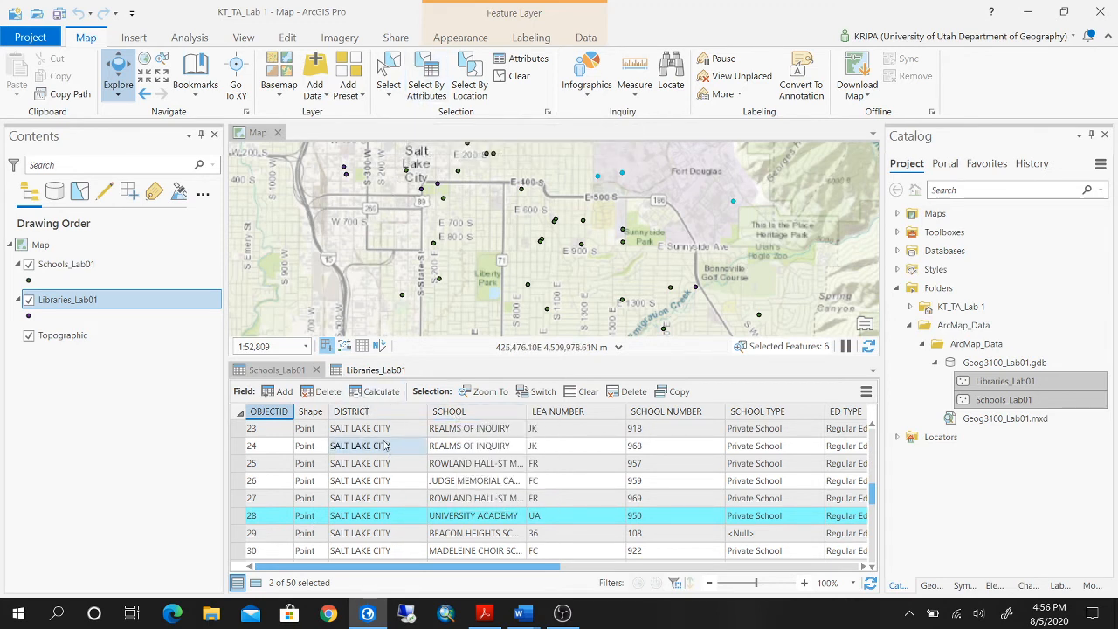
Close both attribute tables and clear the selection of school and library points on the map.
click(317, 371)
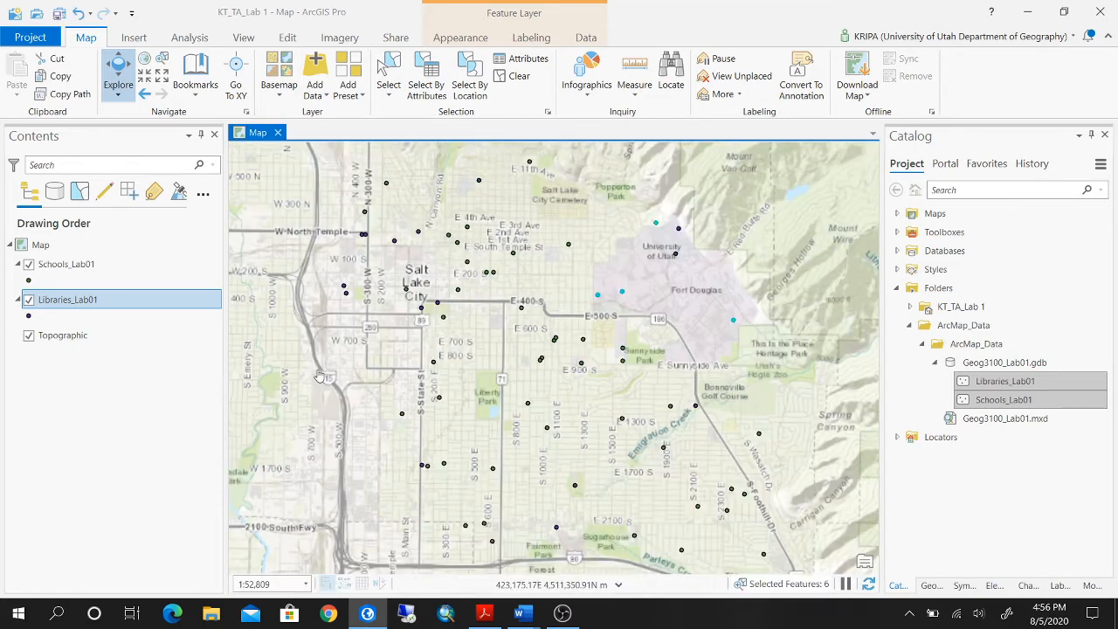
click(322, 371)
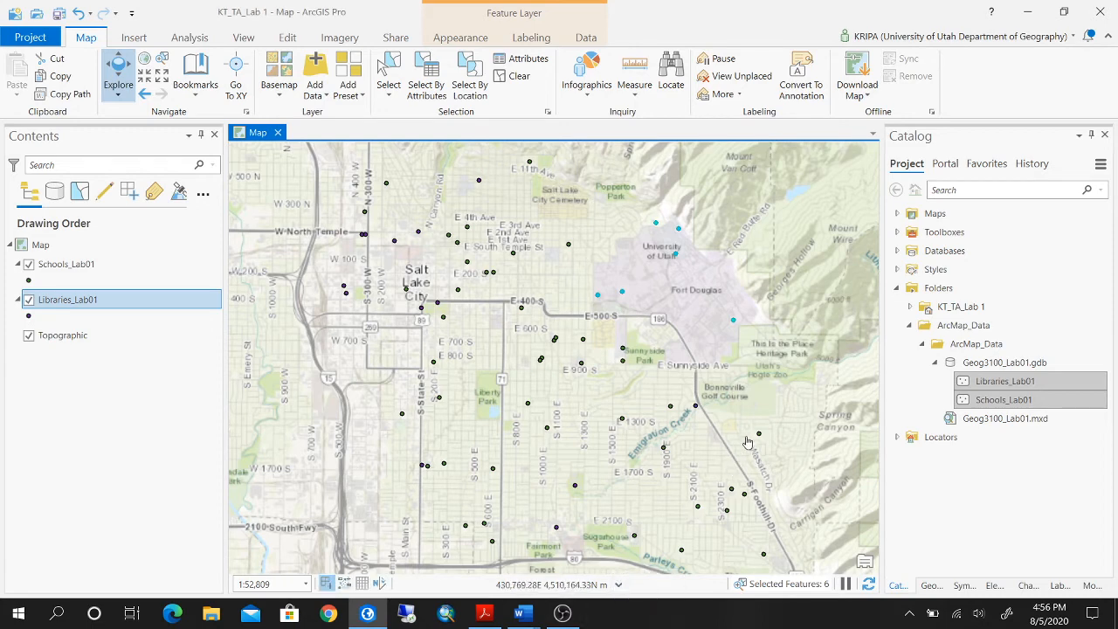
drag(747, 440, 742, 425)
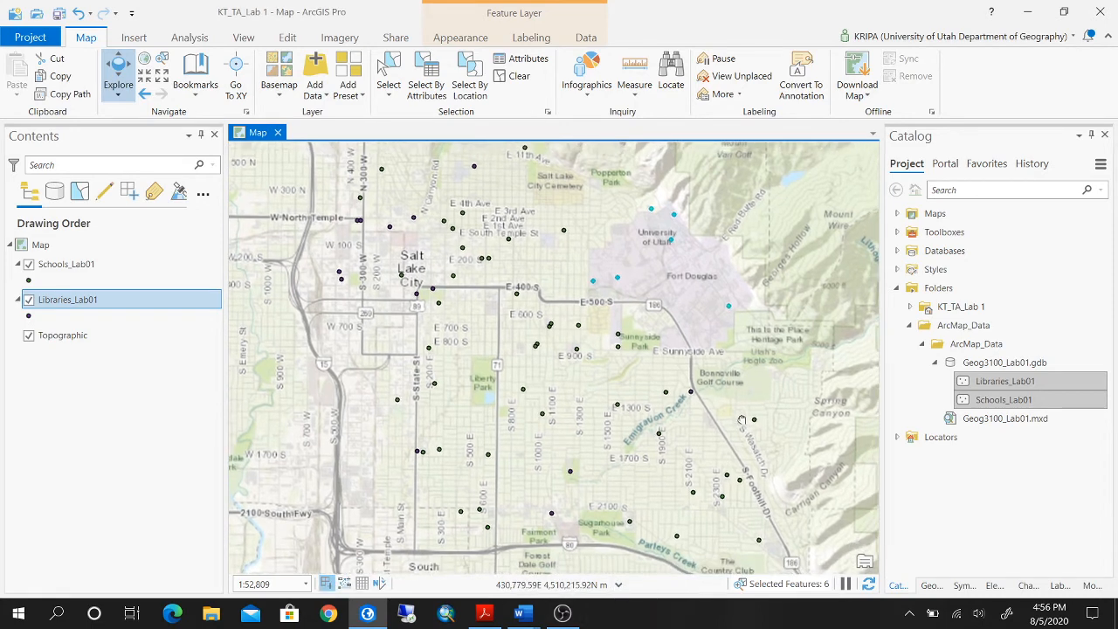
click(520, 79)
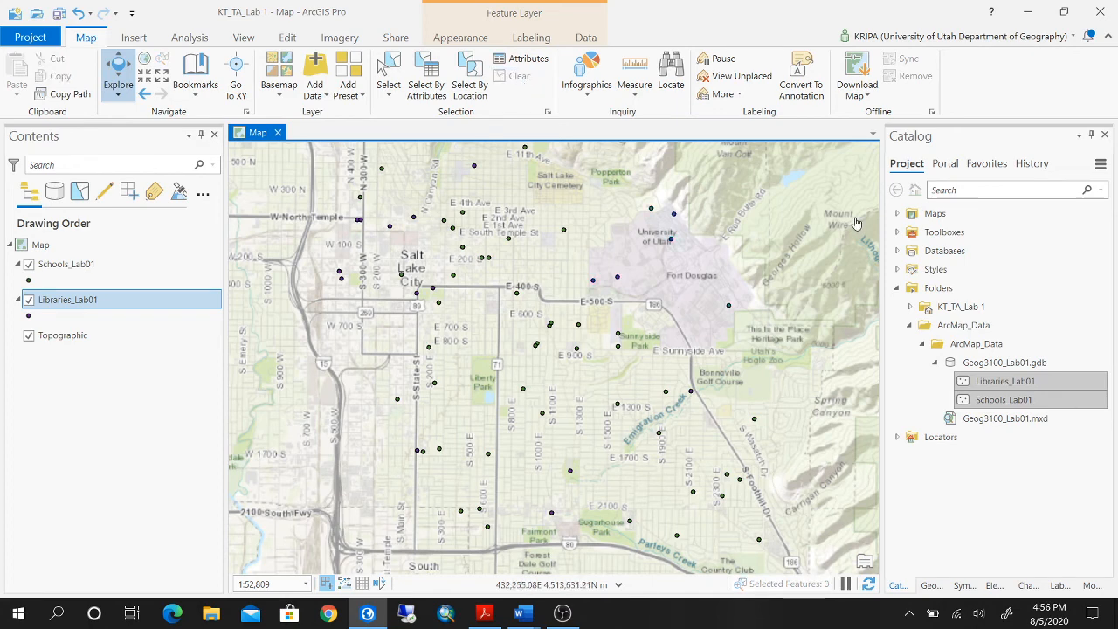
scroll(716, 280, down, 2)
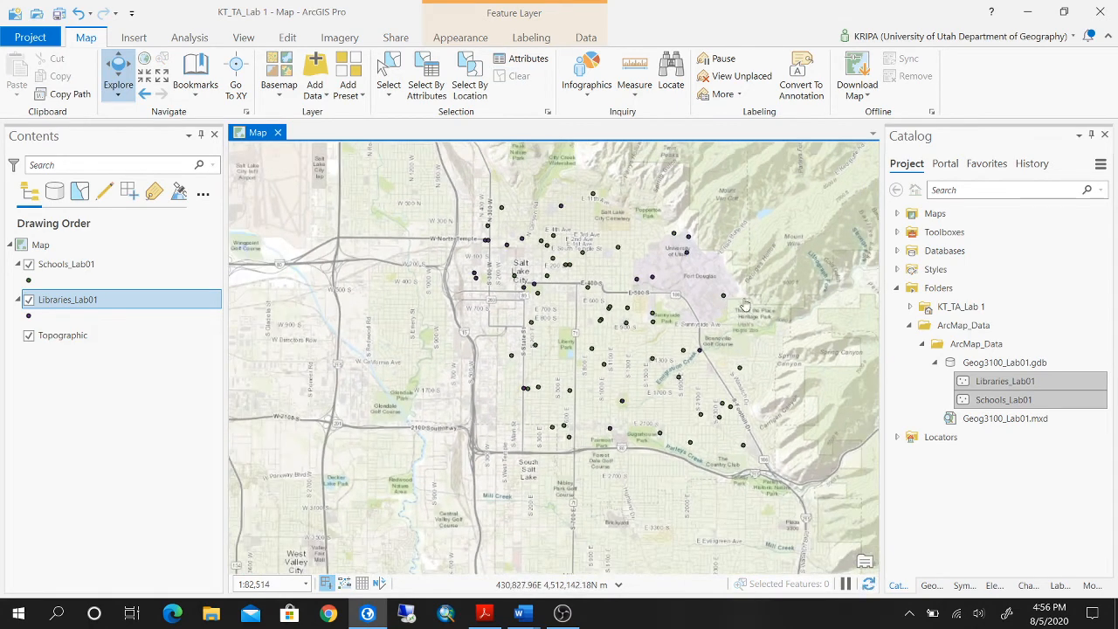
drag(787, 313, 702, 327)
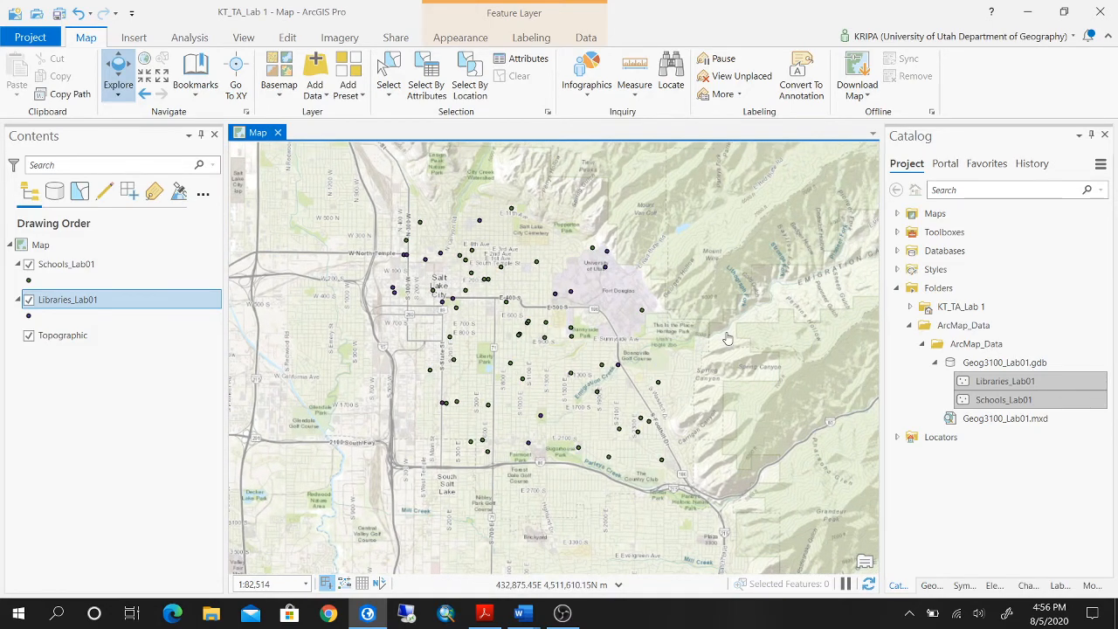
scroll(728, 339, up, 2)
scroll(724, 337, down, 2)
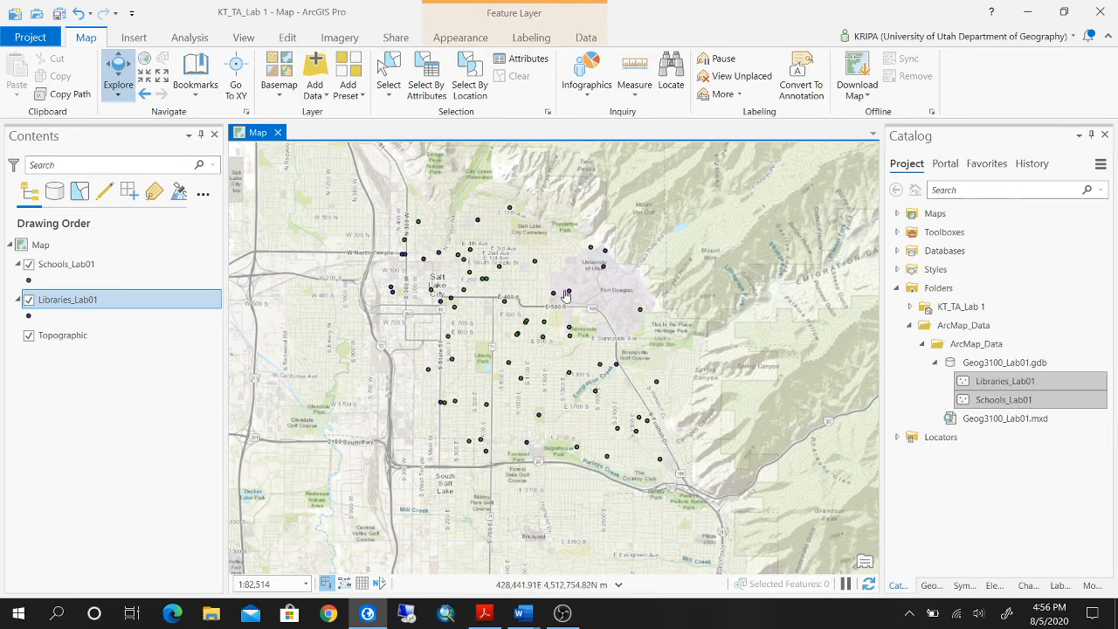
click(125, 271)
right_click(131, 264)
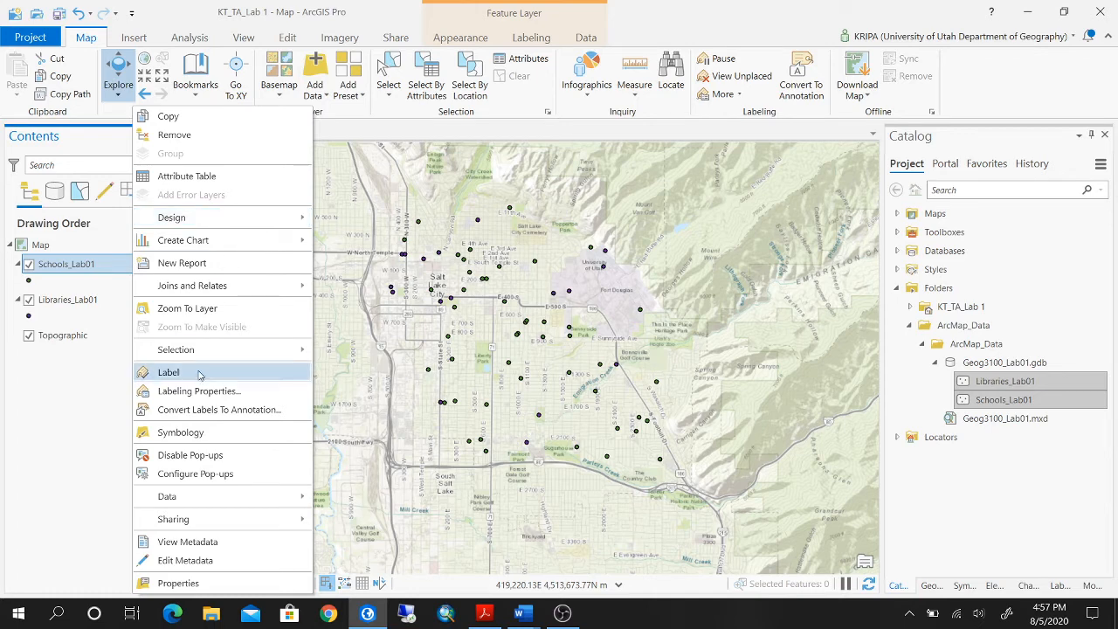
click(240, 314)
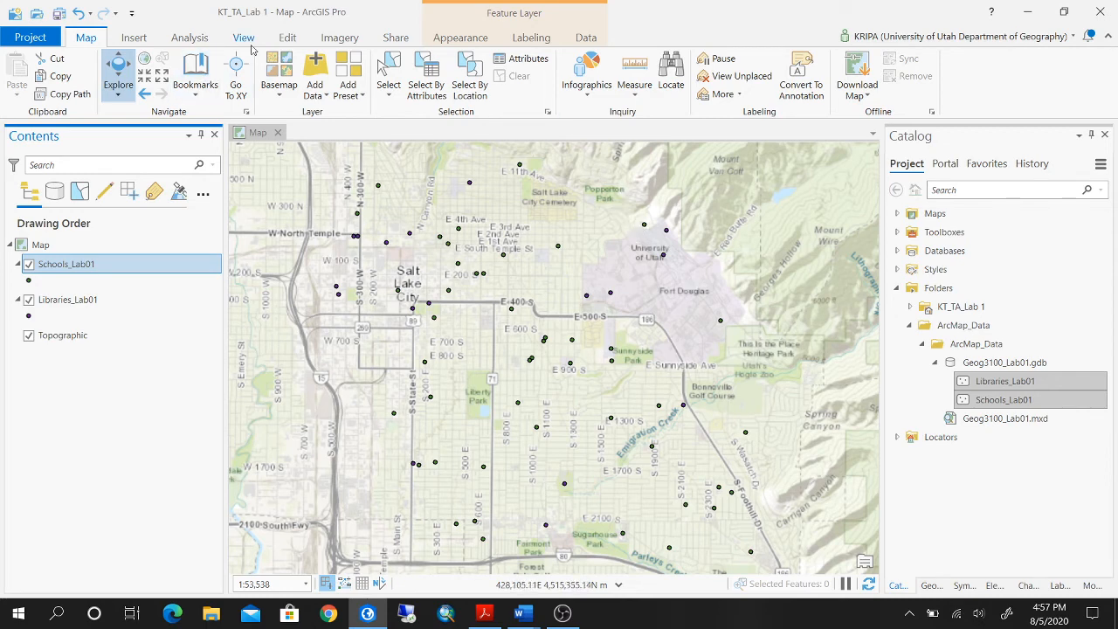
click(398, 38)
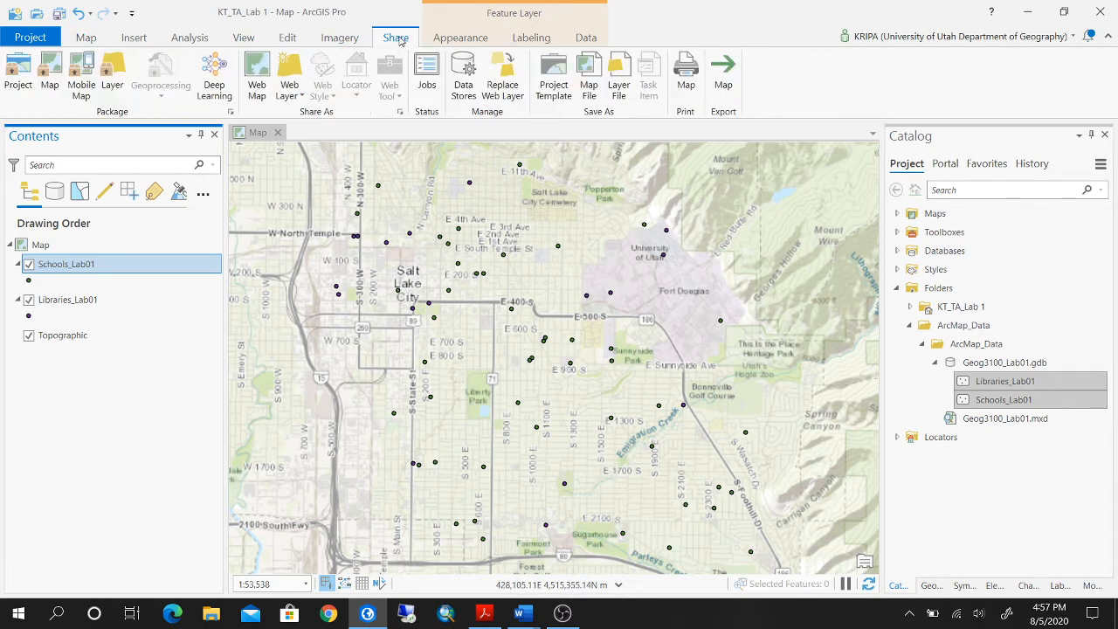
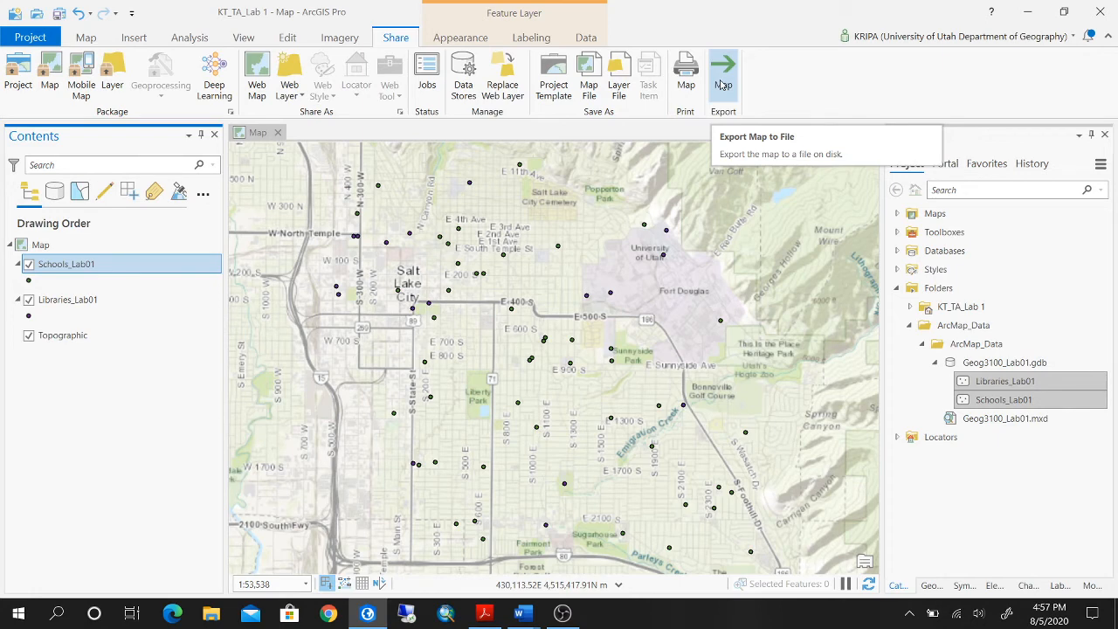
Export the map as a PDF file named Map_Lab 1 in the Lab 1 folder.
click(722, 85)
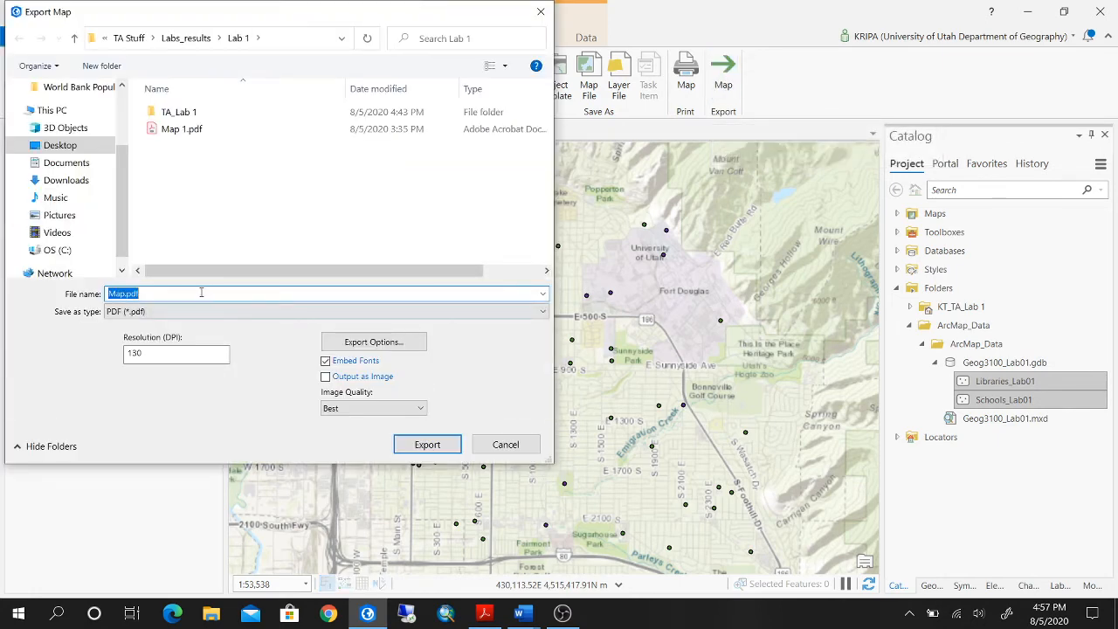
text(mAP)
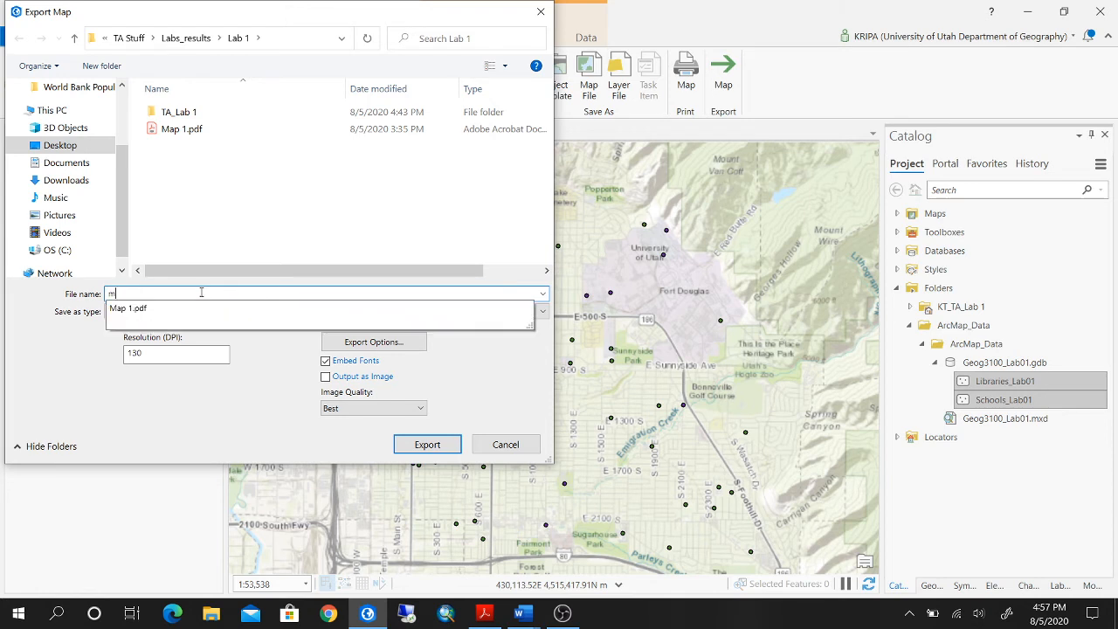
key(BackSpace)
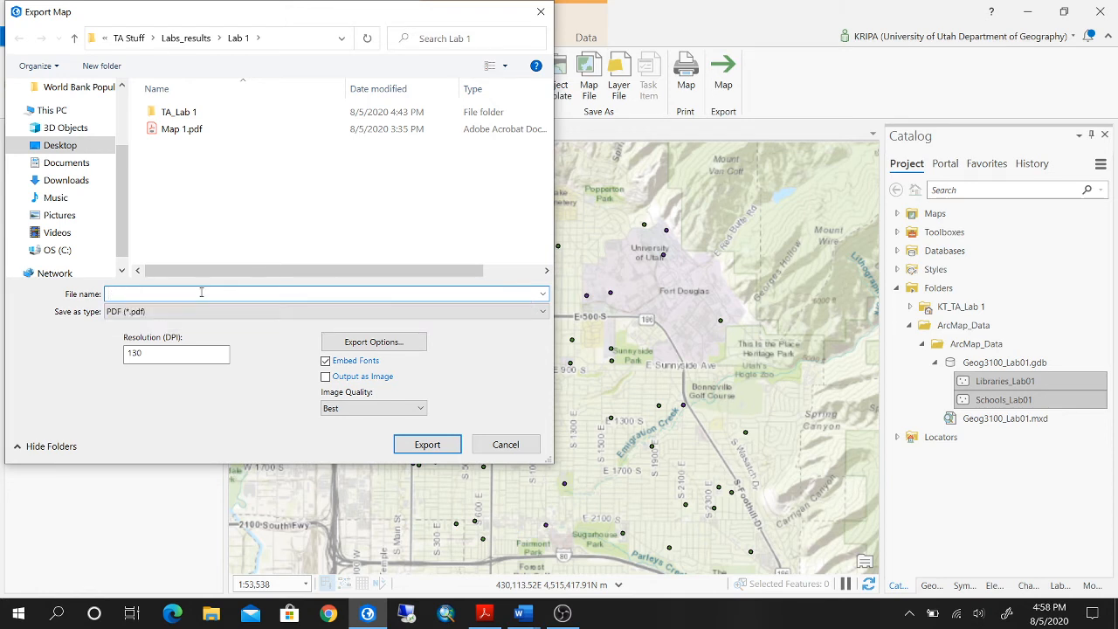
text(Map_Lab 1)
click(427, 445)
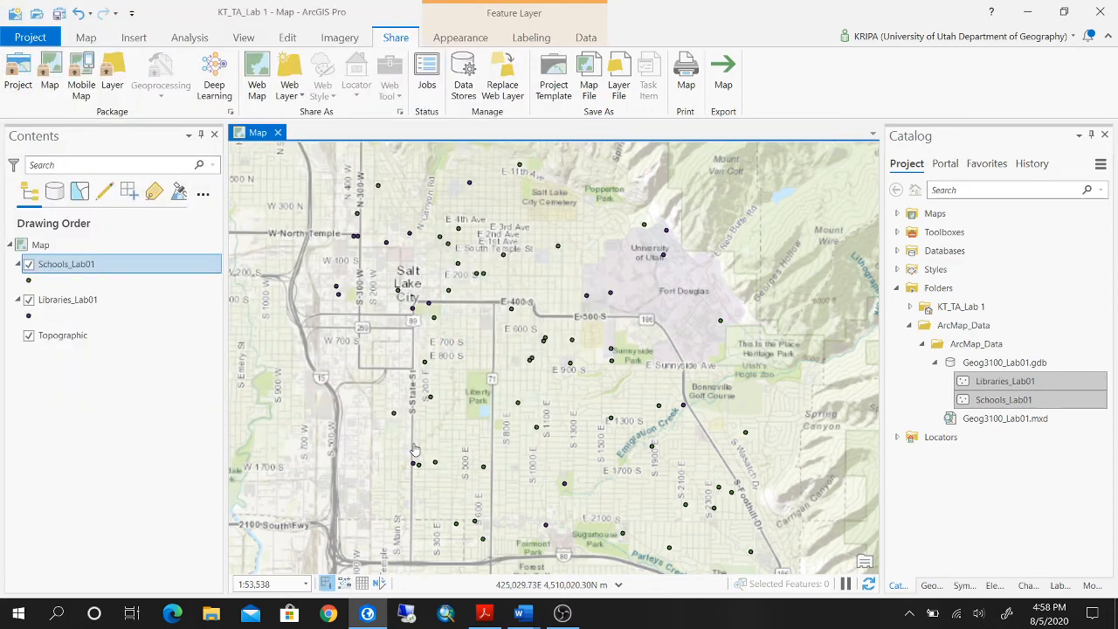
Review the work plan in the GEOG_3100_Lab_01 document in Word and return to ArcGIS Pro.
mouse_move(519, 615)
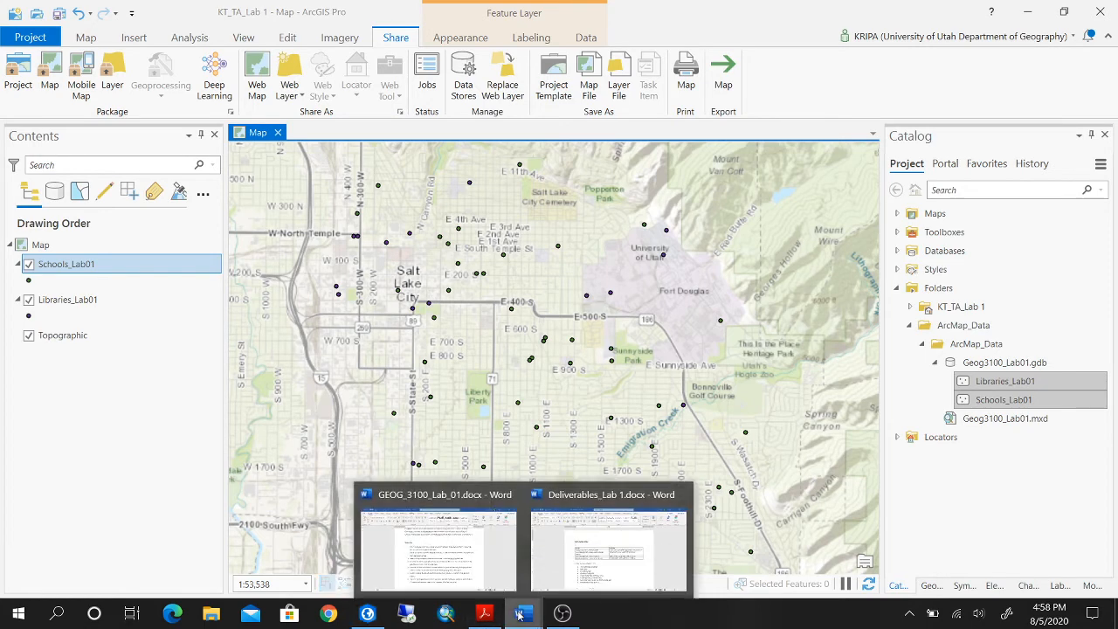
click(427, 539)
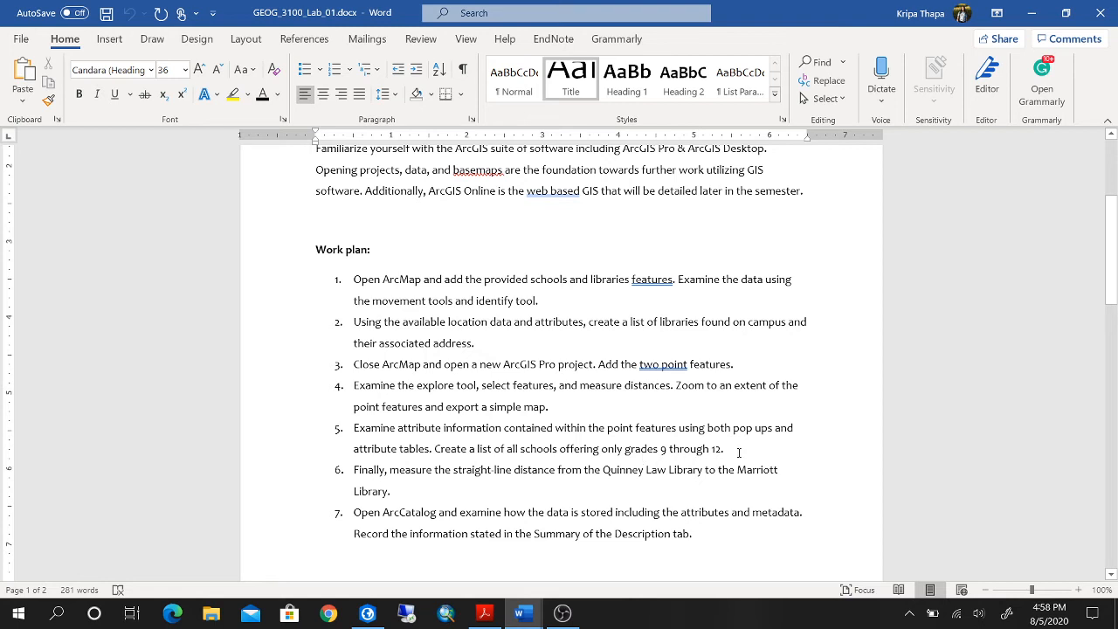
click(367, 613)
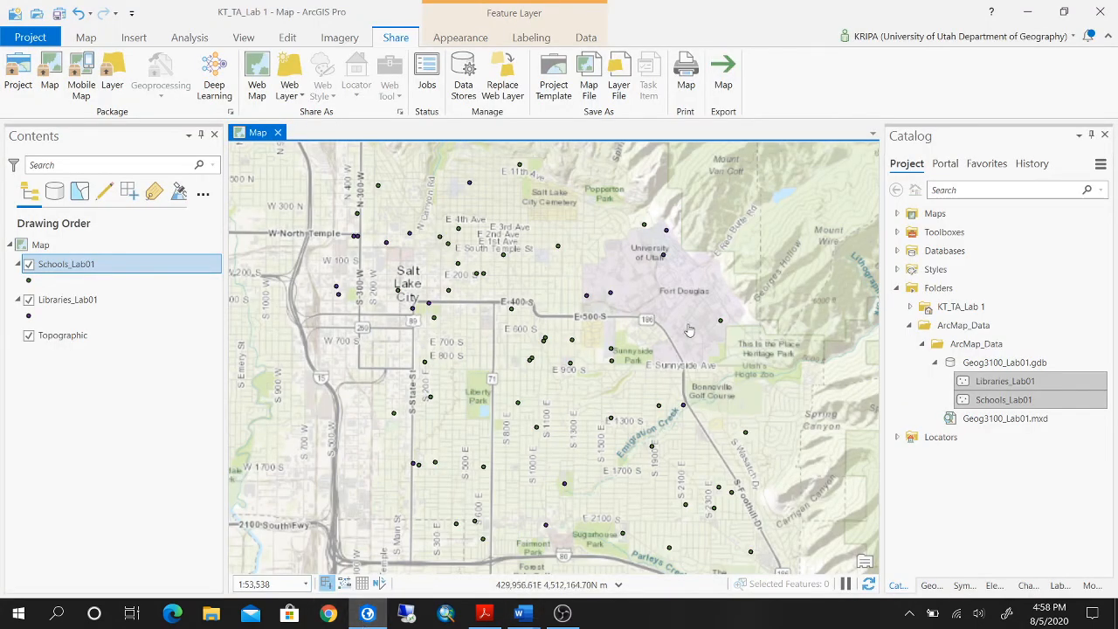
Hide the Libraries_Lab01 layer and start a new definition query in the Schools_Lab01 layer properties.
click(28, 301)
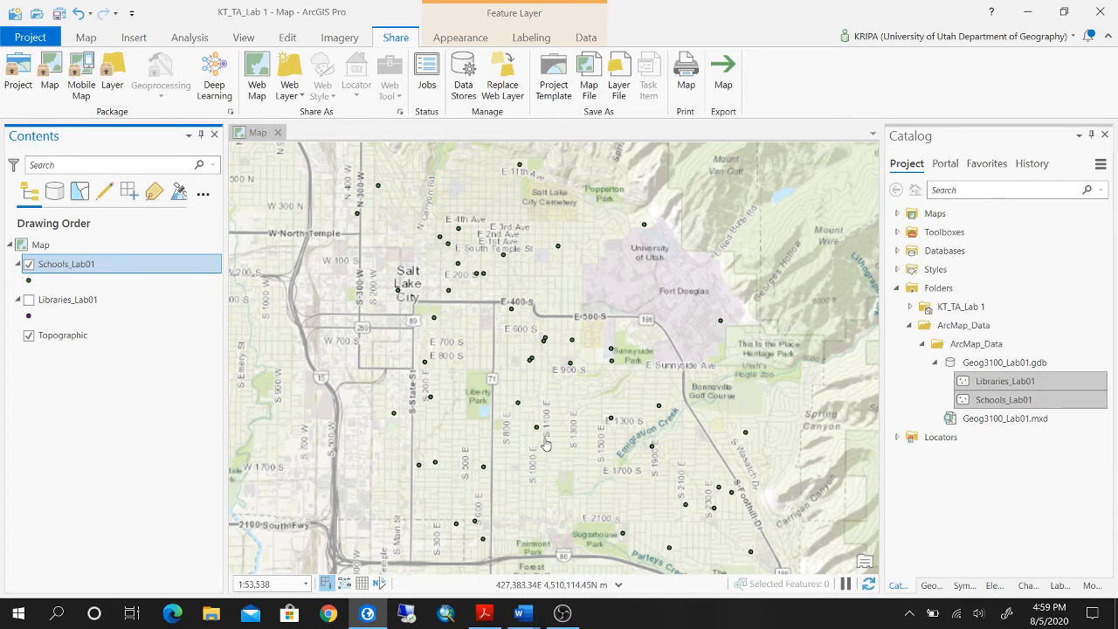
right_click(141, 267)
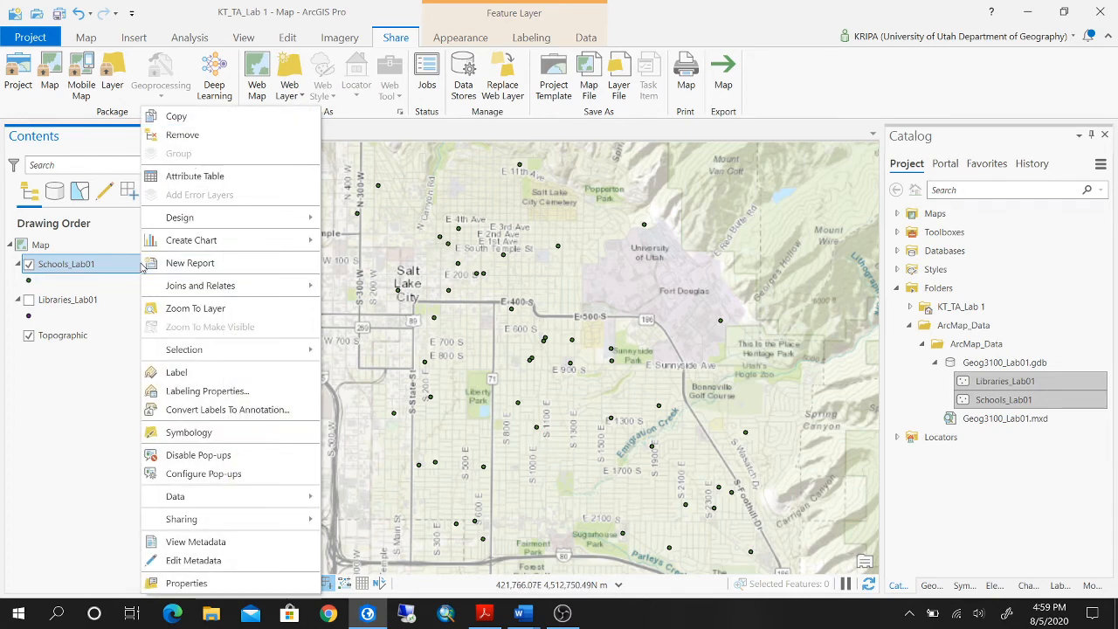
click(181, 584)
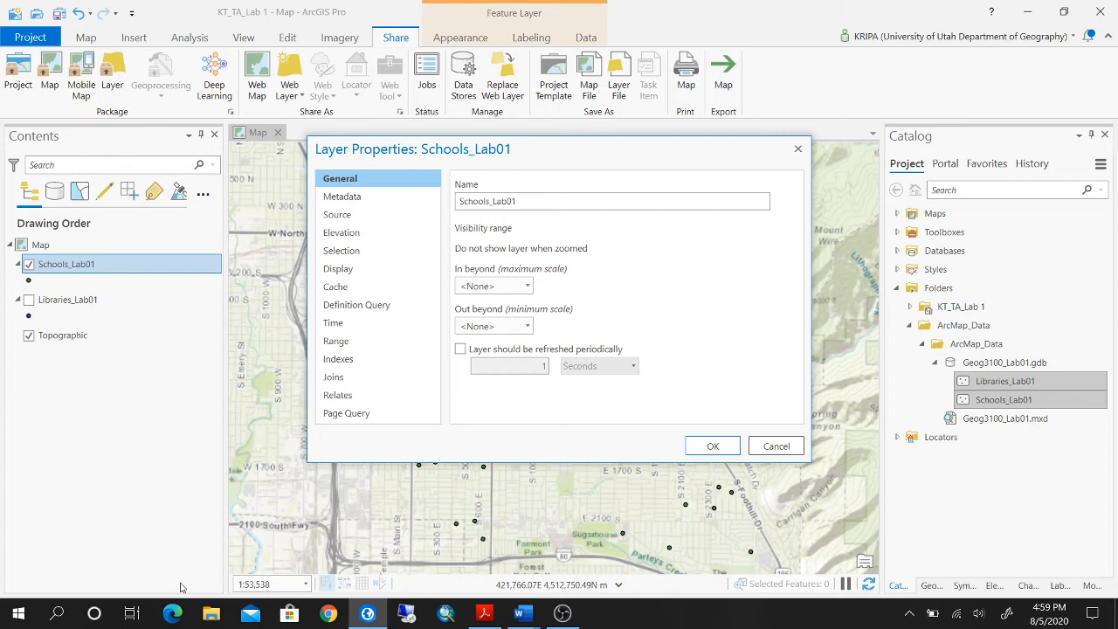
click(387, 308)
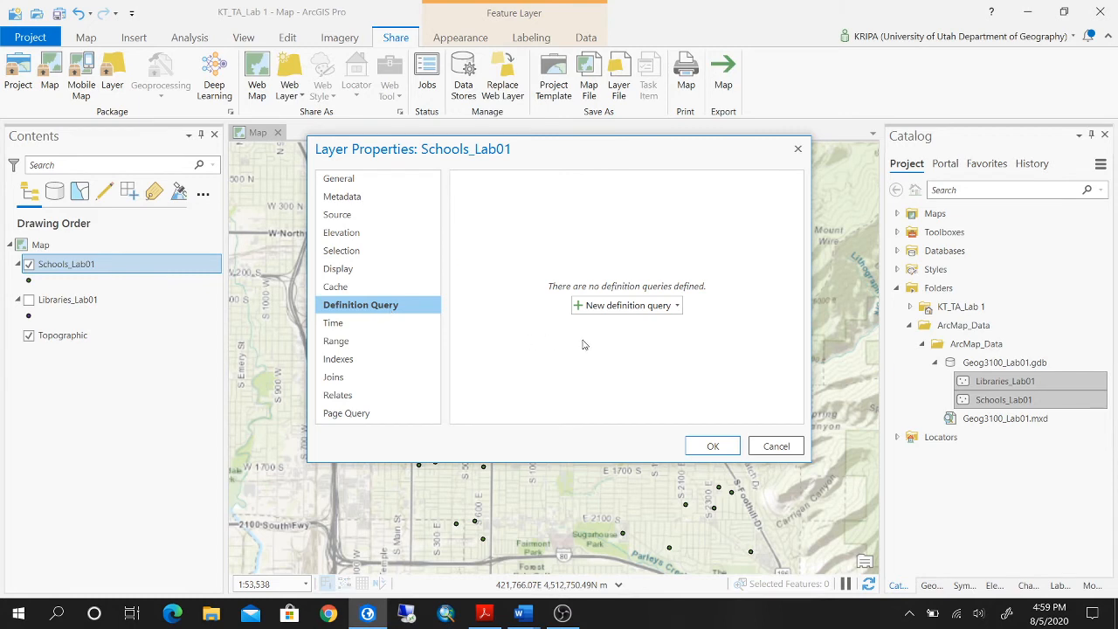
click(626, 307)
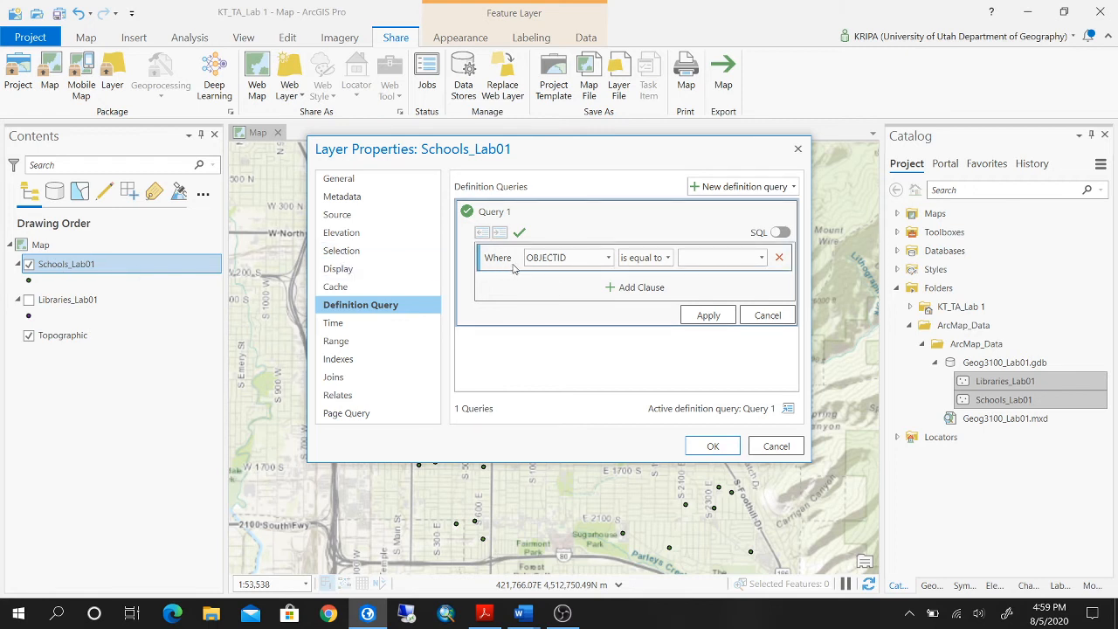
Set the query's first clause to GRADE LOW is equal to 9.
click(607, 260)
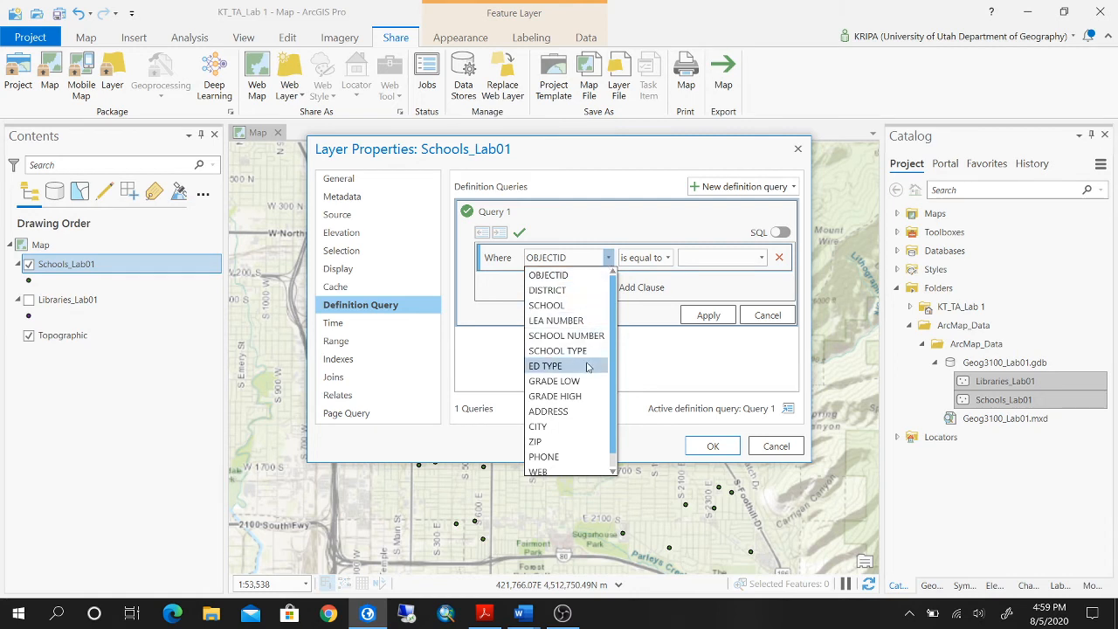
click(582, 383)
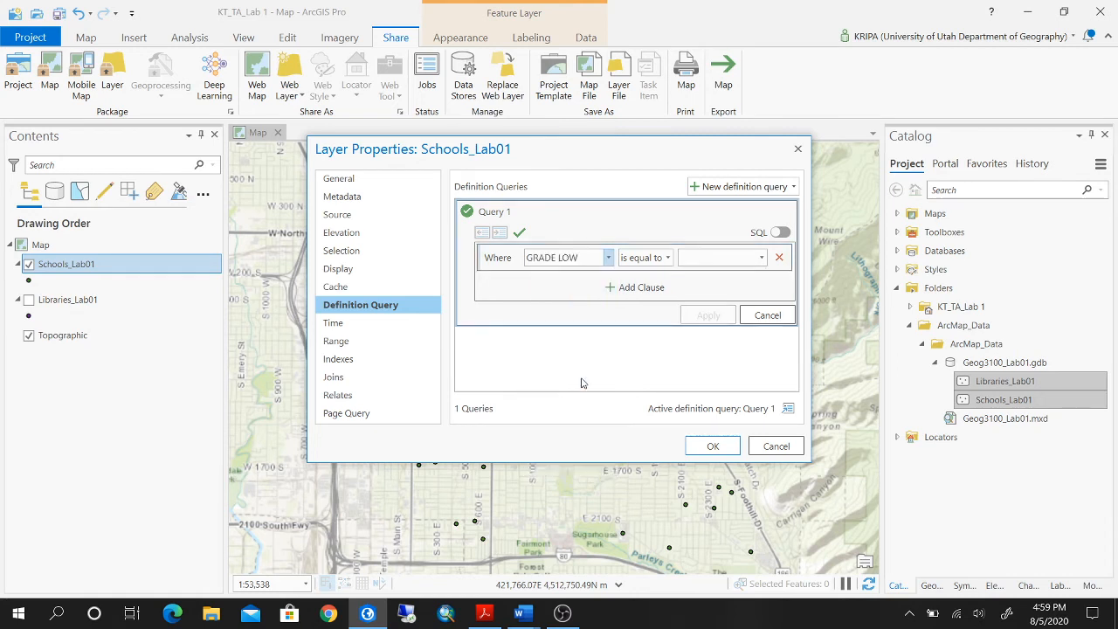
click(761, 261)
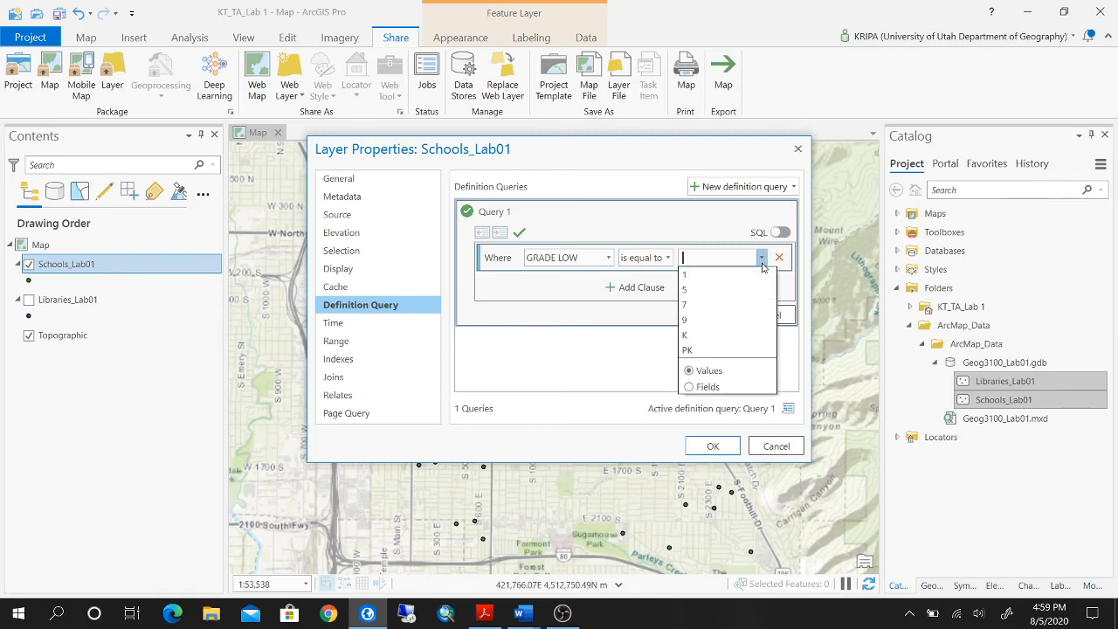
click(693, 321)
Add an And clause with GRADE HIGH equal to 12 and apply the definition query to the schools layer.
click(644, 288)
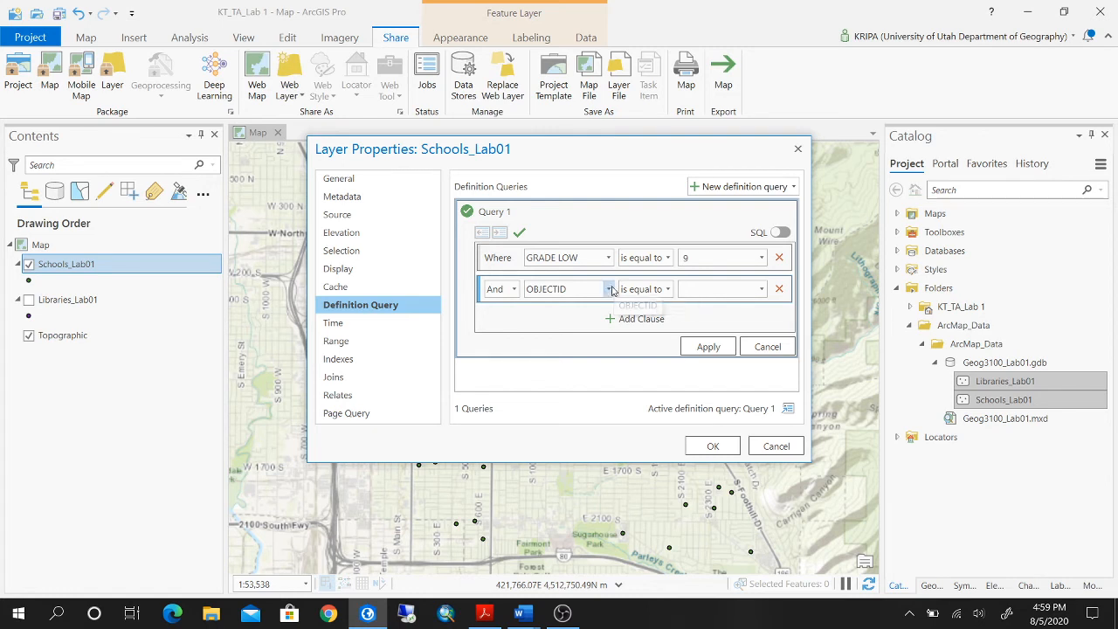
click(609, 289)
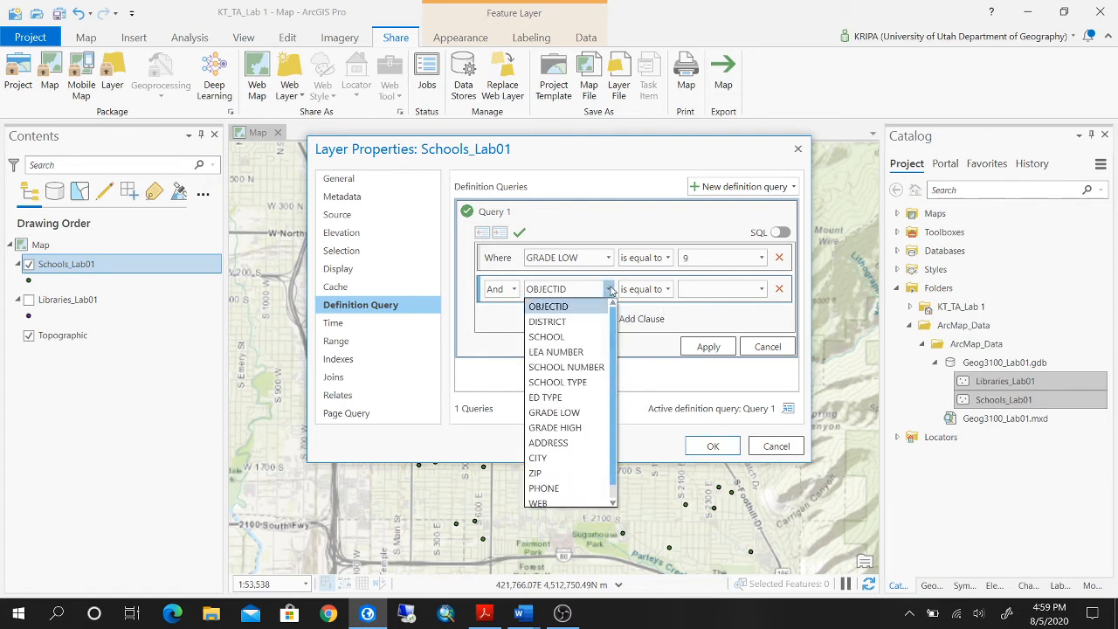
click(555, 427)
click(762, 289)
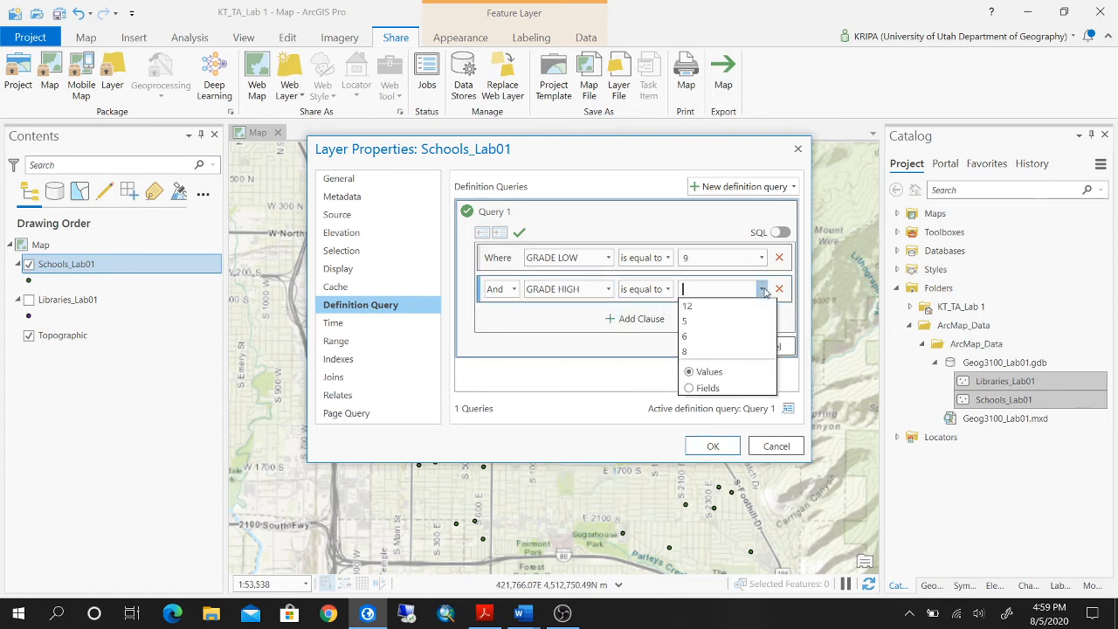
click(739, 303)
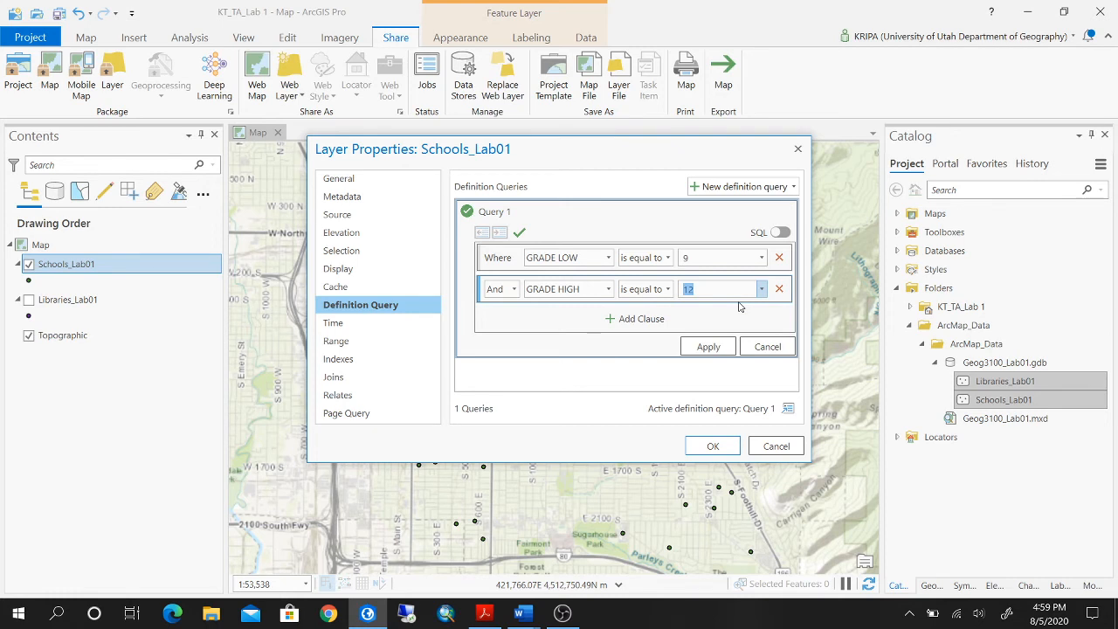
click(707, 347)
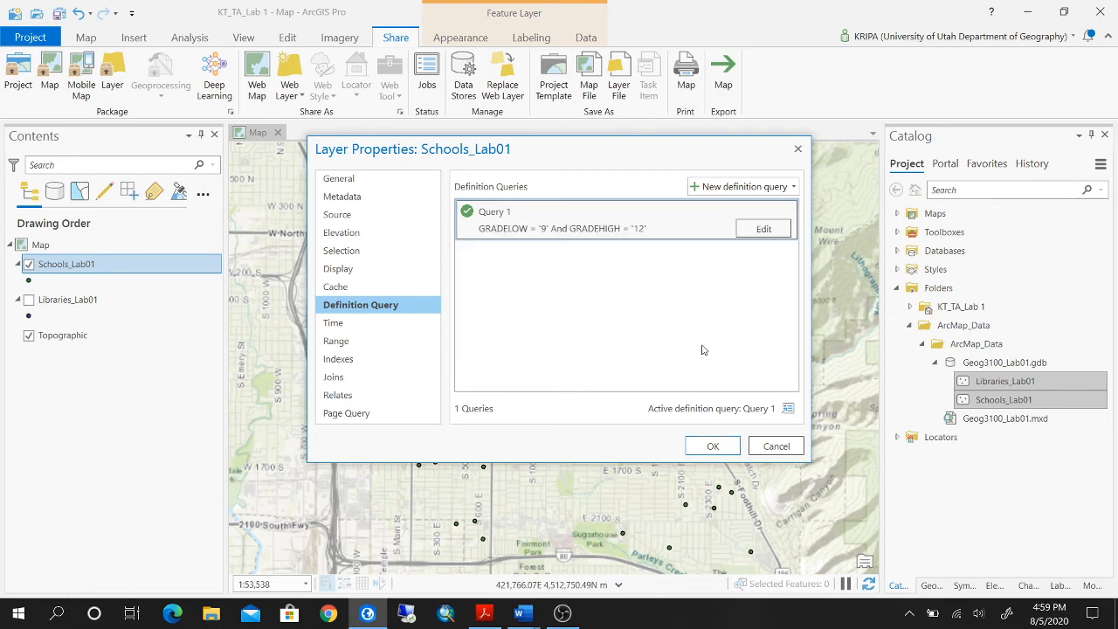
click(712, 447)
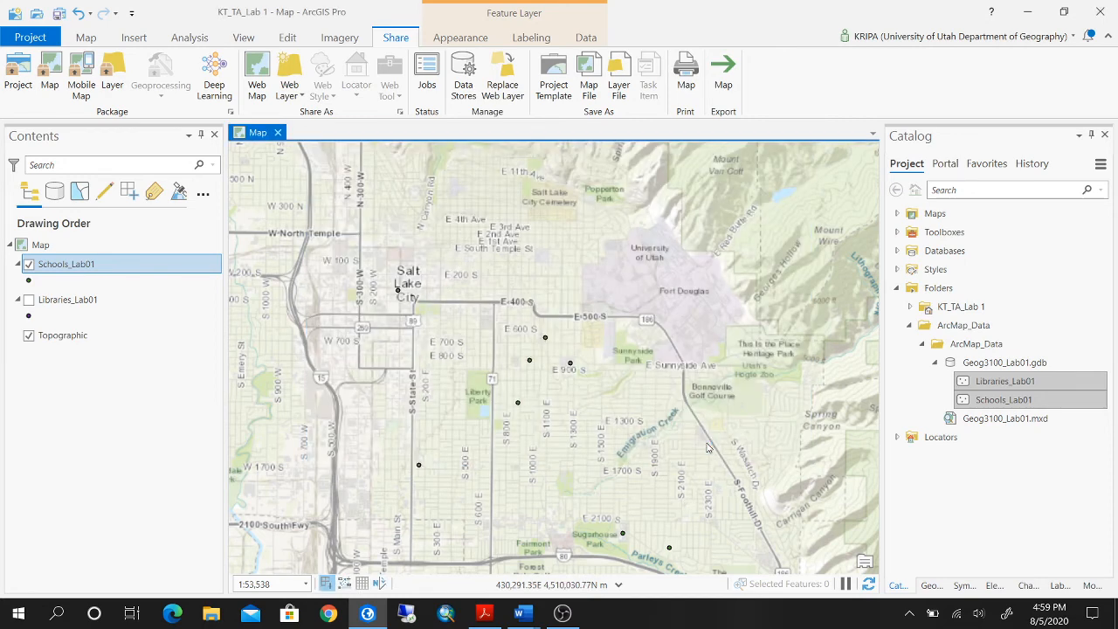
Open the filtered Schools_Lab01 attribute table and examine the grade range and name of each school.
drag(643, 429, 655, 347)
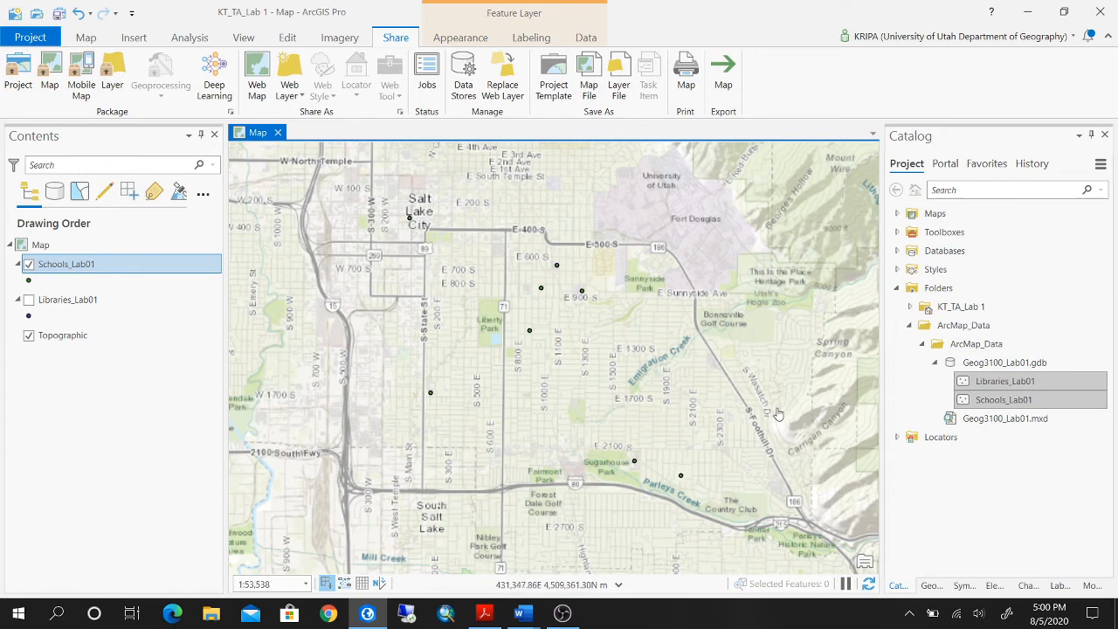
right_click(179, 267)
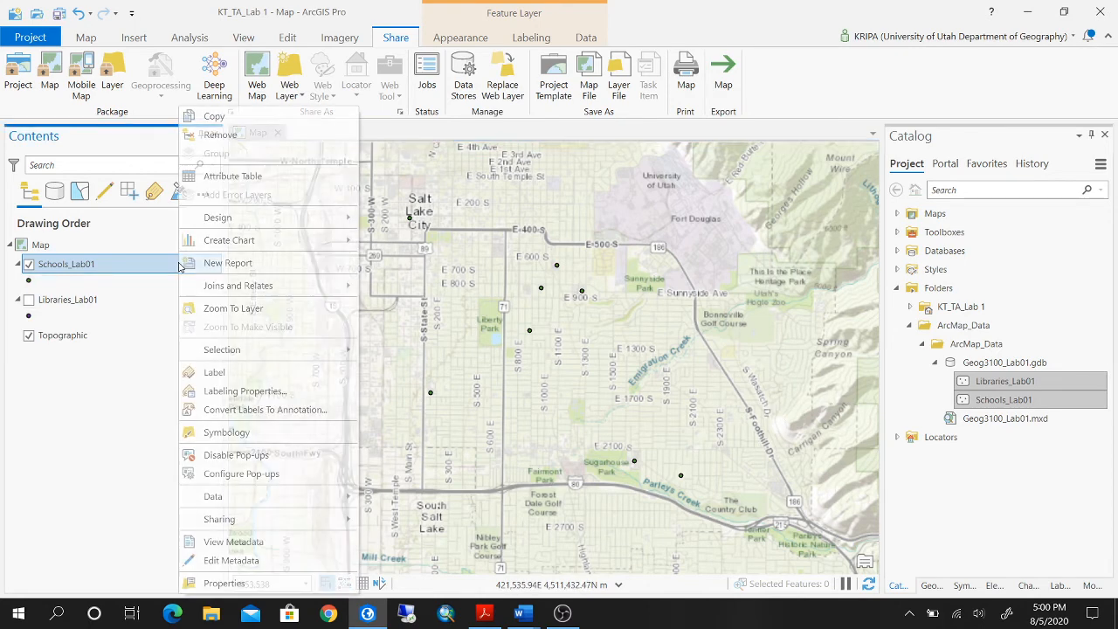
click(255, 179)
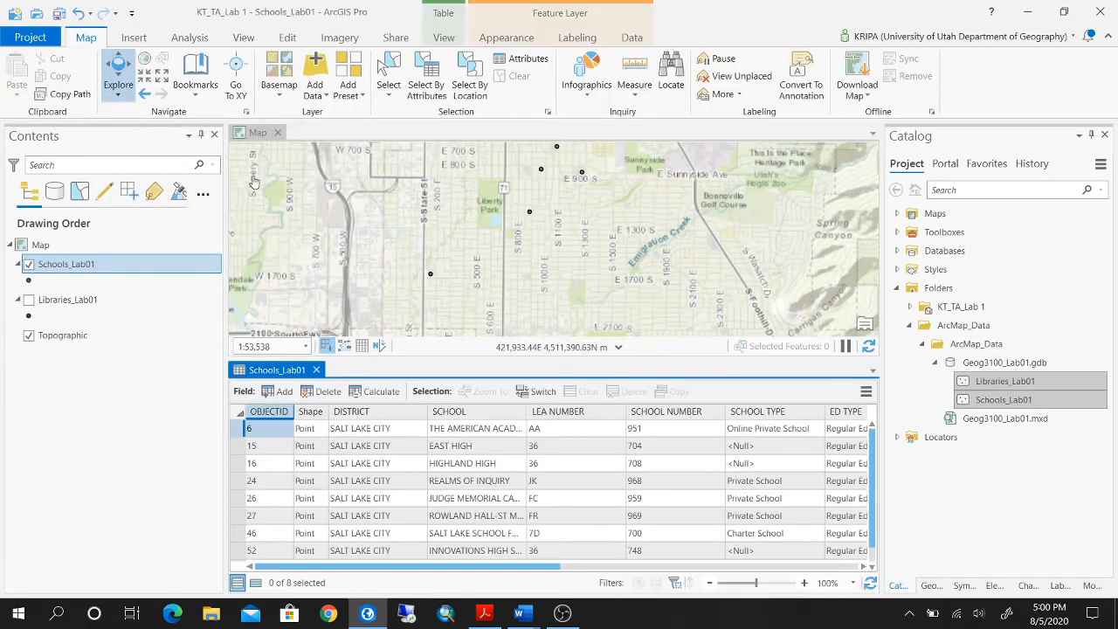
drag(546, 570, 690, 575)
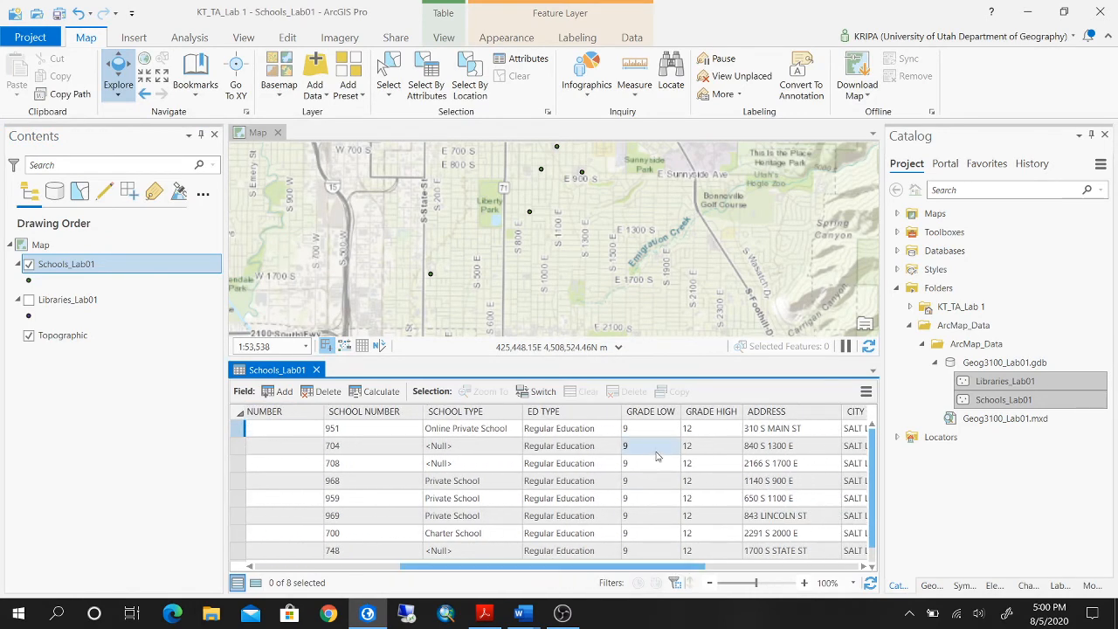
scroll(655, 454, down, 1)
scroll(655, 445, up, 1)
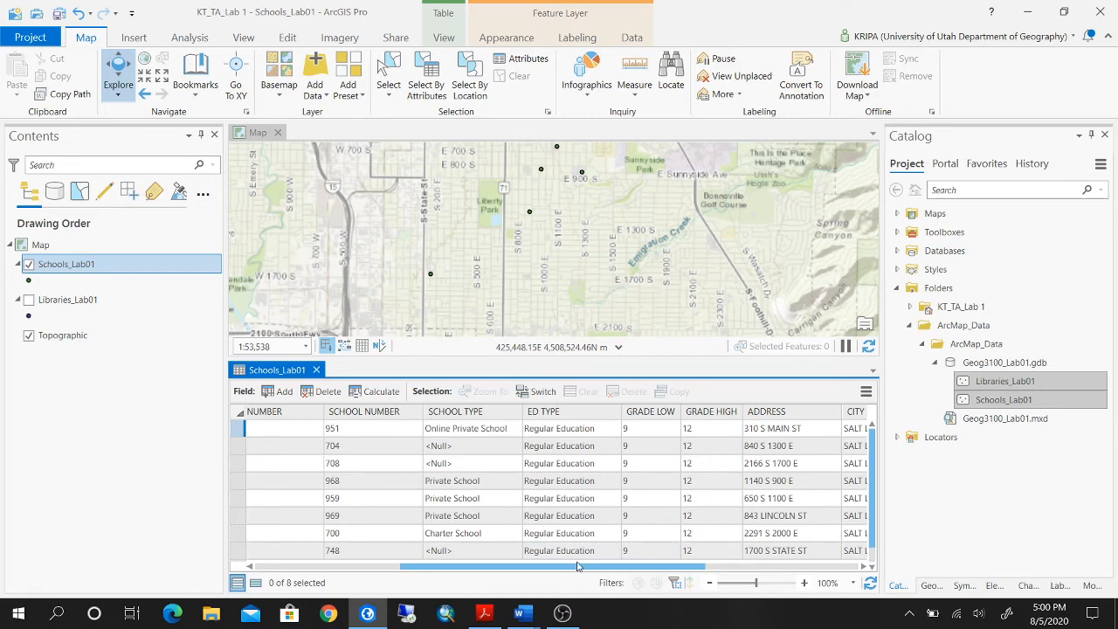
drag(572, 569, 285, 557)
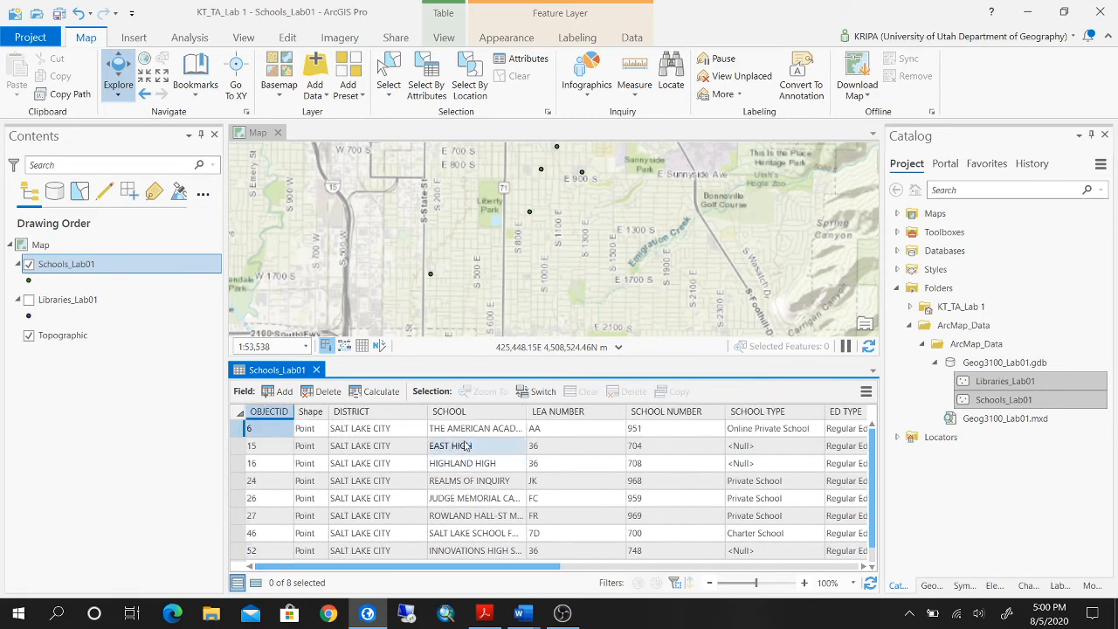
Switch to the Deliverables_Lab 1 document in Word and review the list of schools for grades 9–12.
mouse_move(528, 622)
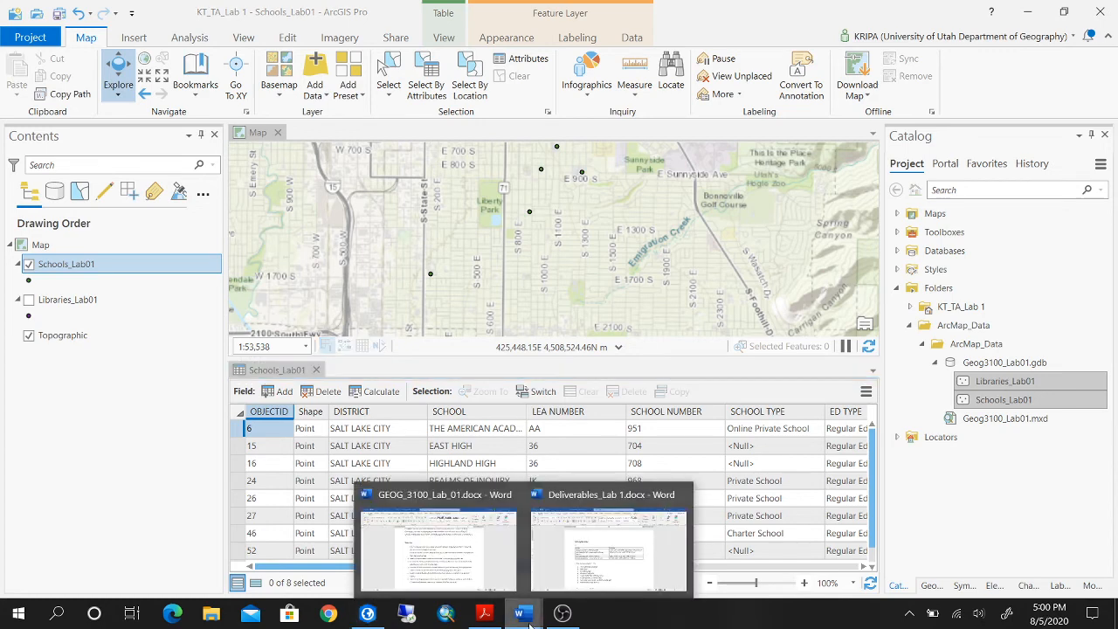
mouse_move(607, 552)
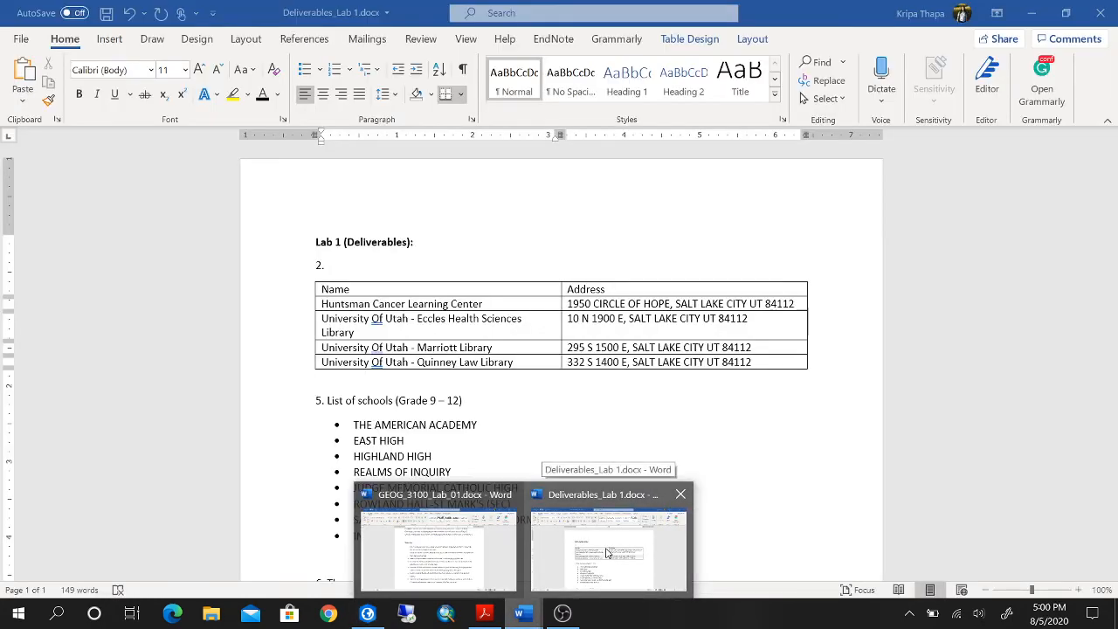
click(608, 552)
click(521, 488)
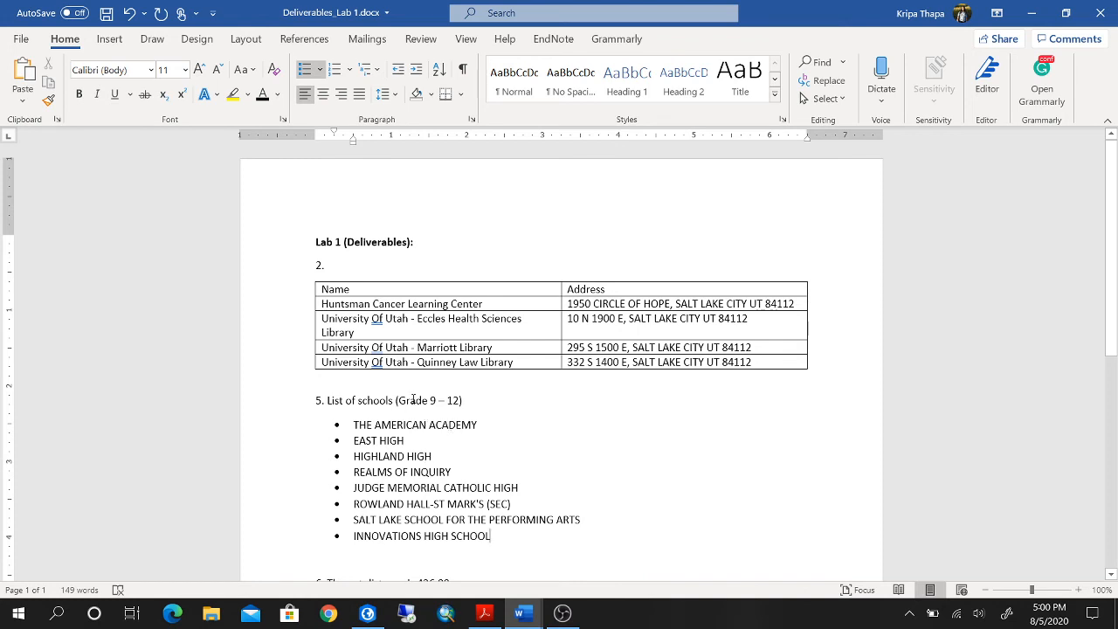
Switch to ArcGIS Pro and copy the school name THE AMERICAN ACADEMY from the Schools_Lab01 attribute table.
click(367, 613)
click(477, 429)
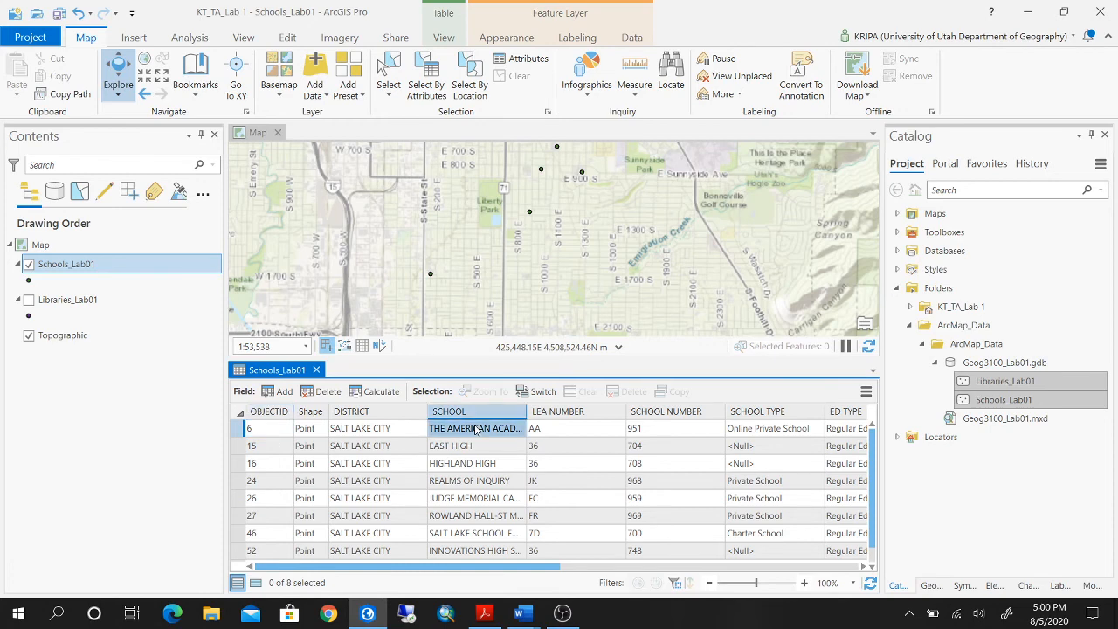
right_click(476, 430)
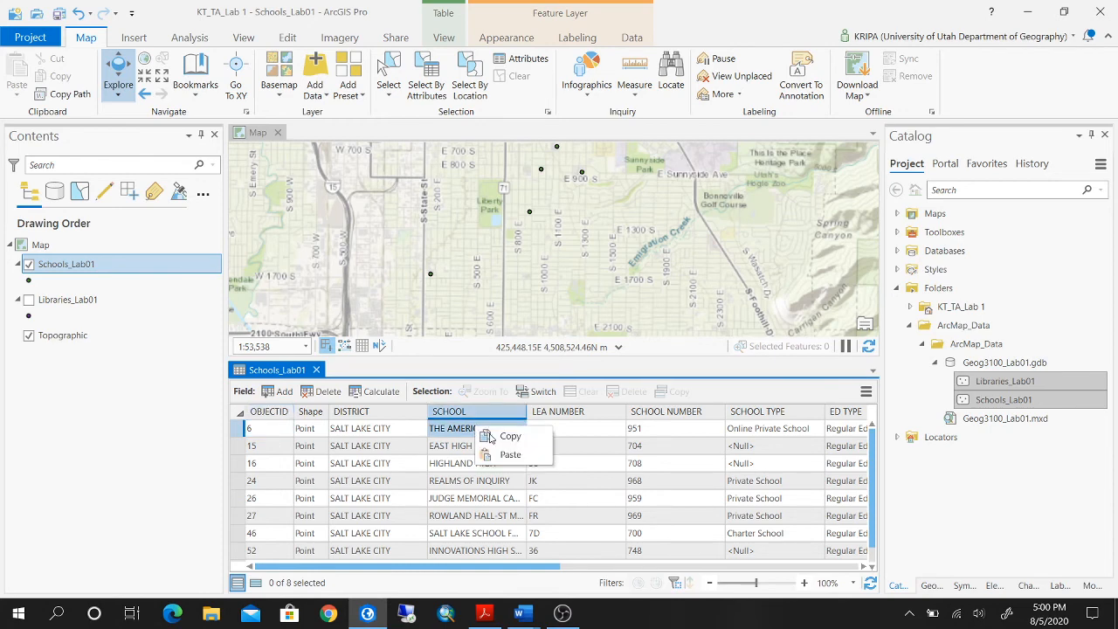
click(510, 436)
Paste the copied name over the first bullet of the Grade 9–12 school list in Deliverables_Lab 1 and save the document.
mouse_move(520, 613)
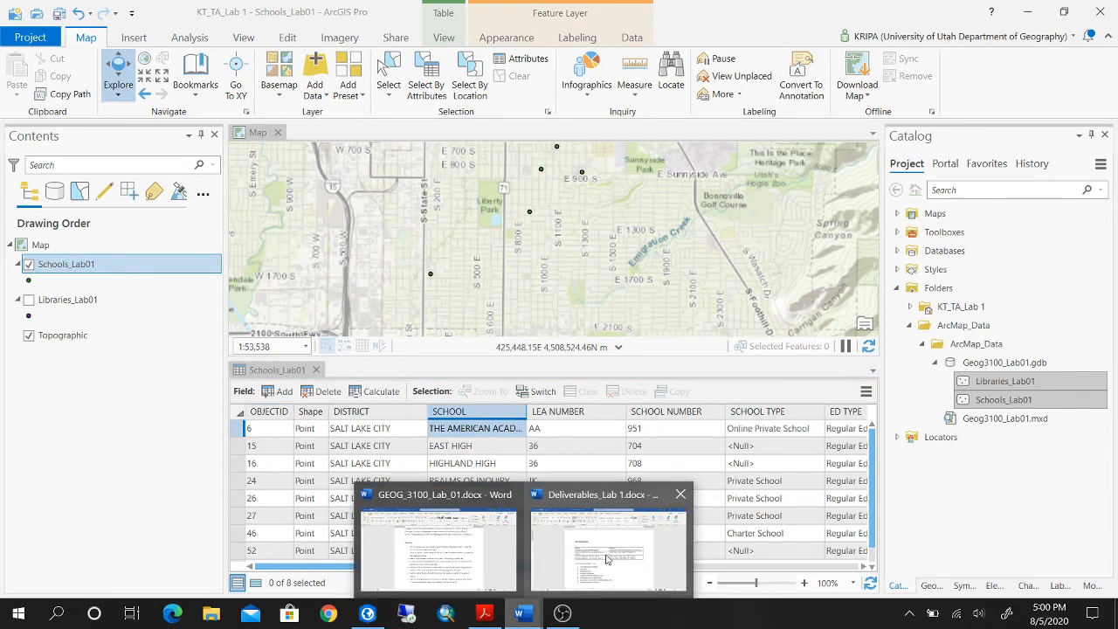
click(608, 559)
drag(480, 424, 354, 426)
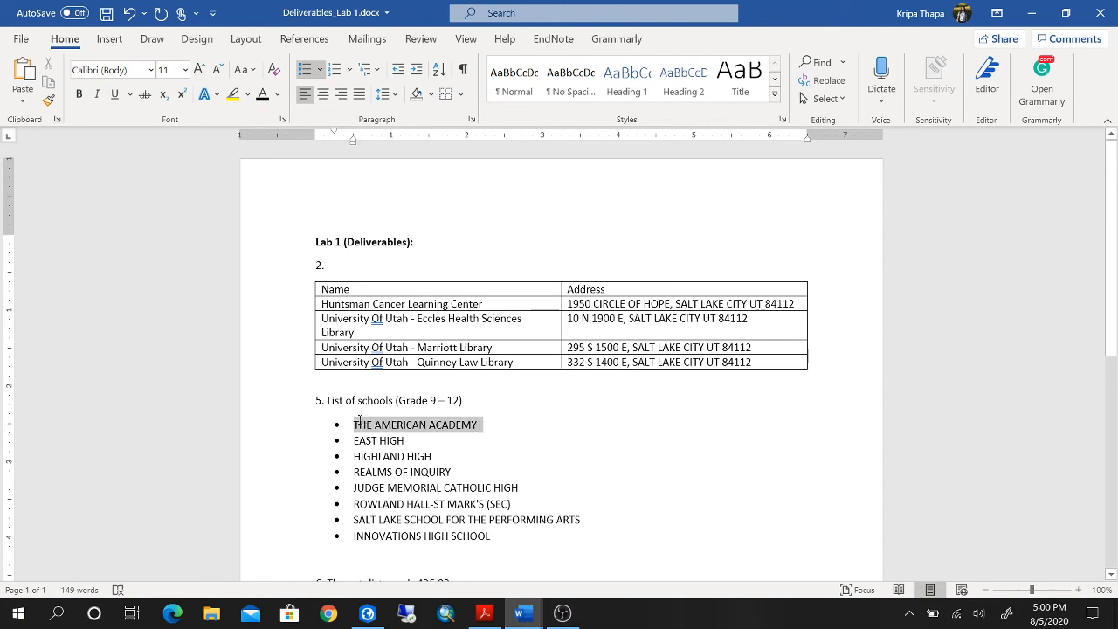
right_click(376, 418)
click(413, 158)
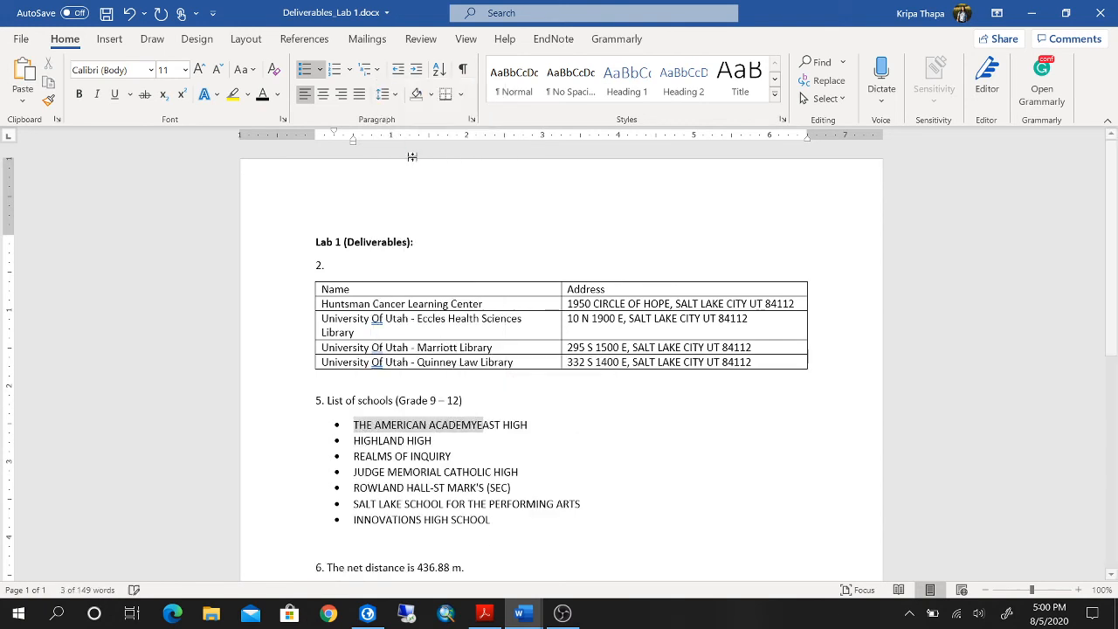
key(Return)
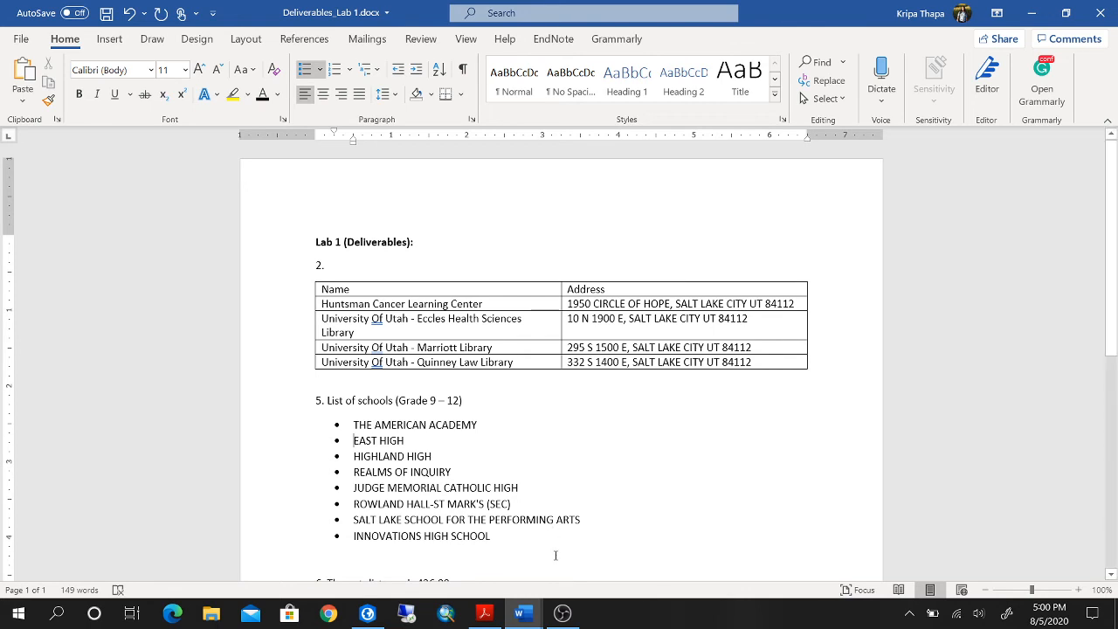
key(ctrl+s)
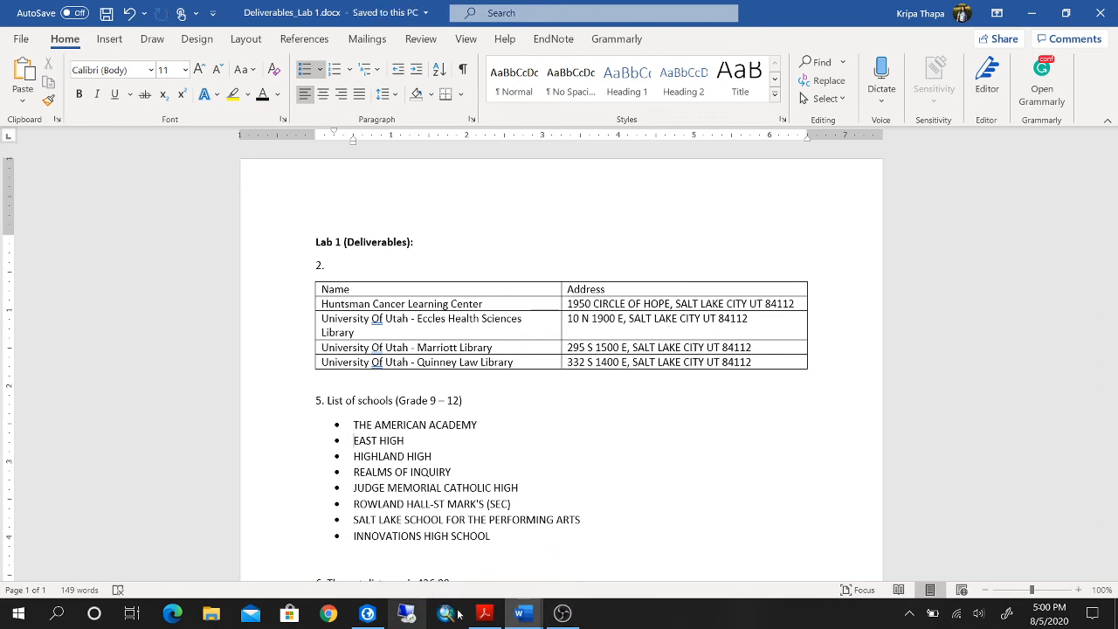
Check the work plan in GEOG_3100_Lab_01, and return to ArcGIS Pro to close the Schools_Lab01 attribute table.
mouse_move(527, 617)
click(464, 544)
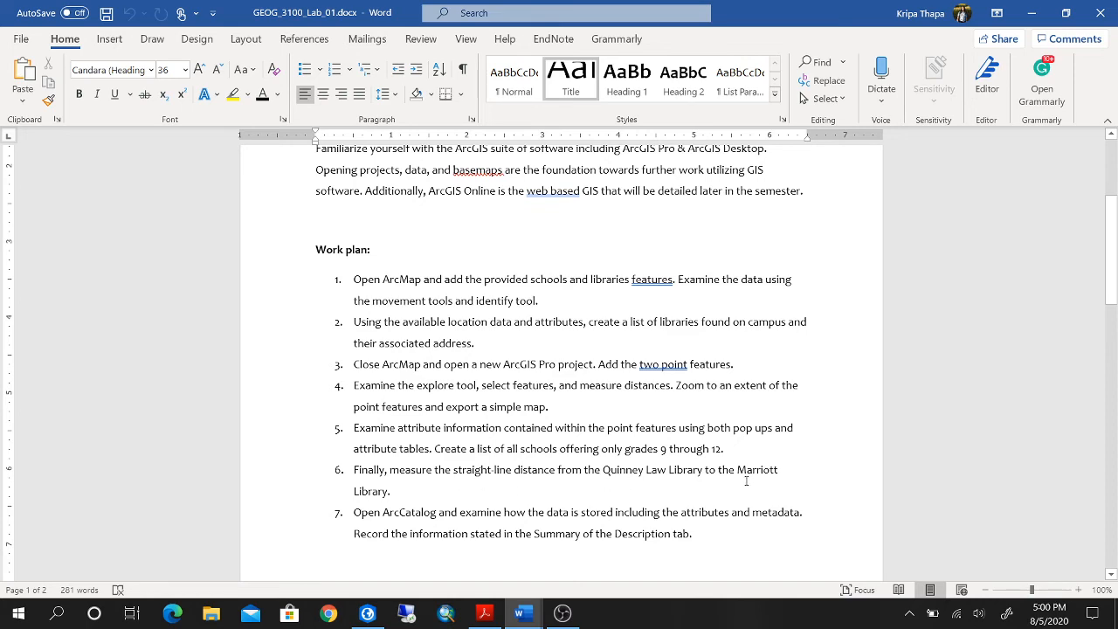
click(367, 613)
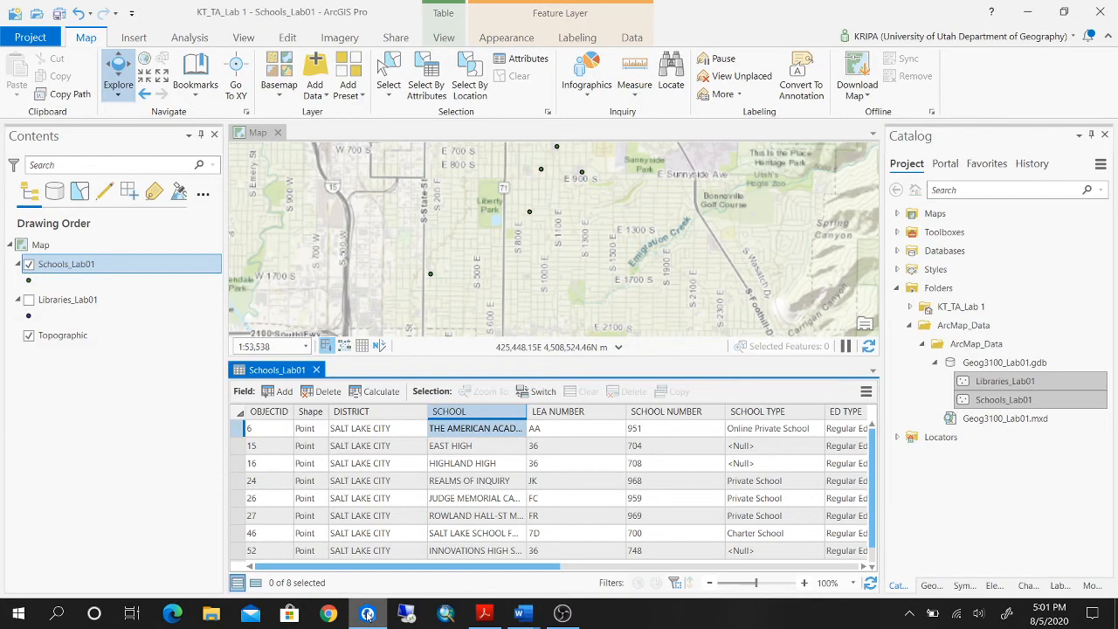
click(316, 370)
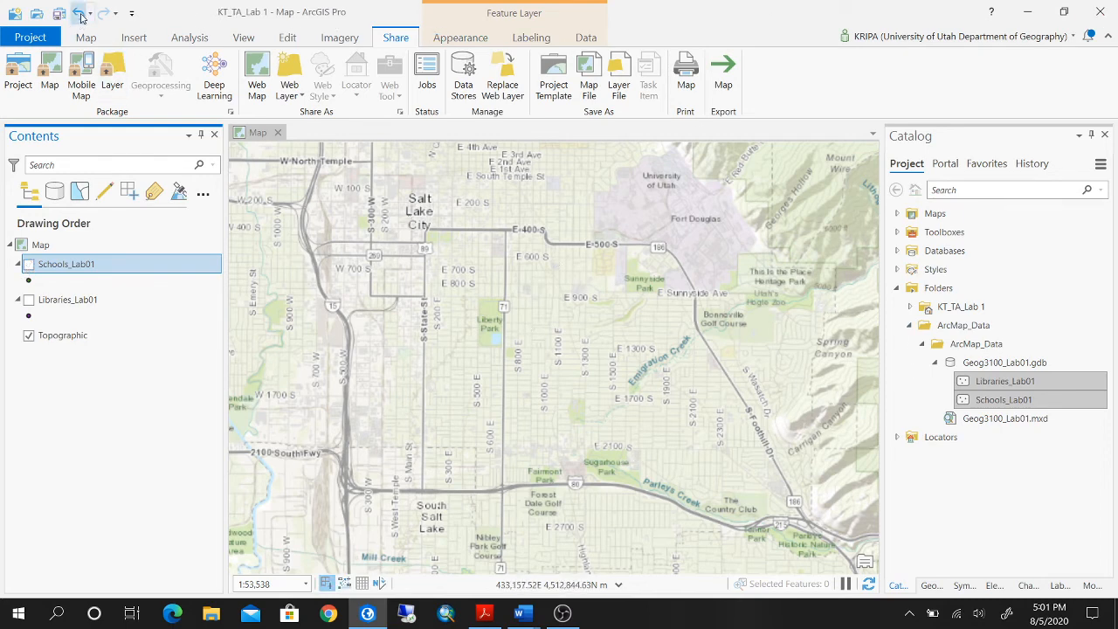
Undo the recent changes to the Schools_Lab01 layer to display all its schools again.
click(80, 15)
scroll(654, 250, up, 4)
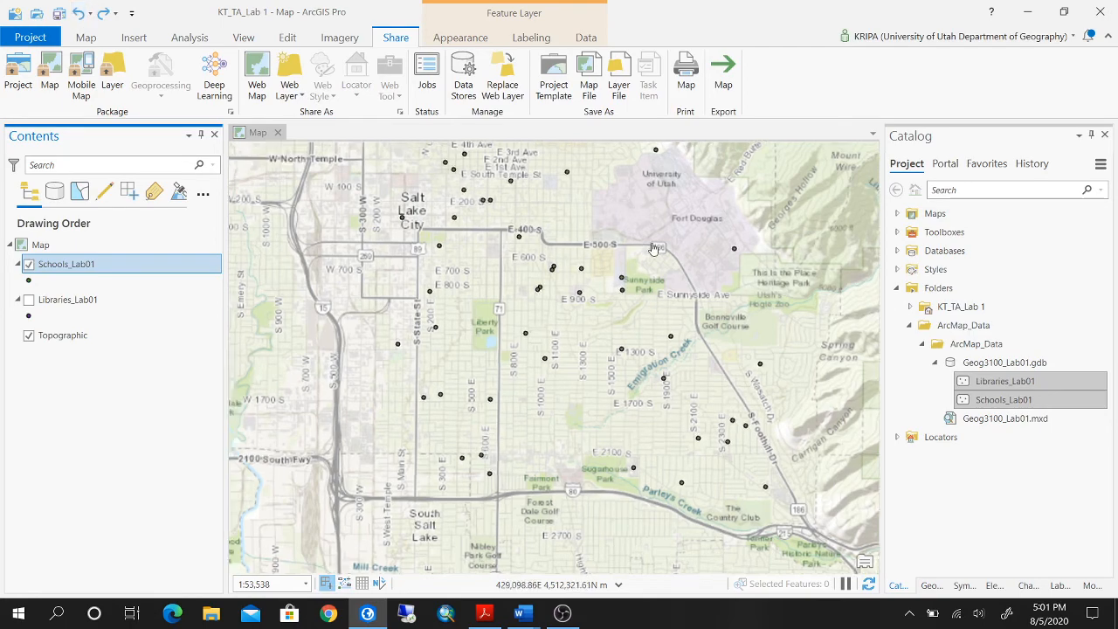
scroll(653, 250, down, 5)
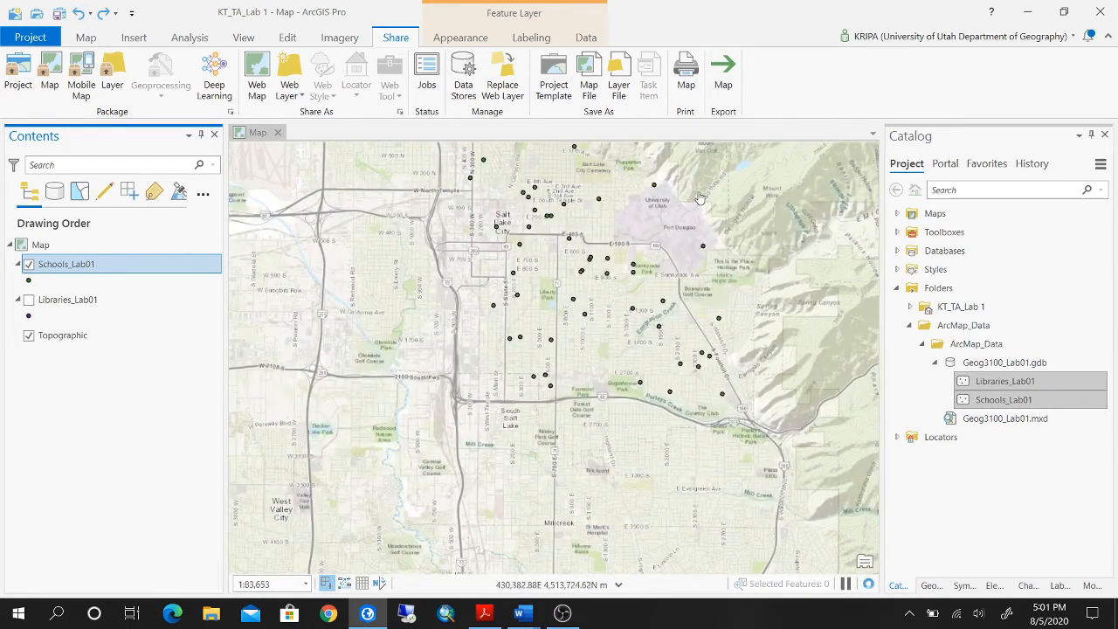
scroll(699, 186, up, 2)
scroll(674, 299, up, 2)
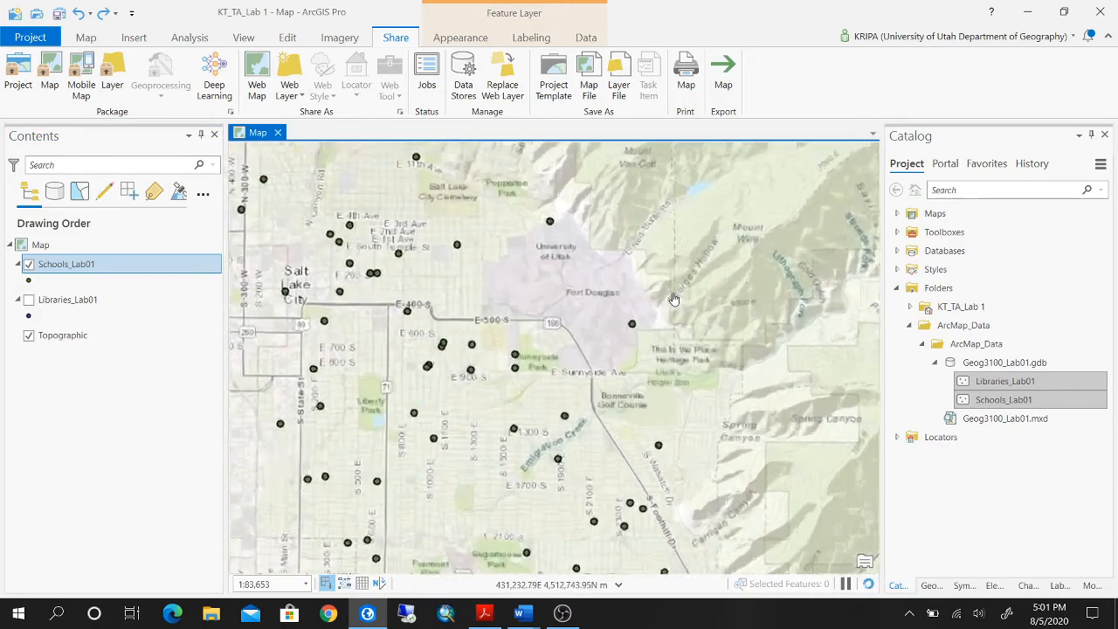
Hide Schools_Lab01, show Libraries_Lab01, and frame the map on the Quinney Law and Marriott libraries.
click(28, 264)
click(28, 299)
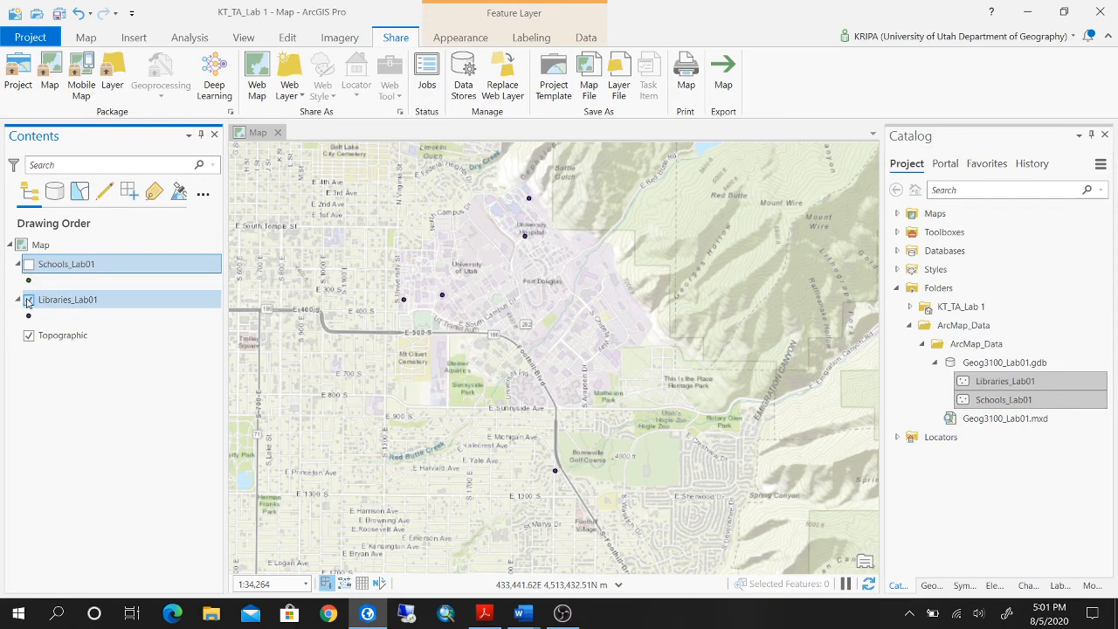
scroll(455, 266, up, 4)
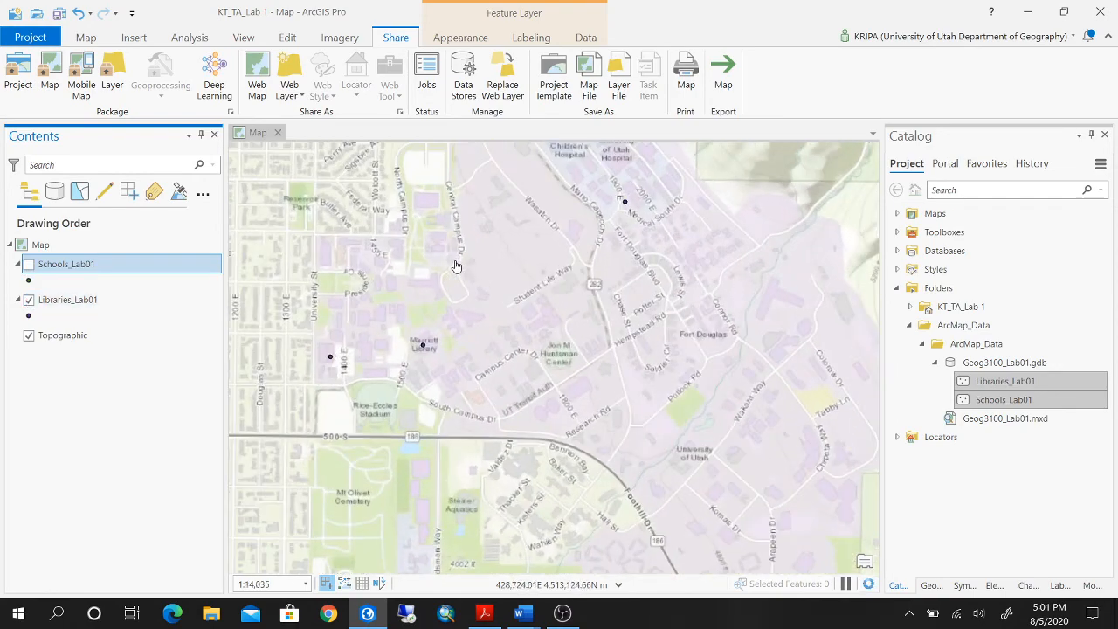
scroll(426, 282, up, 2)
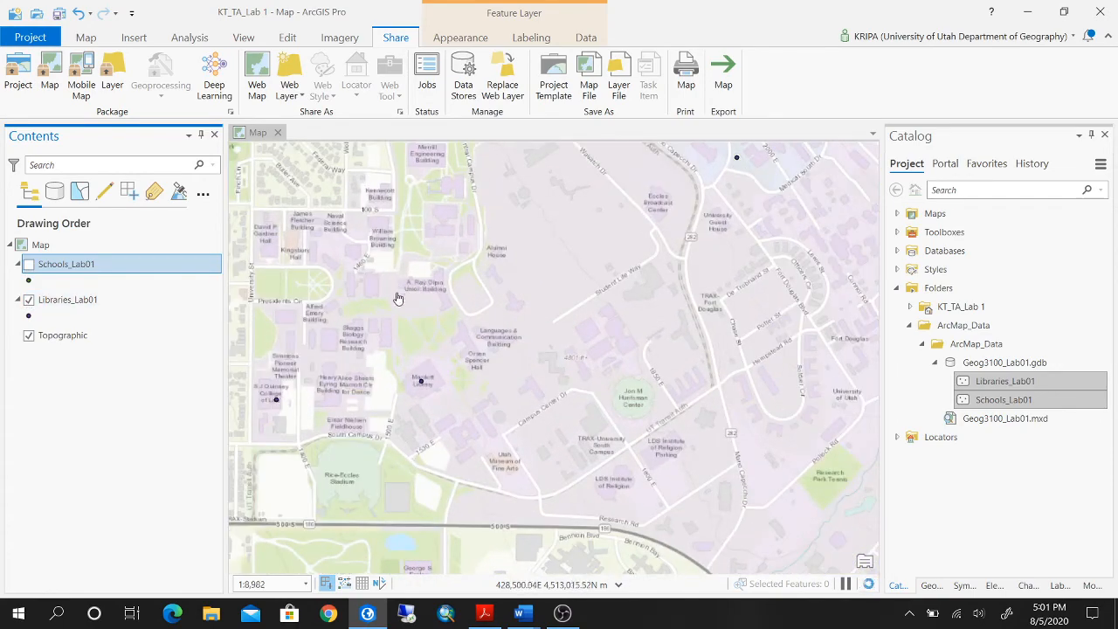
drag(398, 299, 507, 251)
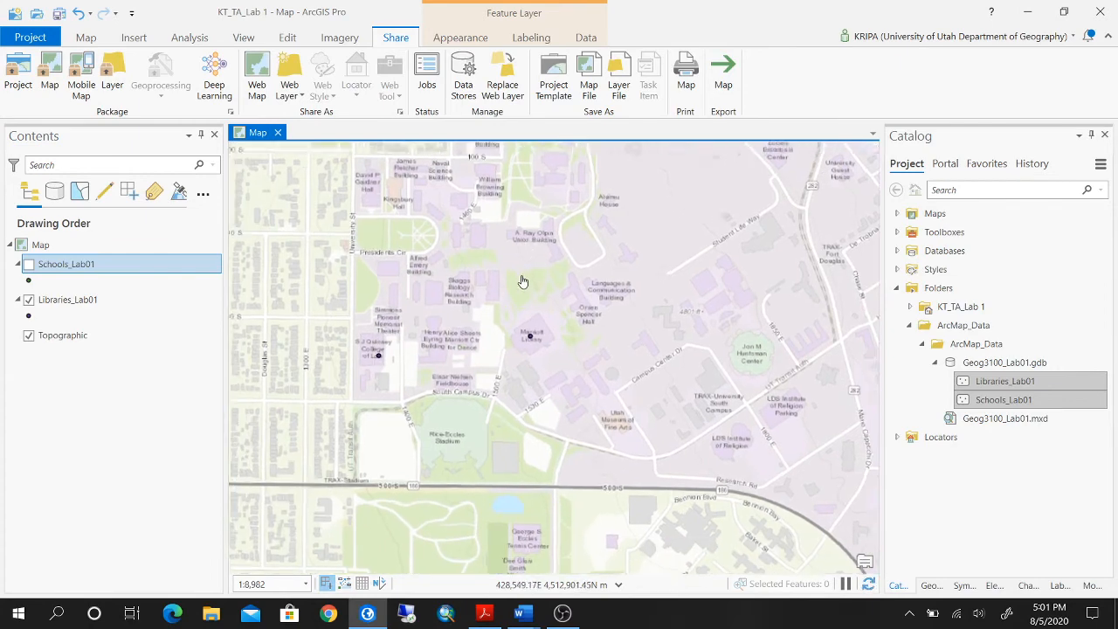
scroll(522, 281, up, 2)
drag(481, 295, 564, 217)
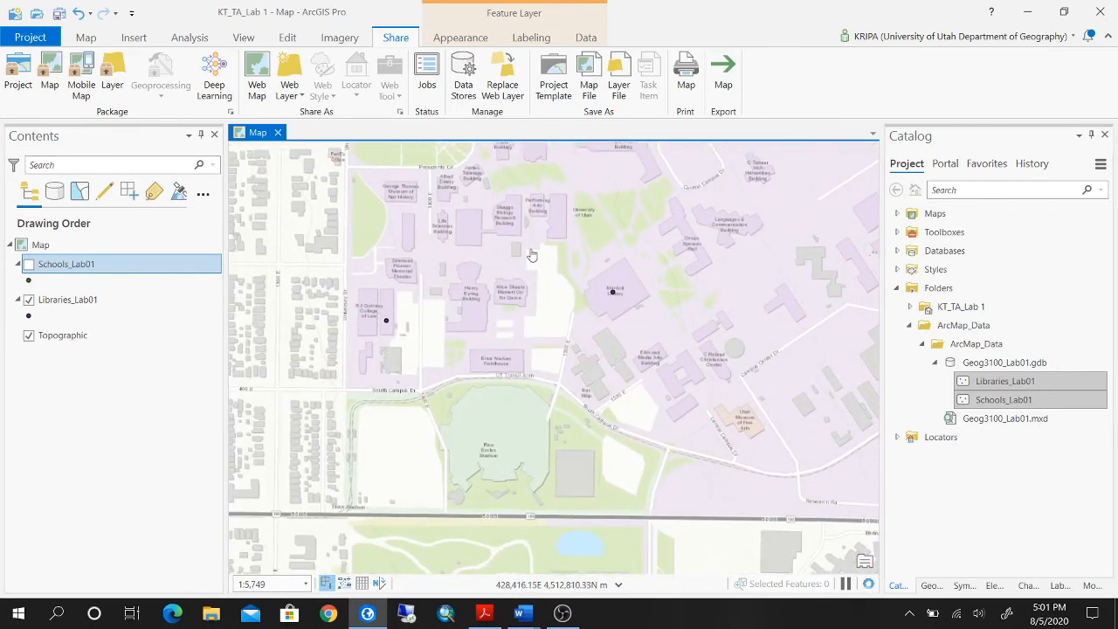
scroll(531, 254, up, 2)
drag(531, 255, 629, 216)
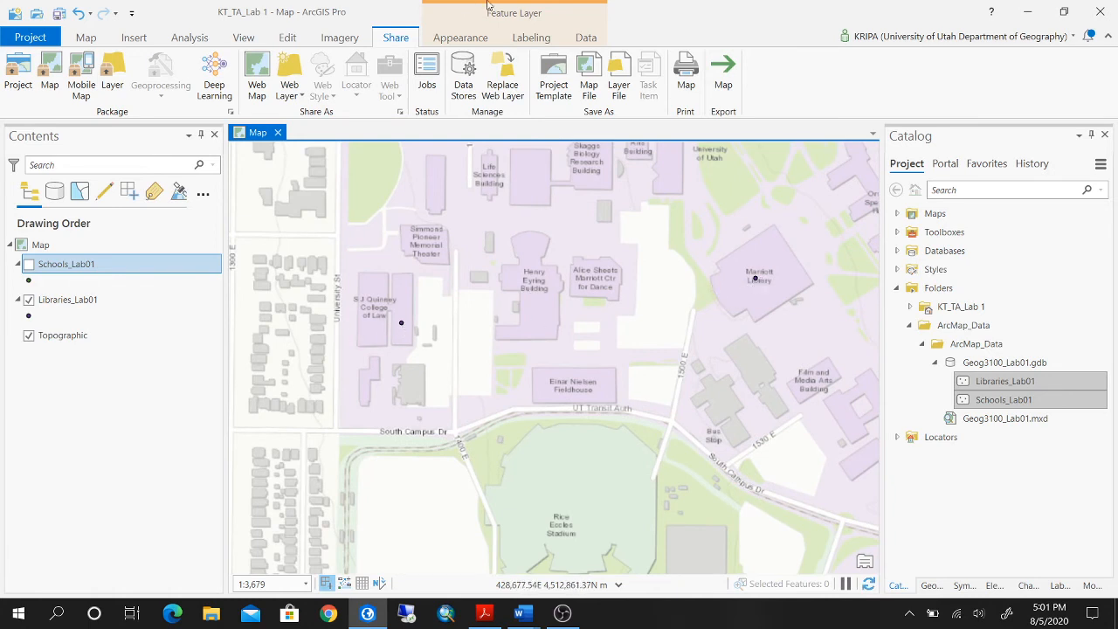
Measure the straight-line distance from the Quinney Law Library point to the Marriott Library point.
click(87, 39)
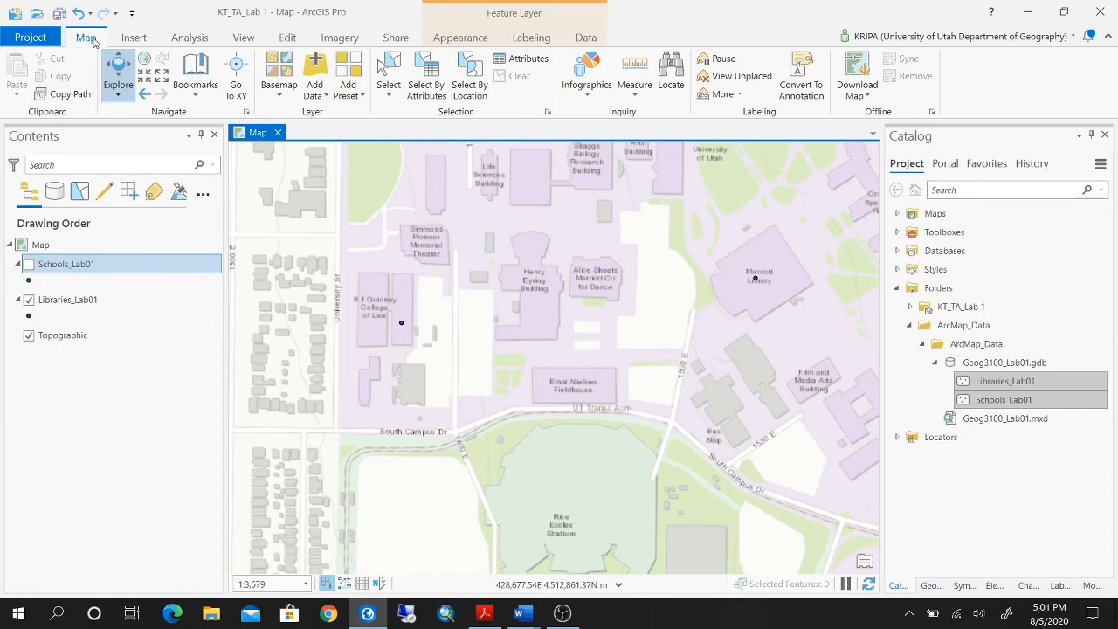
click(634, 97)
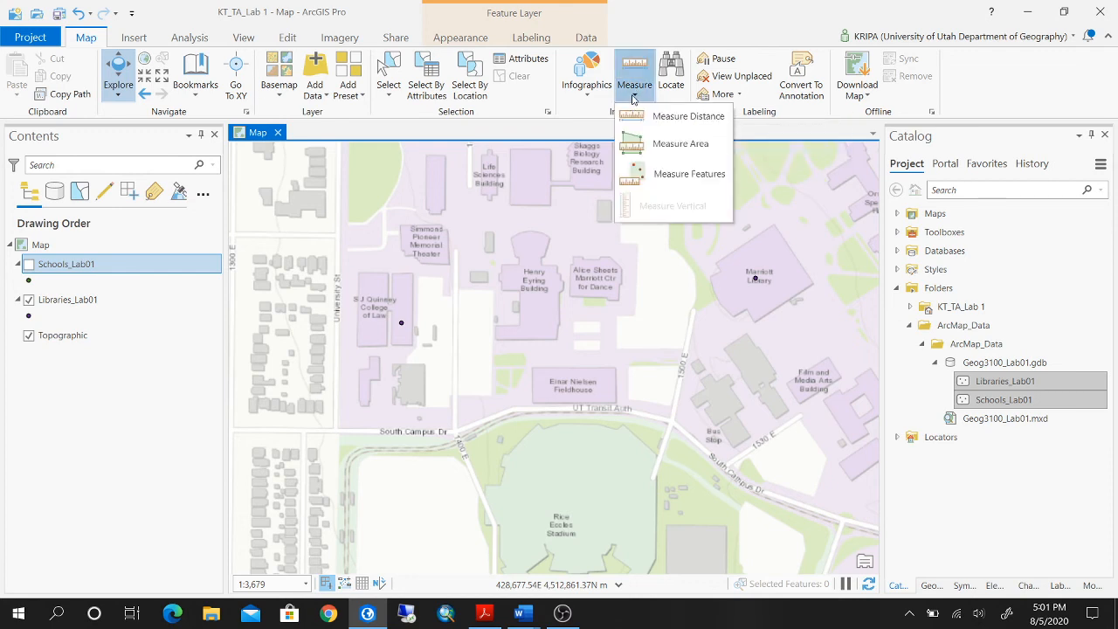
click(671, 117)
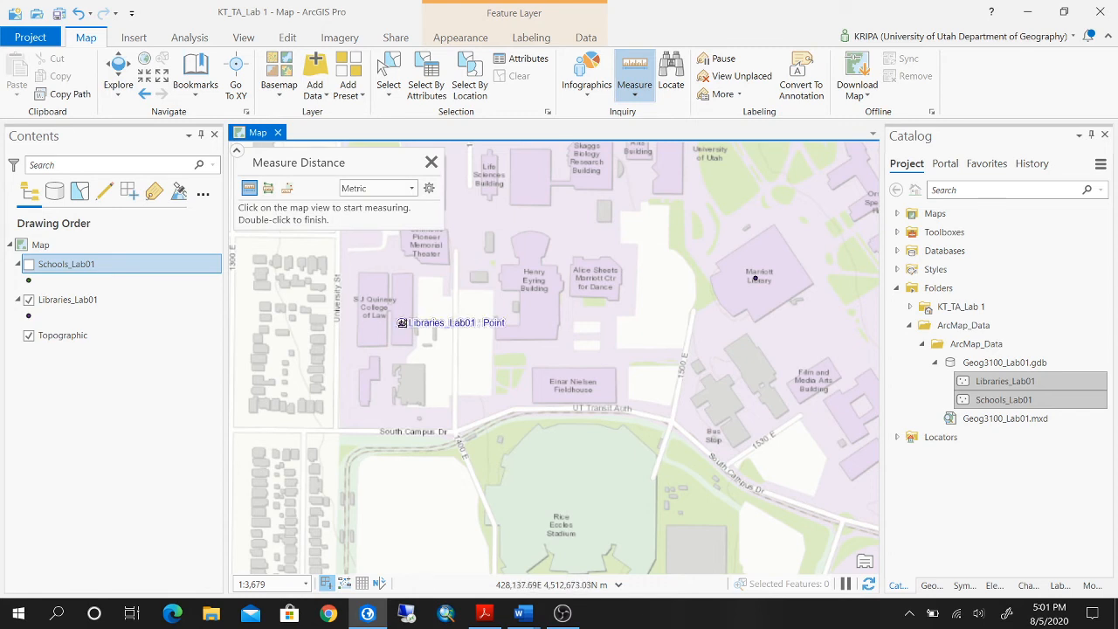
click(402, 322)
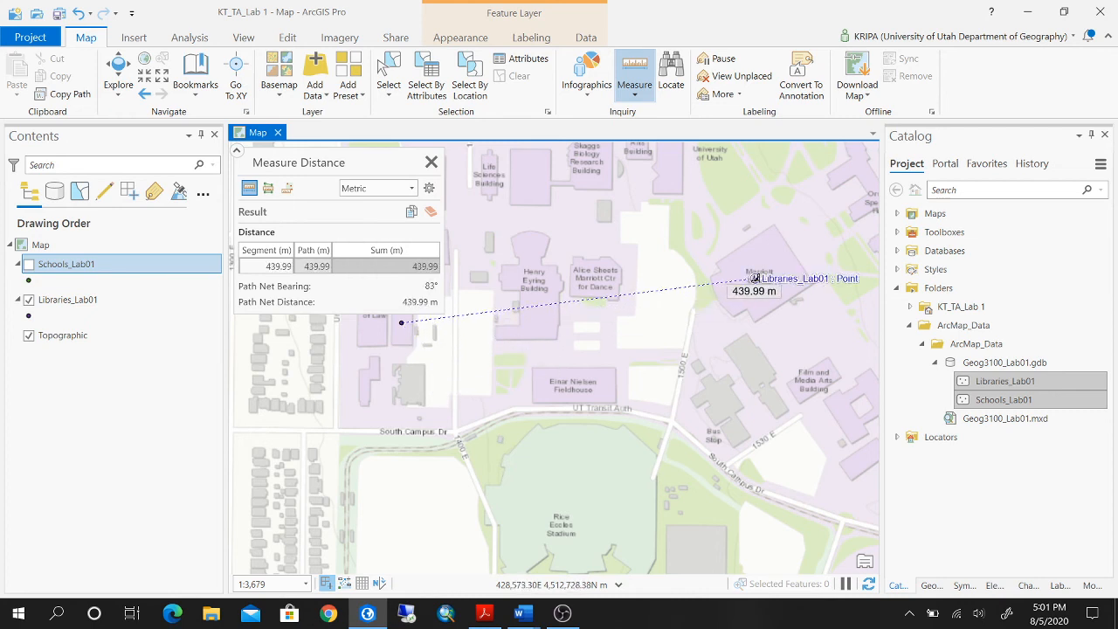
click(756, 279)
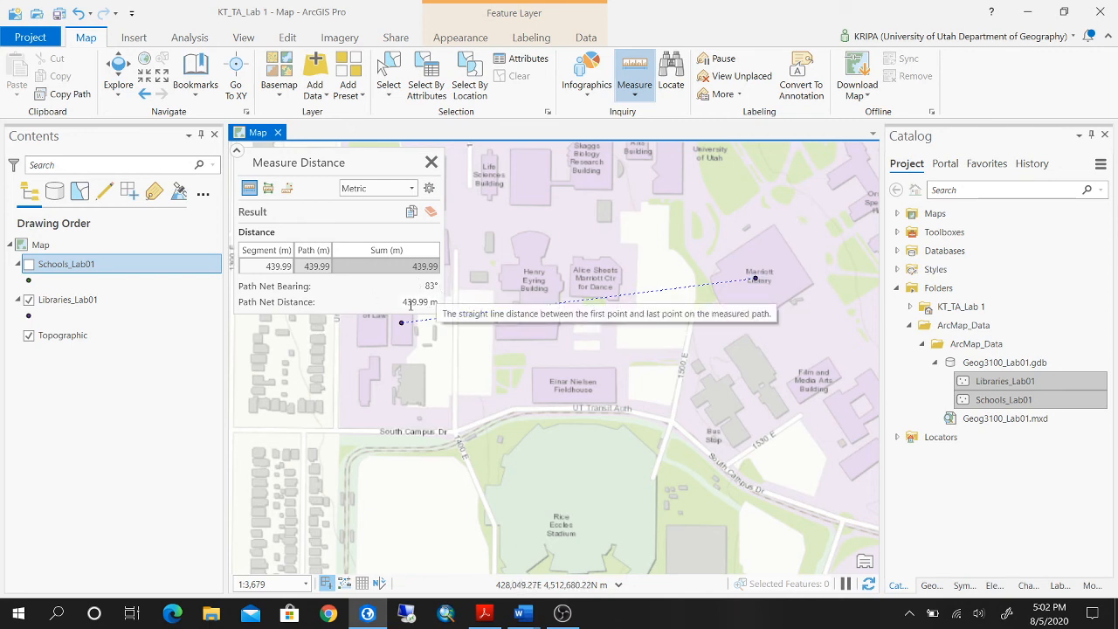
Copy the Path Net Distance value from the distance measurement result.
double_click(437, 301)
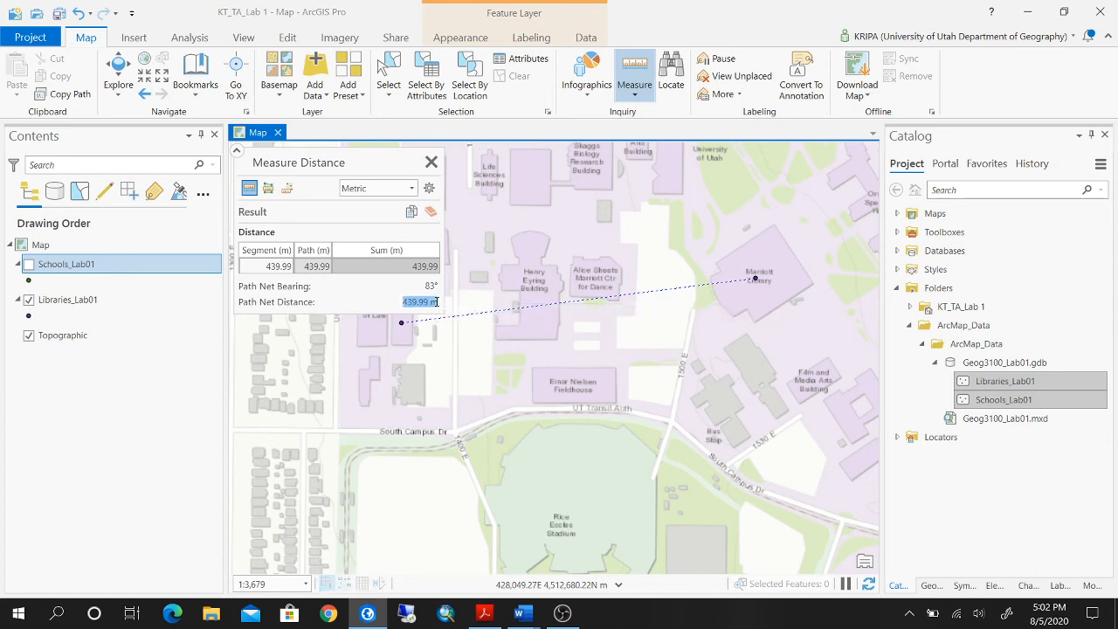
click(437, 301)
drag(436, 301, 401, 310)
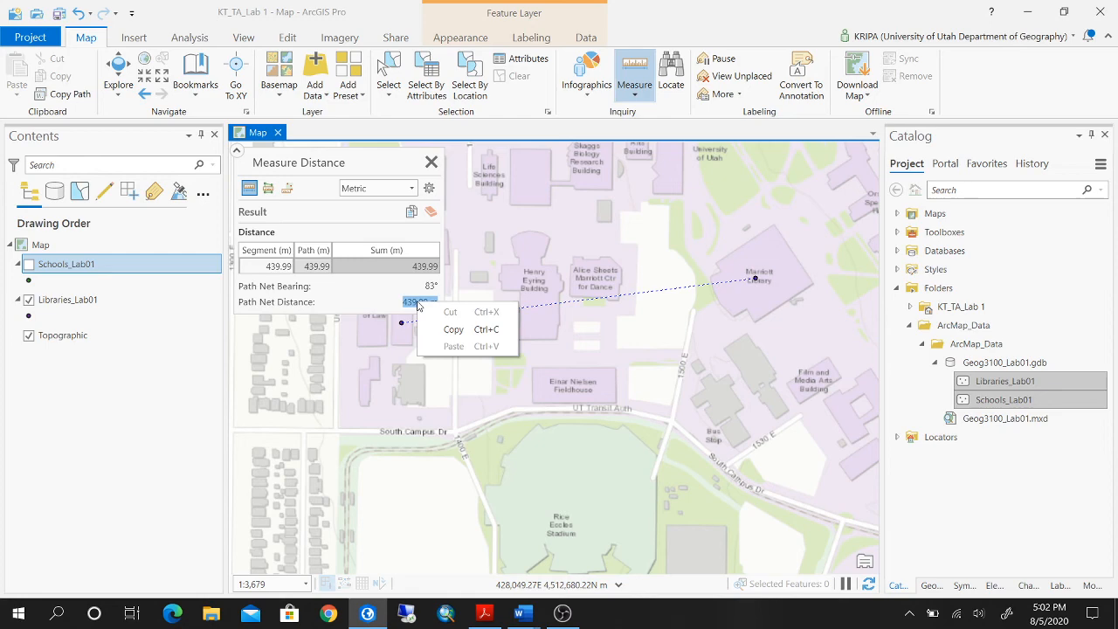
click(453, 329)
Switch to the Deliverables_Lab 1 document in Word and place the insertion point after the net distance sentence in item 6.
mouse_move(519, 615)
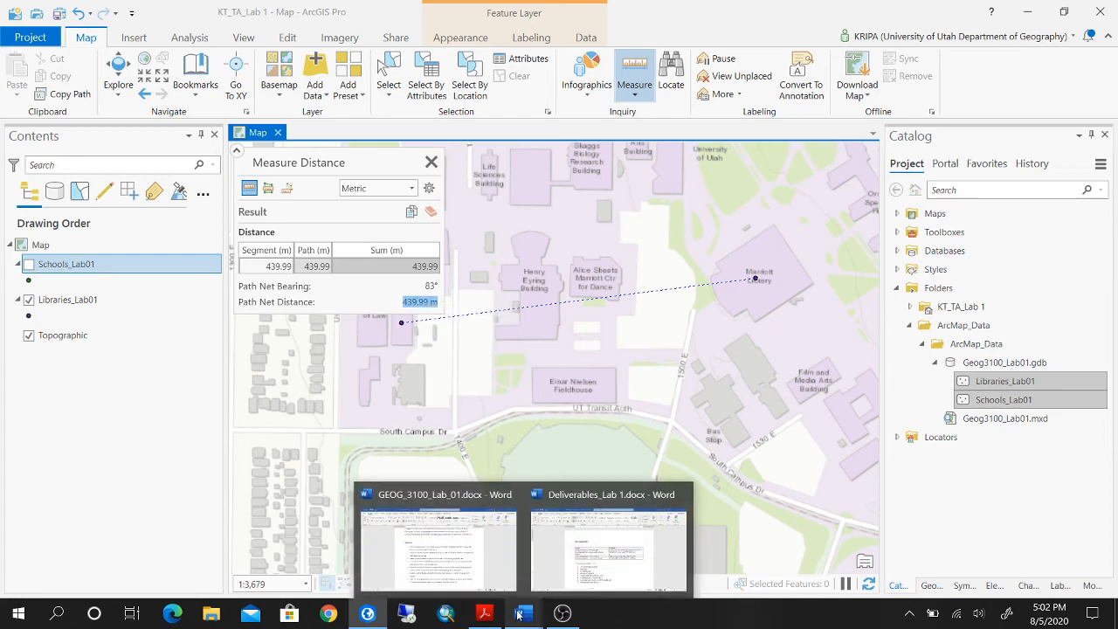
click(577, 535)
scroll(483, 505, down, 3)
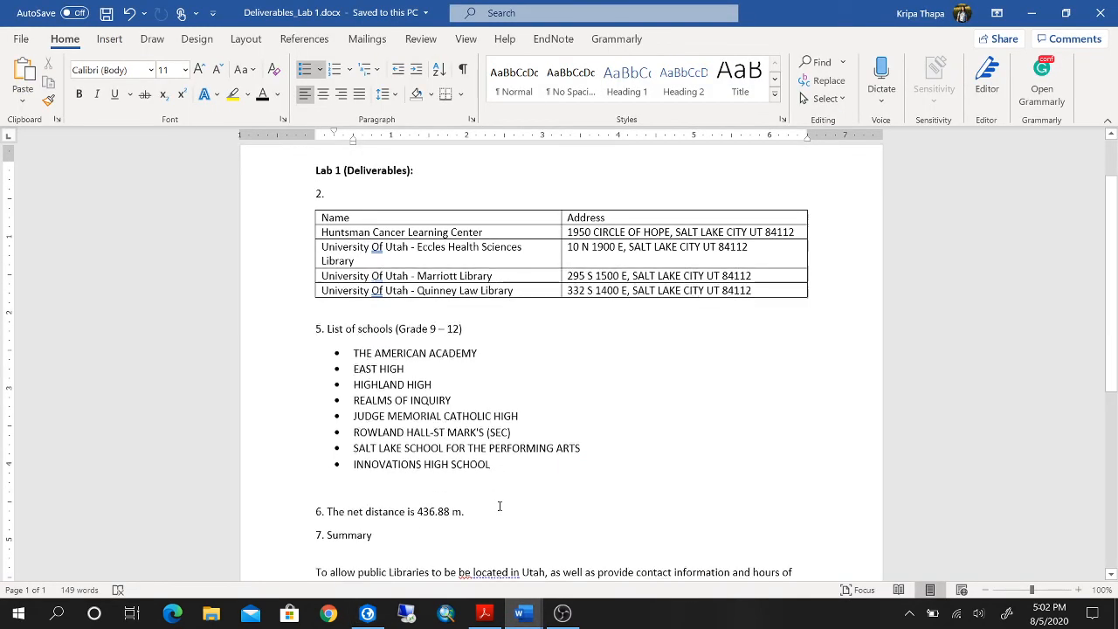
click(467, 473)
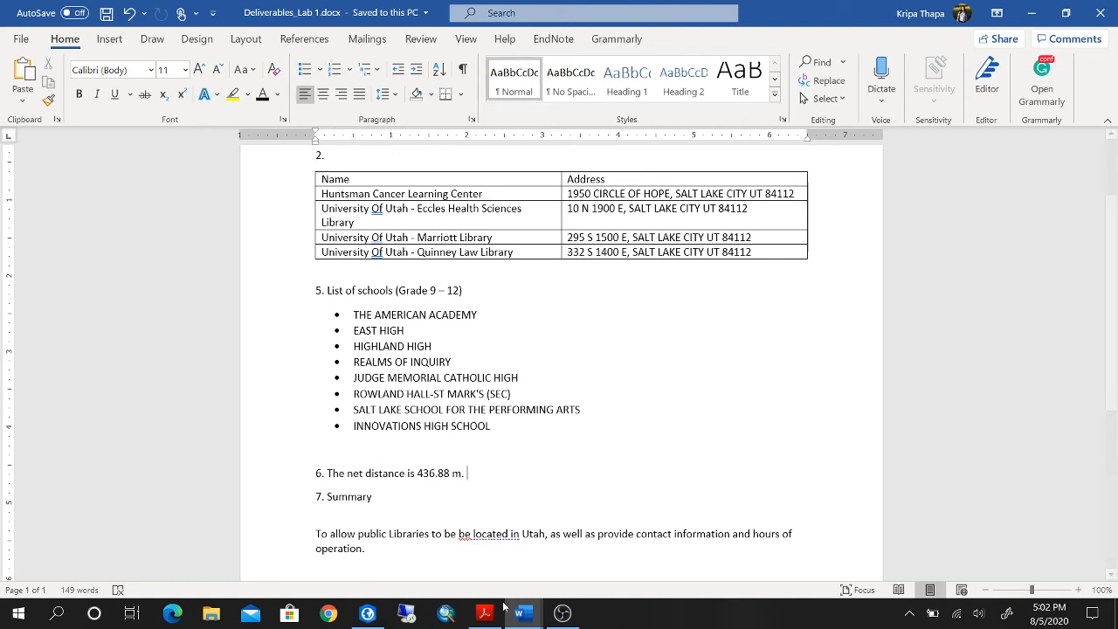
Switch to the GEOG_3100_Lab_01 document and review the work plan's ArcCatalog task in item 7.
mouse_move(519, 615)
click(444, 559)
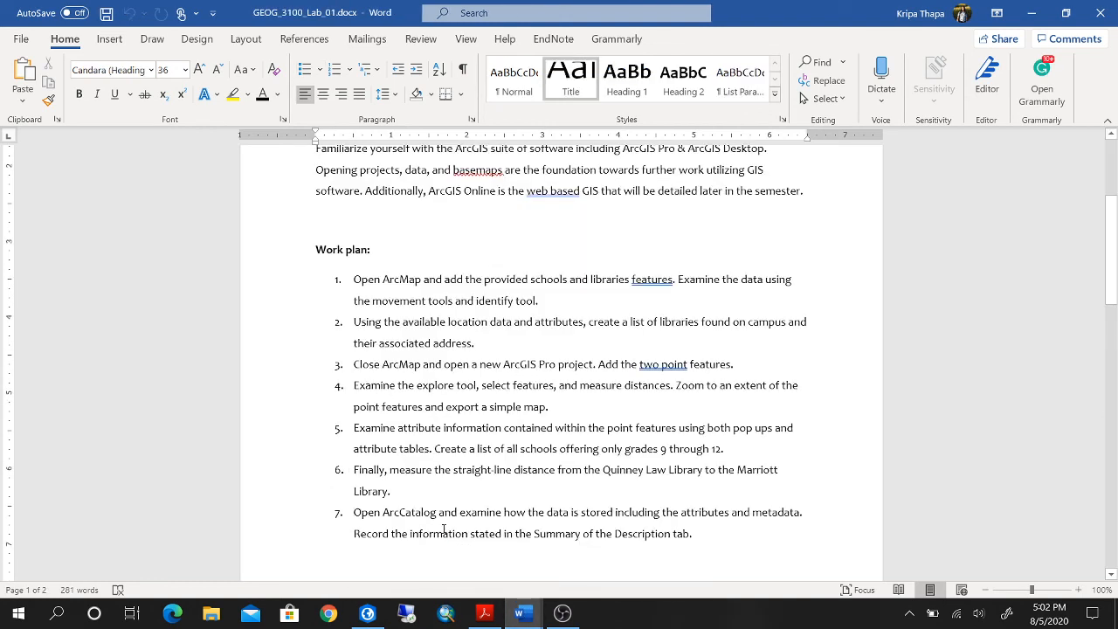
scroll(529, 498, down, 2)
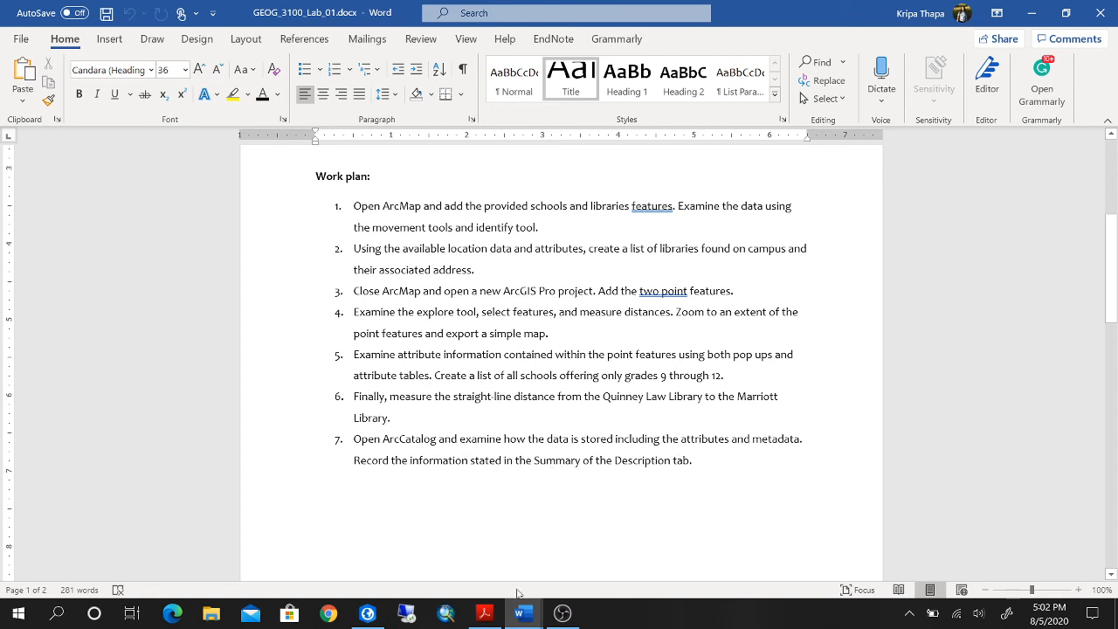
Return to ArcGIS Pro, close the distance measurement, and show the Schools_Lab01 layer together with the libraries.
click(368, 614)
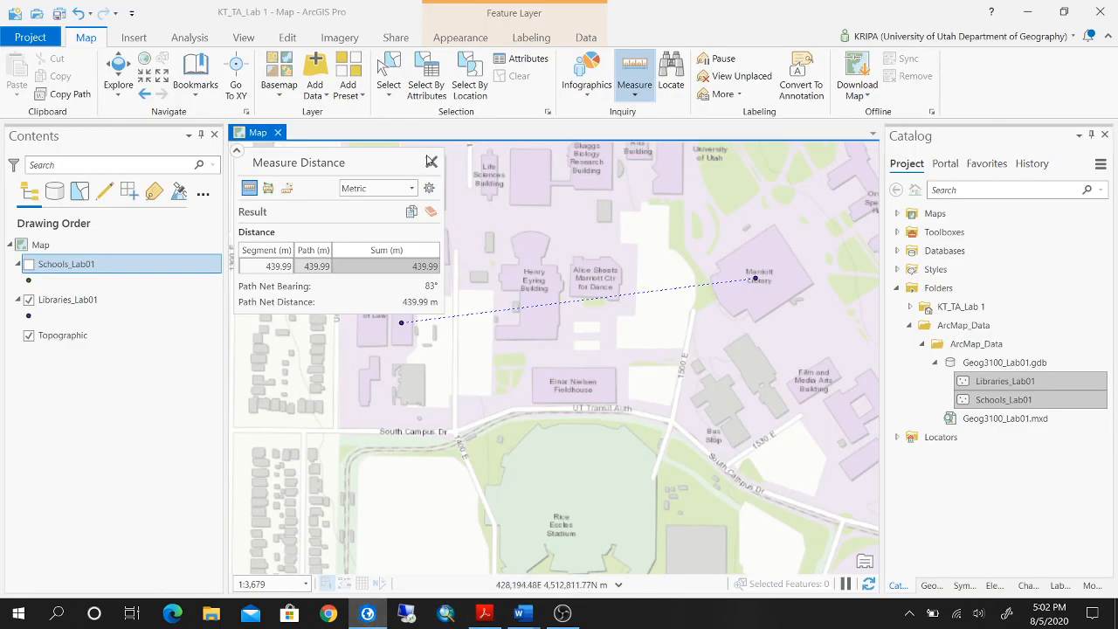
click(431, 163)
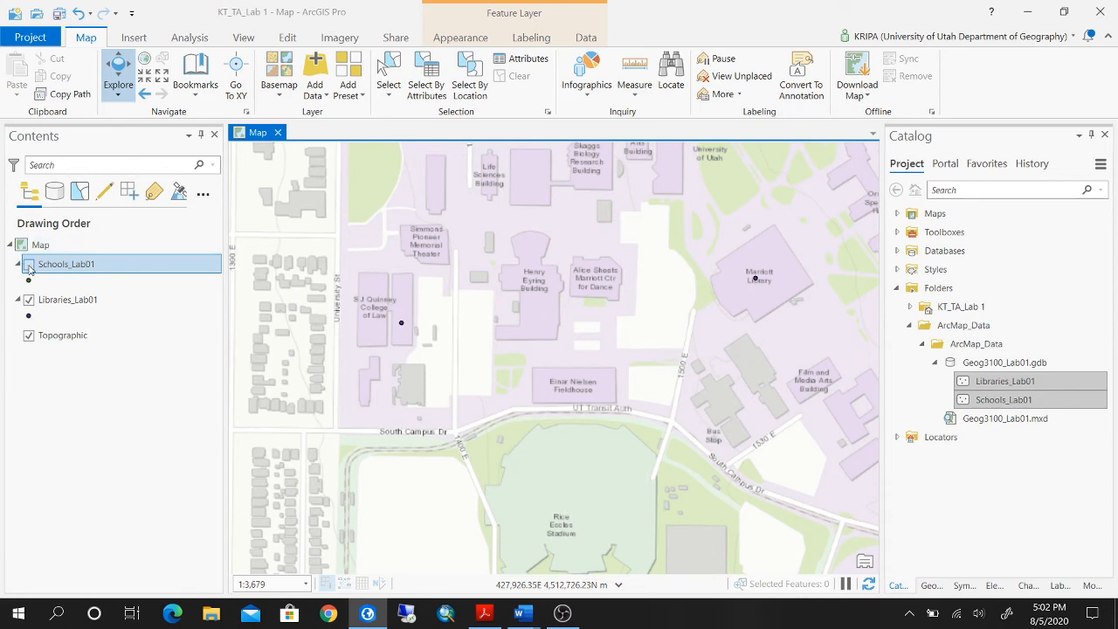
click(29, 266)
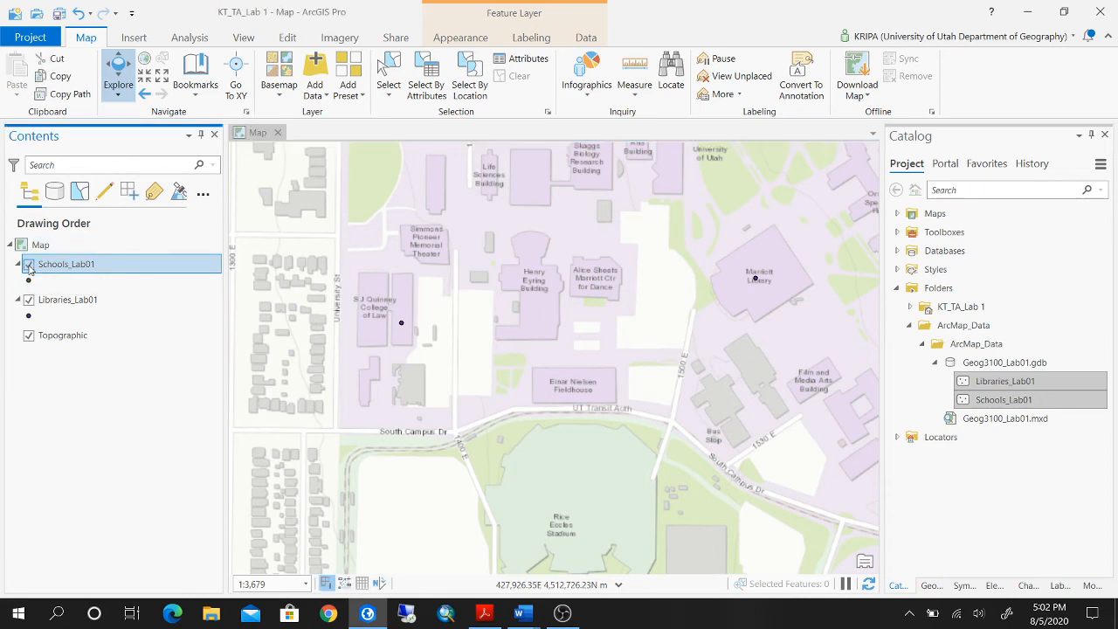
scroll(654, 313, down, 1)
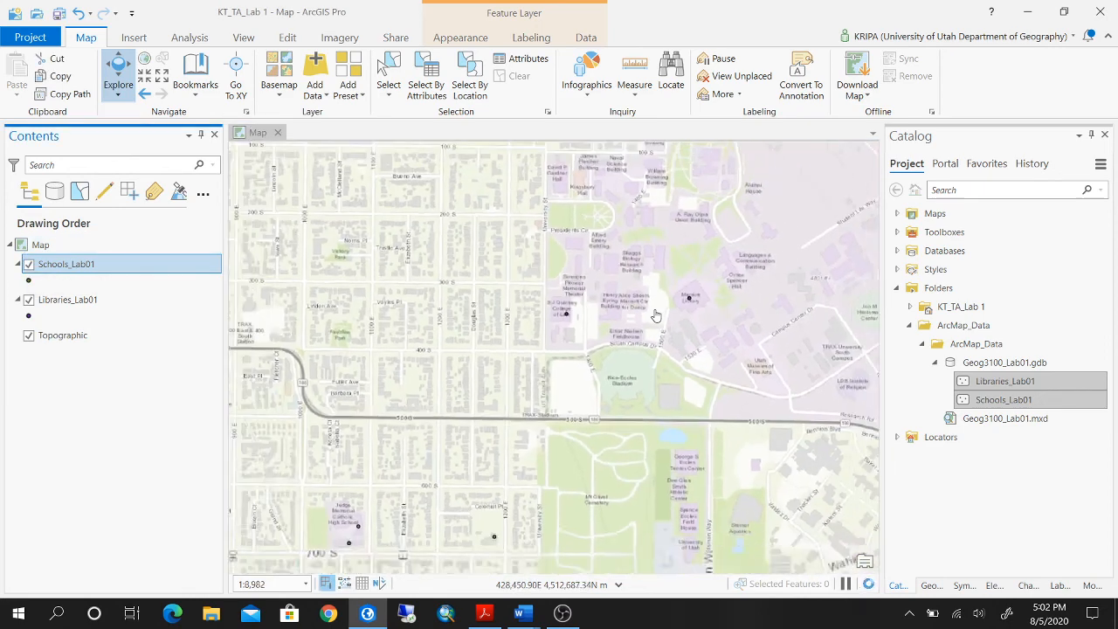
View the Schools_Lab01 layer's metadata, review its item description, and close the catalog view.
scroll(654, 312, down, 1)
scroll(709, 319, down, 1)
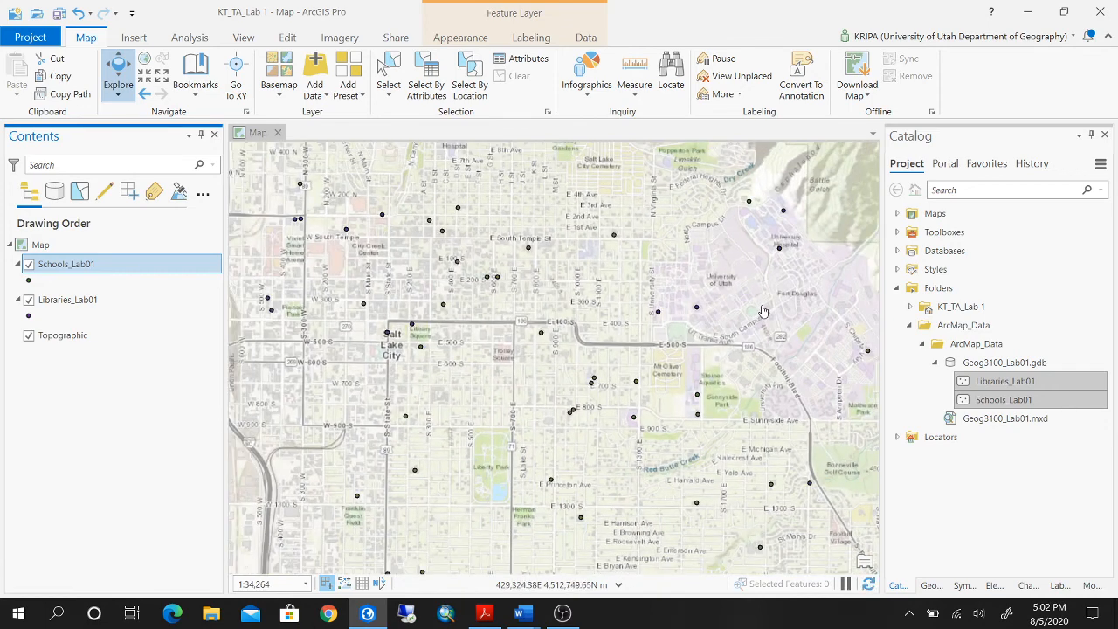
scroll(724, 318, down, 1)
drag(763, 311, 640, 285)
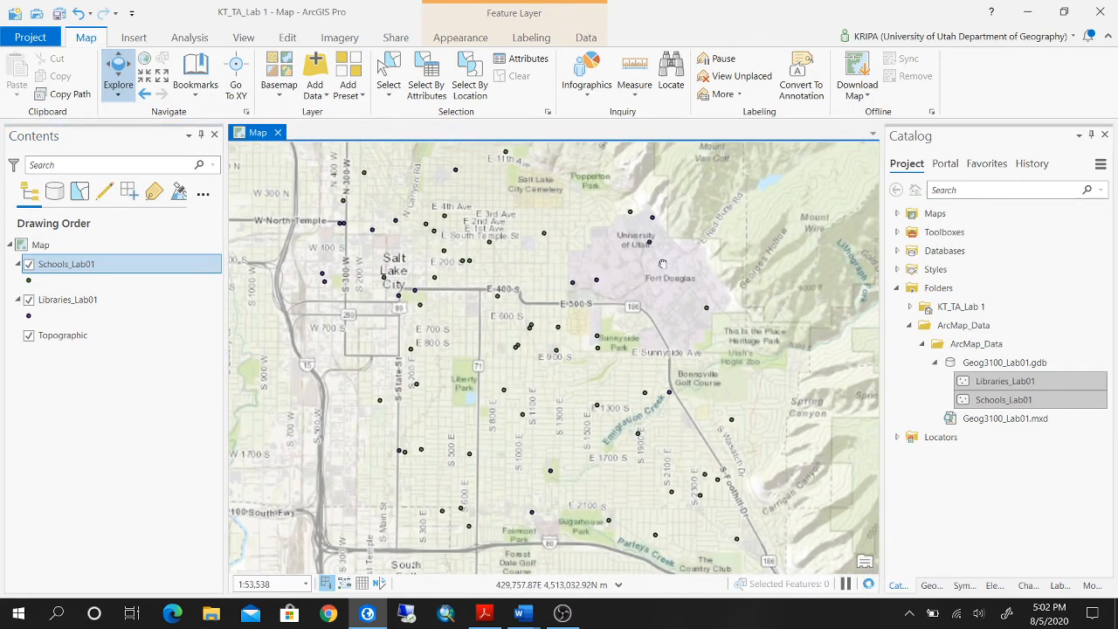
right_click(164, 263)
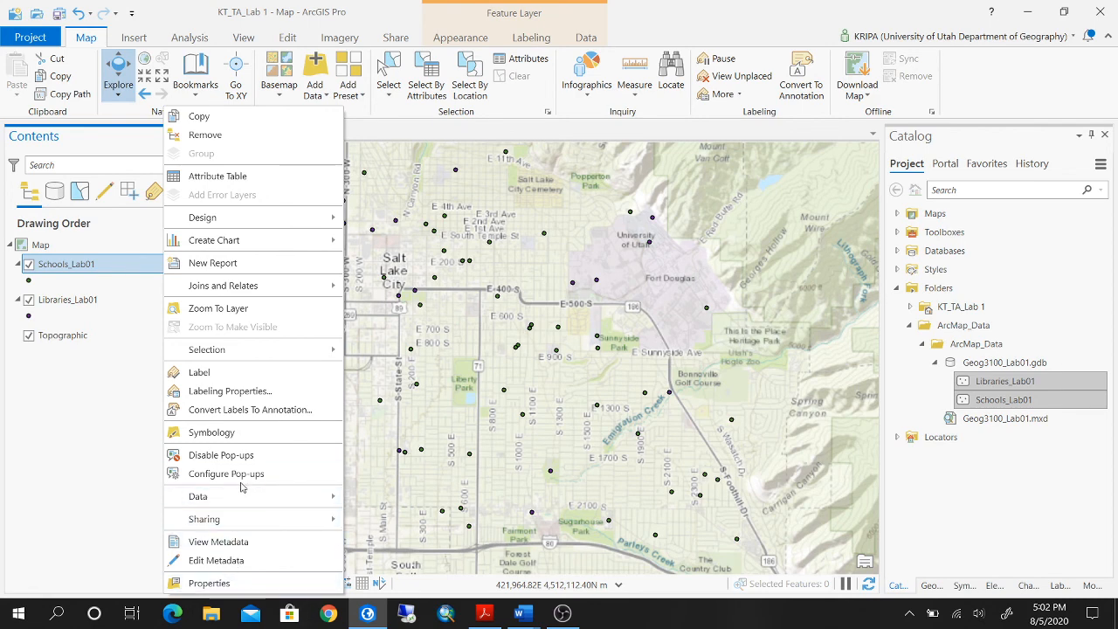
click(243, 542)
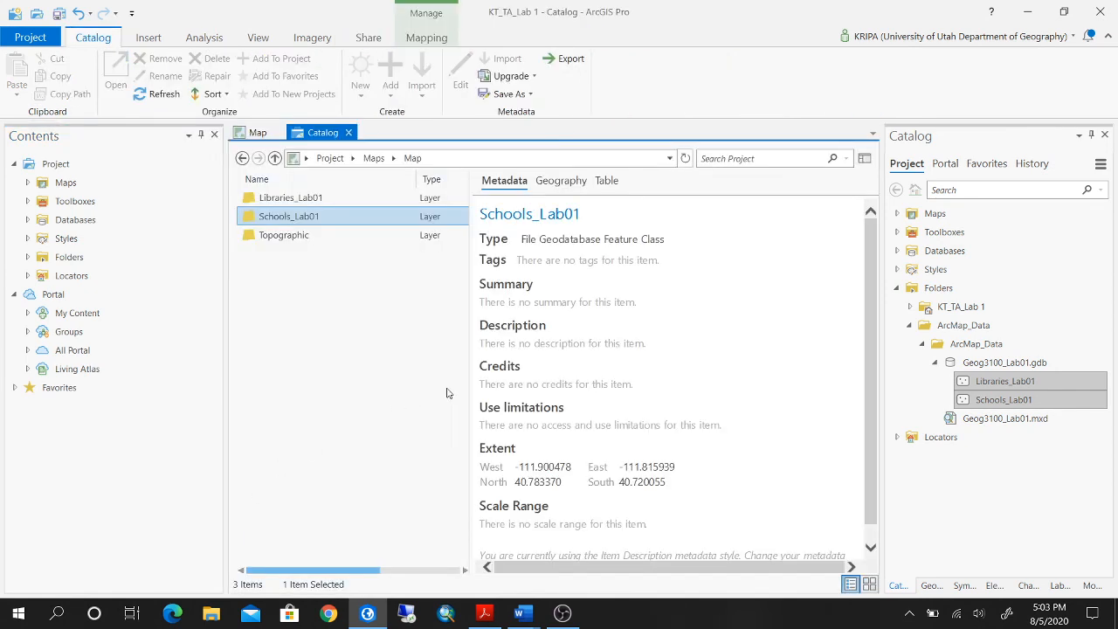
scroll(656, 327, down, 1)
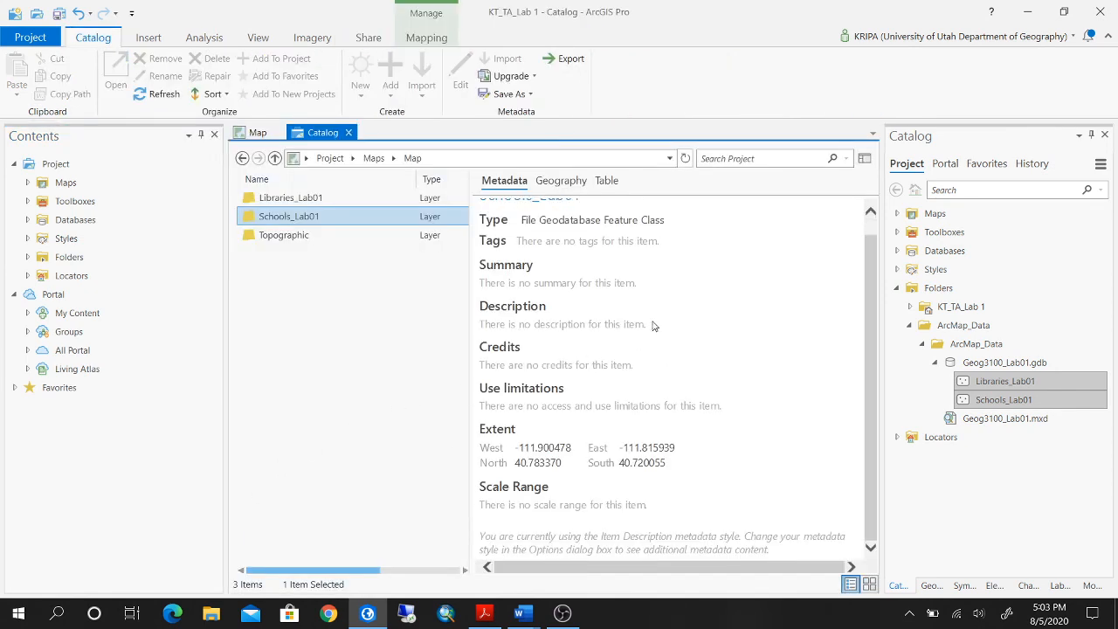
scroll(693, 387, up, 1)
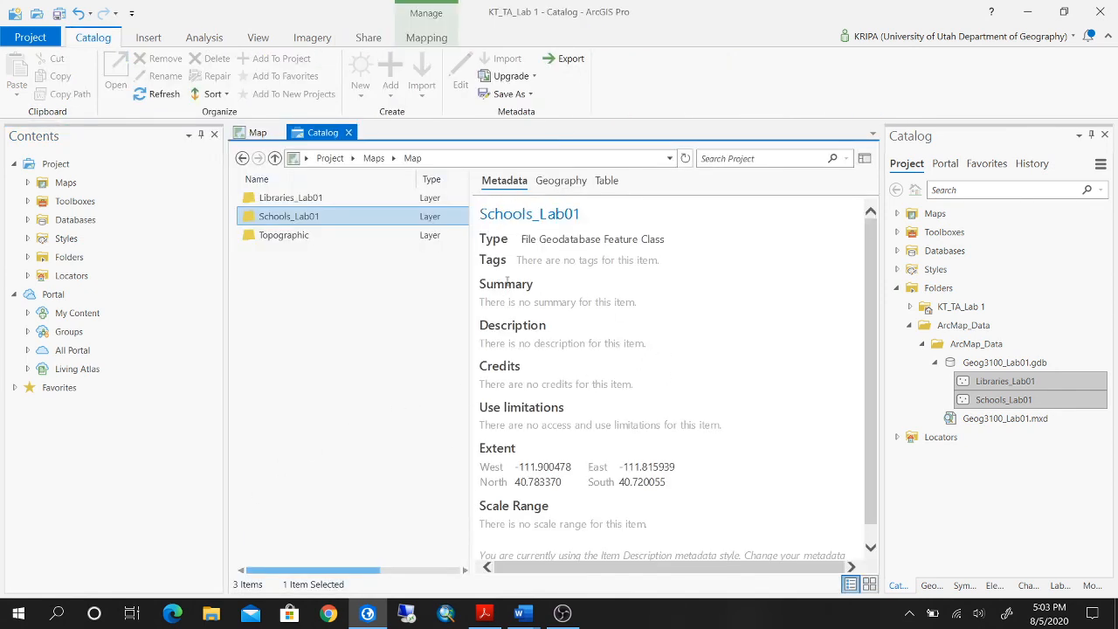
scroll(611, 459, down, 1)
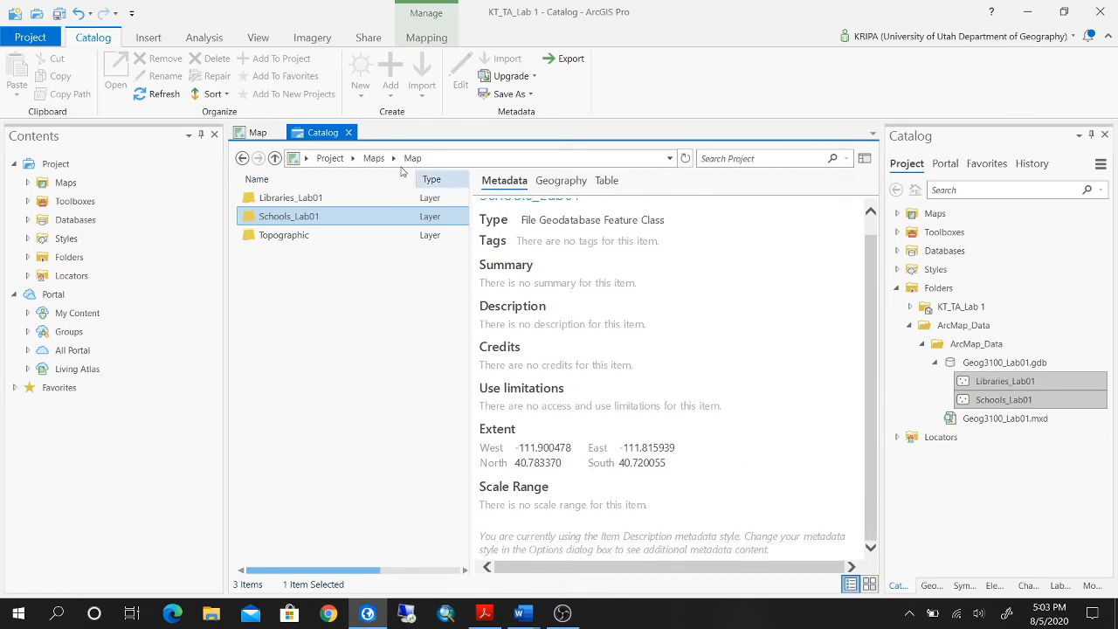
click(347, 132)
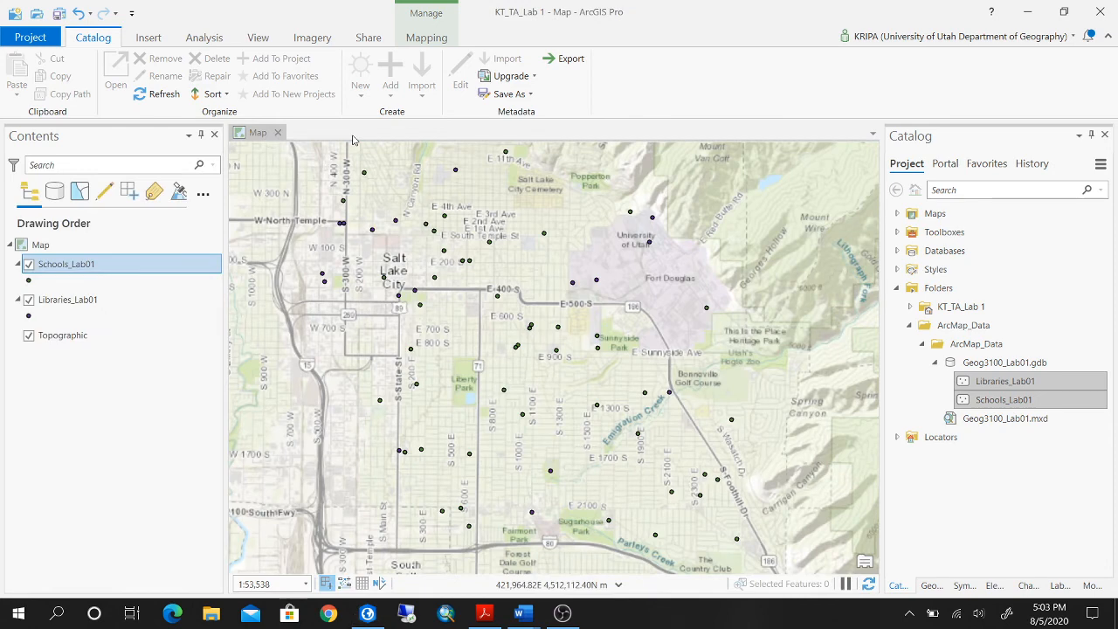
Open the metadata of the Libraries_Lab01 layer.
click(105, 302)
right_click(104, 301)
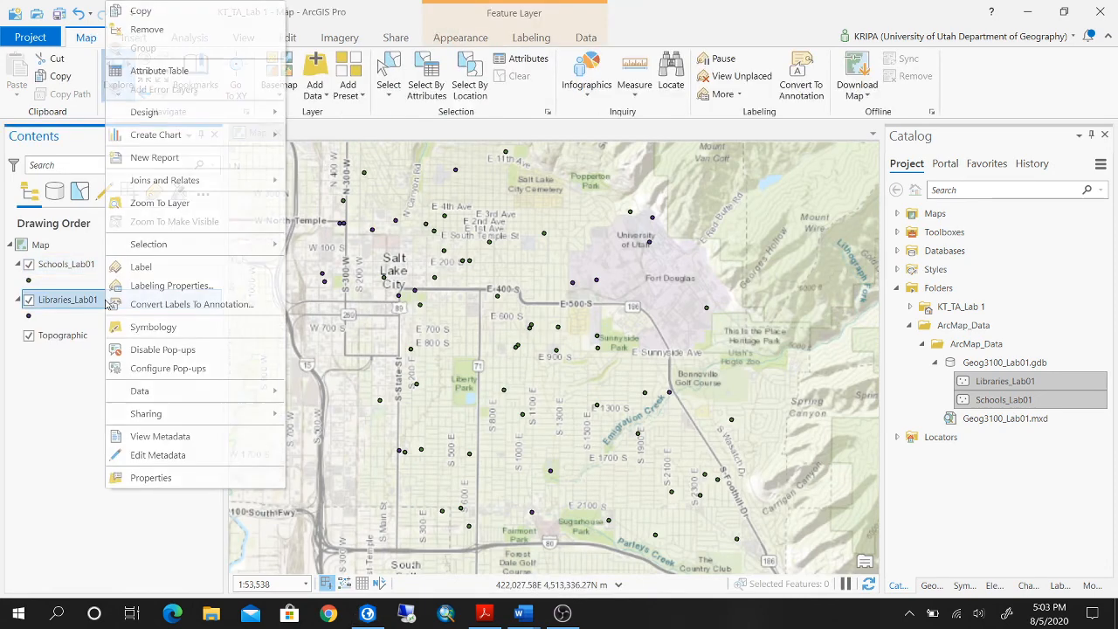
click(195, 437)
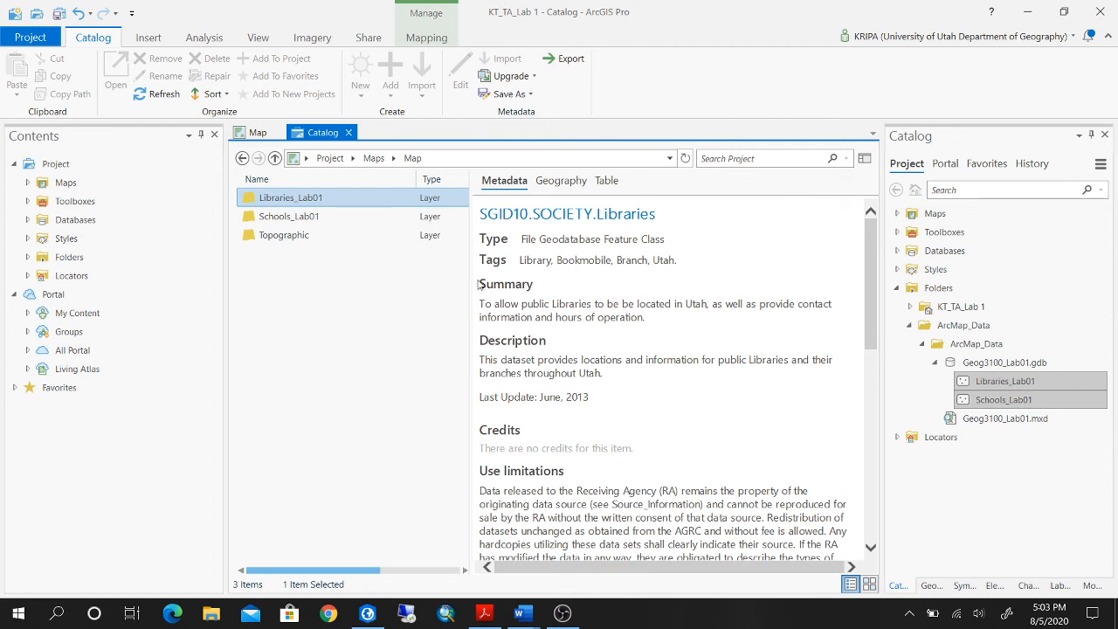
Copy the Summary and Description sections, including the last update line, from the libraries metadata.
drag(479, 284, 552, 372)
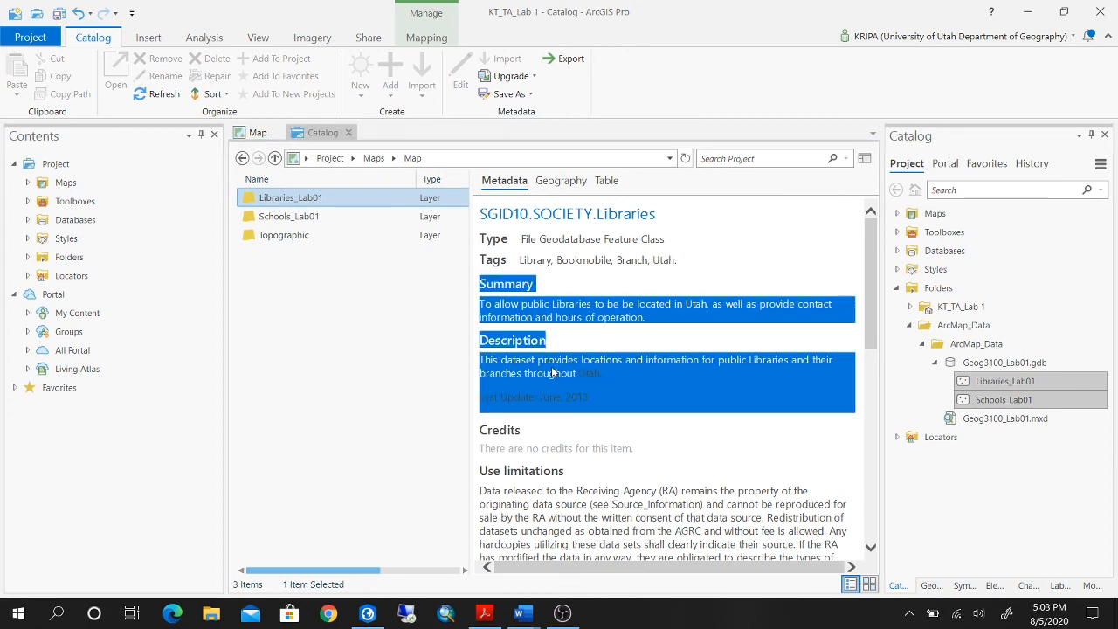
right_click(600, 383)
click(612, 391)
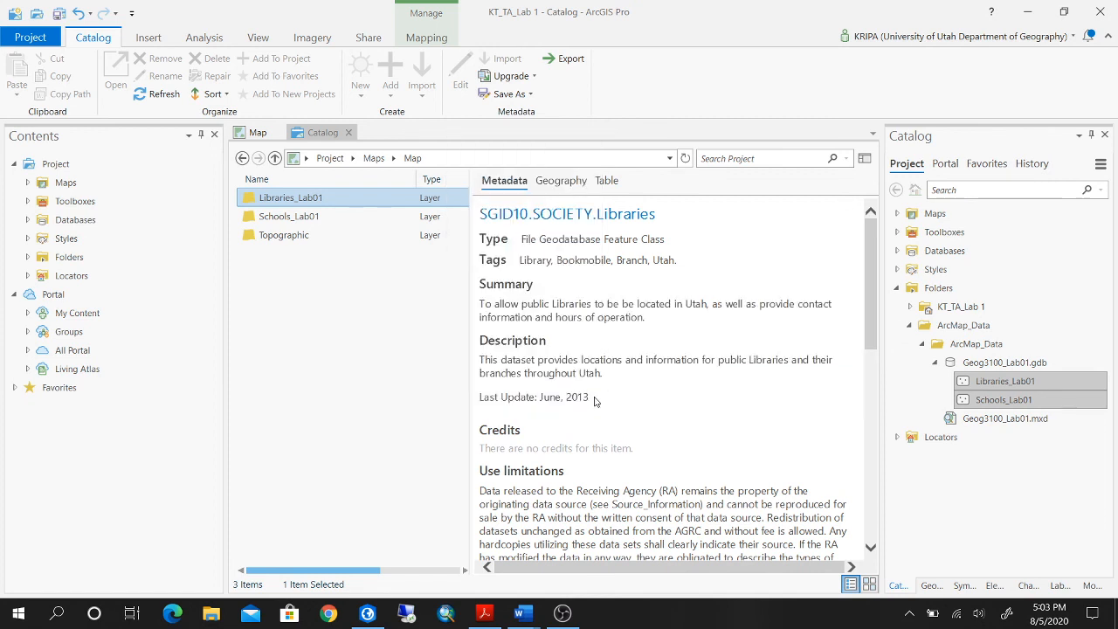
drag(594, 401, 488, 285)
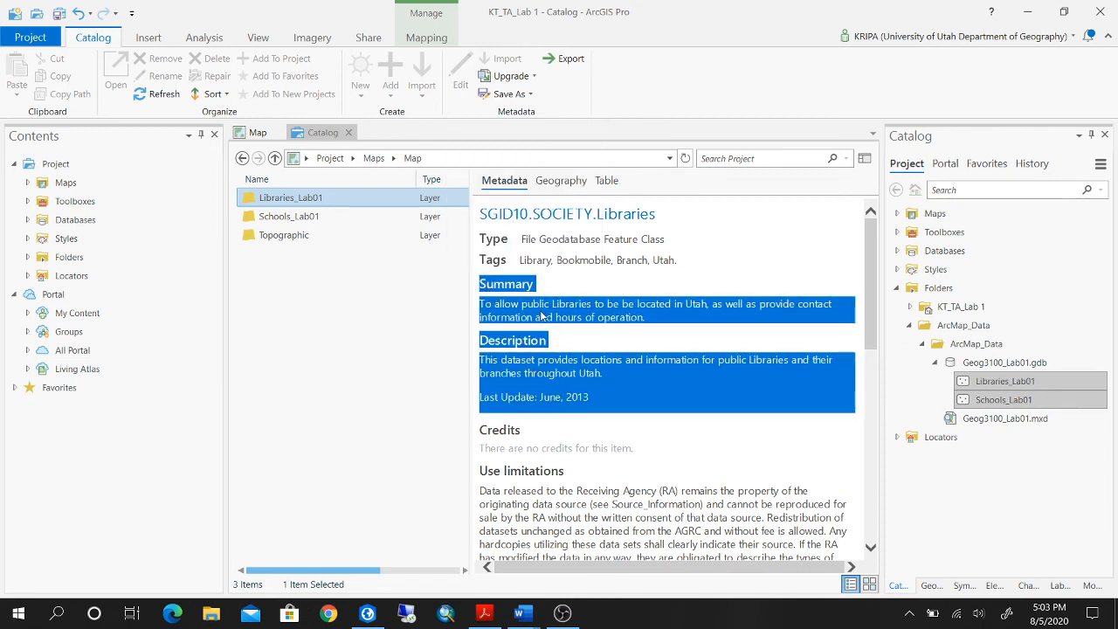
right_click(542, 312)
click(524, 334)
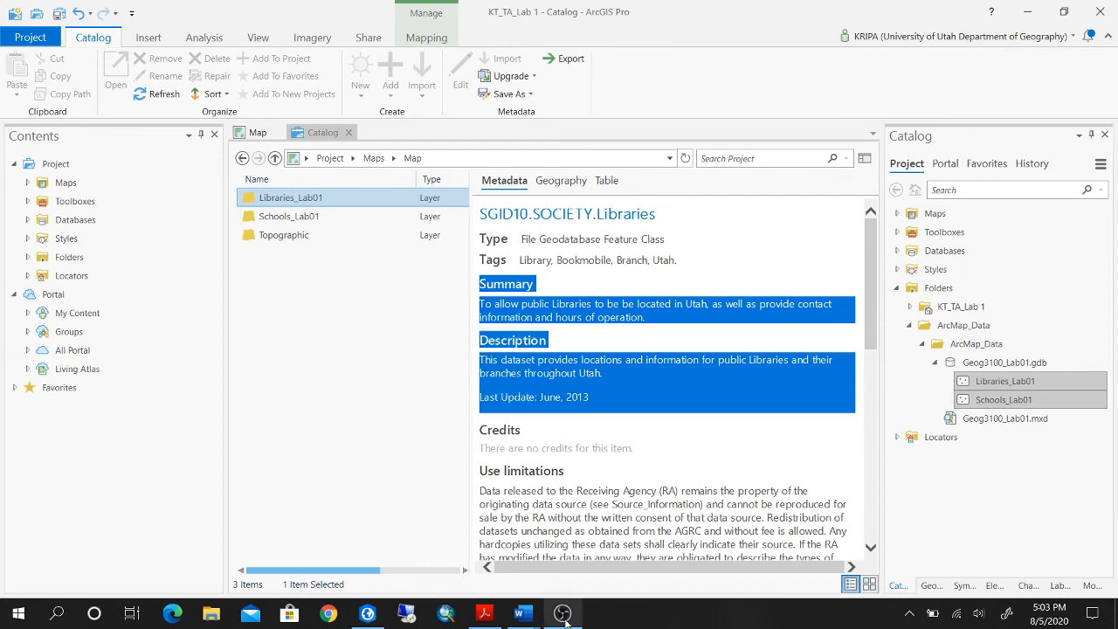
Switch to the Deliverables_Lab 1 document in Word, replace item 7's content with the copied metadata as text only, and save.
mouse_move(519, 614)
click(602, 566)
scroll(457, 568, down, 5)
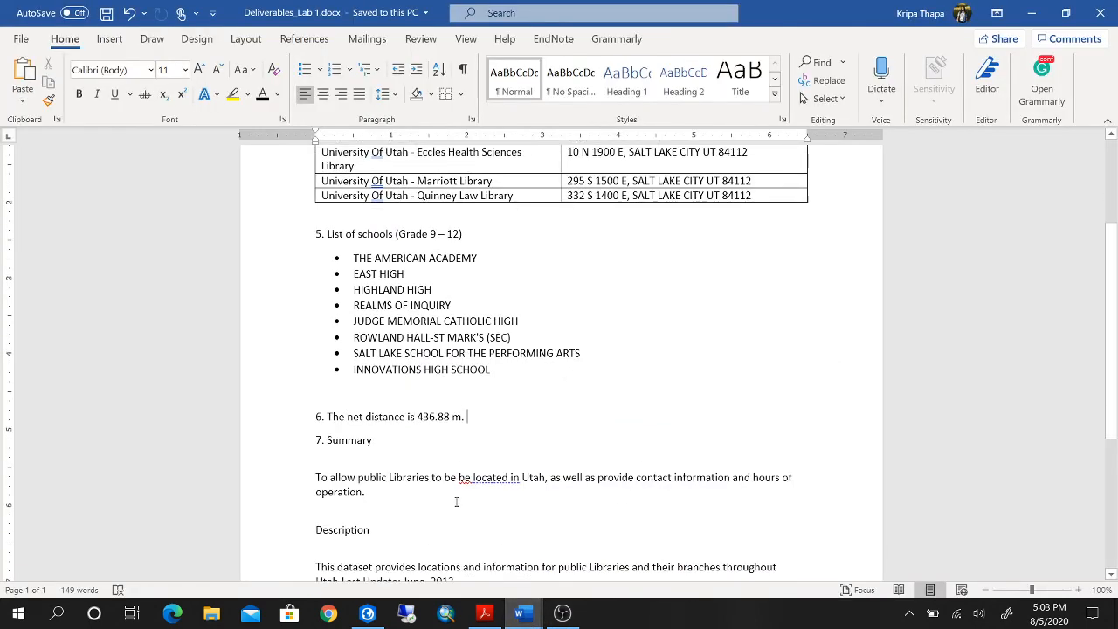
scroll(457, 499, up, 1)
drag(471, 458, 327, 314)
key(ctrl+c)
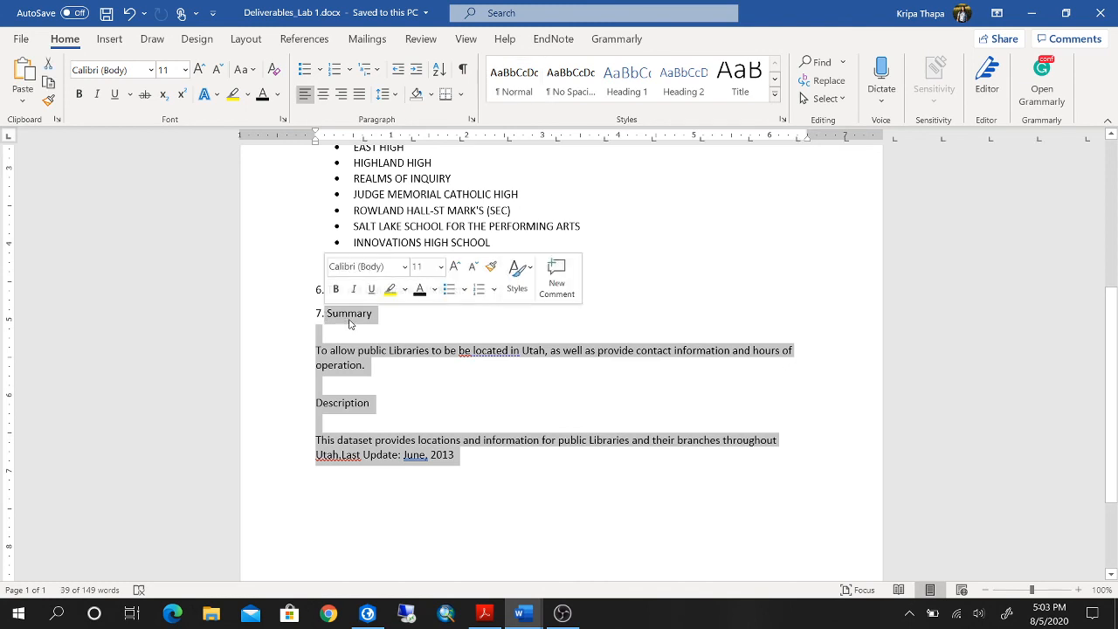
right_click(345, 318)
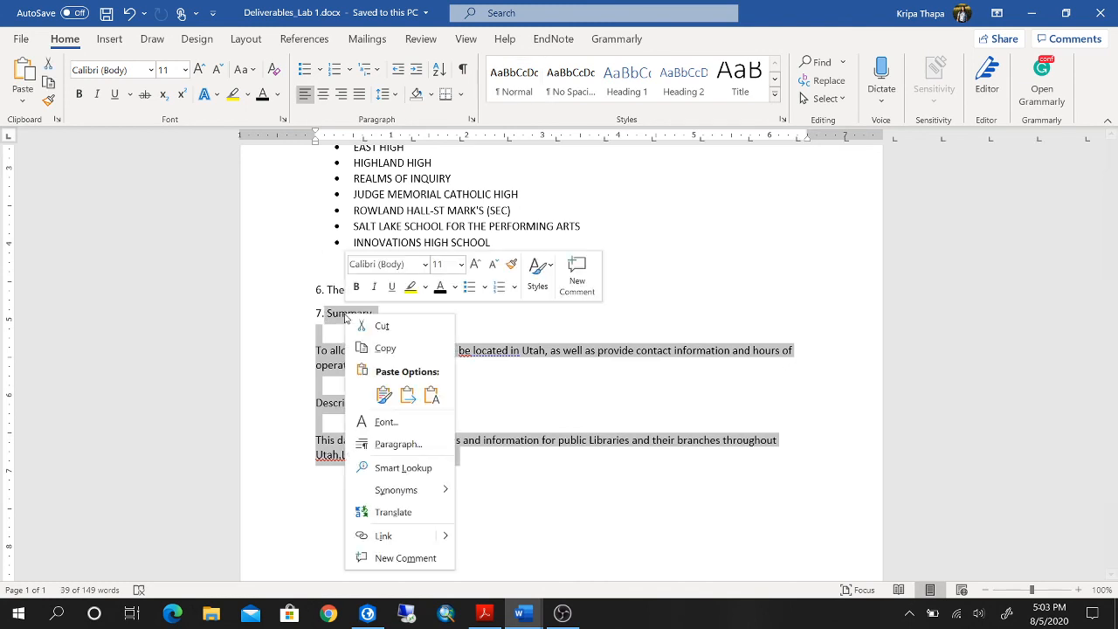
click(432, 395)
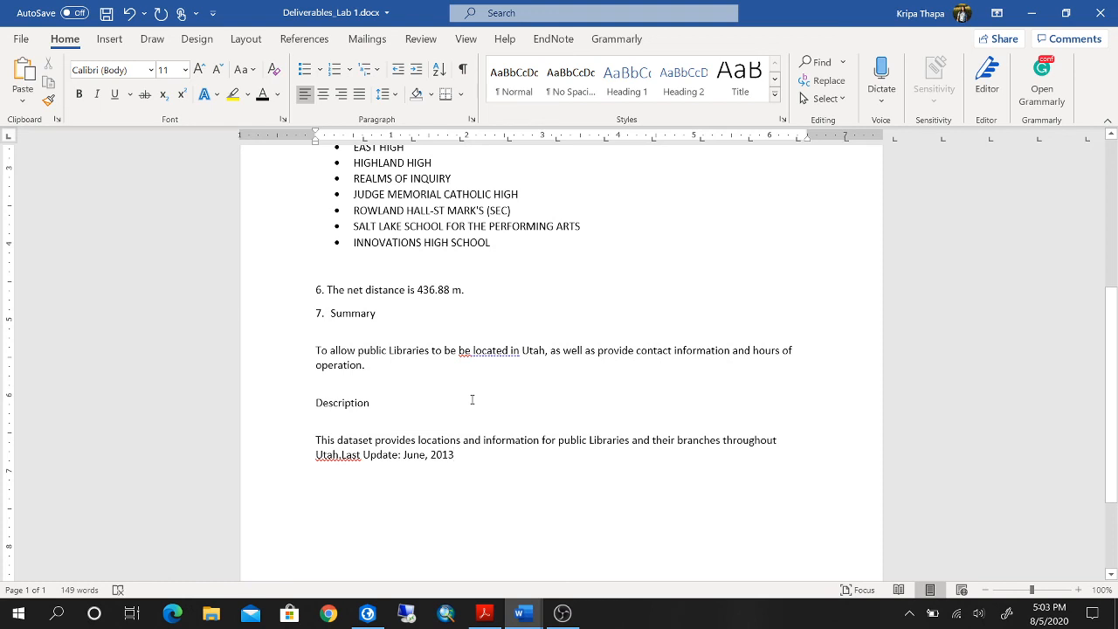
key(ctrl+s)
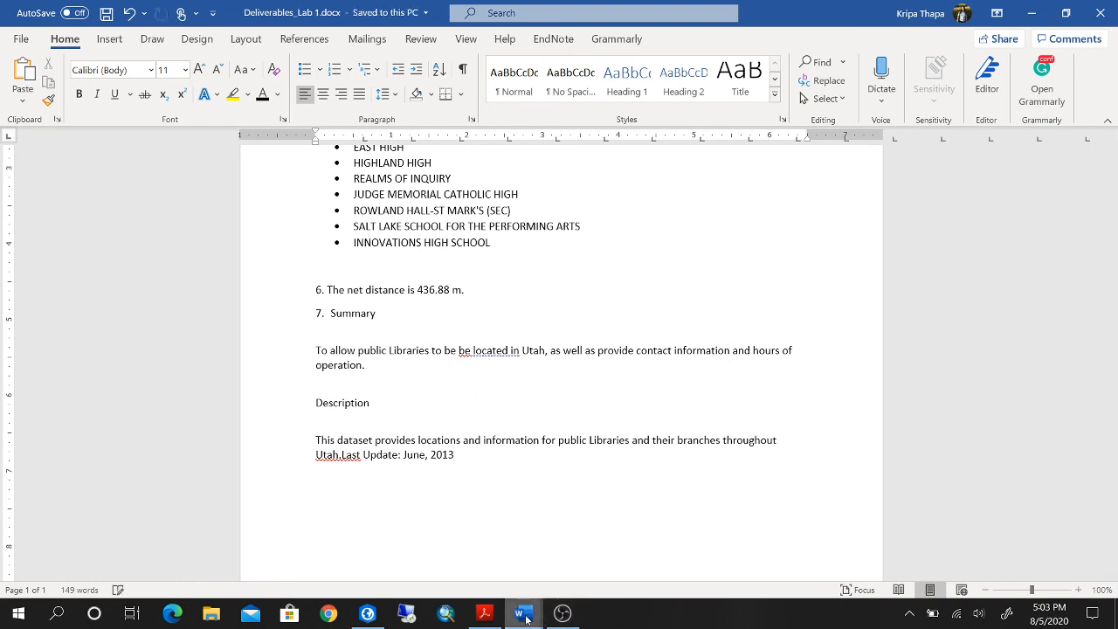
Switch to the GEOG_3100_Lab_01 document and review the list of required deliverables after the work plan.
mouse_move(523, 612)
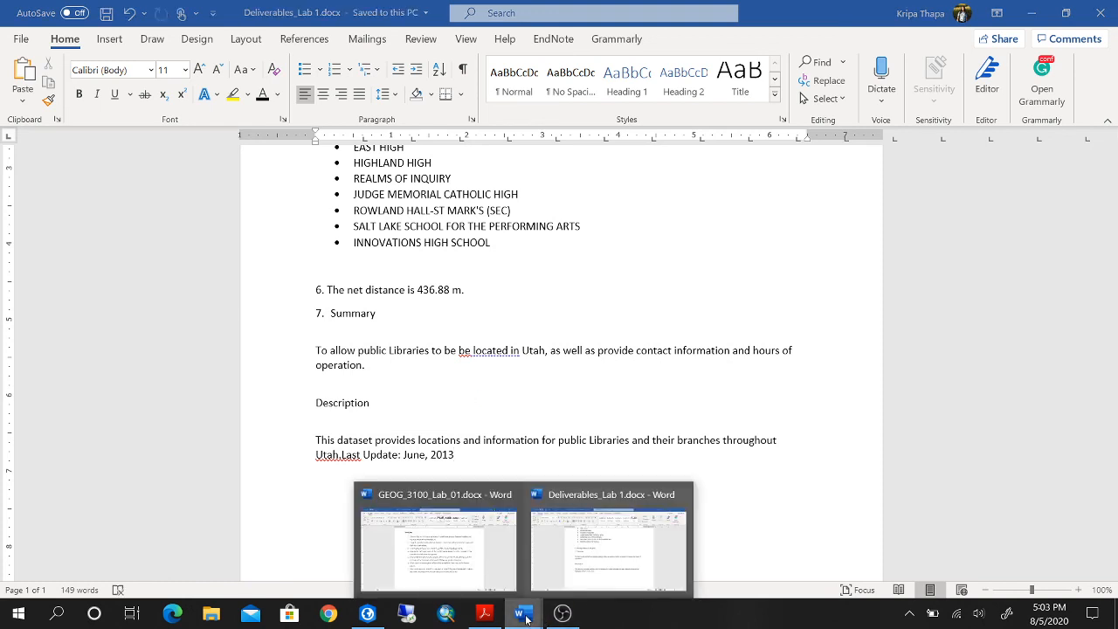
click(485, 546)
scroll(683, 489, down, 5)
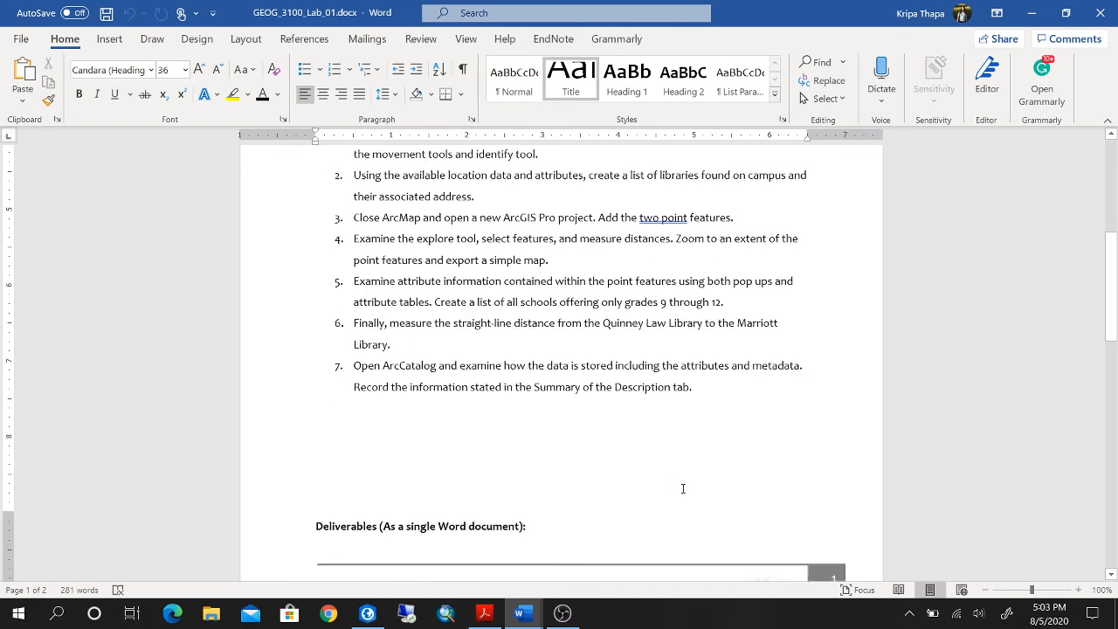
scroll(683, 488, down, 3)
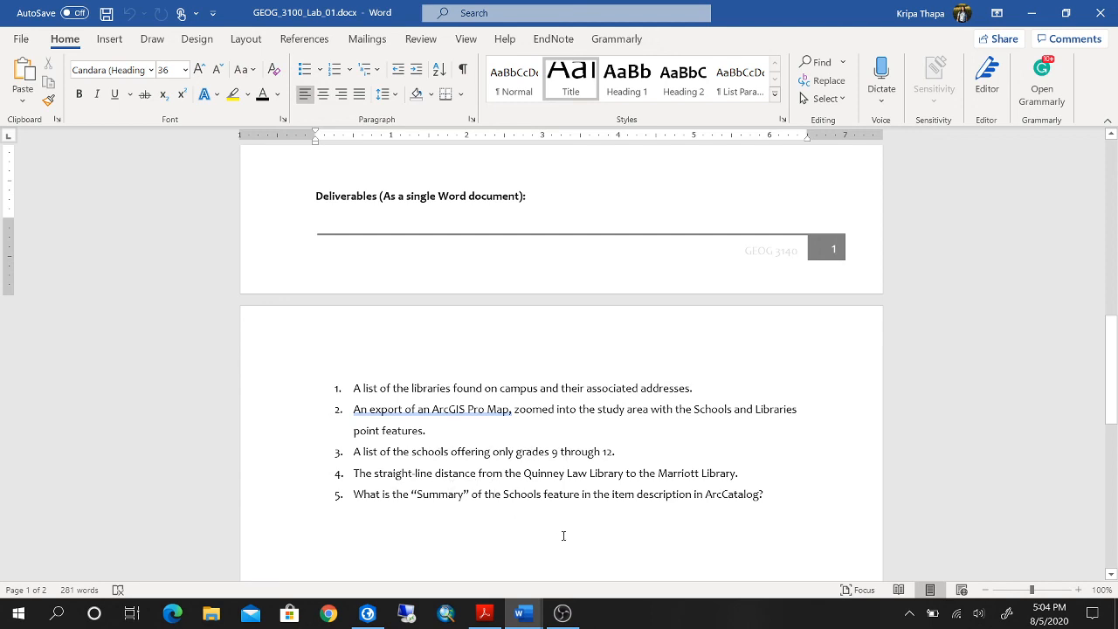
Return to the Deliverables_Lab 1 document and check its answers from the library table through item 7.
mouse_move(523, 613)
click(601, 555)
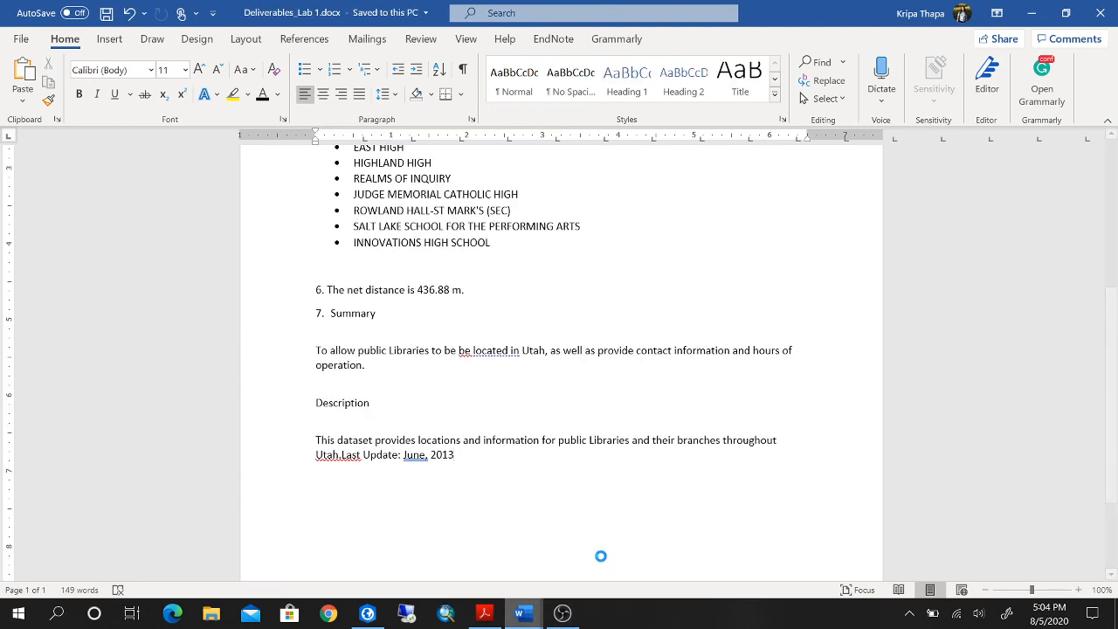
scroll(512, 457, up, 6)
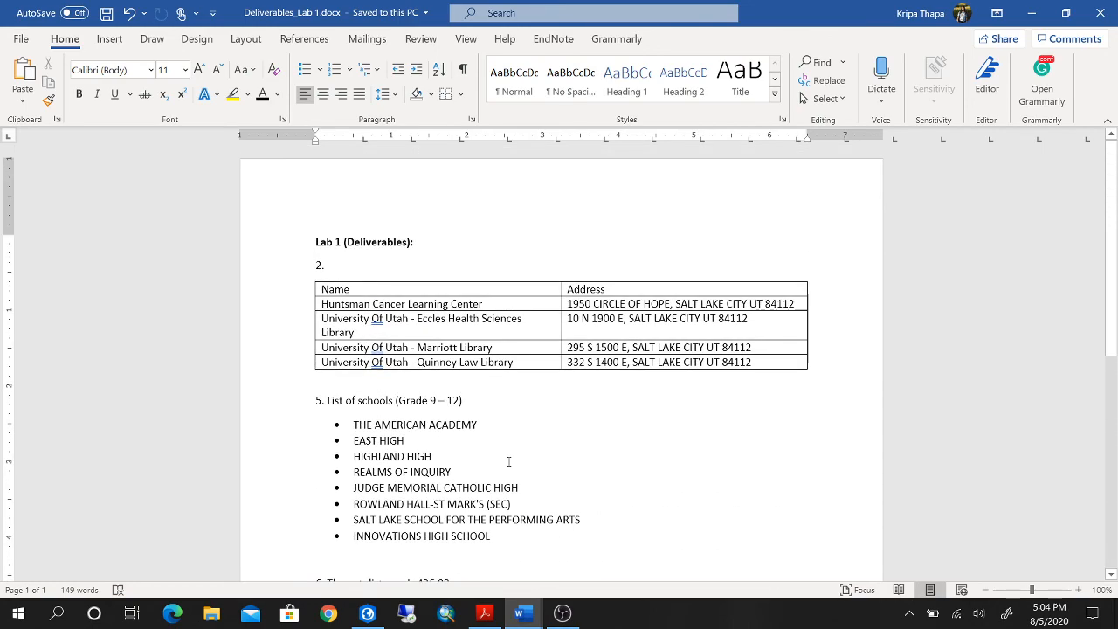
scroll(509, 462, down, 7)
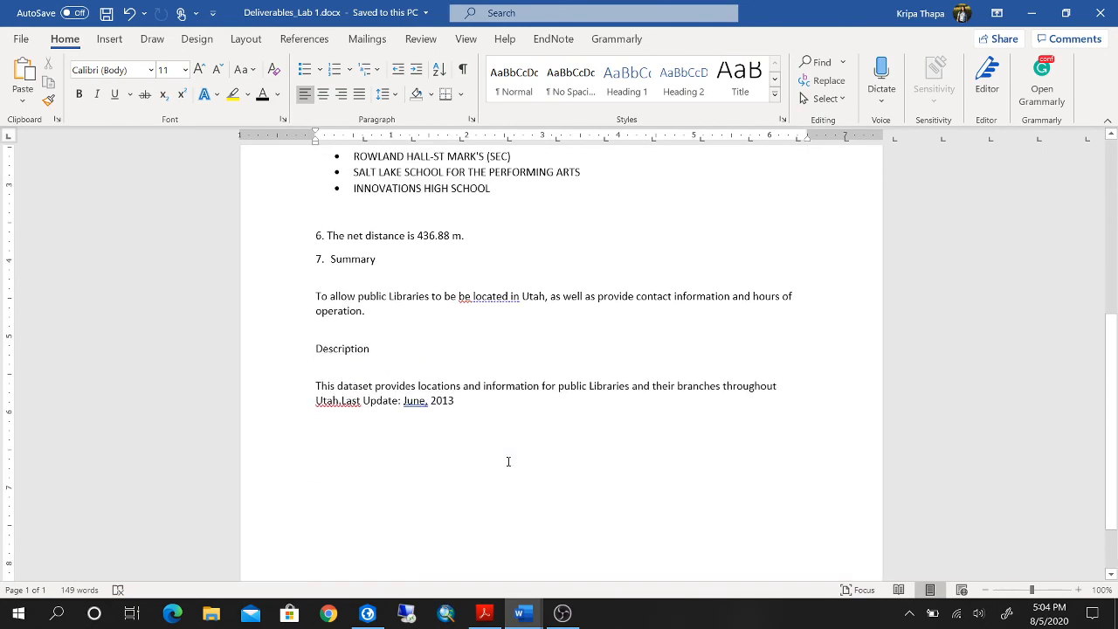
scroll(508, 461, up, 7)
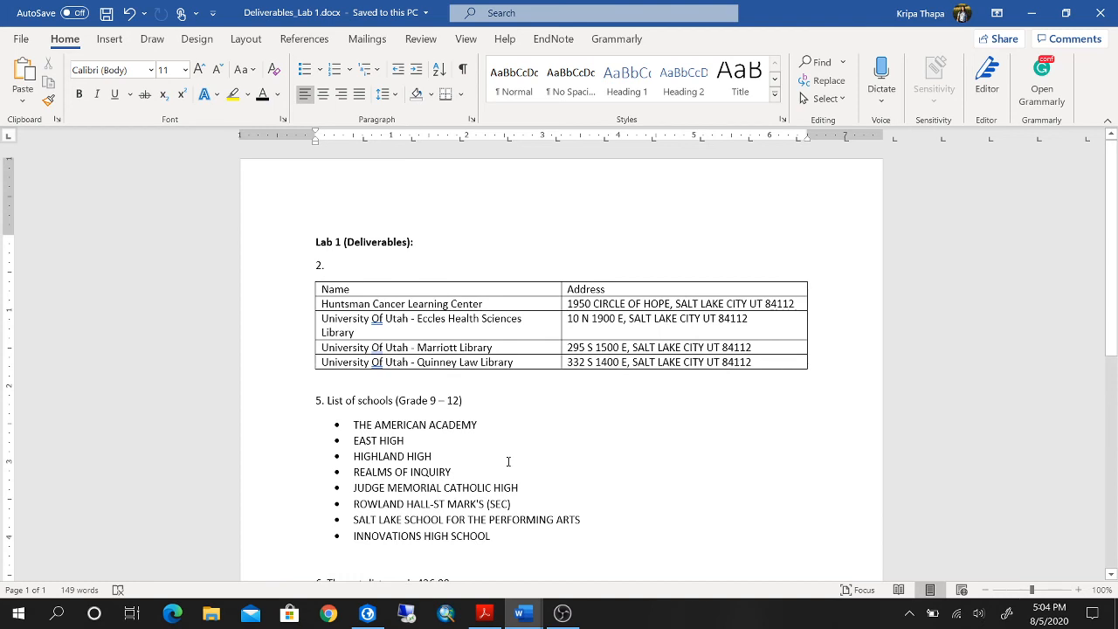
Go back to the GEOG_3100_Lab_01 document and review the lab overview and work plan.
mouse_move(516, 592)
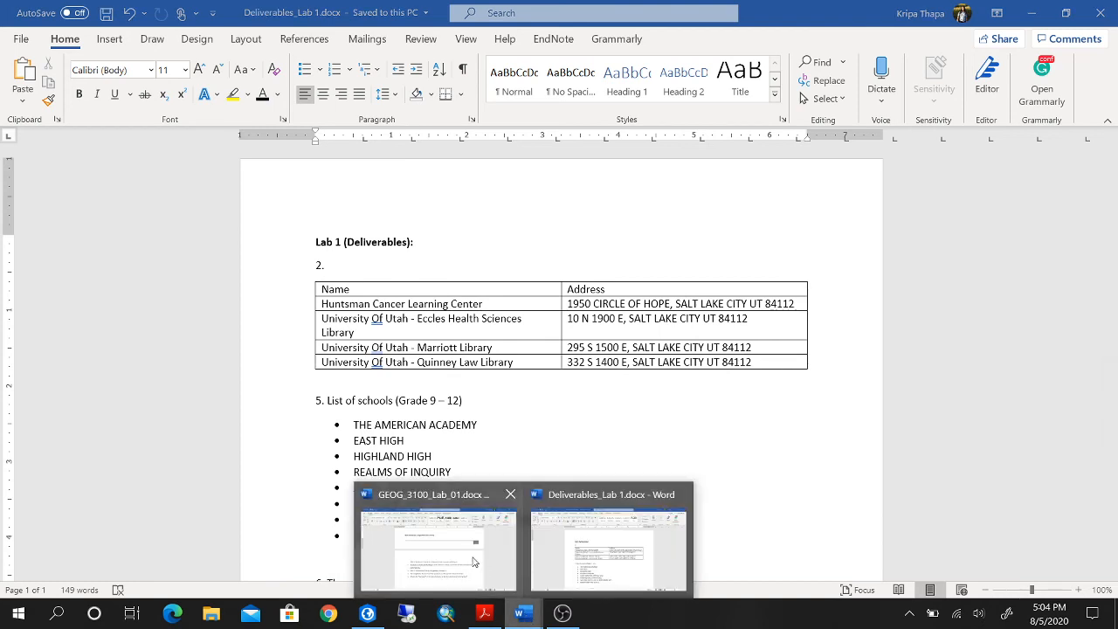
click(476, 559)
scroll(590, 542, up, 3)
scroll(593, 546, up, 10)
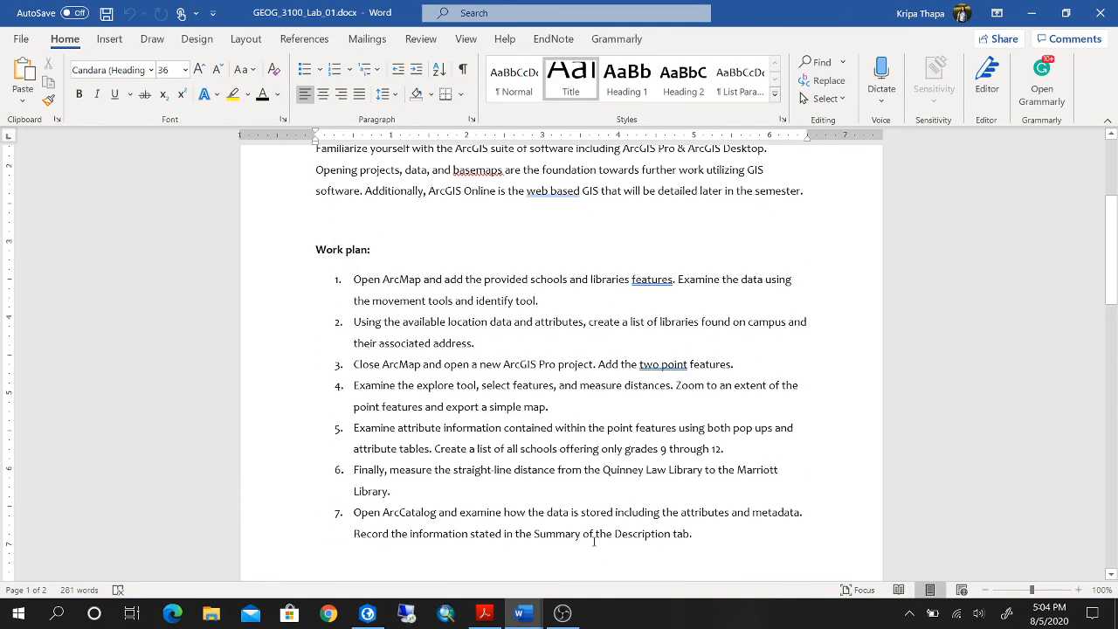
scroll(591, 542, down, 1)
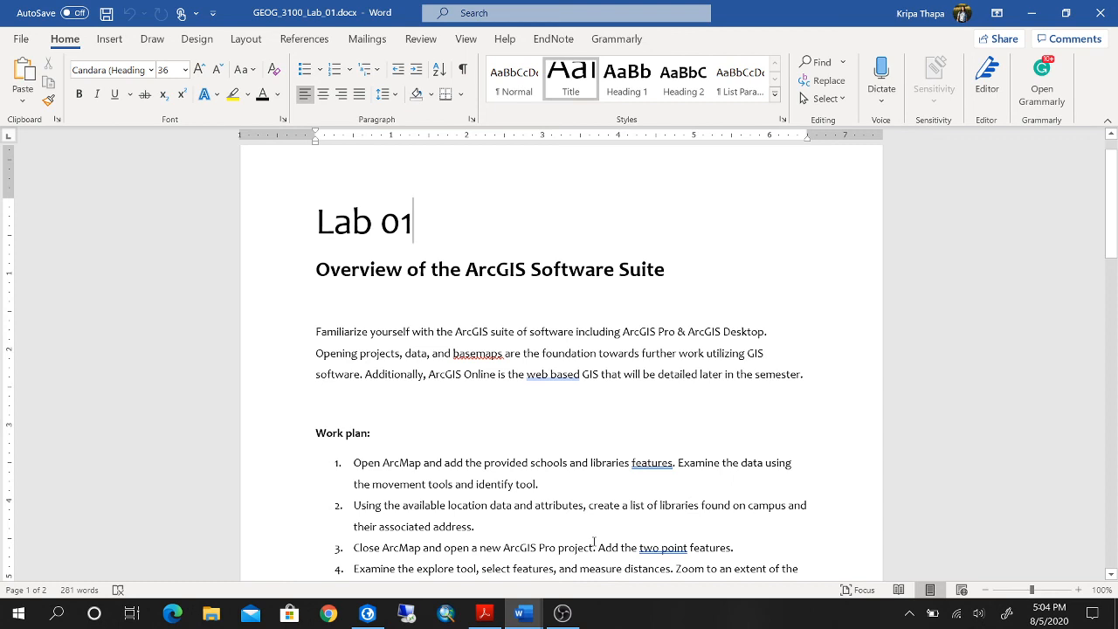
click(564, 617)
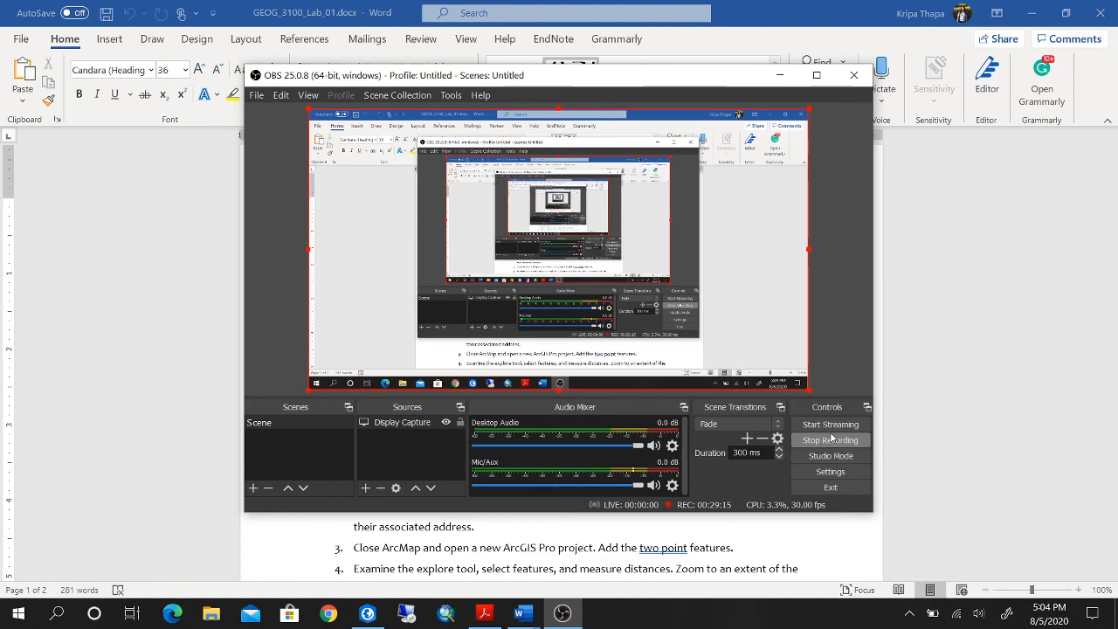